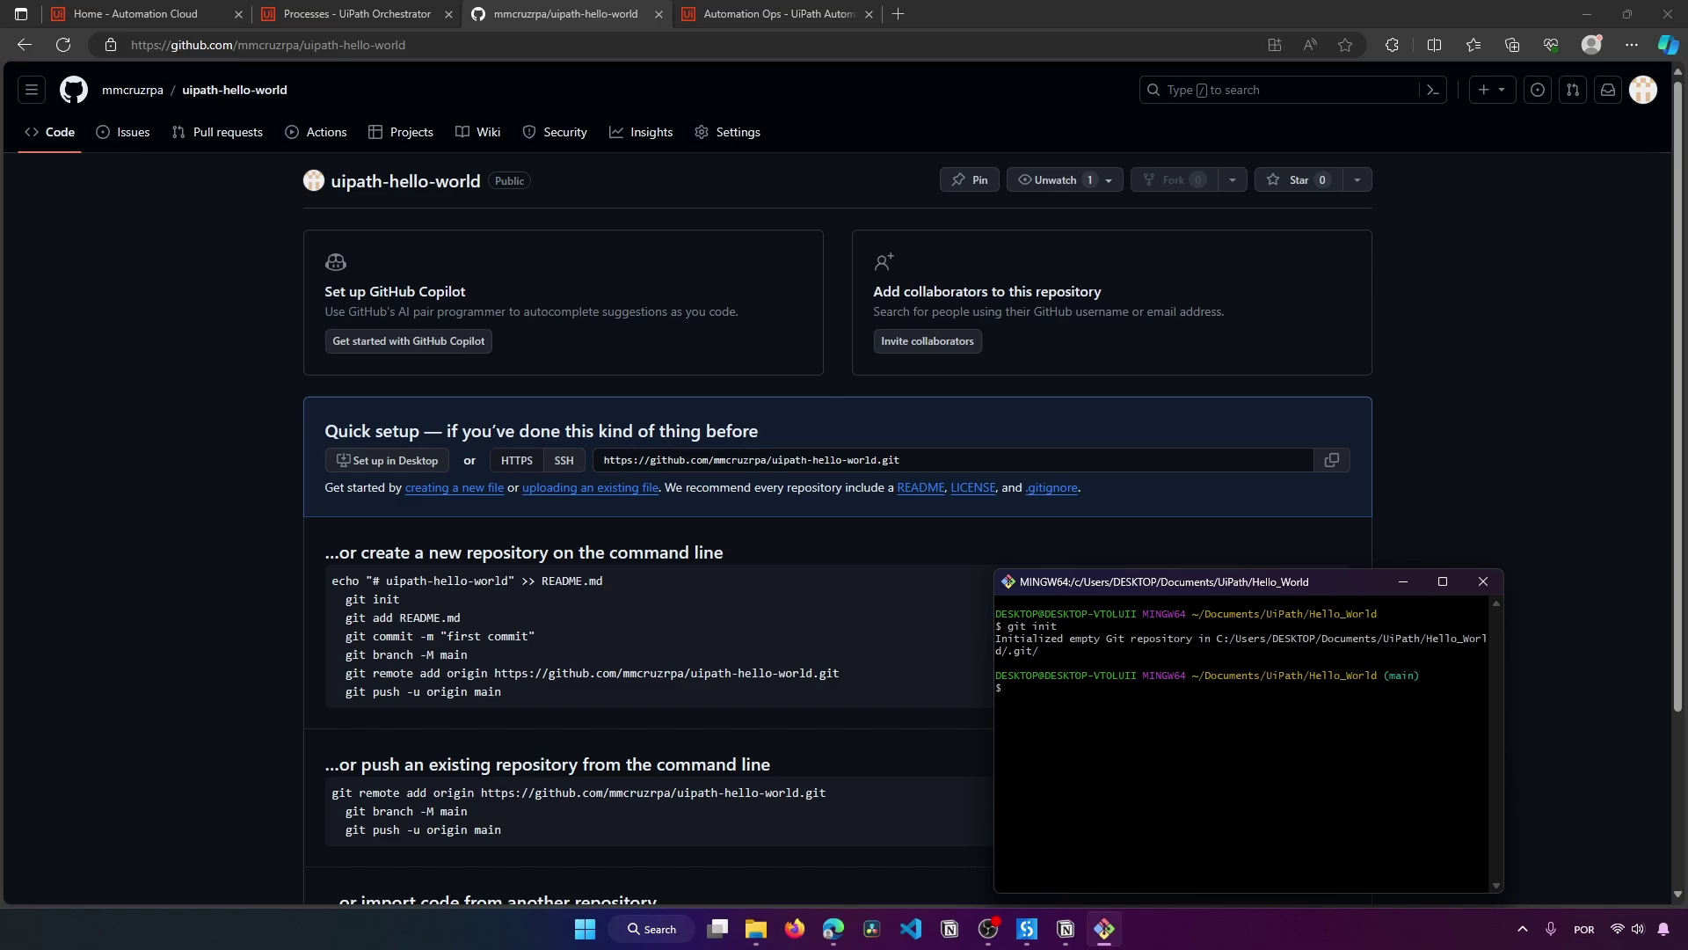
Step: Stage all files in the Hello_World project and commit them with the message "First commit"
{"action": "type", "text": "git add ."}
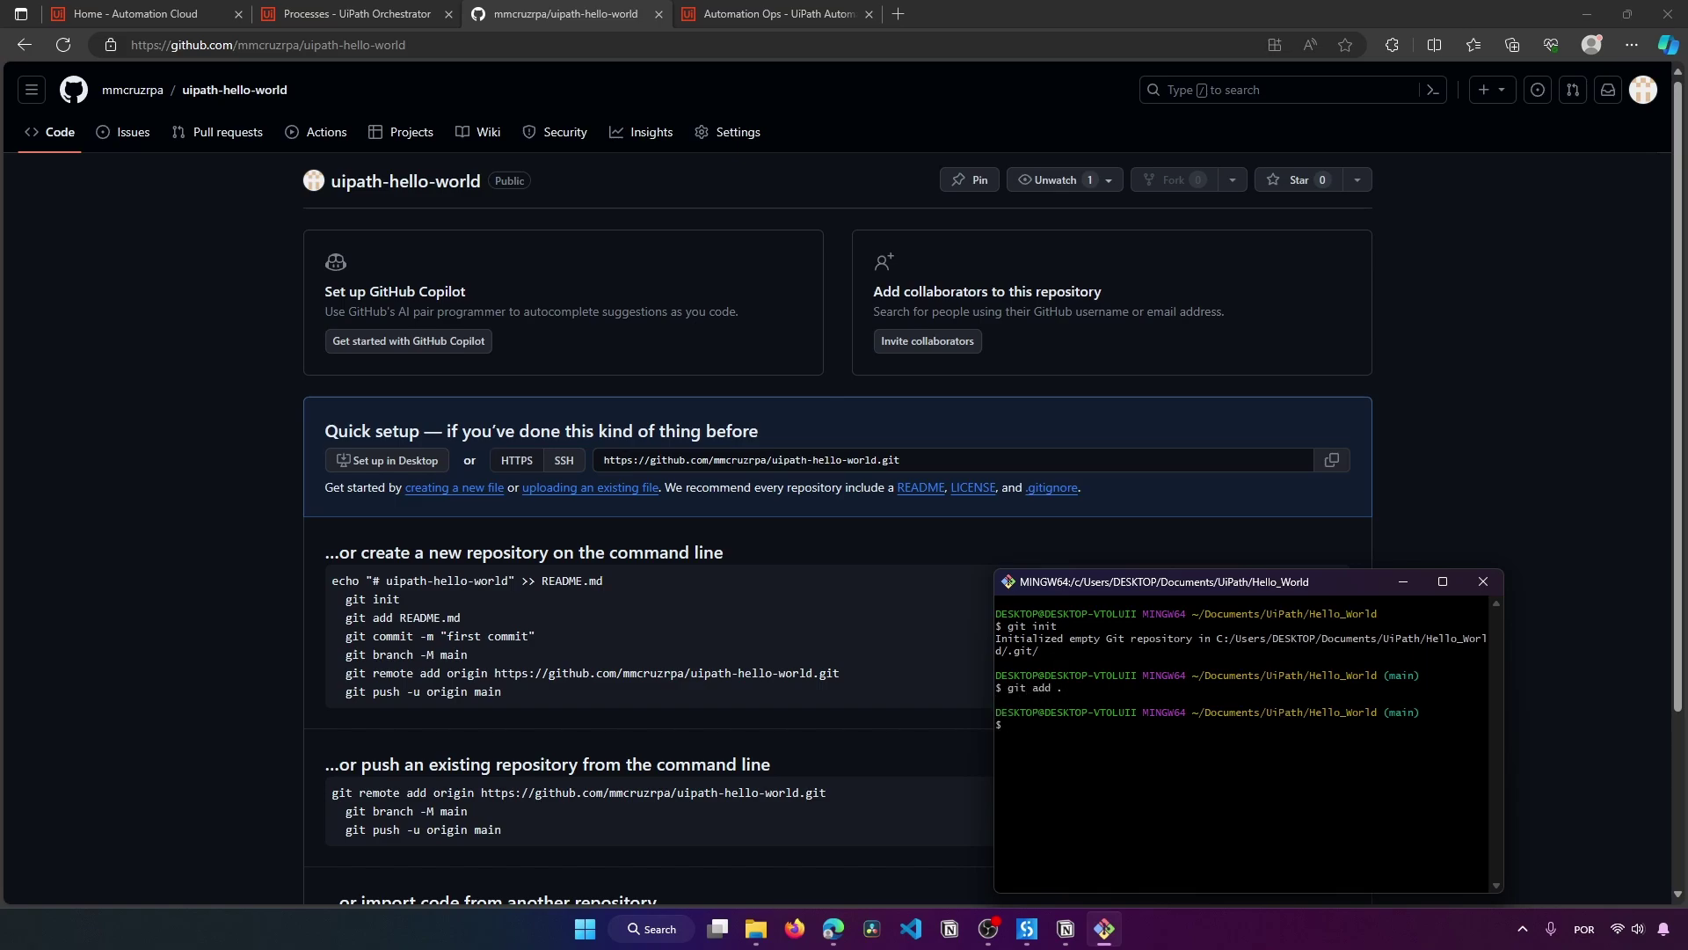
{"action": "type", "text": "git commit -m \"\"First commit"}
{"action": "key", "text": "Return"}
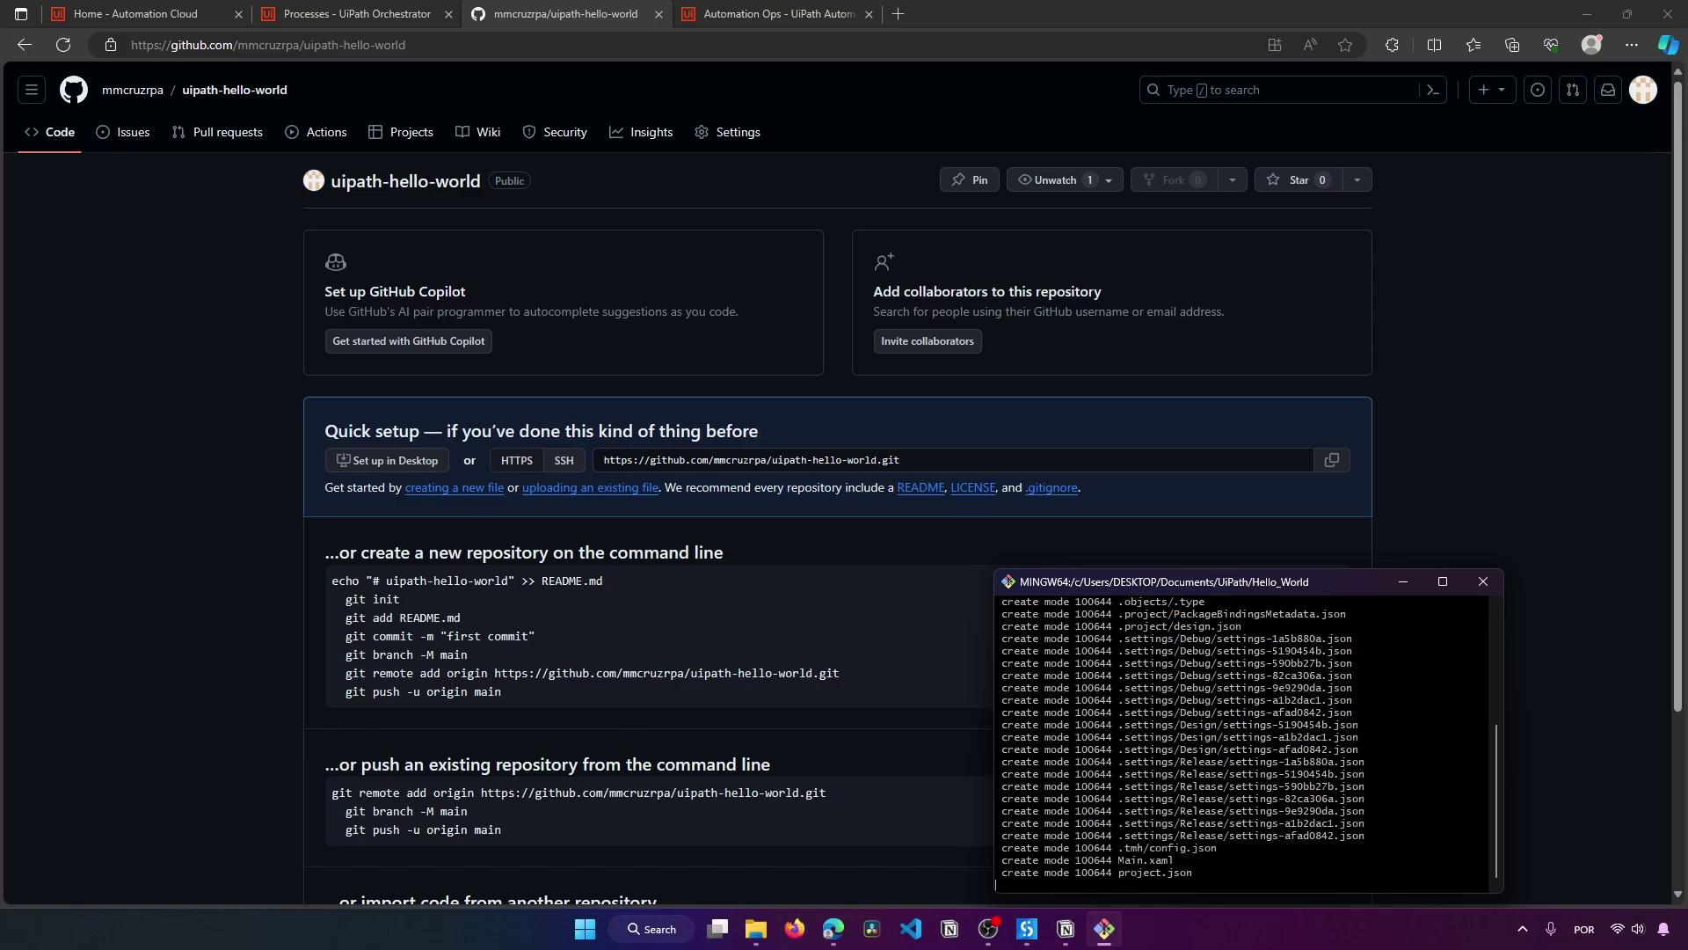
Step: Rename the current Git branch to main with git branch -m
{"action": "type", "text": "git"}
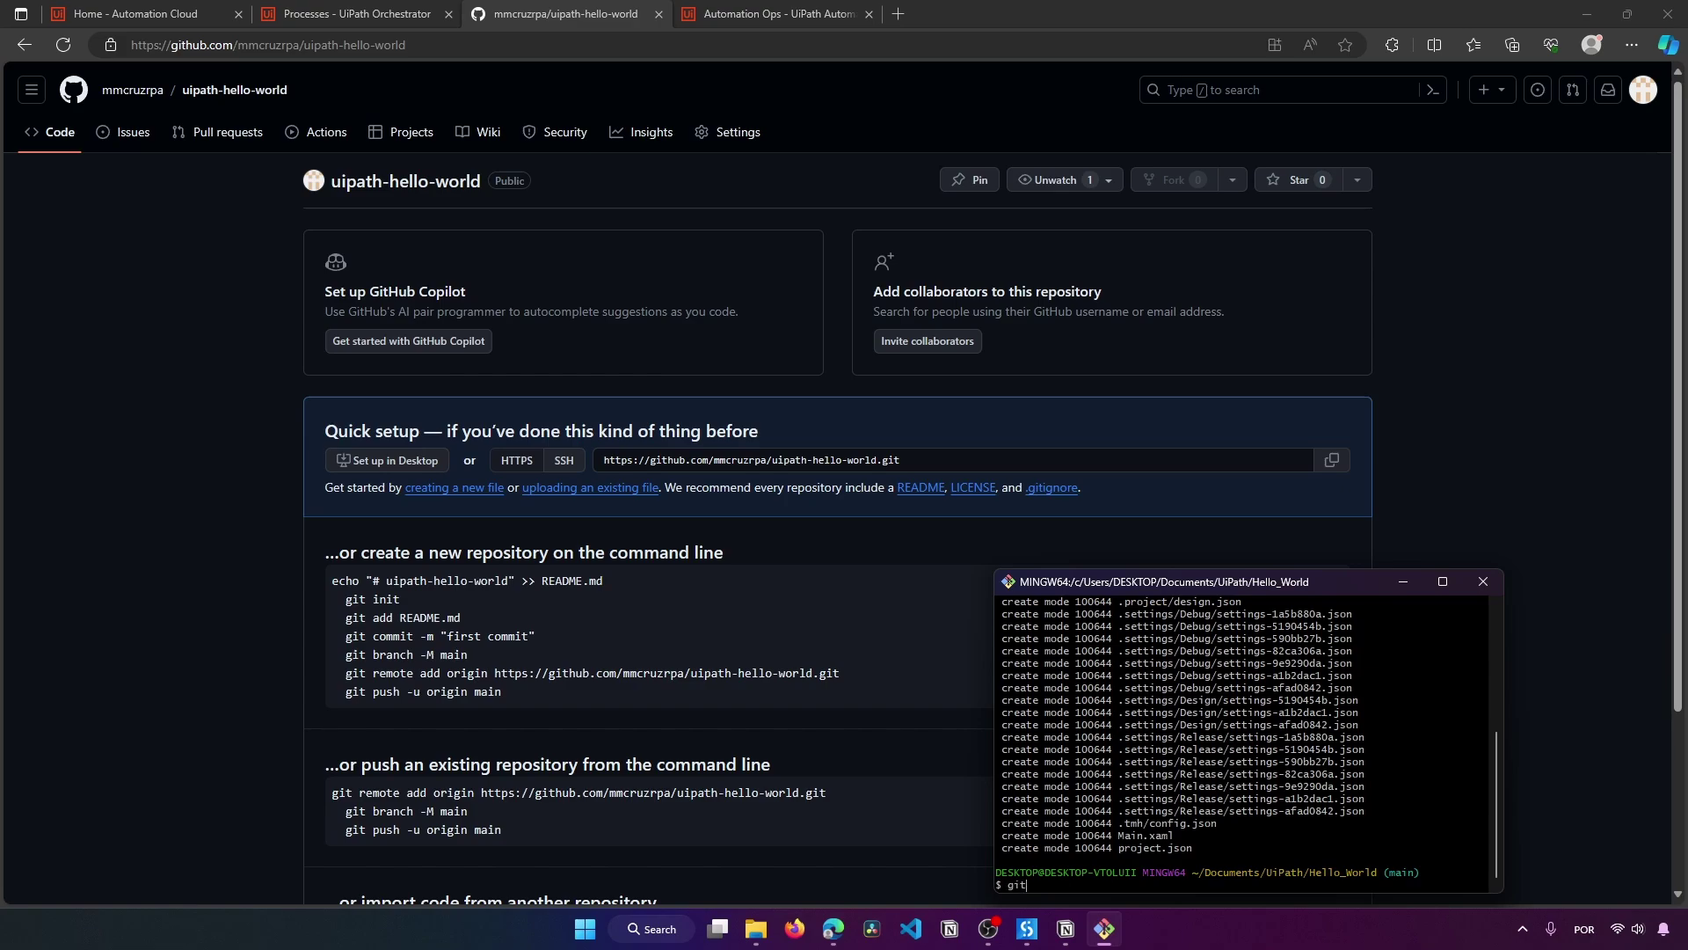
{"action": "type", "text": " branch -m M"}
{"action": "key", "text": "BackSpace"}
{"action": "type", "text": "main"}
{"action": "key", "text": "Return"}
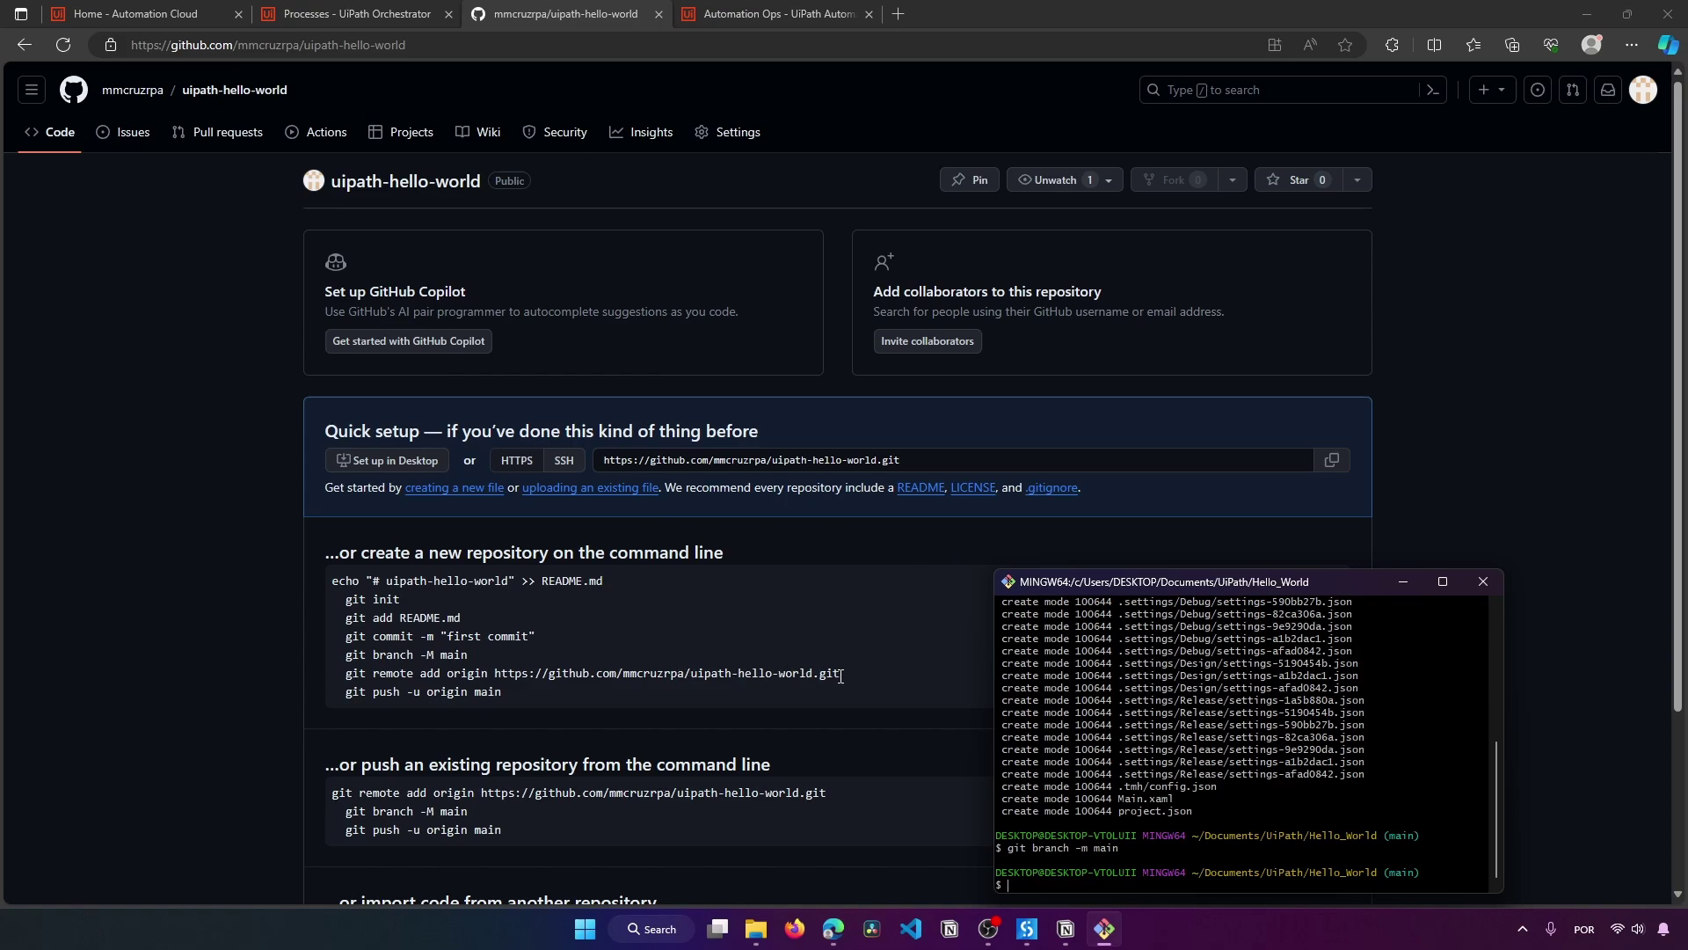
Step: Copy the git remote add origin command for uipath-hello-world from the GitHub setup instructions and run it in Git Bash
{"action": "left_click_drag", "start_coordinate": [839, 674], "coordinate": [346, 674]}
{"action": "key", "text": "ctrl+c"}
{"action": "key", "text": "alt+Tab"}
{"action": "right_click", "coordinate": [1131, 751]}
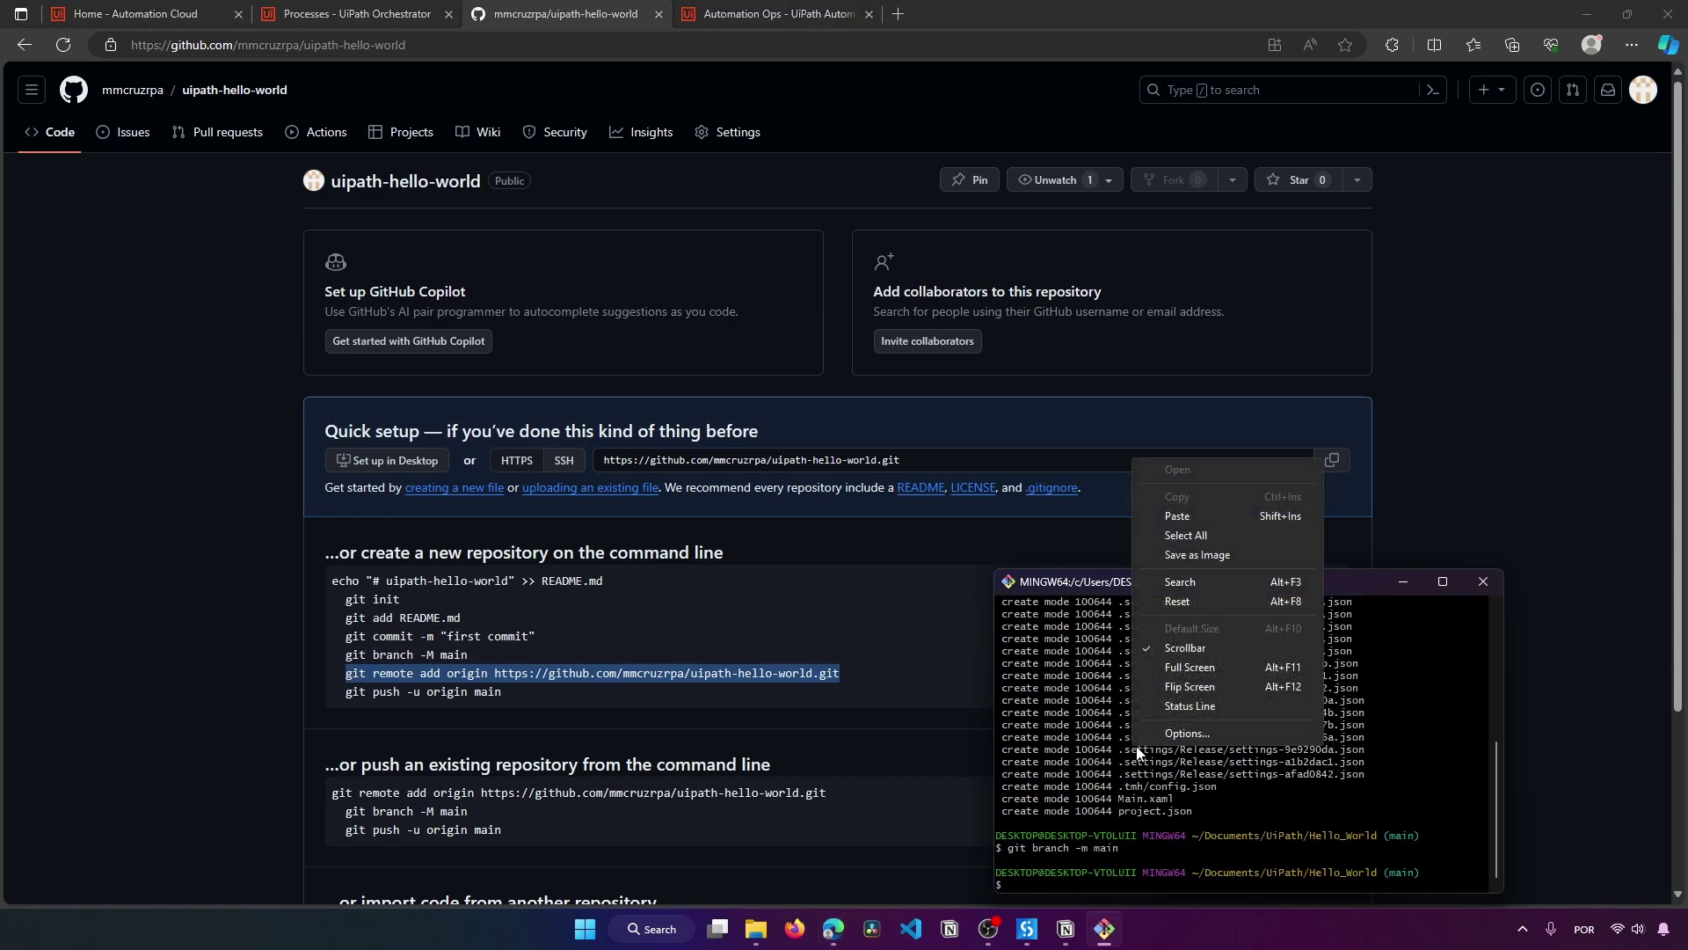
{"action": "left_click", "coordinate": [1218, 509]}
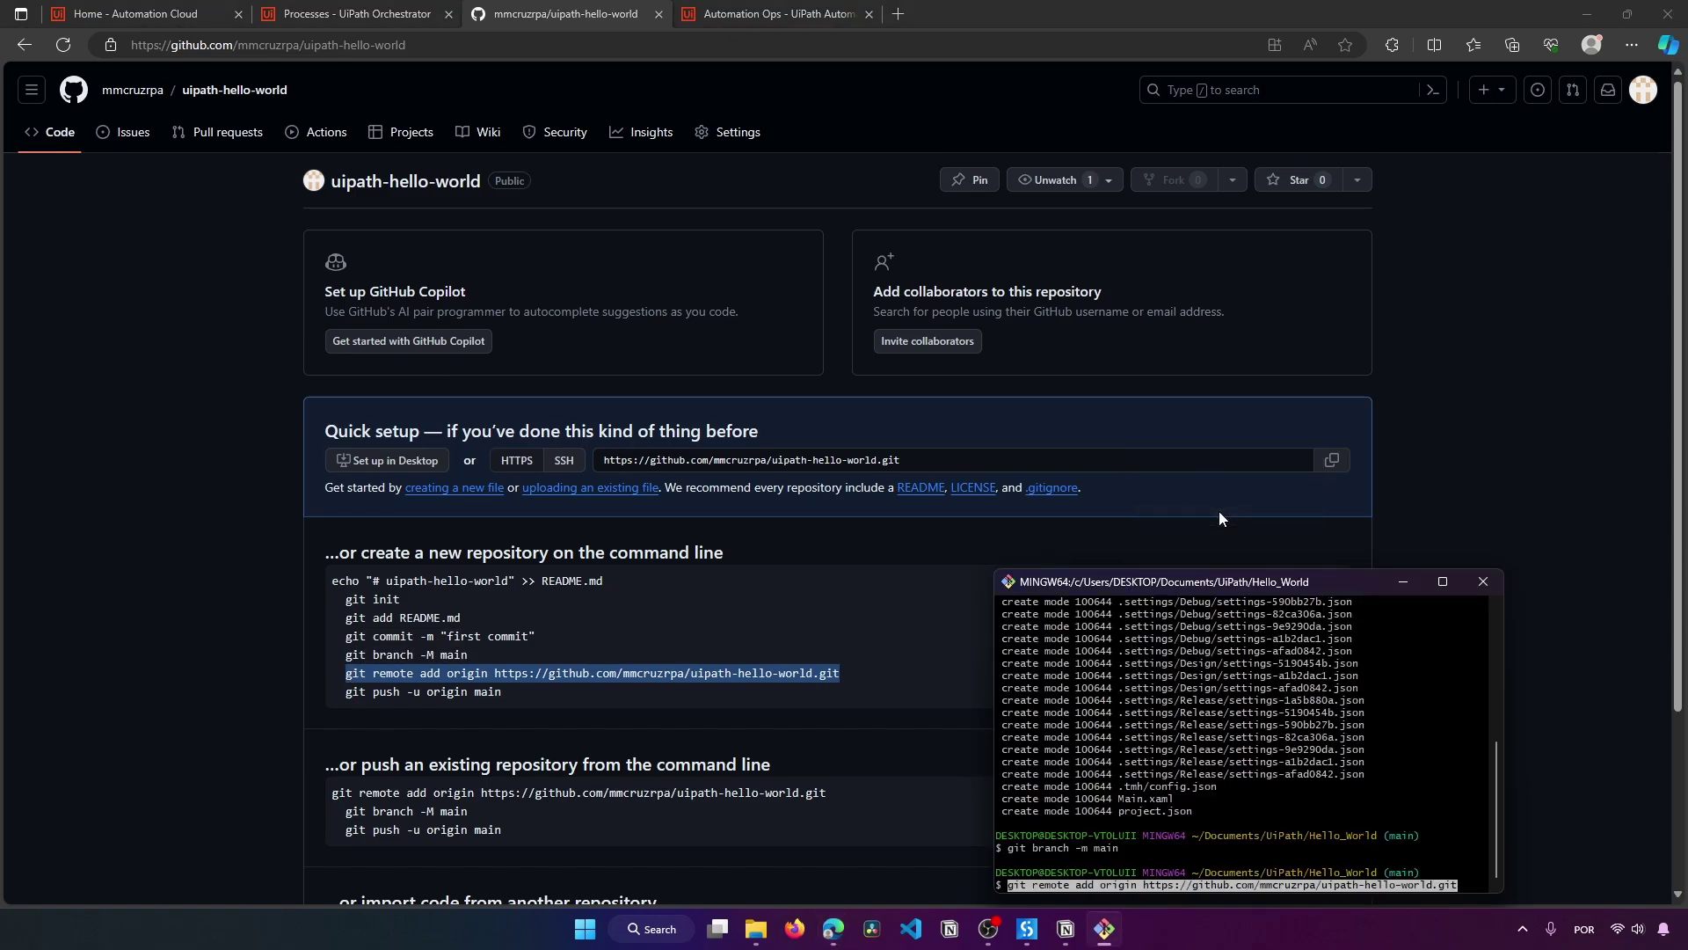
{"action": "key", "text": "Return"}
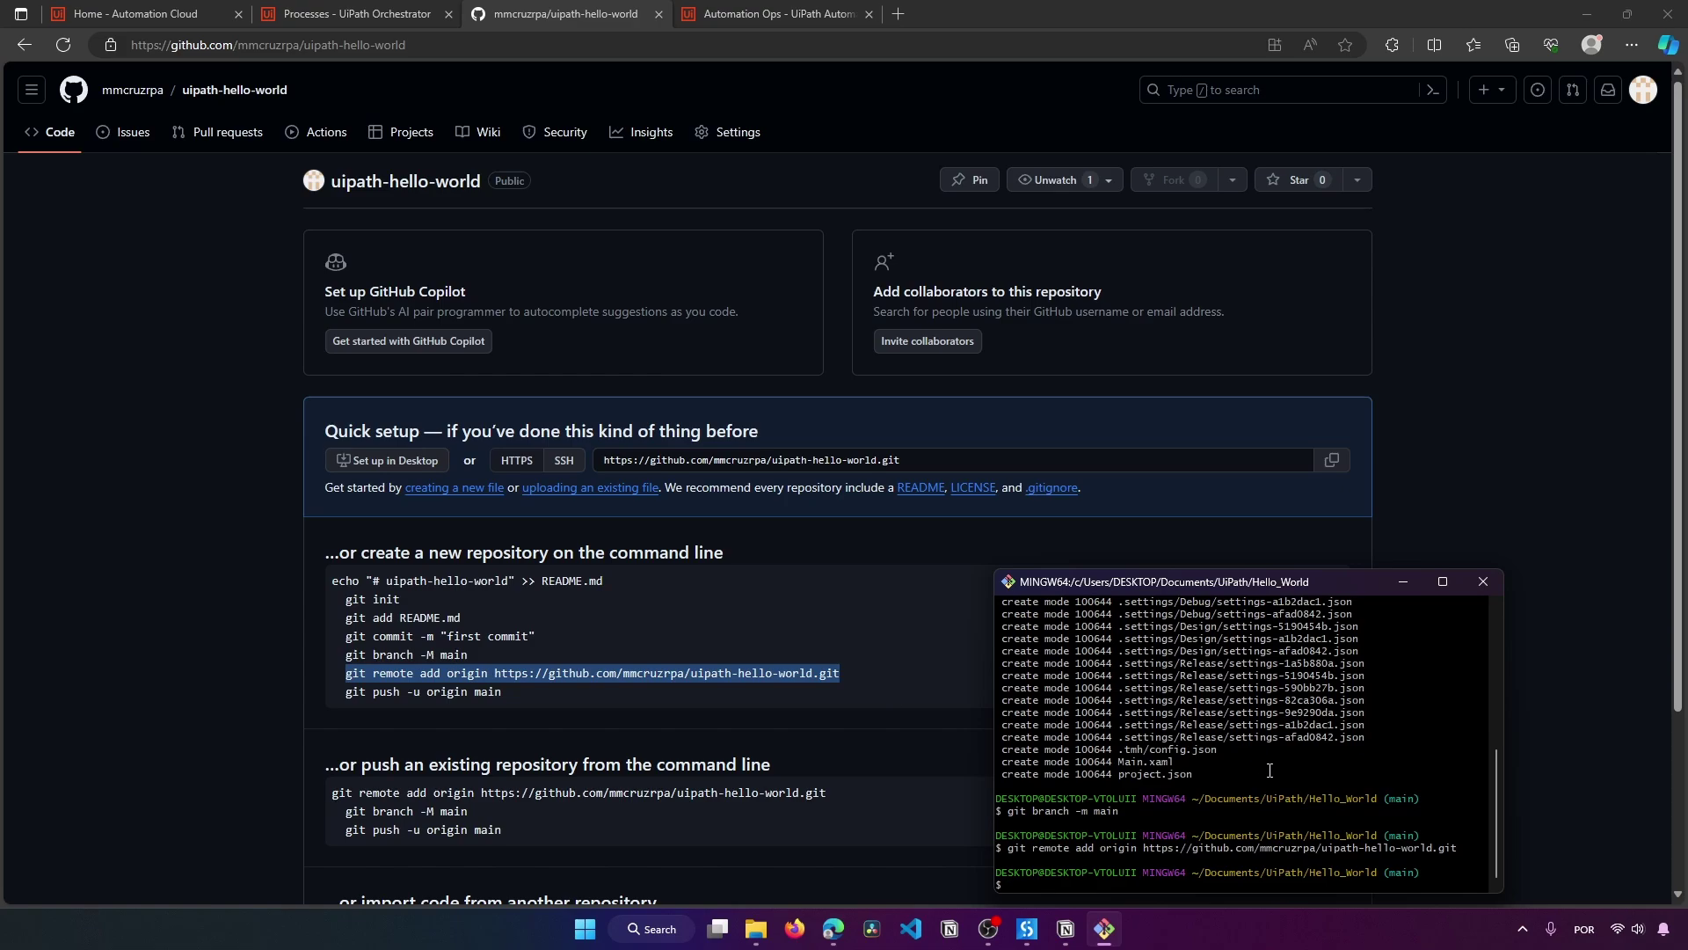
Step: Push main to origin with upstream tracking and reload the uipath-hello-world repository page on GitHub
{"action": "type", "text": "git push -u origin main"}
{"action": "key", "text": "Return"}
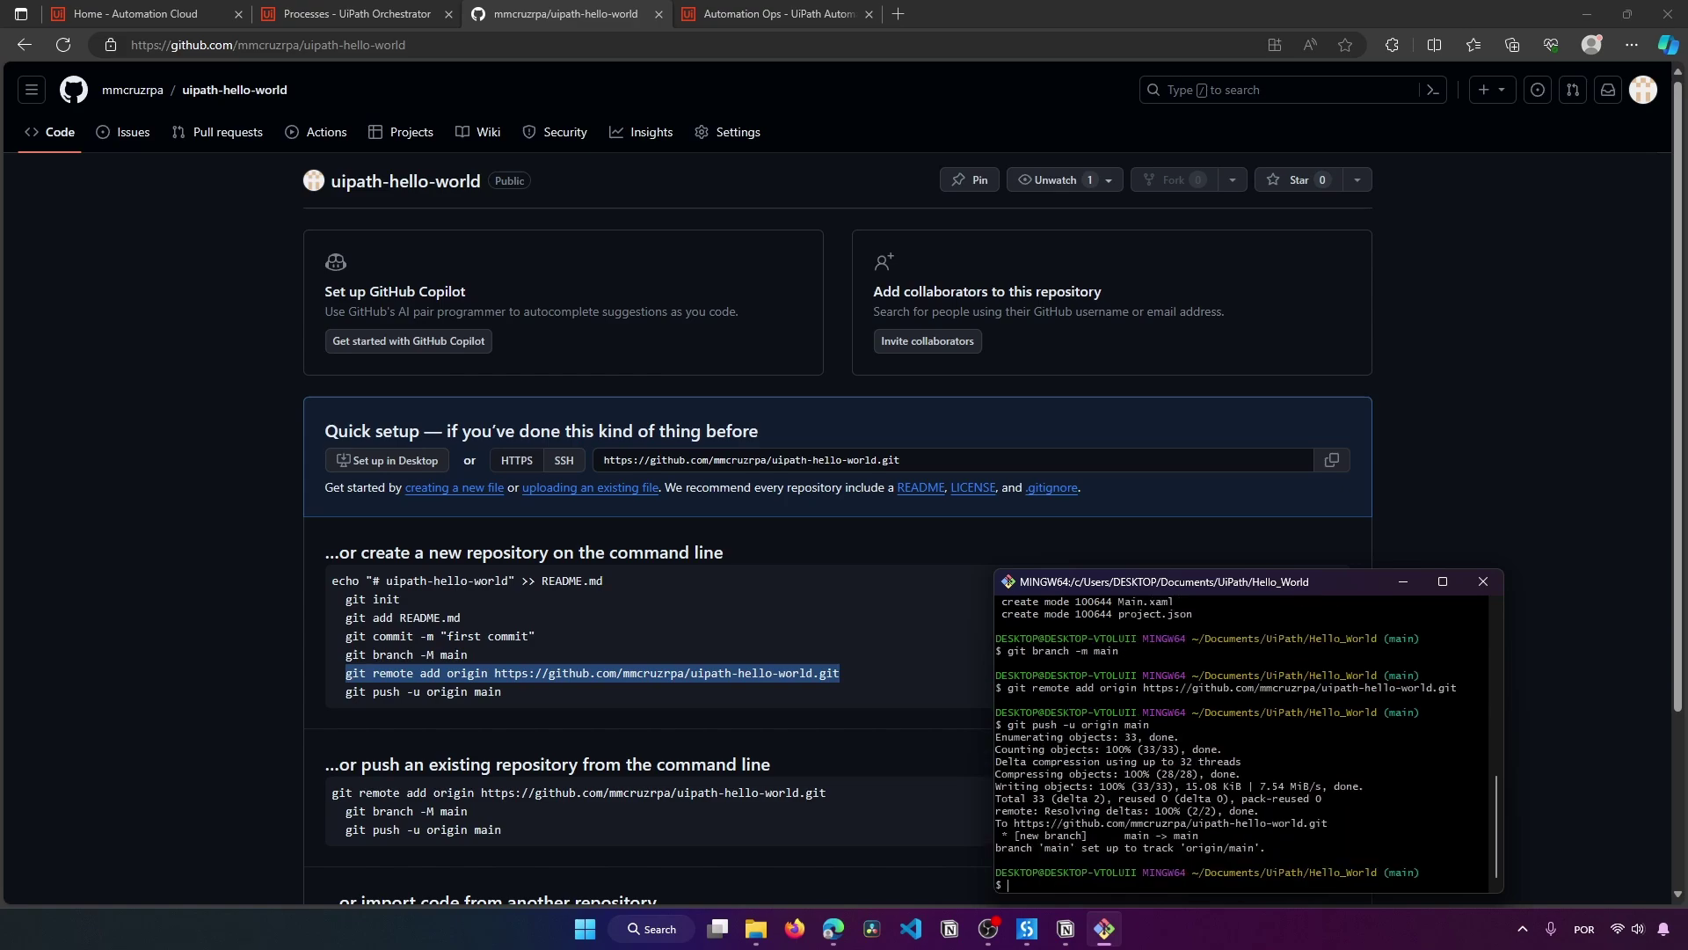
{"action": "left_click", "coordinate": [65, 42]}
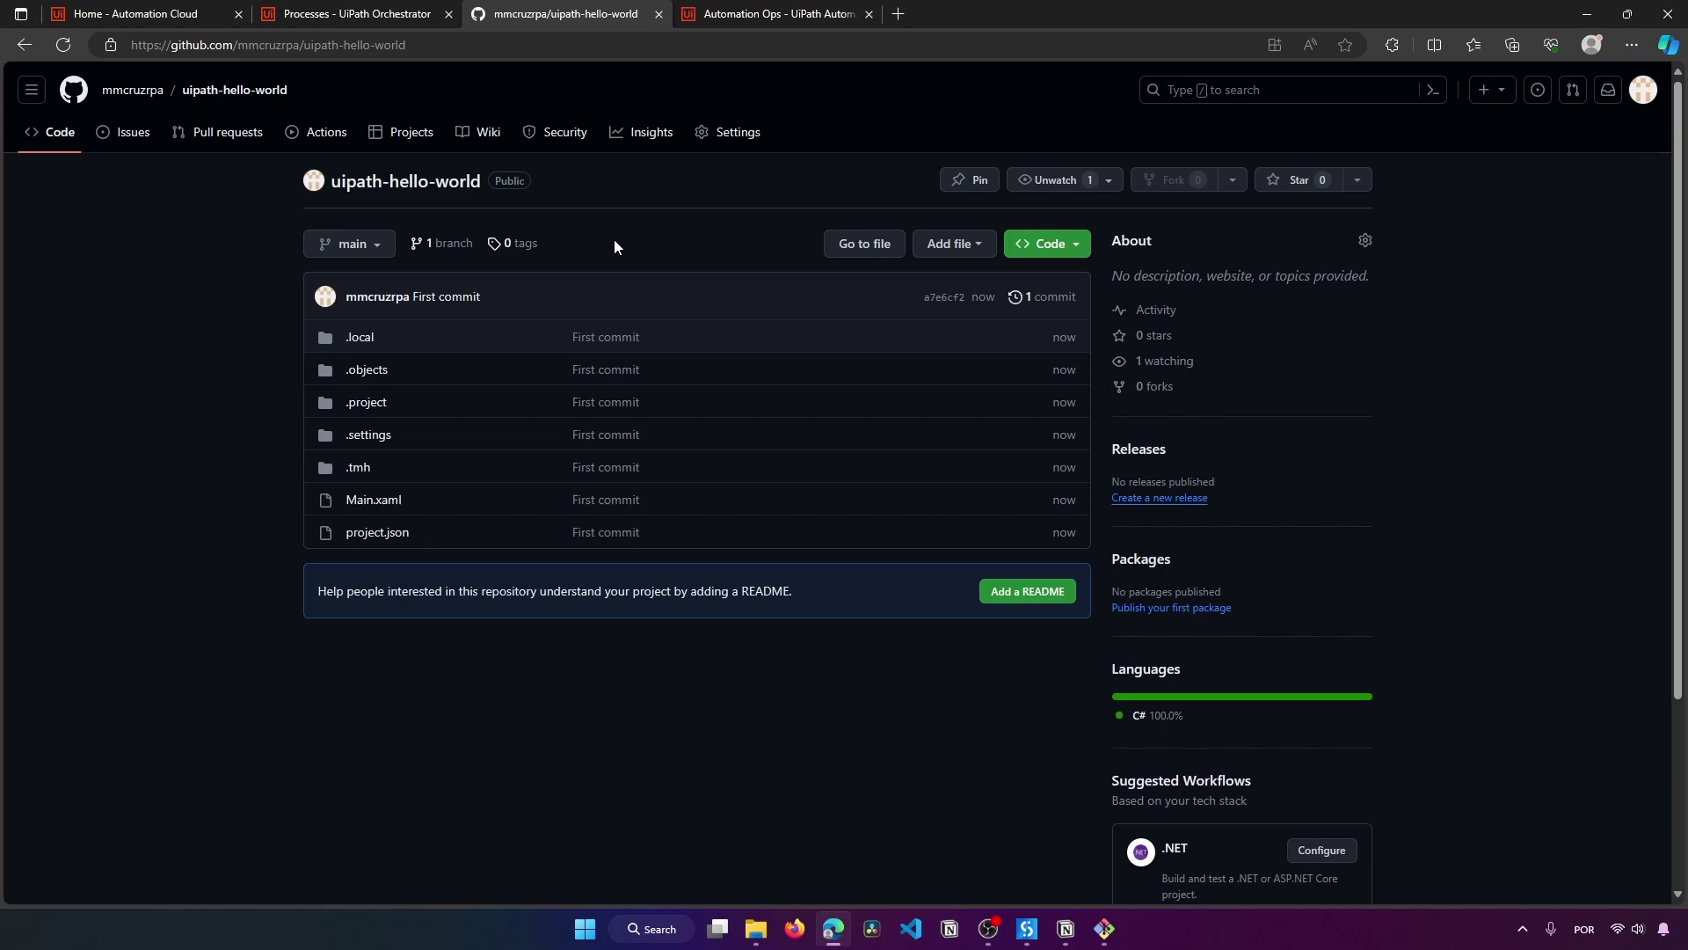
Step: In UiPath Automation Ops, set up the Pipelines runtime environment on DefaultTenant using the manually chosen workspace machine
{"action": "key", "text": "ctrl+1"}
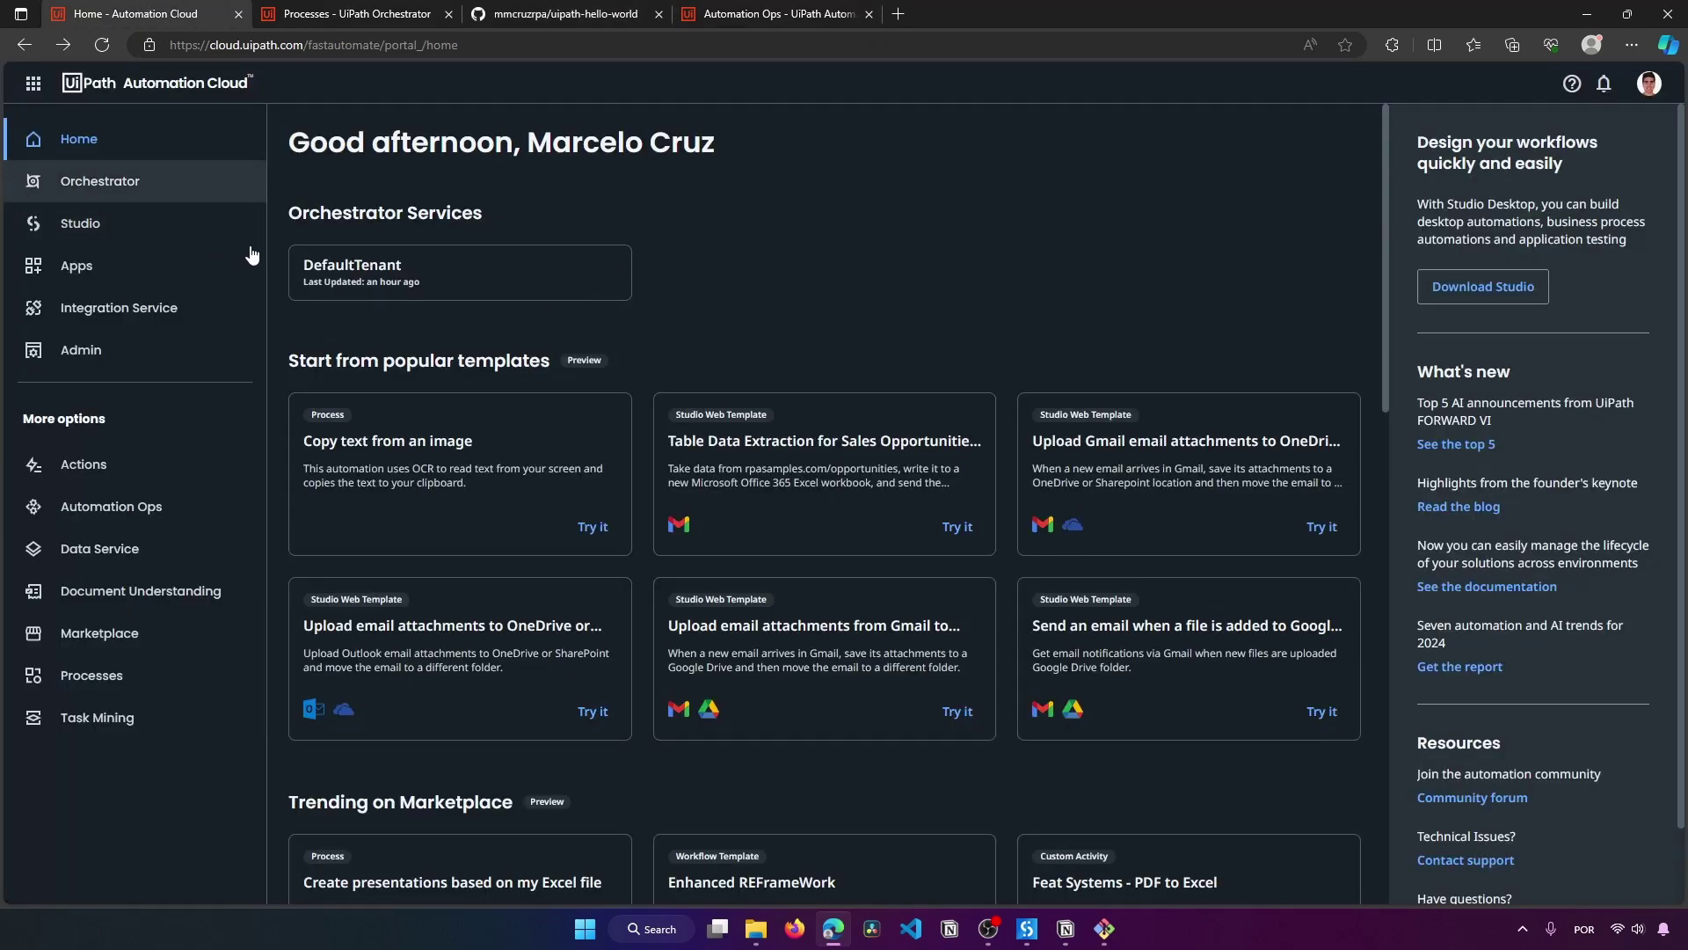
{"action": "left_click", "coordinate": [32, 82]}
{"action": "left_click", "coordinate": [33, 83]}
{"action": "left_click", "coordinate": [155, 509]}
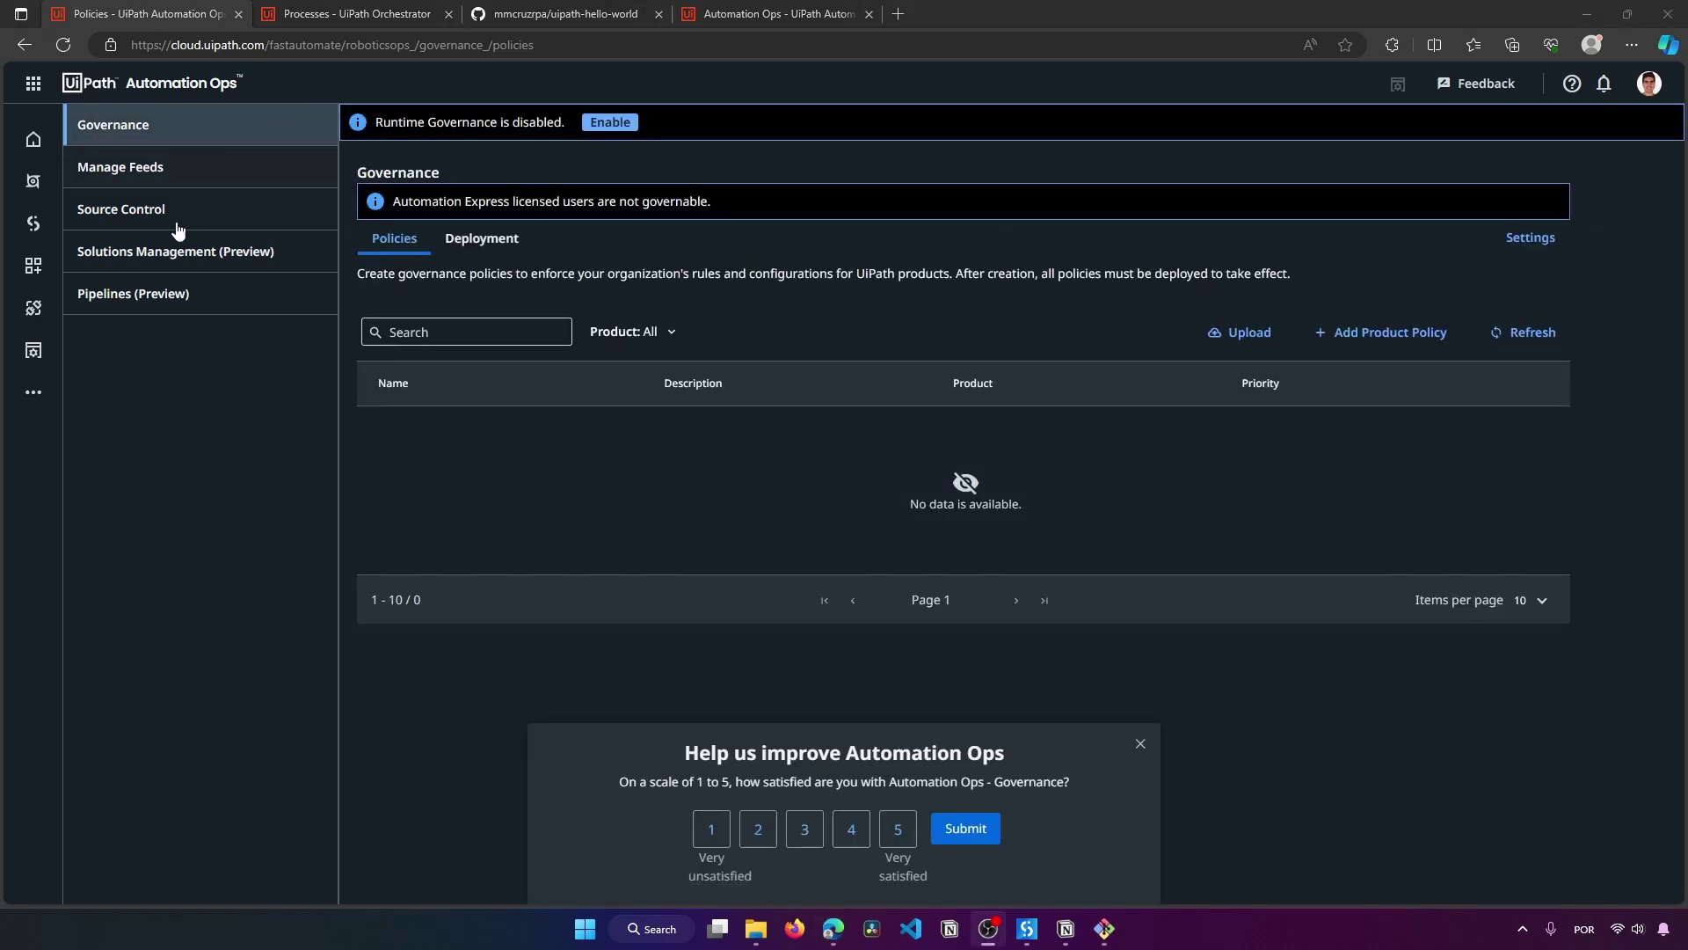
{"action": "left_click", "coordinate": [176, 296]}
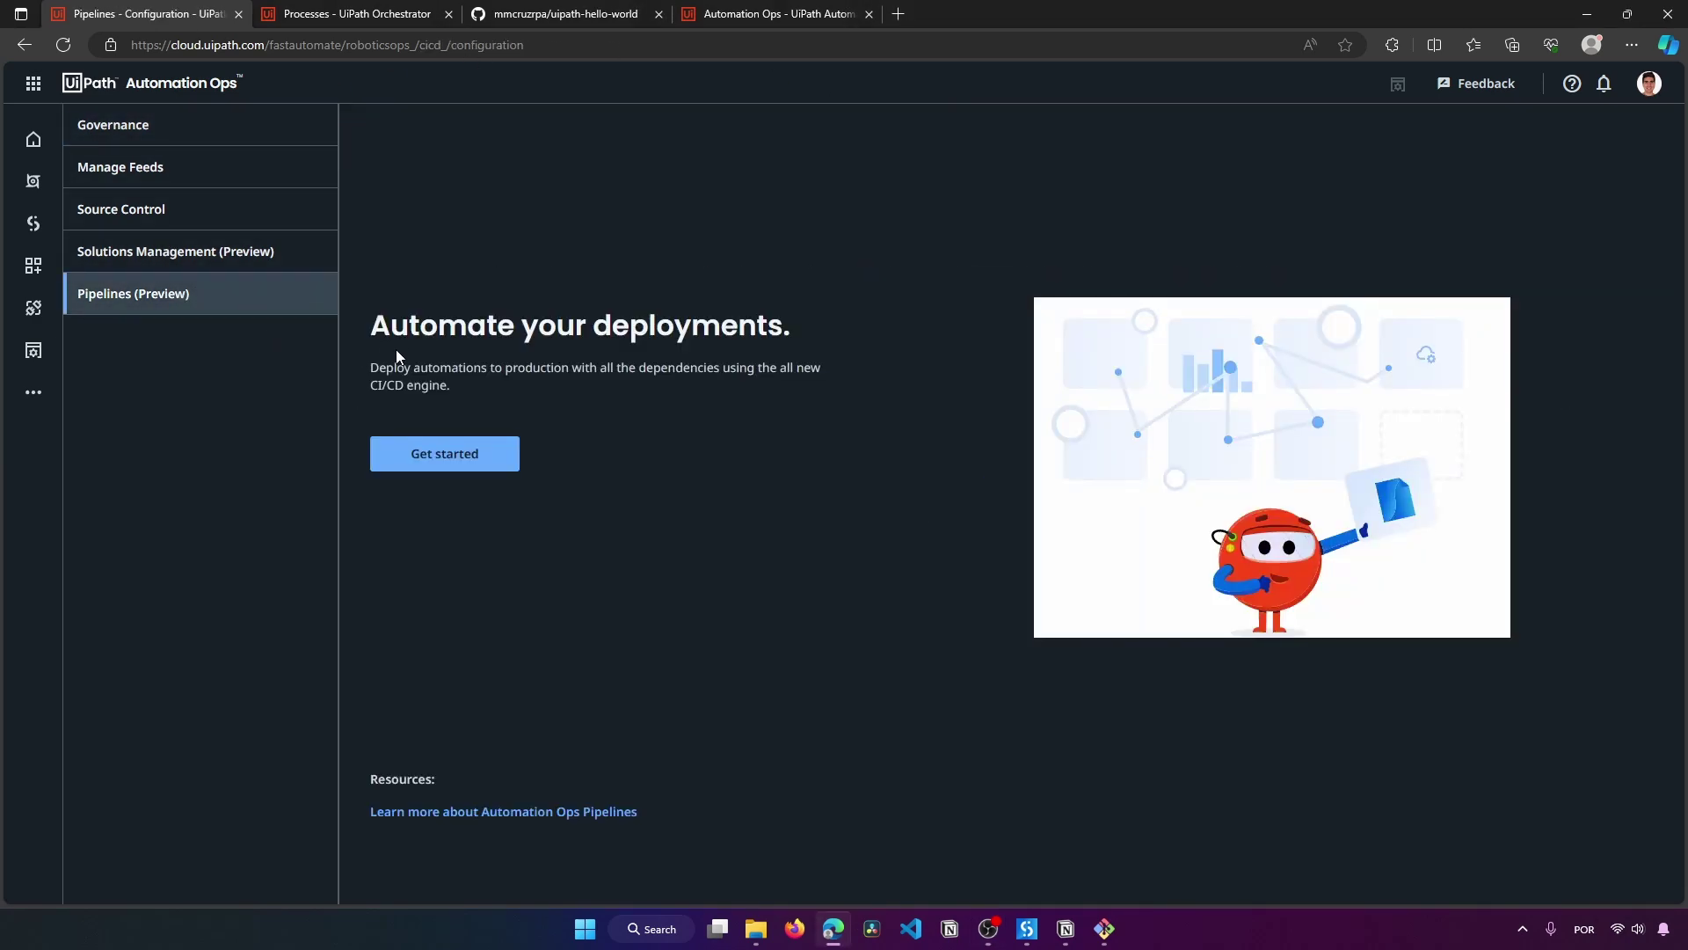
{"action": "left_click", "coordinate": [412, 455]}
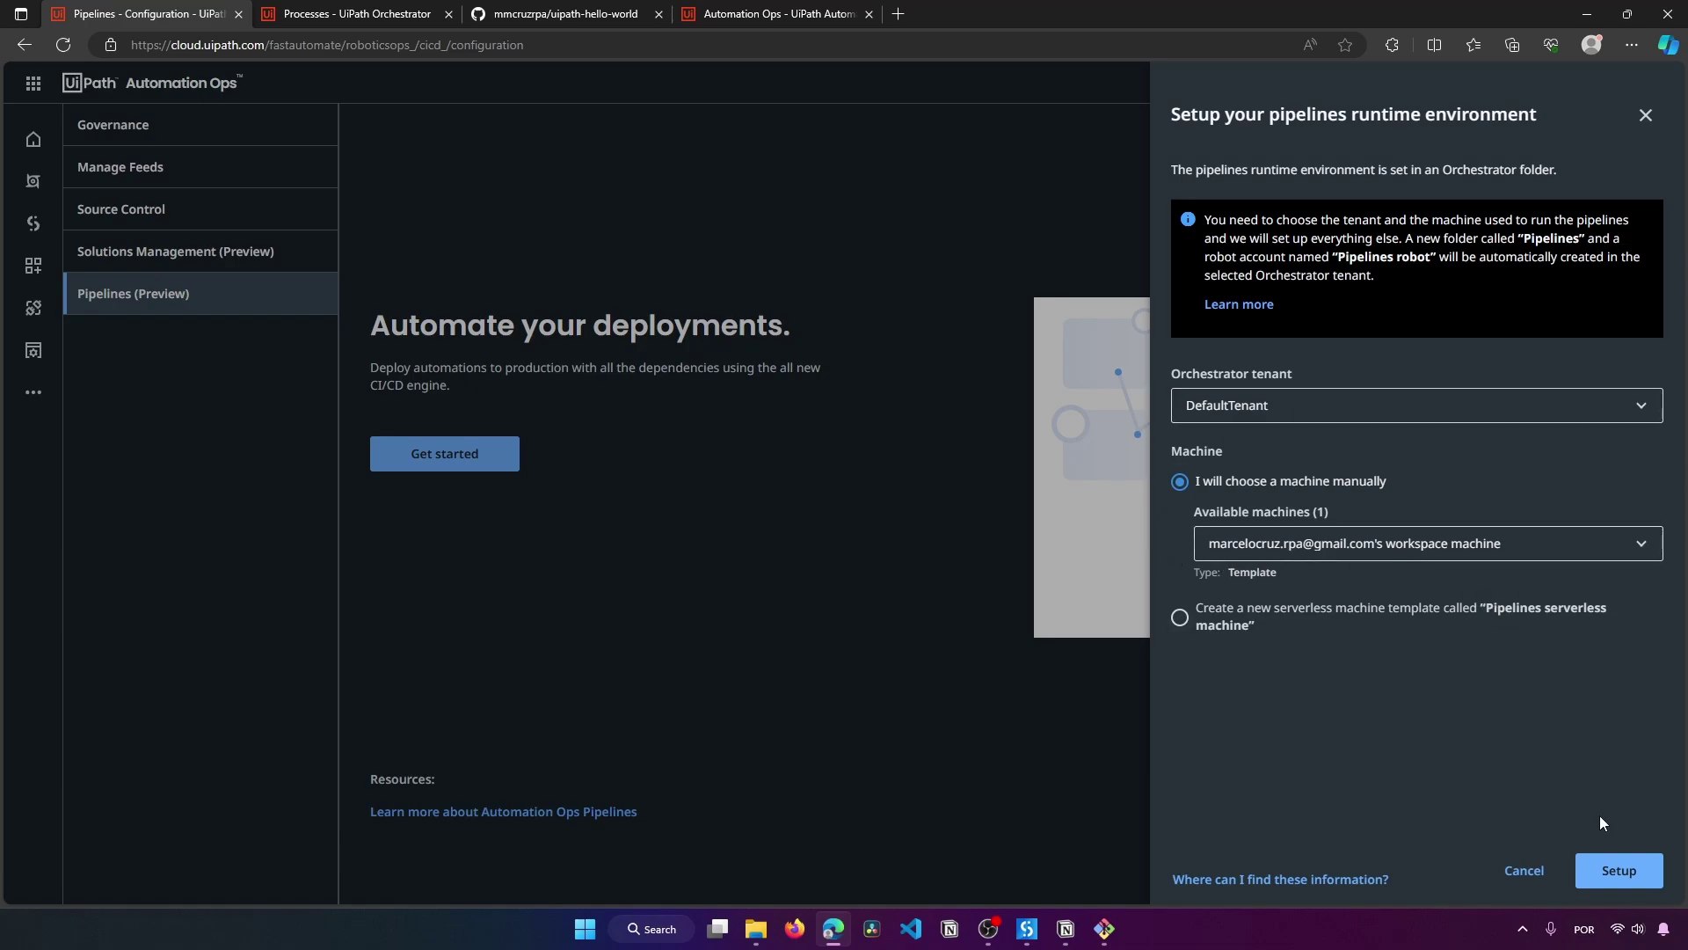
{"action": "left_click", "coordinate": [1622, 873]}
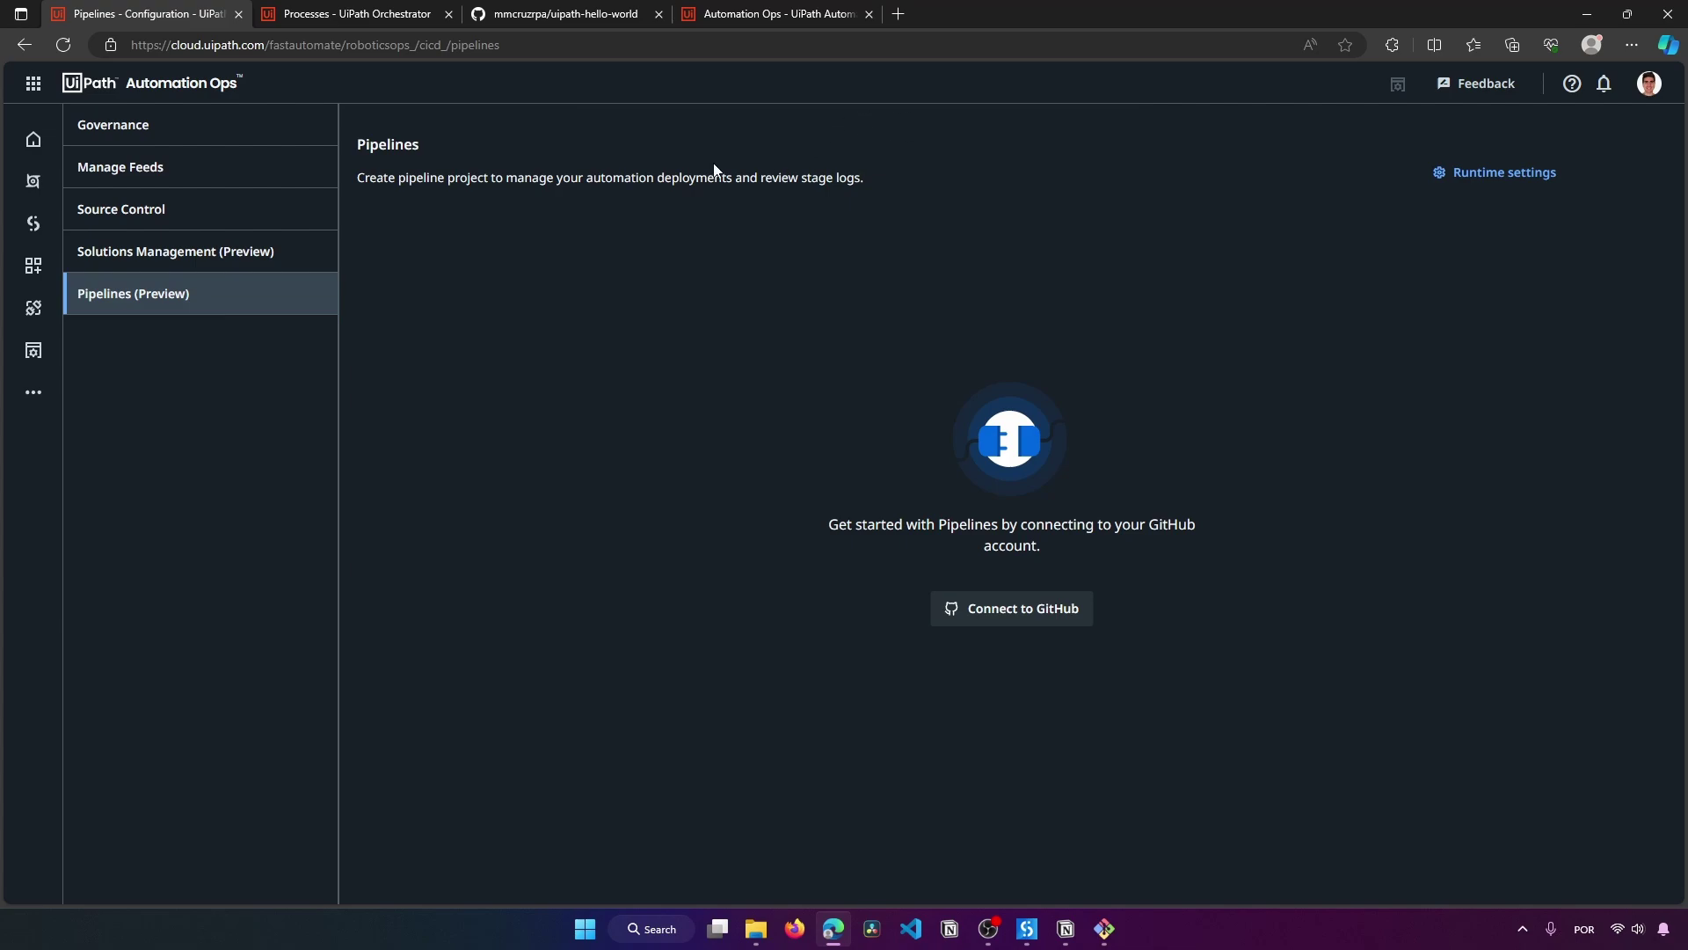
Step: Reload Orchestrator and view the processes in the Pipelines folder
{"action": "left_click", "coordinate": [360, 15]}
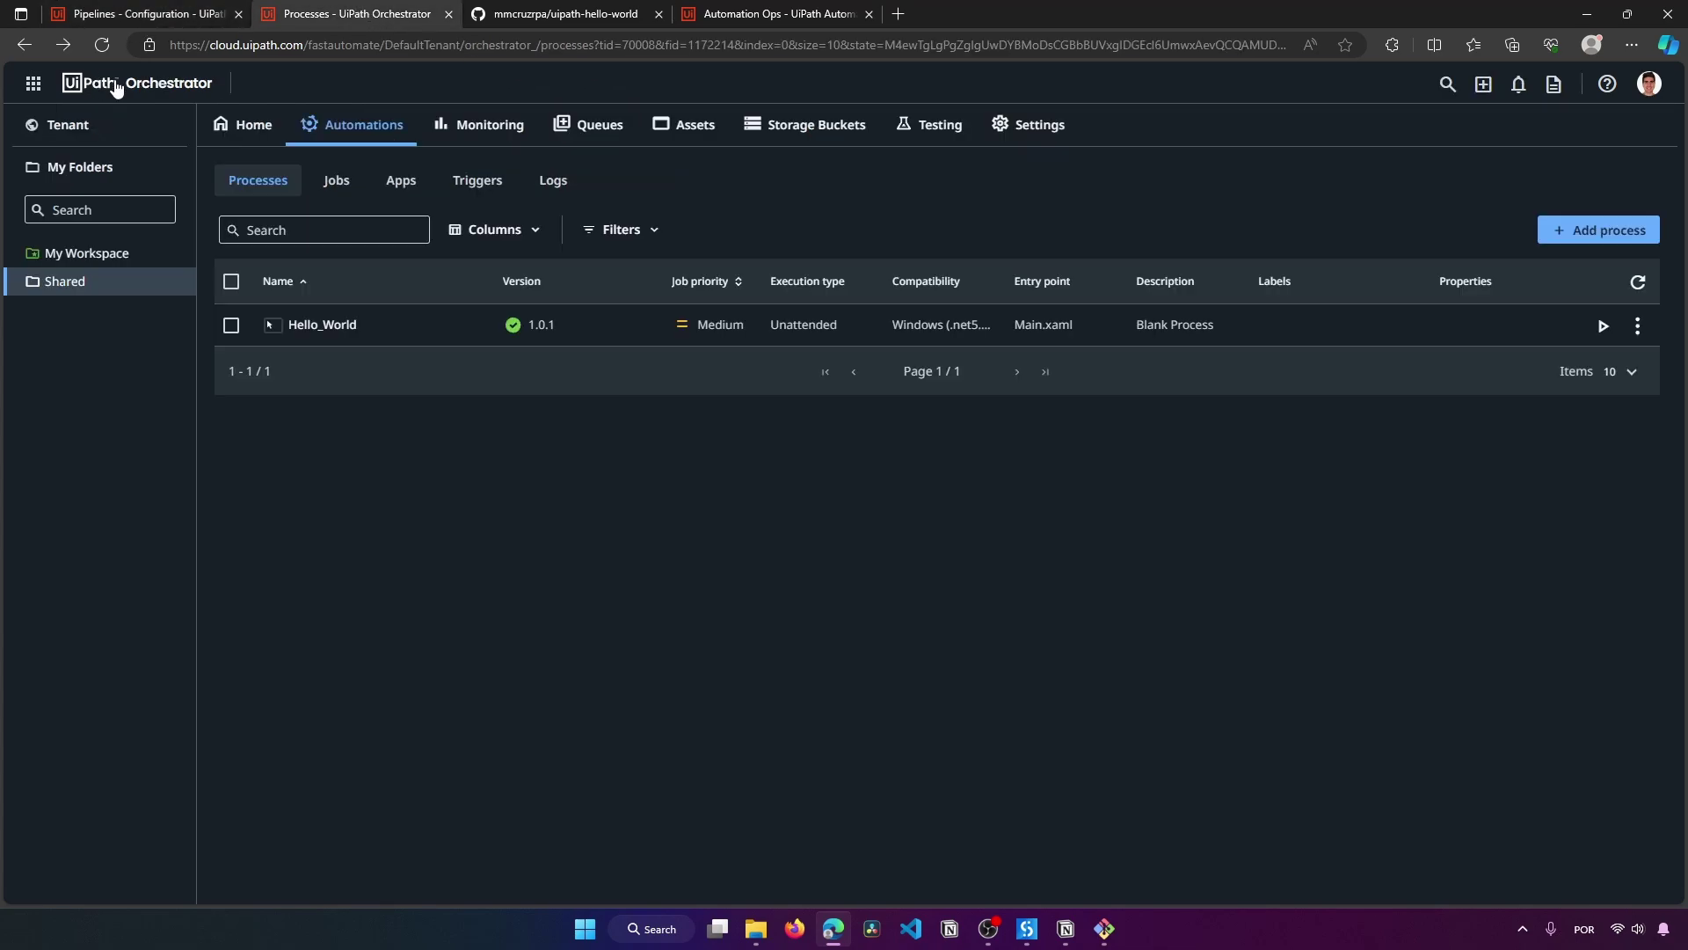
{"action": "left_click", "coordinate": [109, 44]}
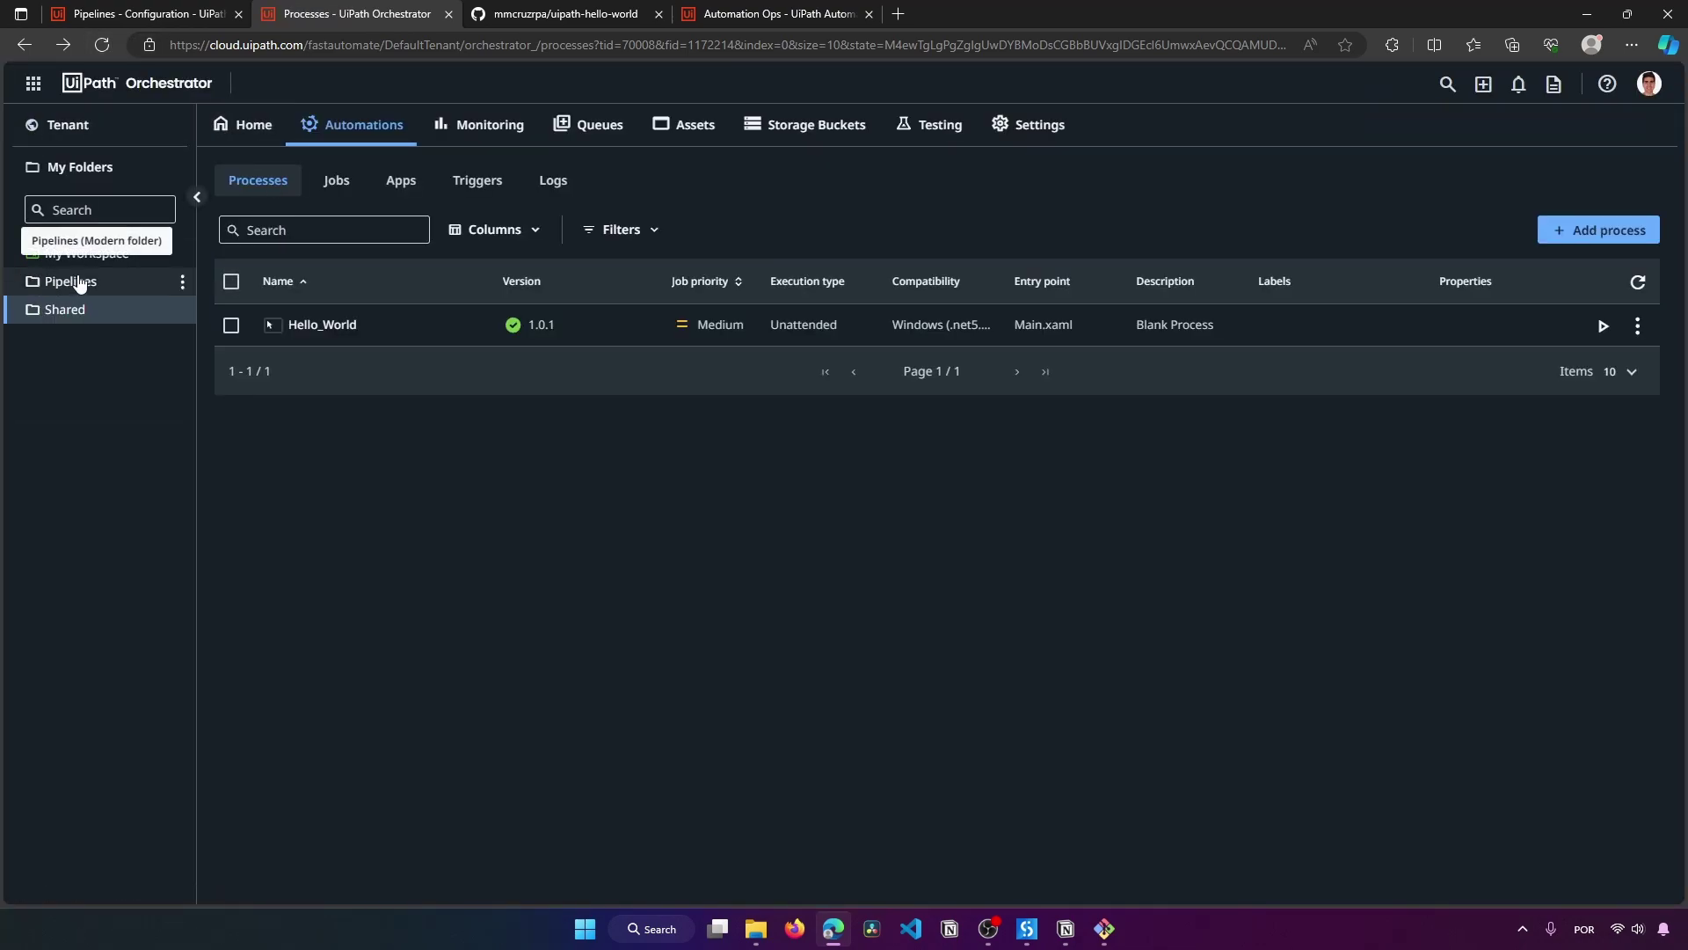
{"action": "left_click", "coordinate": [80, 286]}
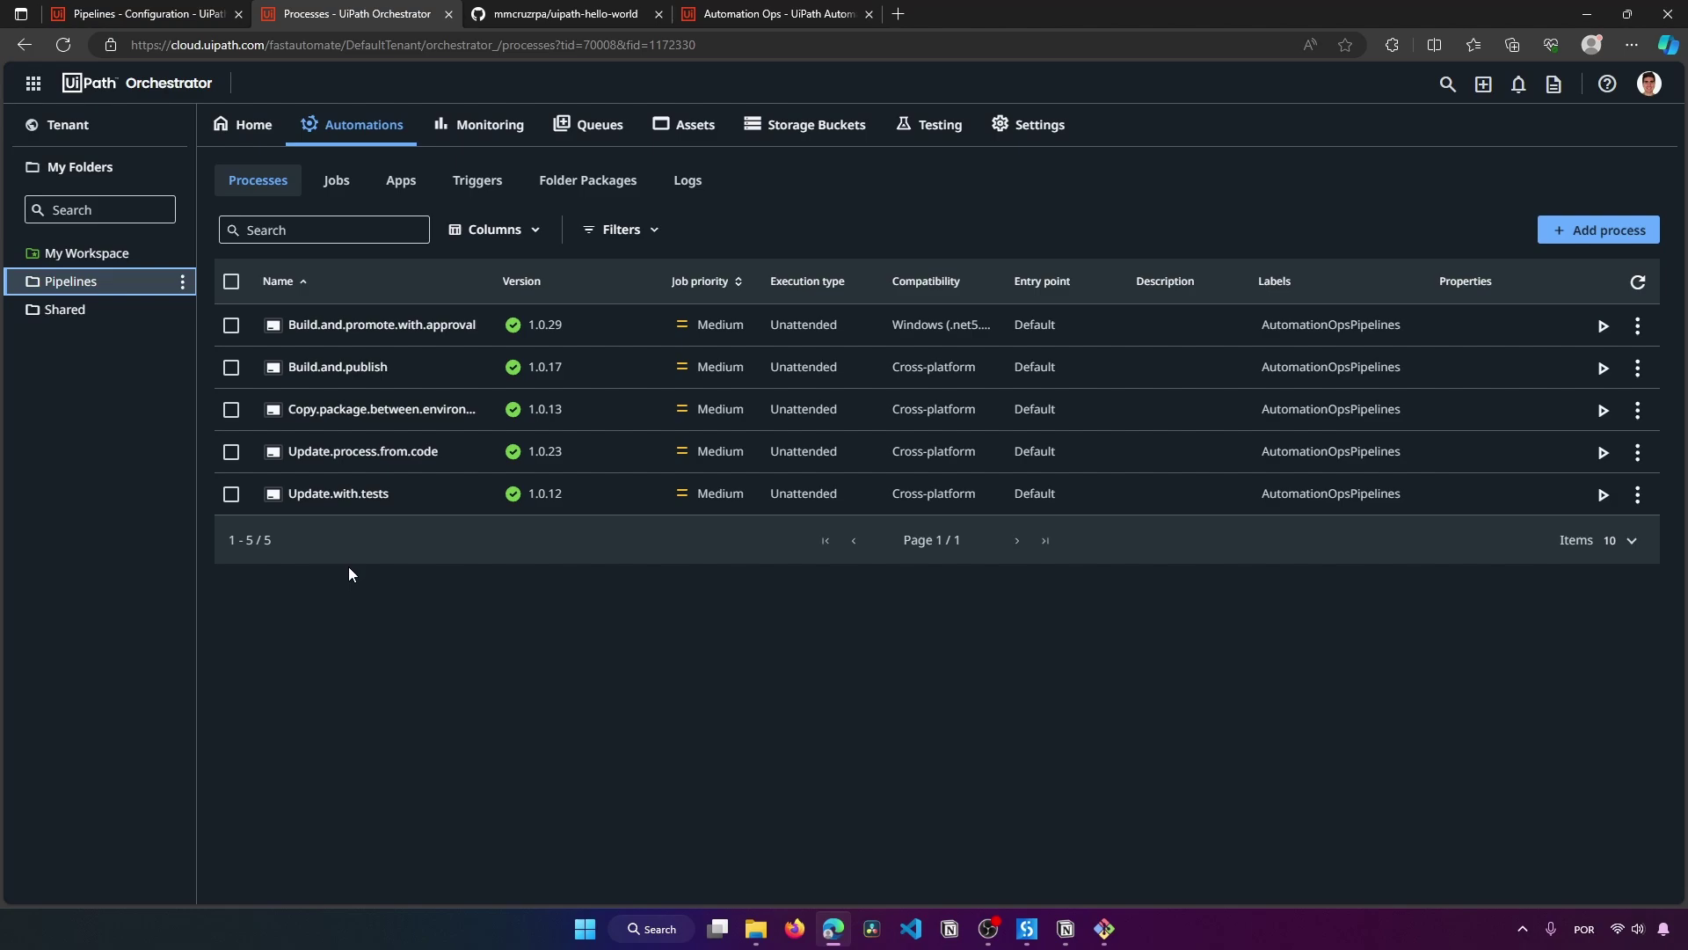
Step: Connect Automation Ops Pipelines to GitHub, installing and authorizing UiPath-AutomationOps for only the uipath-hello-world repository
{"action": "left_click", "coordinate": [167, 12]}
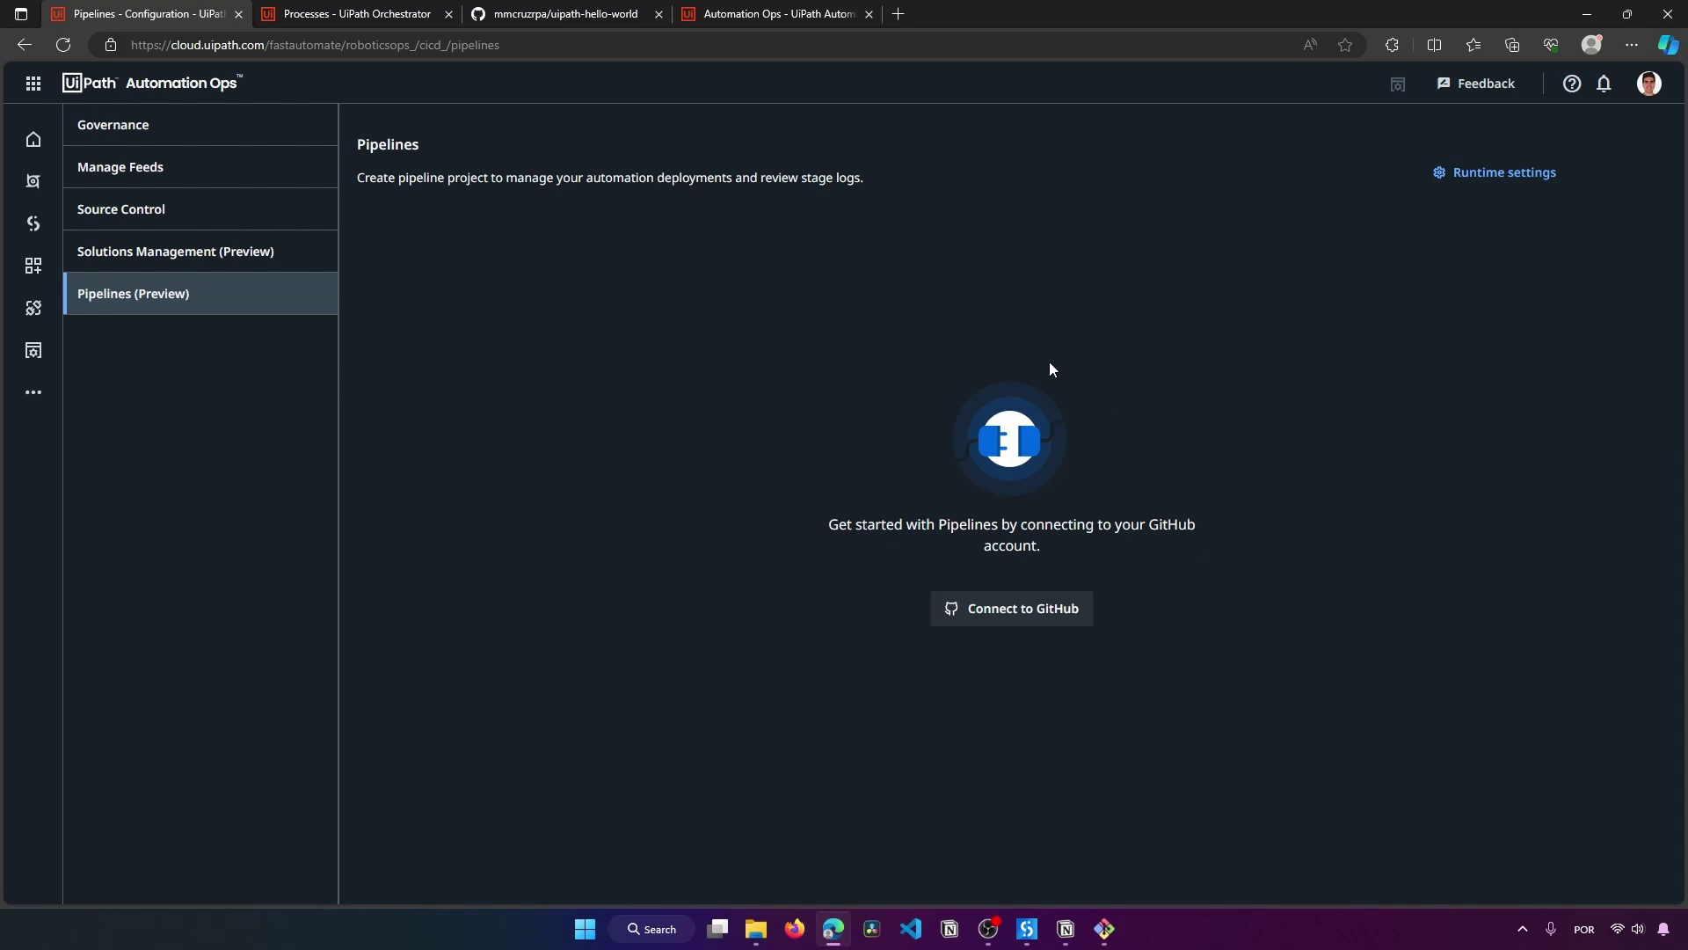
{"action": "left_click", "coordinate": [1026, 618]}
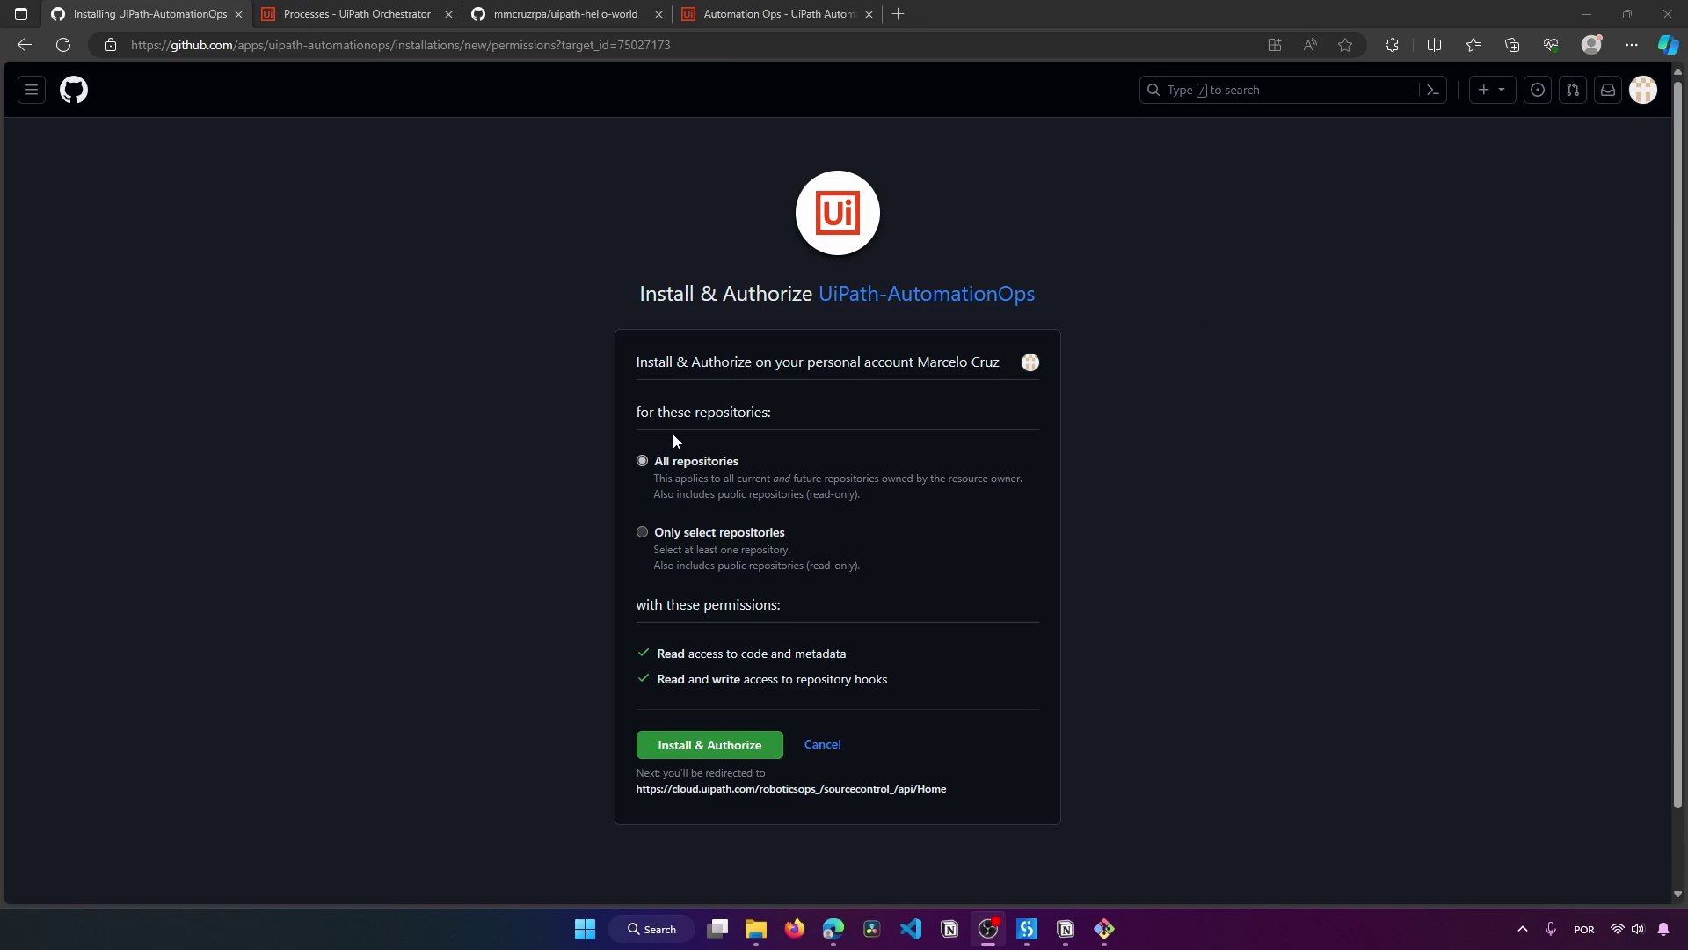
{"action": "left_click", "coordinate": [732, 539]}
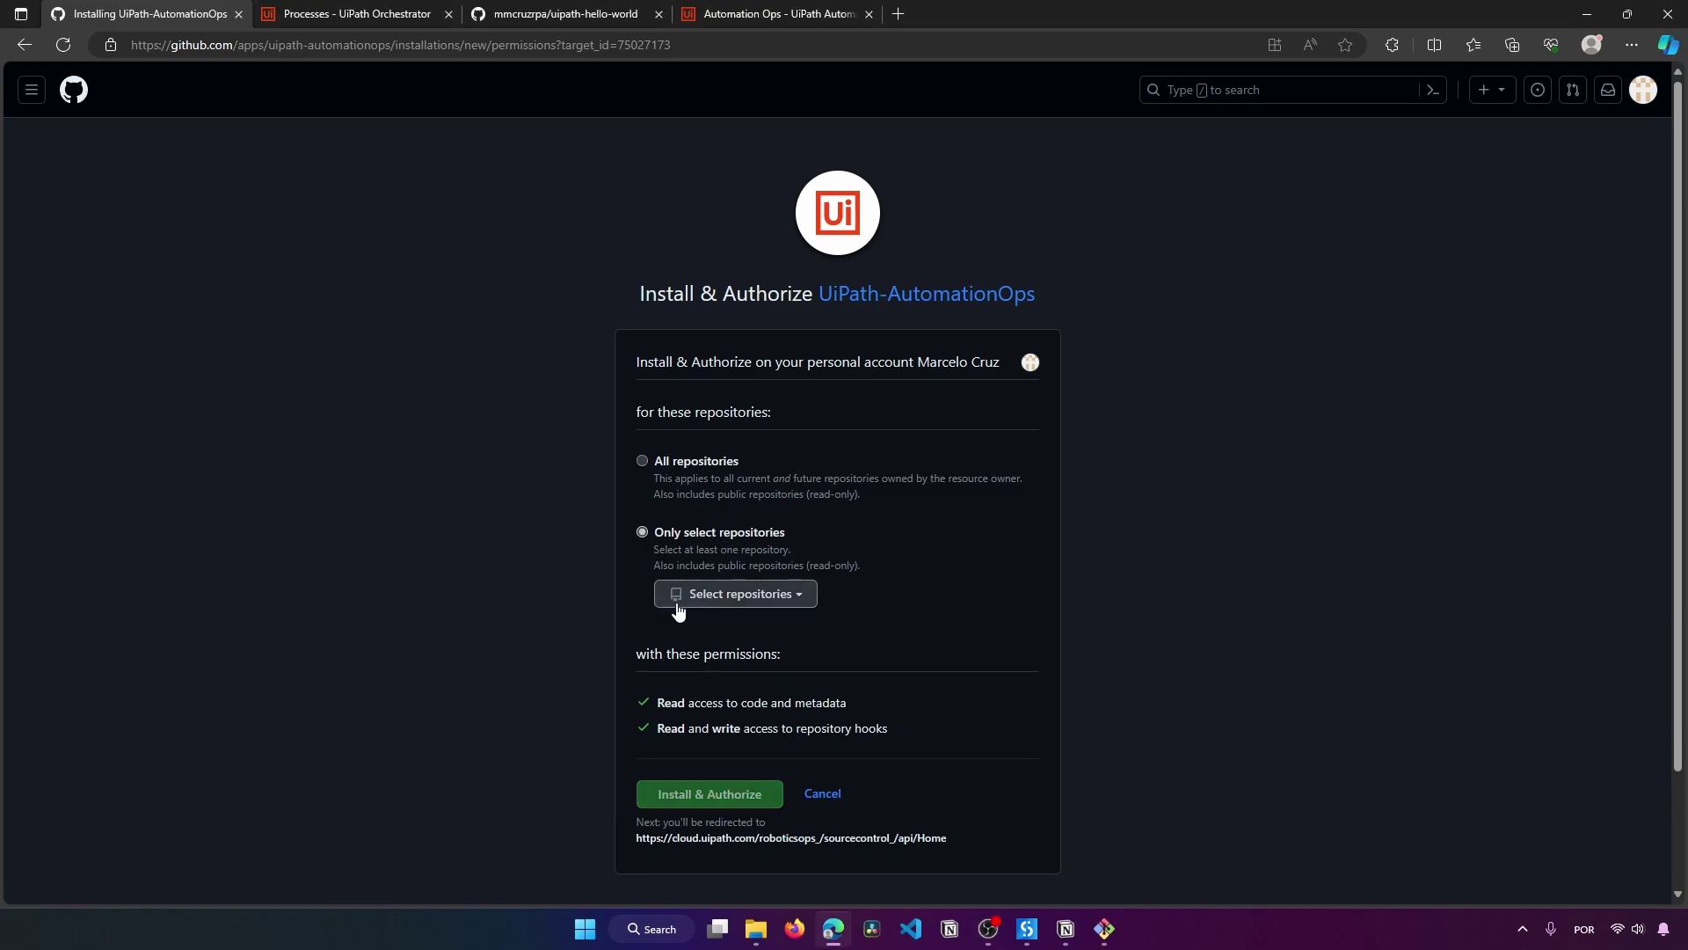
{"action": "left_click", "coordinate": [767, 596]}
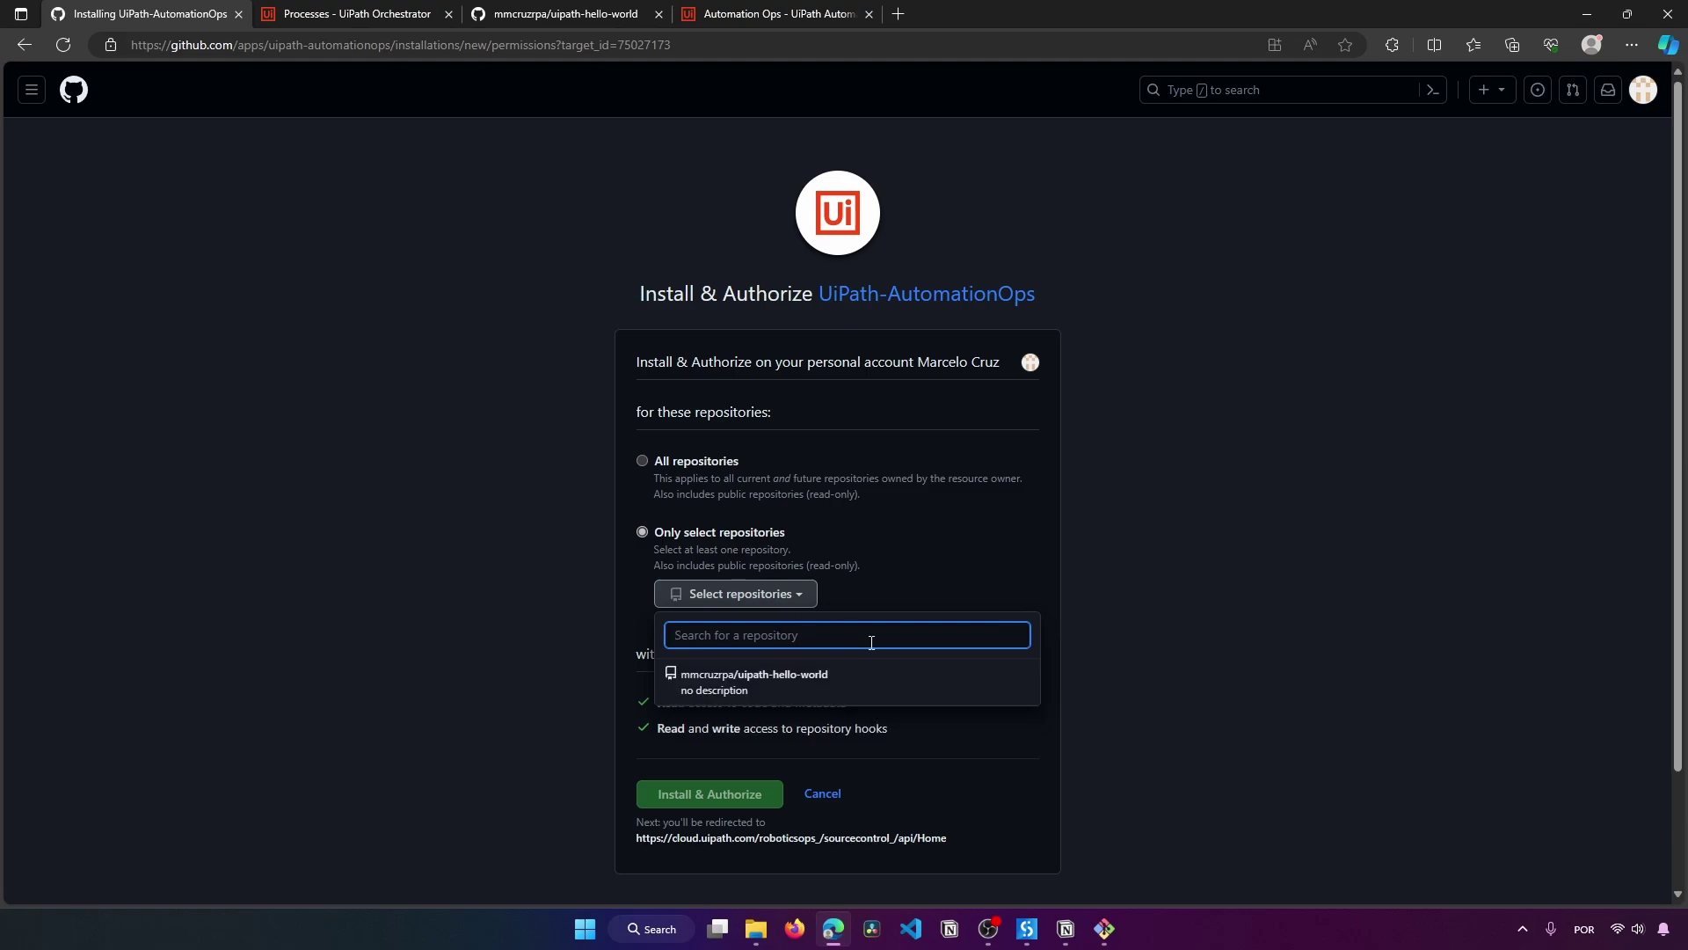
{"action": "left_click", "coordinate": [707, 691]}
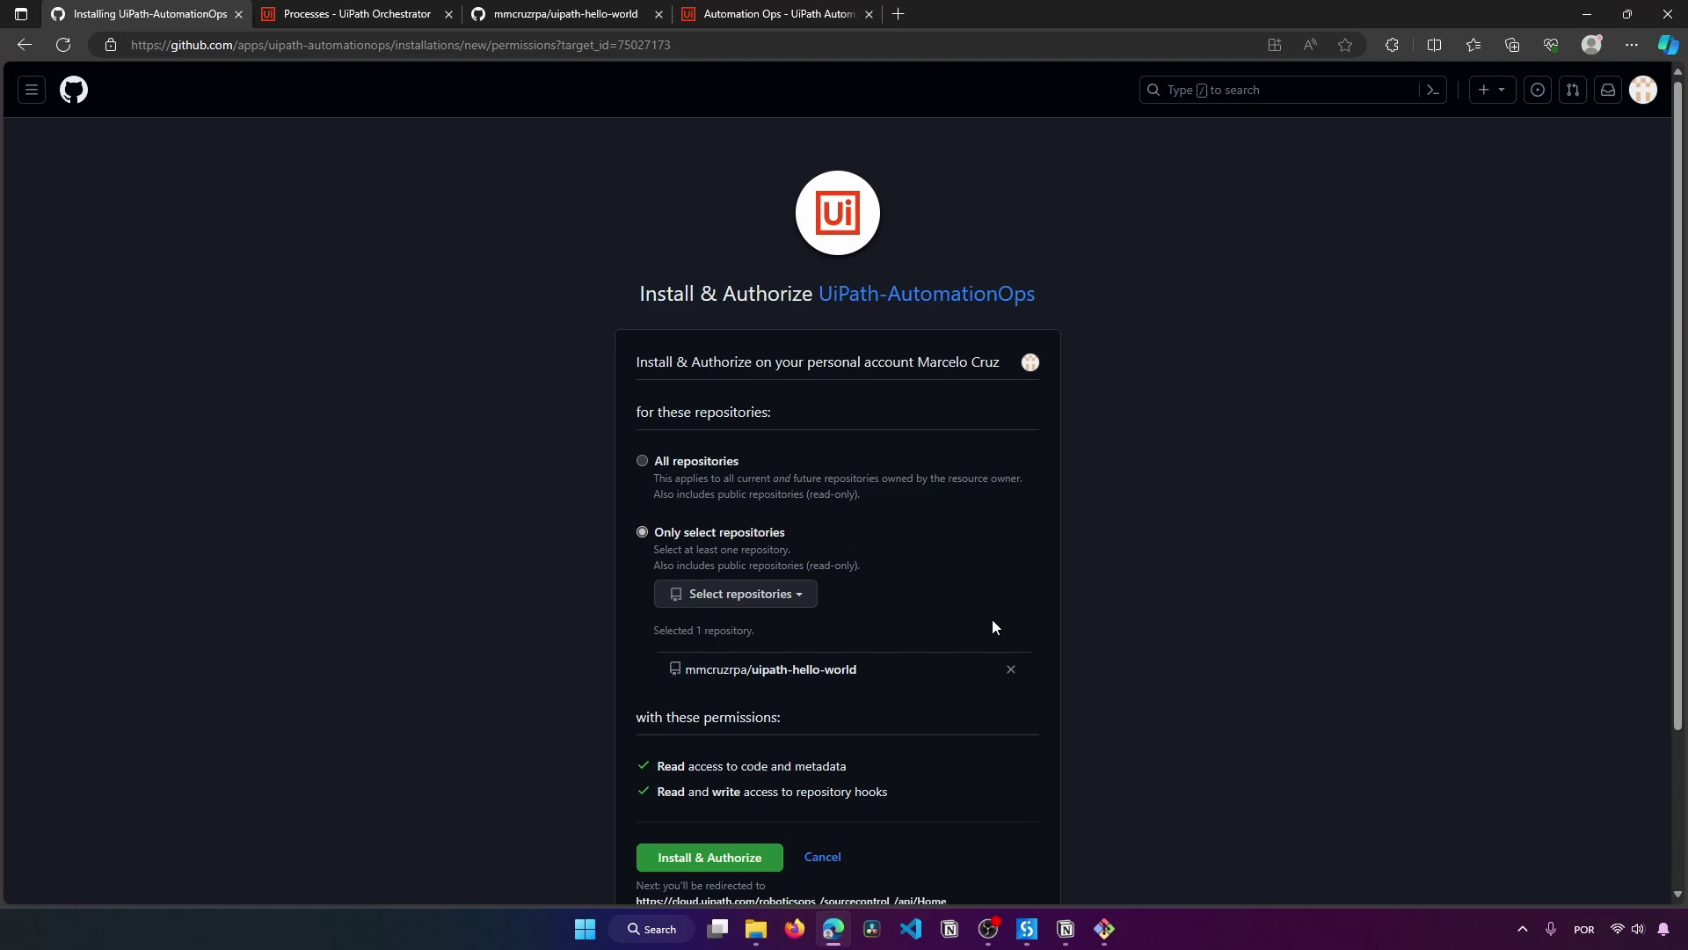
{"action": "scroll", "coordinate": [992, 626], "scroll_direction": "down", "scroll_amount": 3}
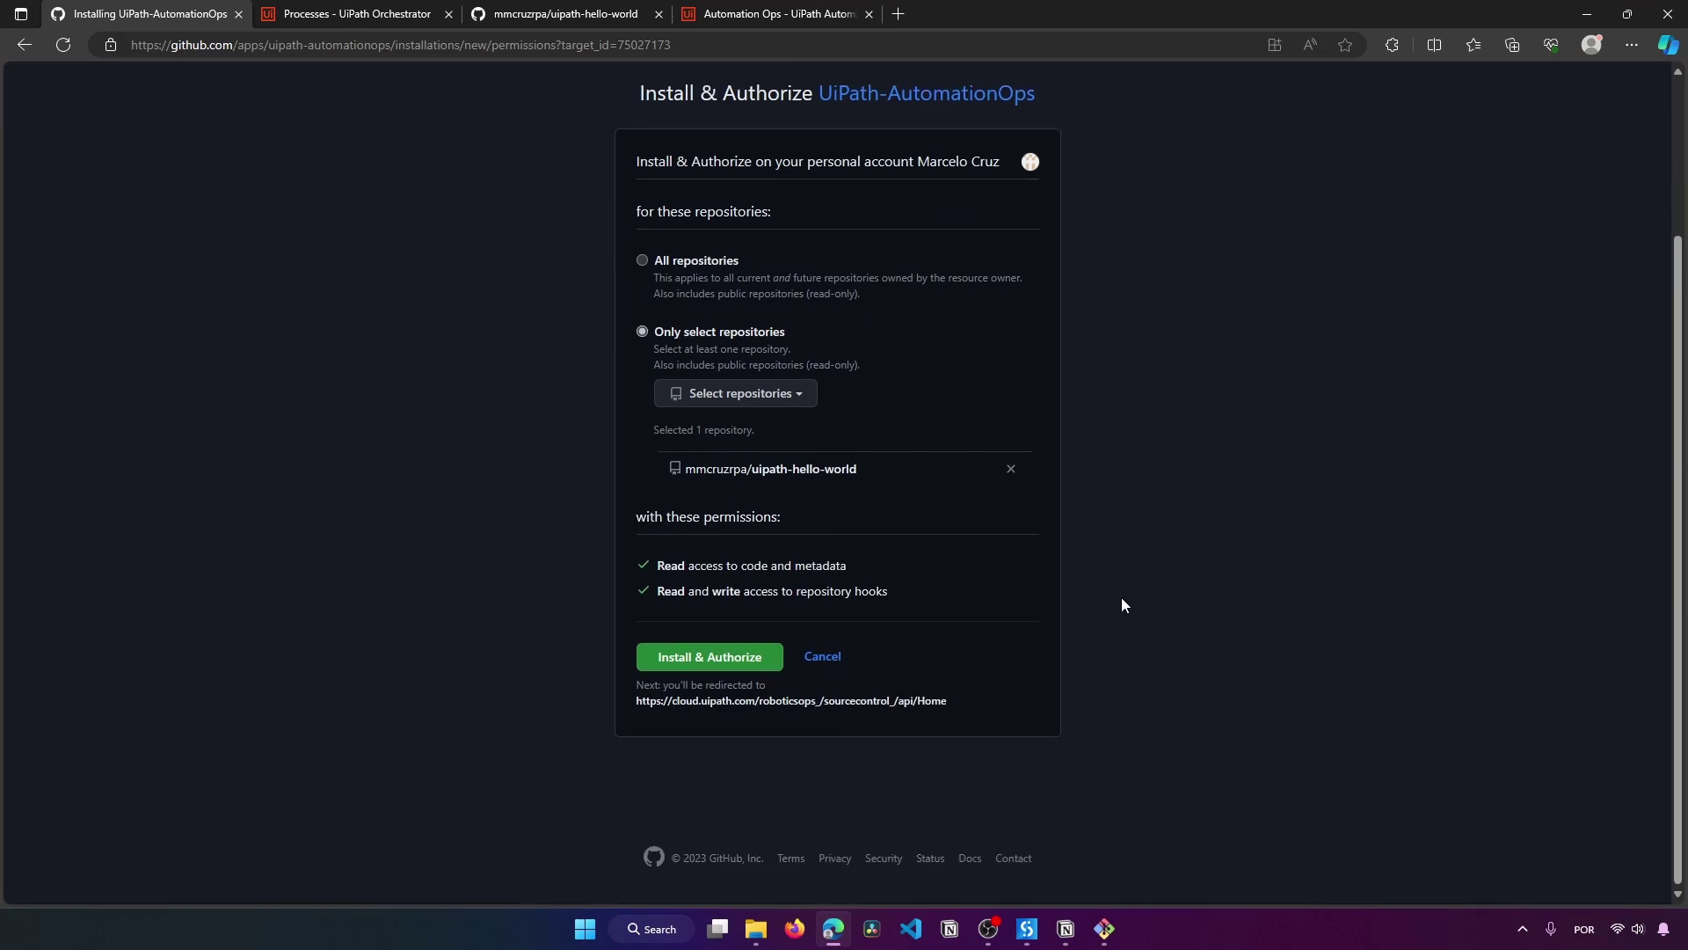
{"action": "scroll", "coordinate": [1127, 603], "scroll_direction": "up", "scroll_amount": 3}
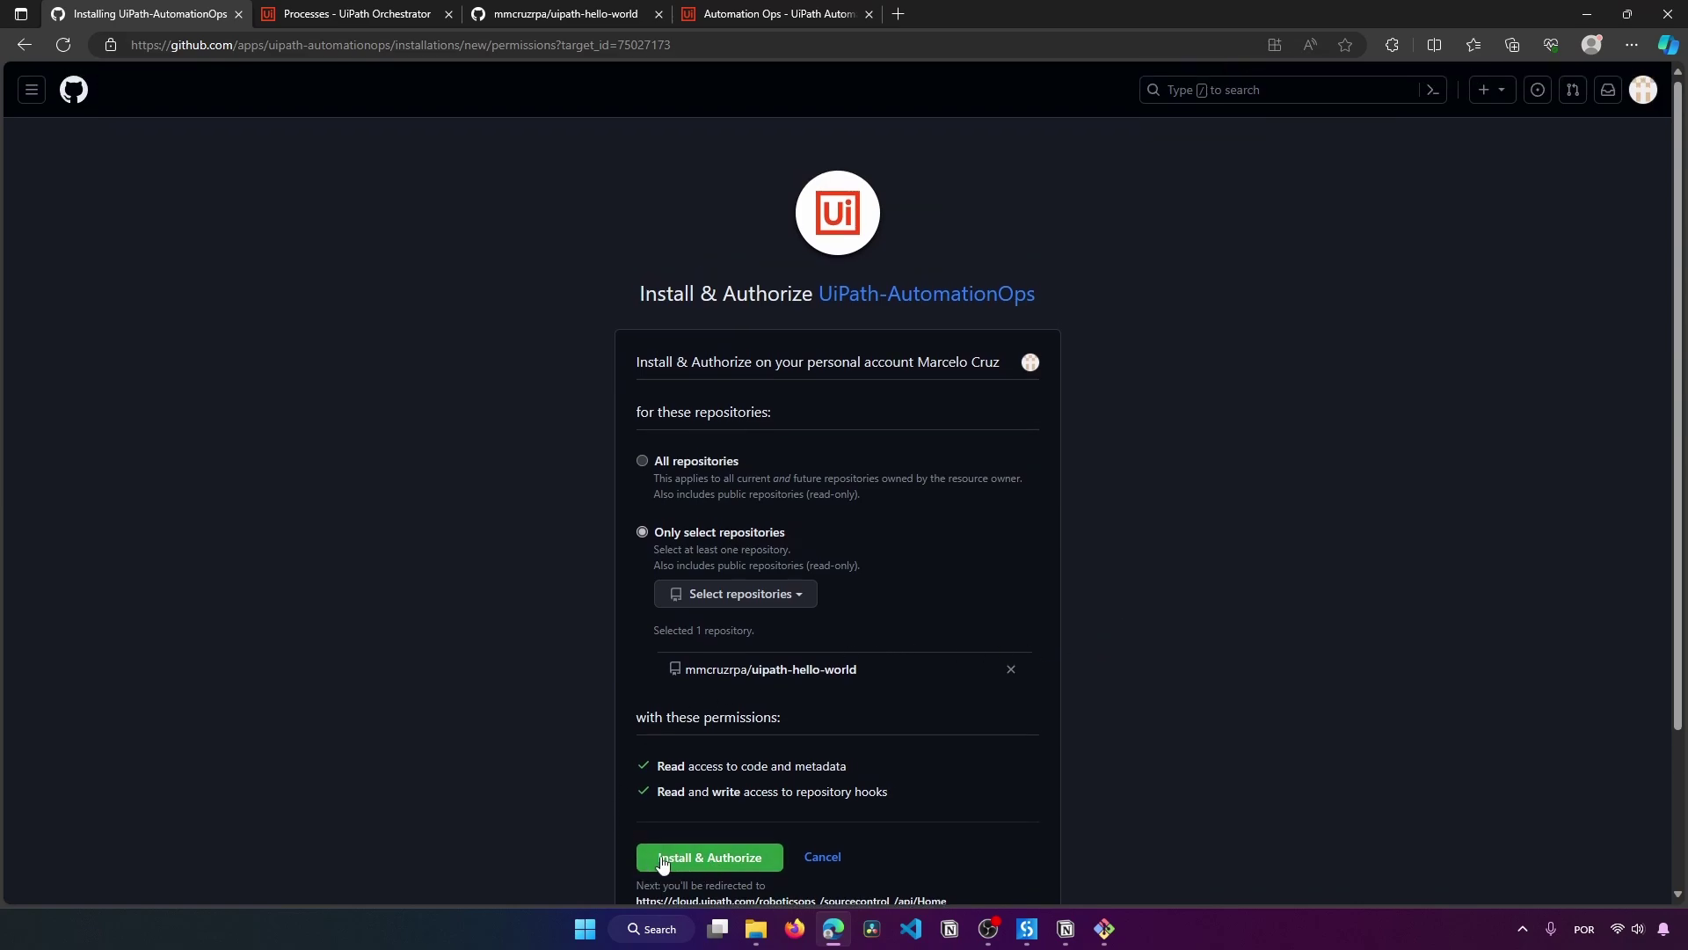
{"action": "left_click", "coordinate": [685, 859]}
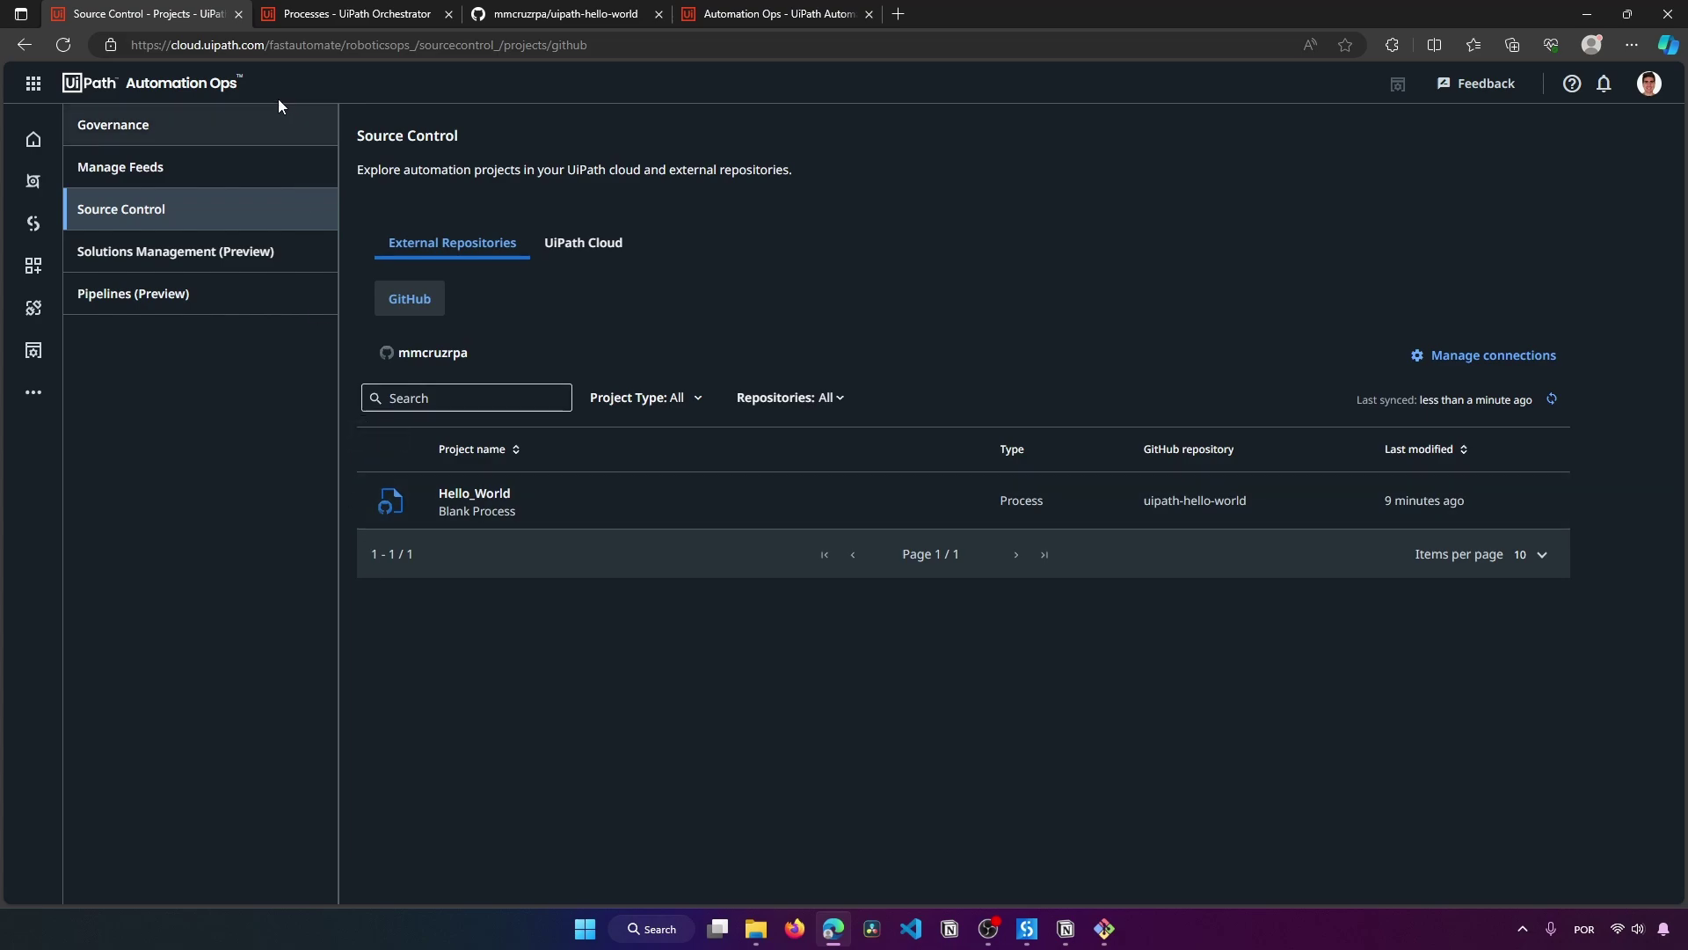
Step: Start a new pipeline with the uipath-hello-world repository, main branch and project.json as its location, and advance to the pipeline definition
{"action": "left_click", "coordinate": [110, 299]}
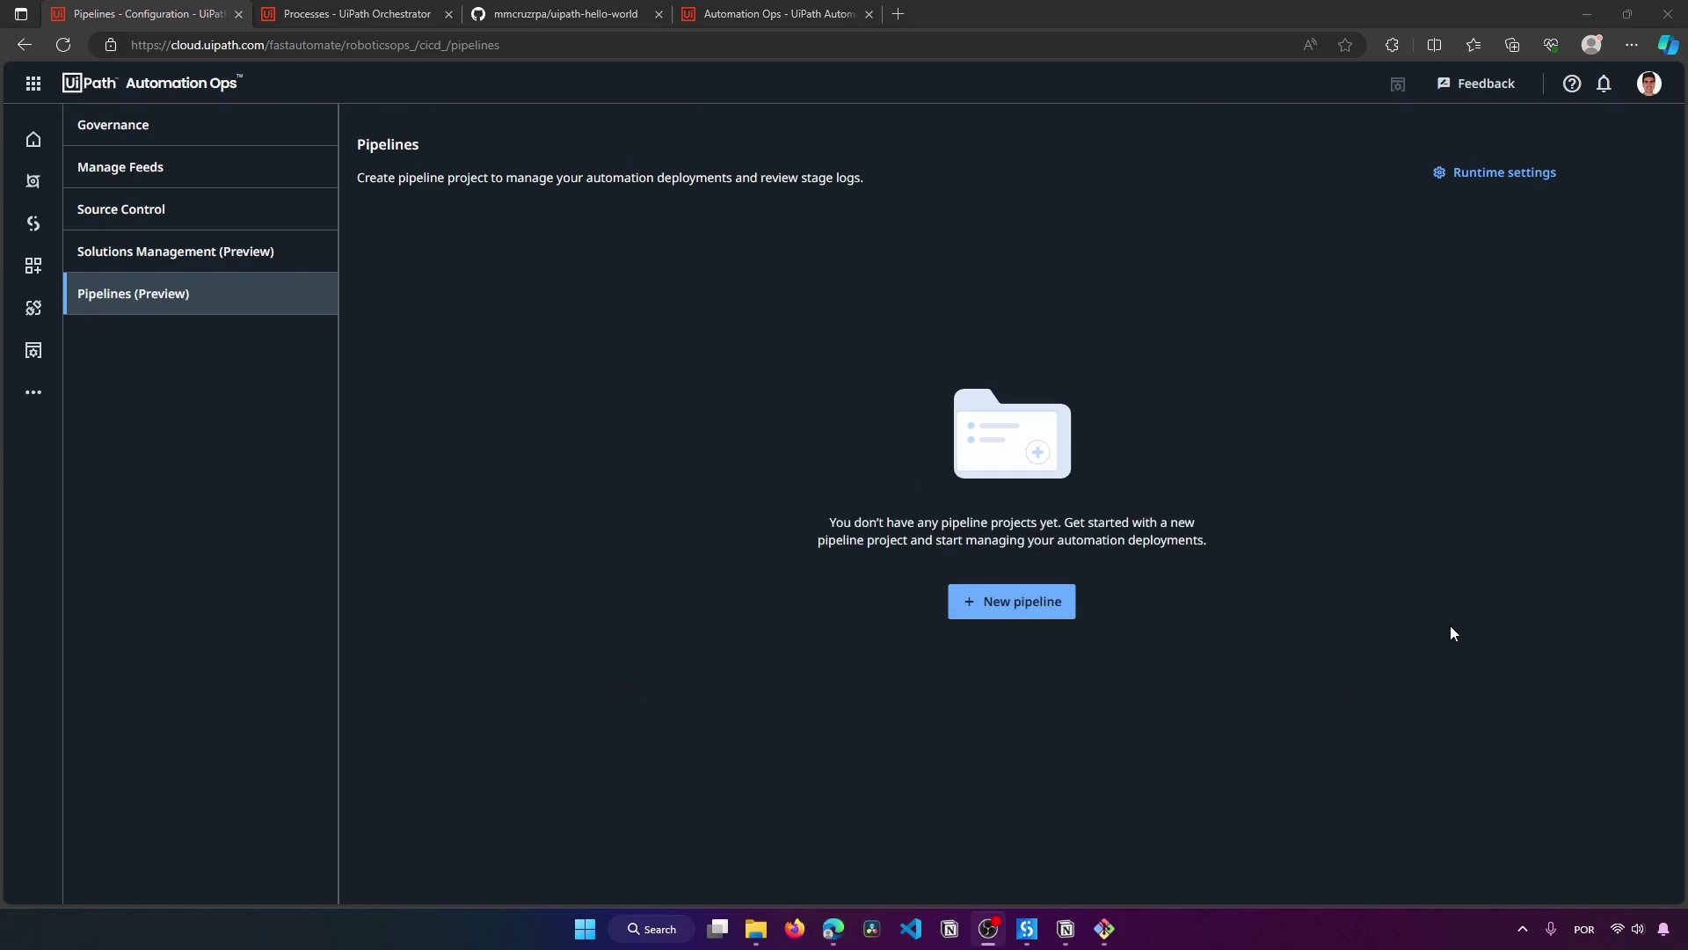
{"action": "left_click", "coordinate": [1009, 600]}
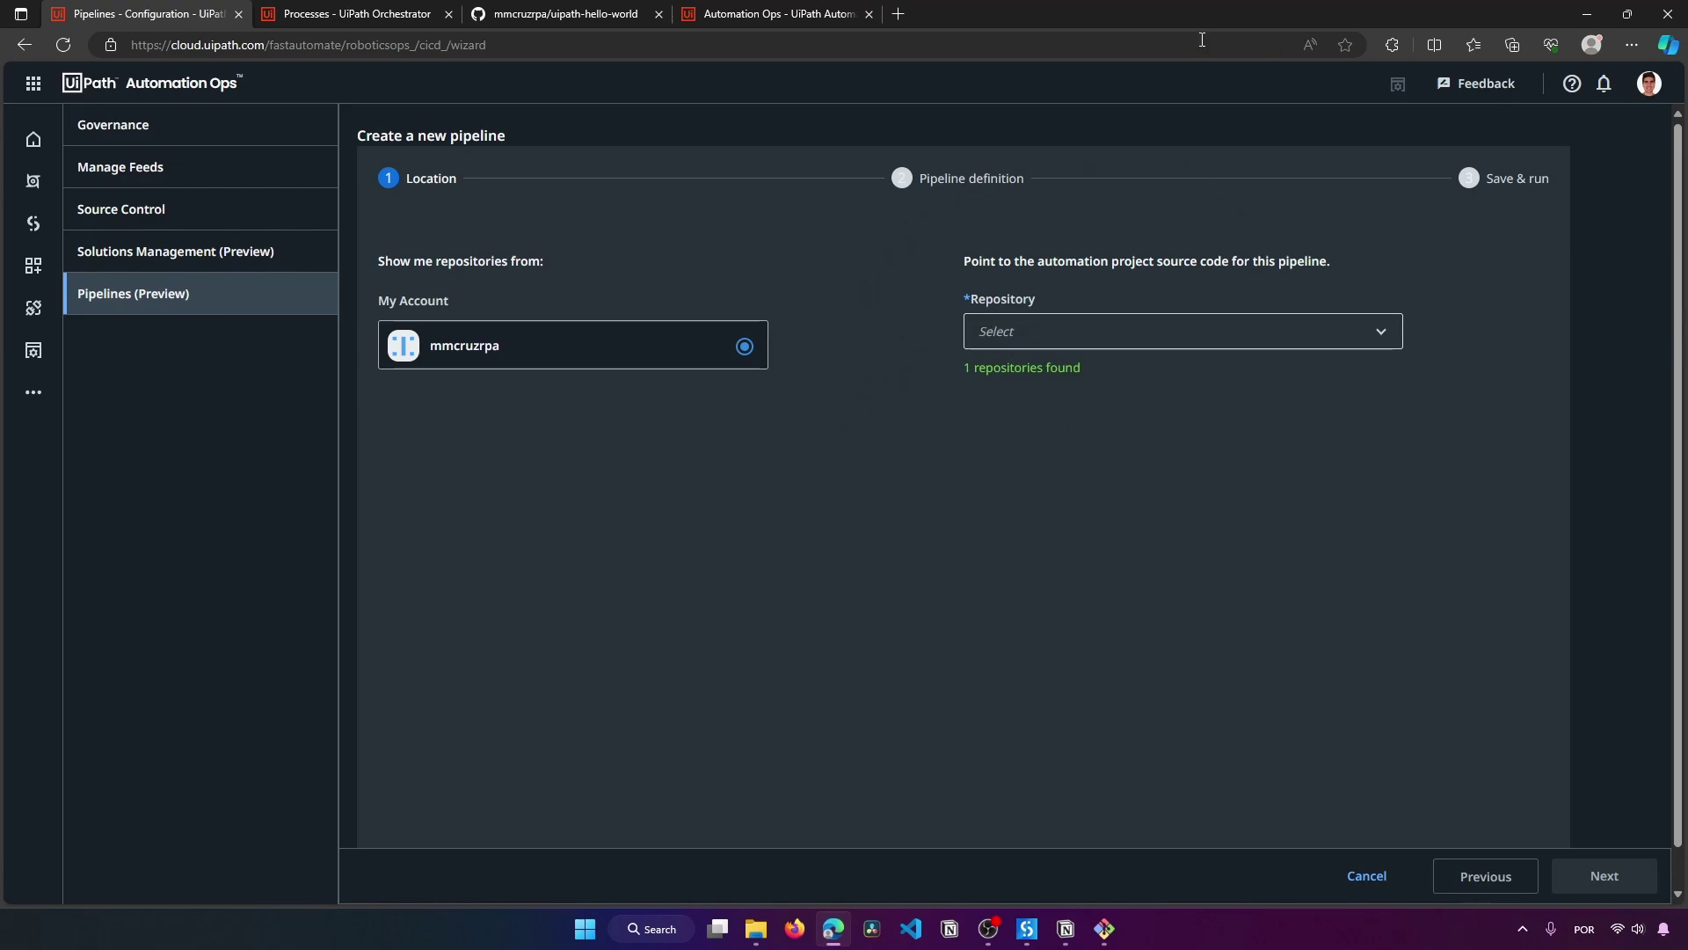
{"action": "left_click", "coordinate": [1045, 347]}
{"action": "left_click", "coordinate": [1045, 344]}
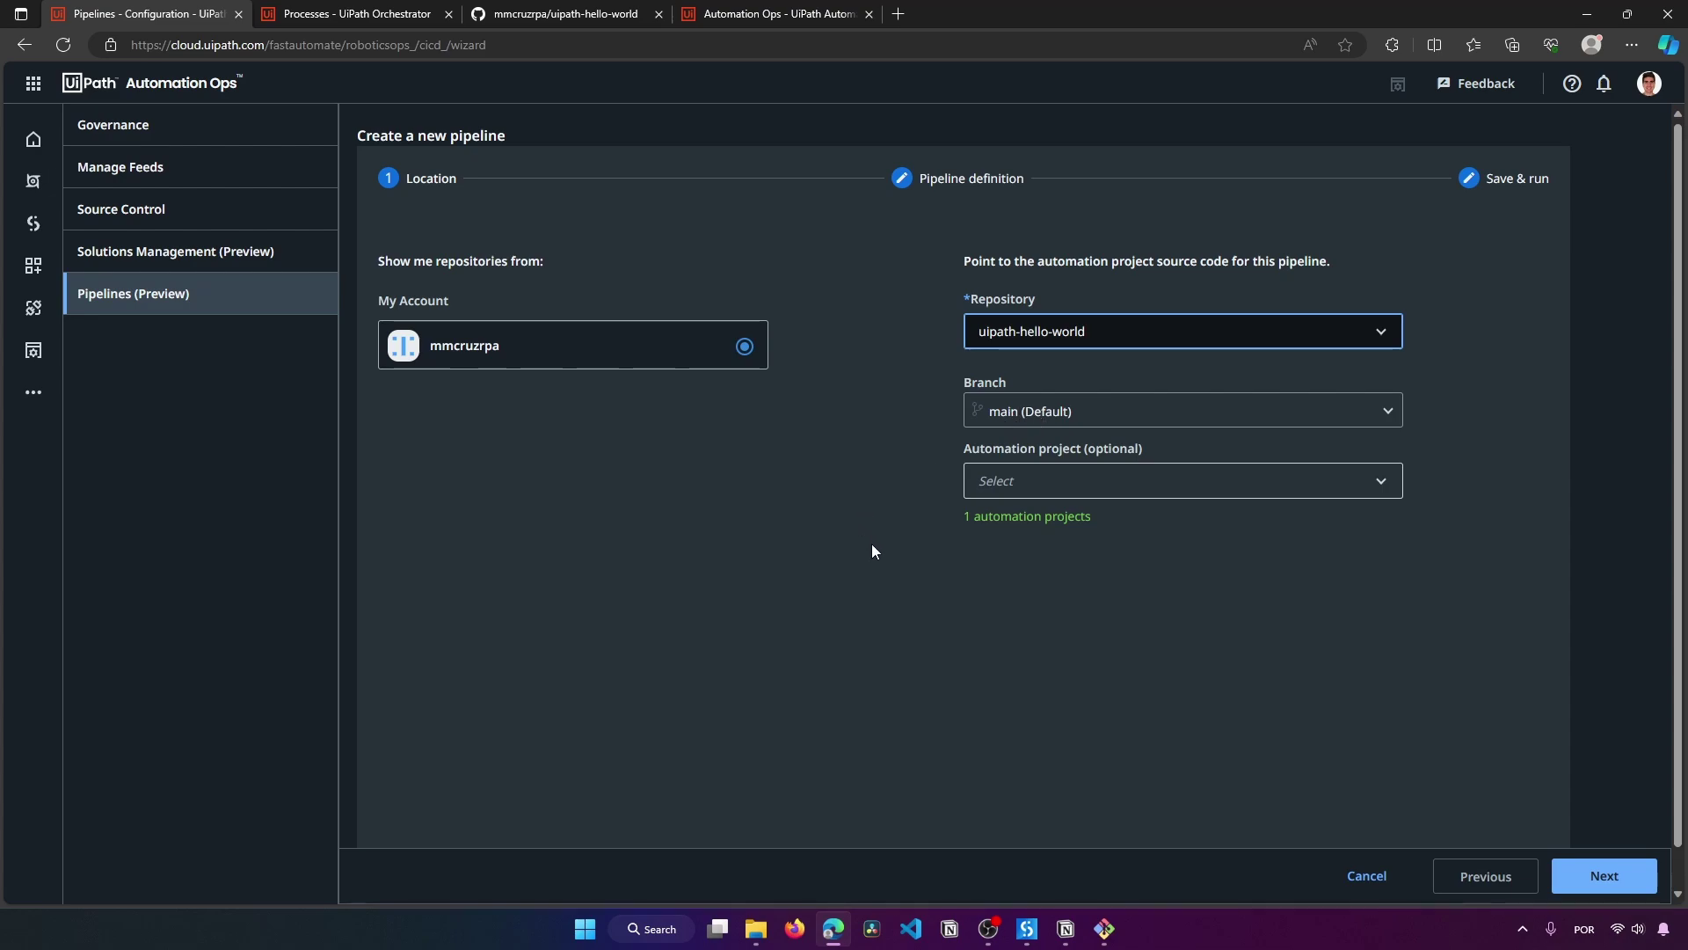
{"action": "left_click", "coordinate": [1039, 489]}
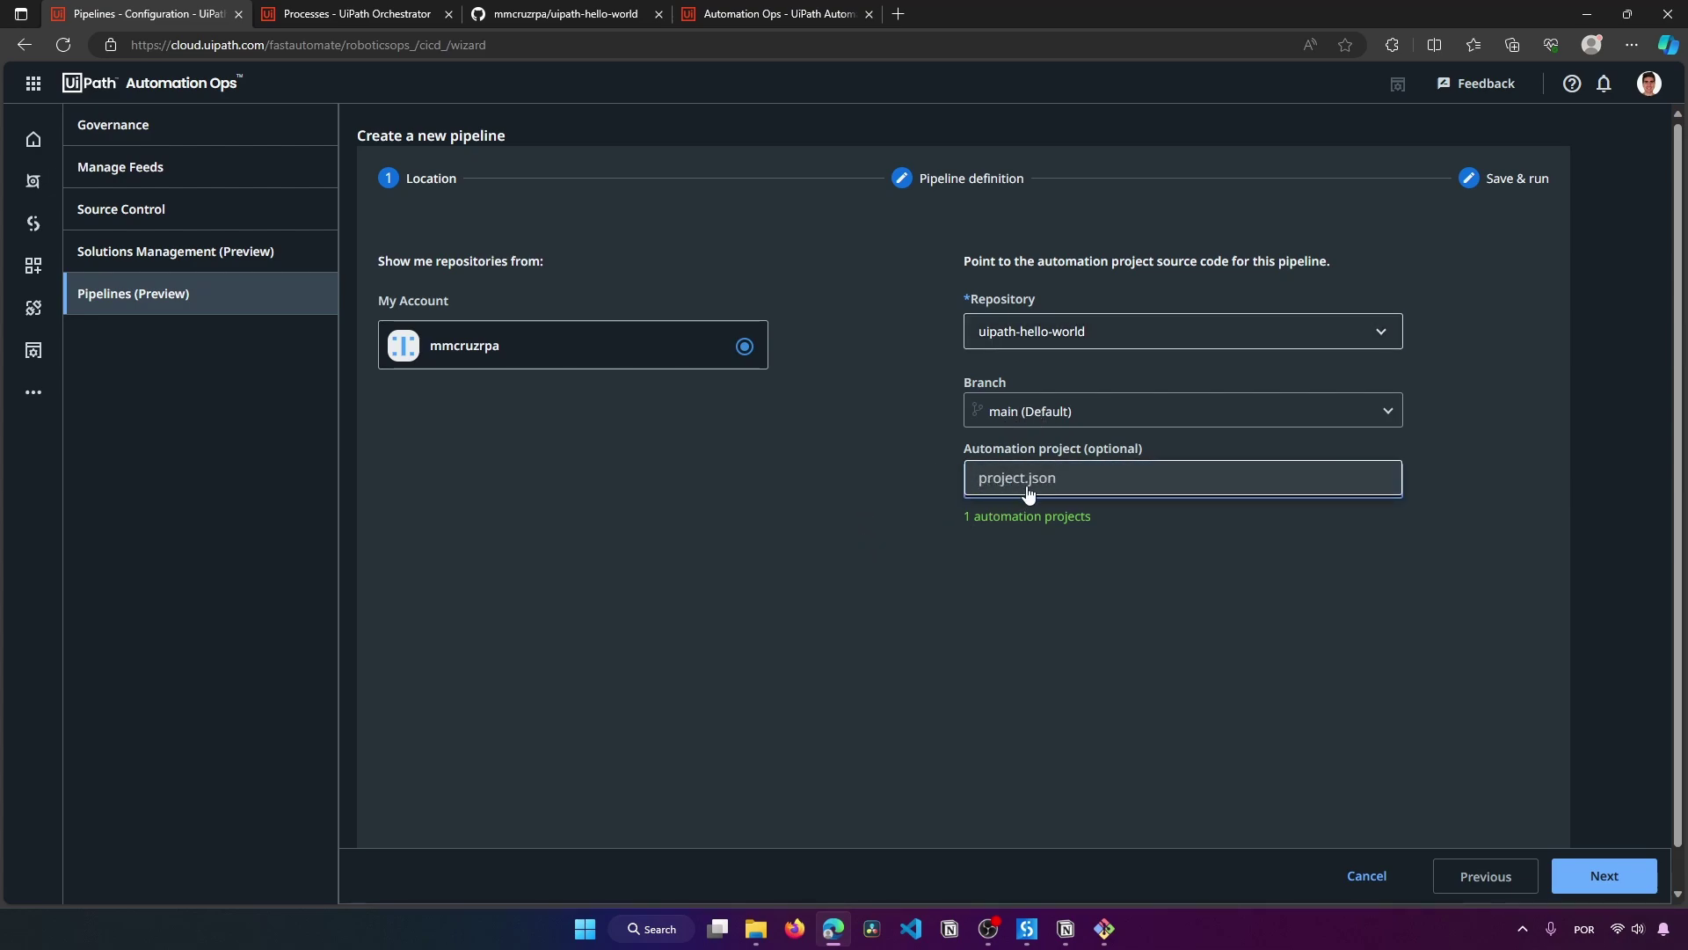
{"action": "left_click", "coordinate": [1600, 879]}
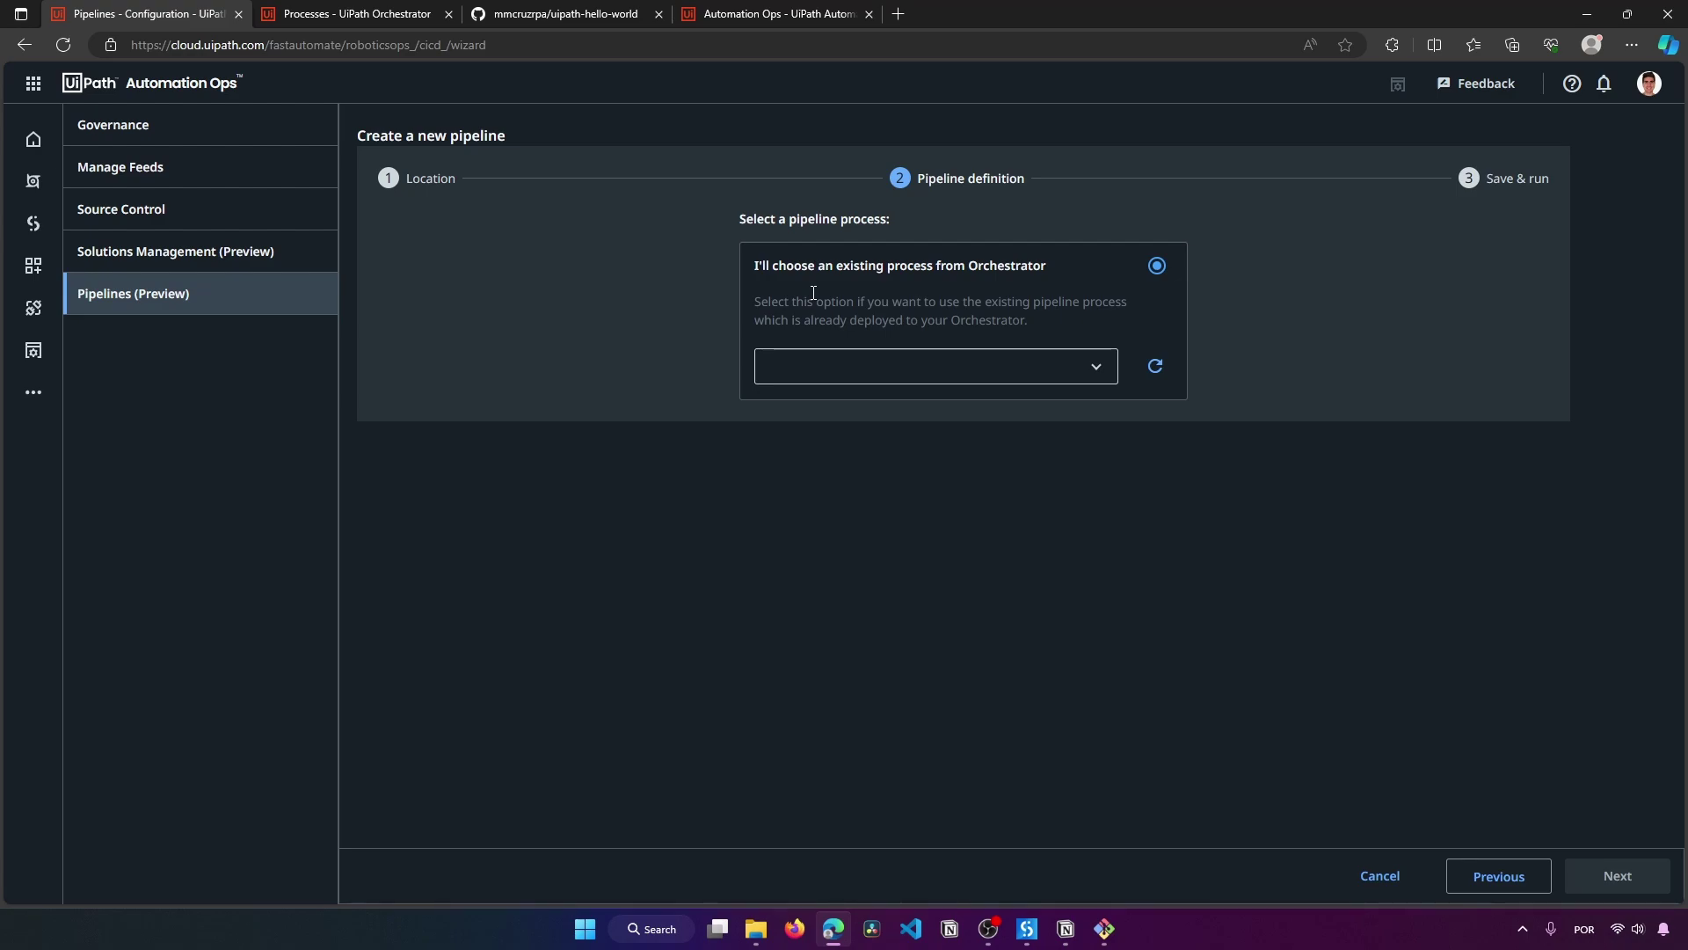
Step: List the selectable pipeline processes and examine the stages of each predefined process in the UiPath Pipelines documentation, including Update.process.from.code and Build.and.promote.with.approval
{"action": "left_click", "coordinate": [866, 366]}
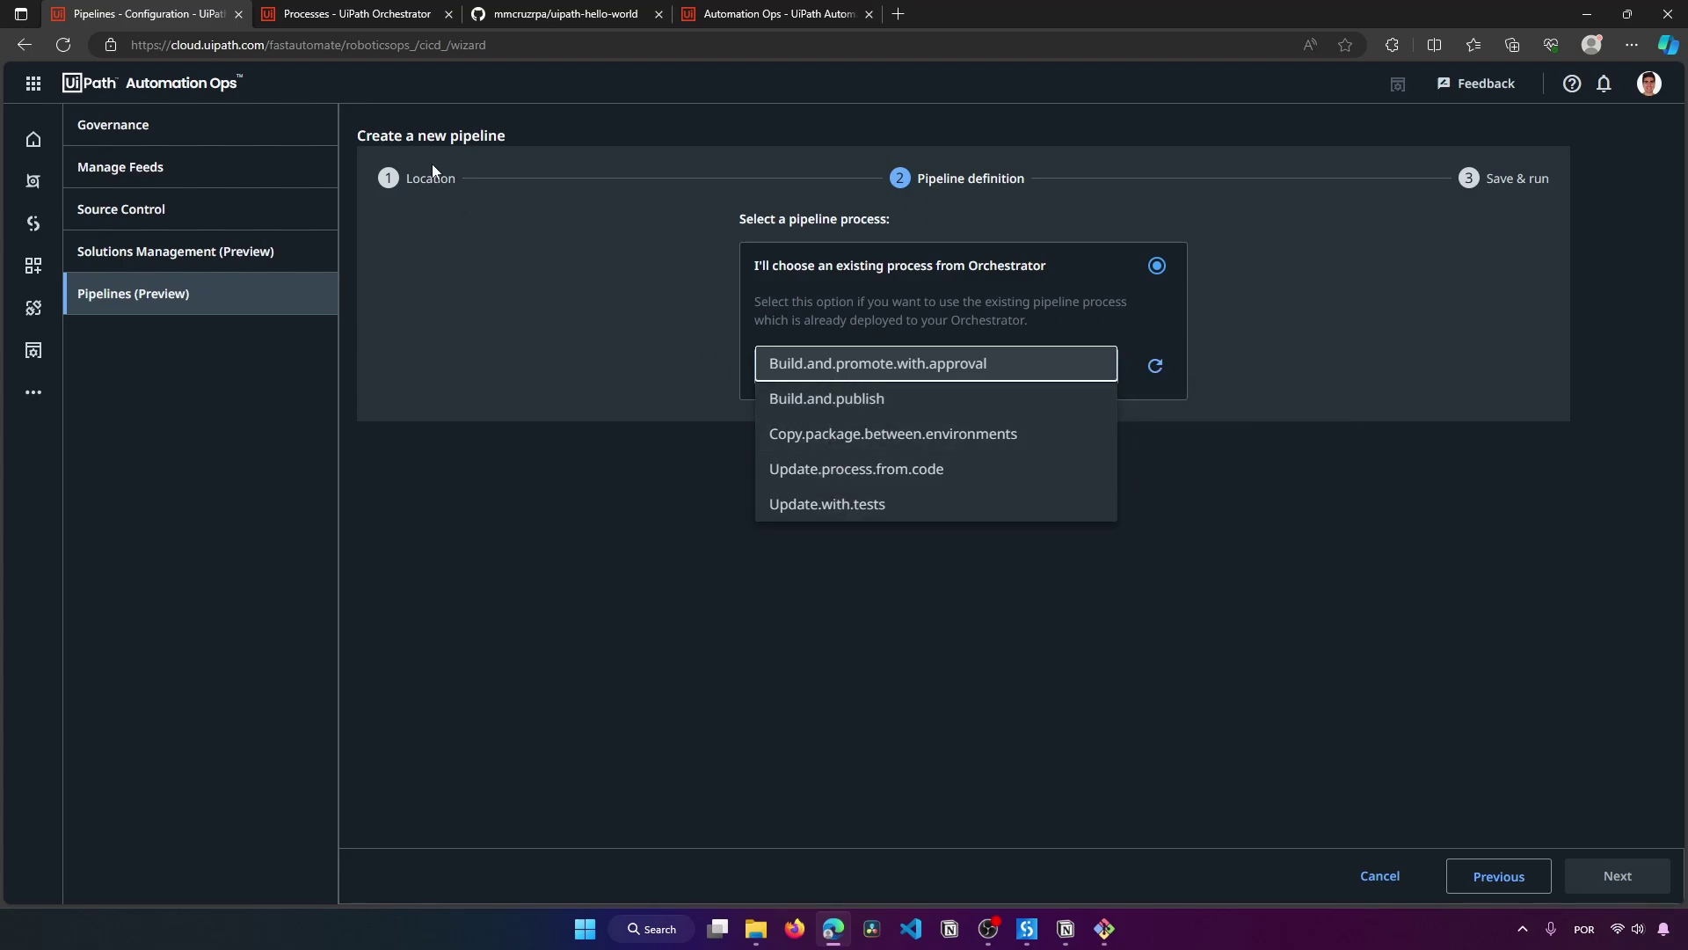
{"action": "left_click", "coordinate": [773, 13]}
{"action": "scroll", "coordinate": [584, 681], "scroll_direction": "down", "scroll_amount": 2}
{"action": "scroll", "coordinate": [584, 680], "scroll_direction": "down", "scroll_amount": 12}
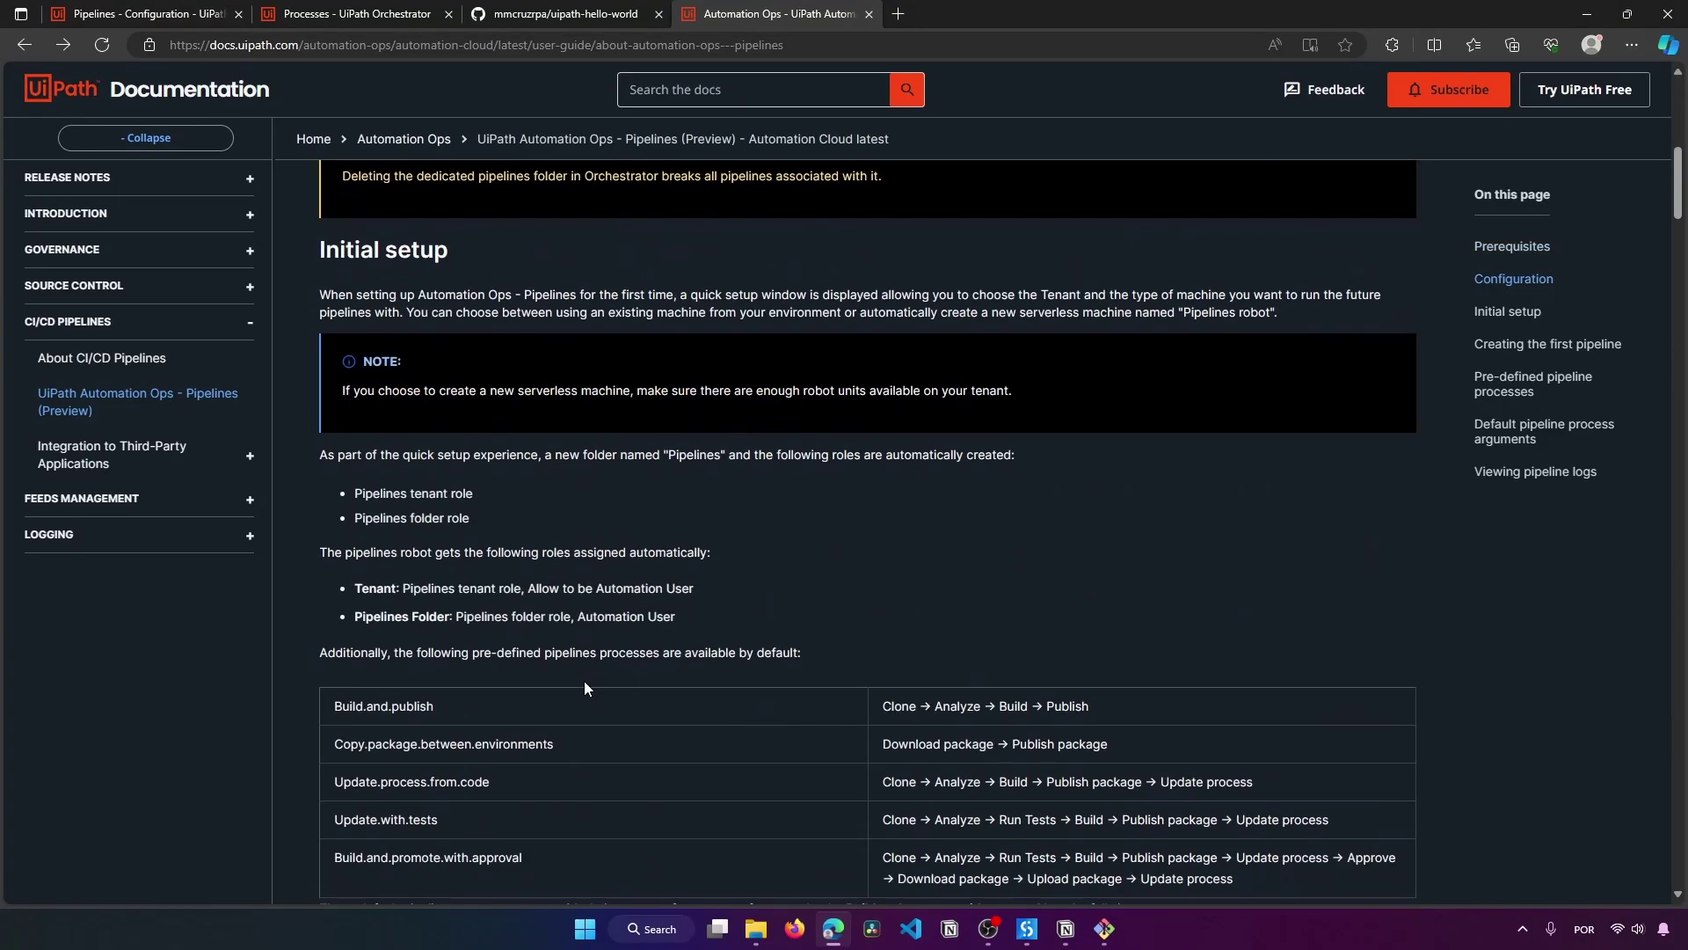
{"action": "scroll", "coordinate": [584, 678], "scroll_direction": "up", "scroll_amount": 2}
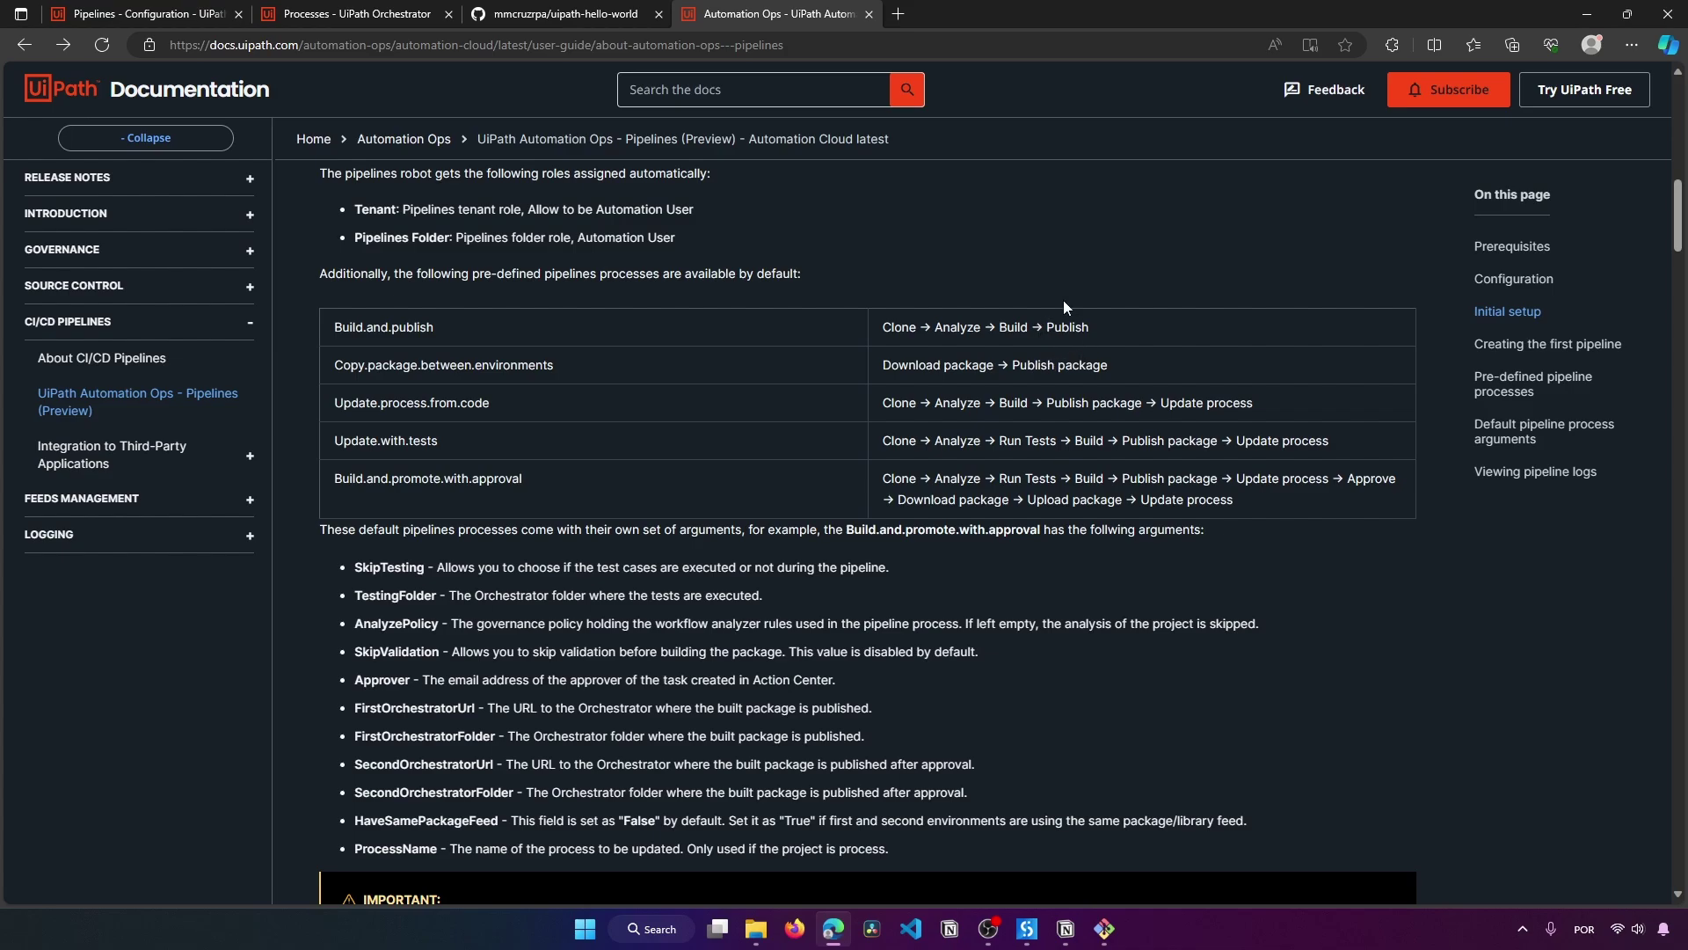
{"action": "left_click_drag", "start_coordinate": [338, 403], "coordinate": [495, 406]}
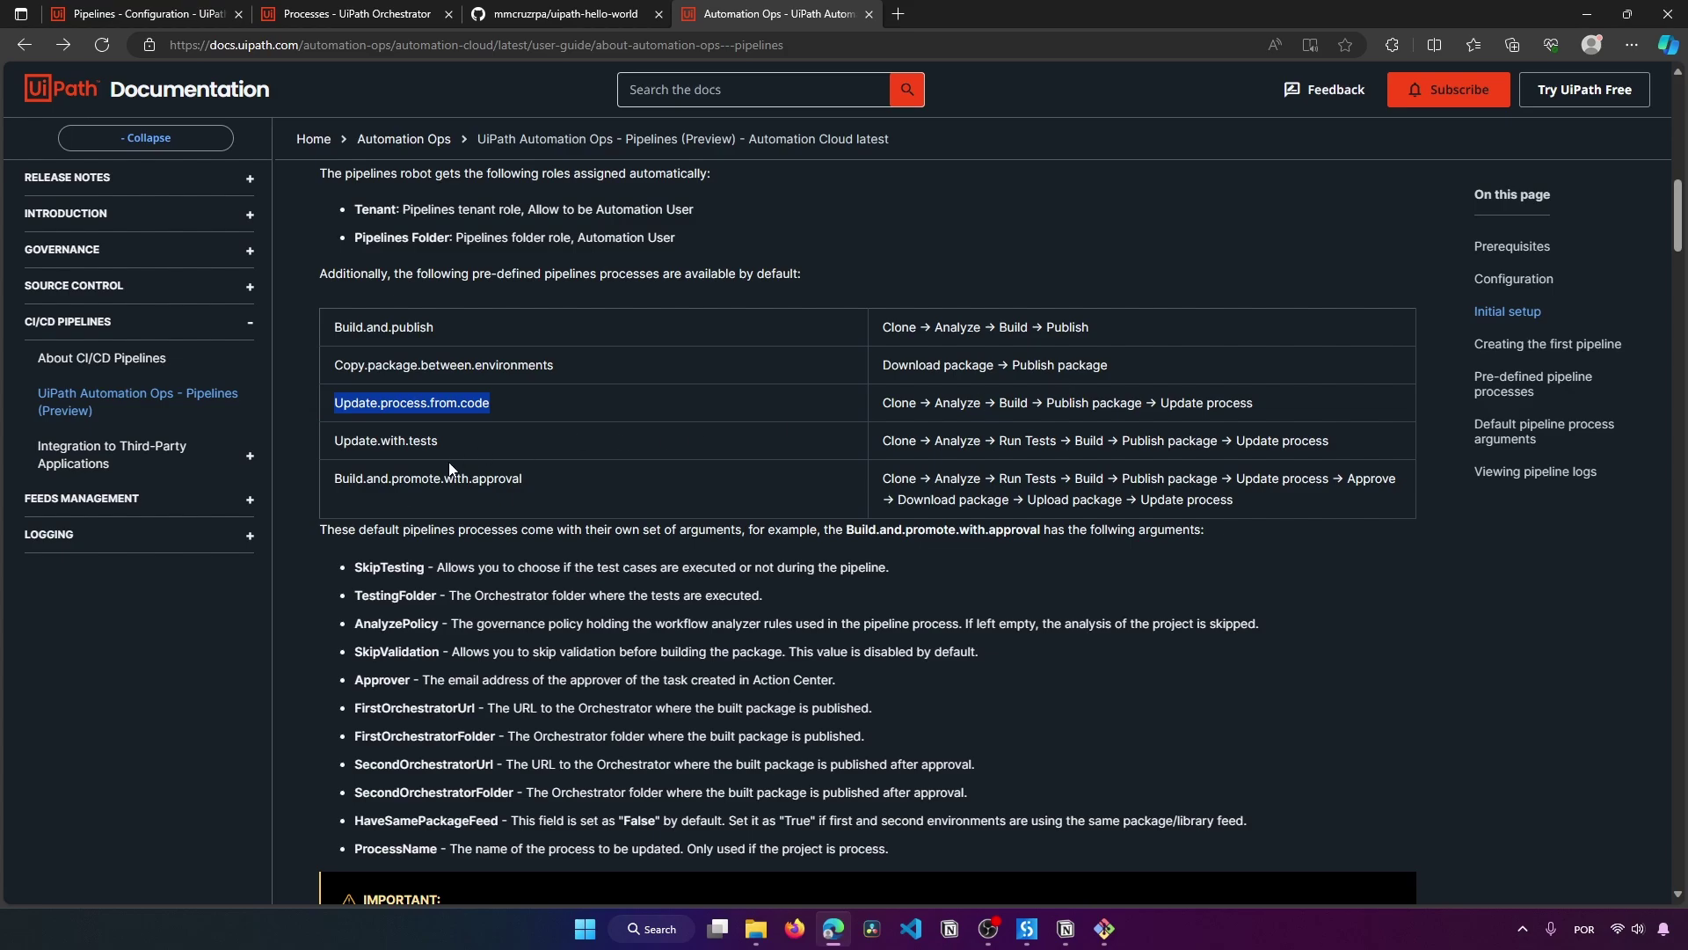
{"action": "left_click_drag", "start_coordinate": [329, 482], "coordinate": [512, 480]}
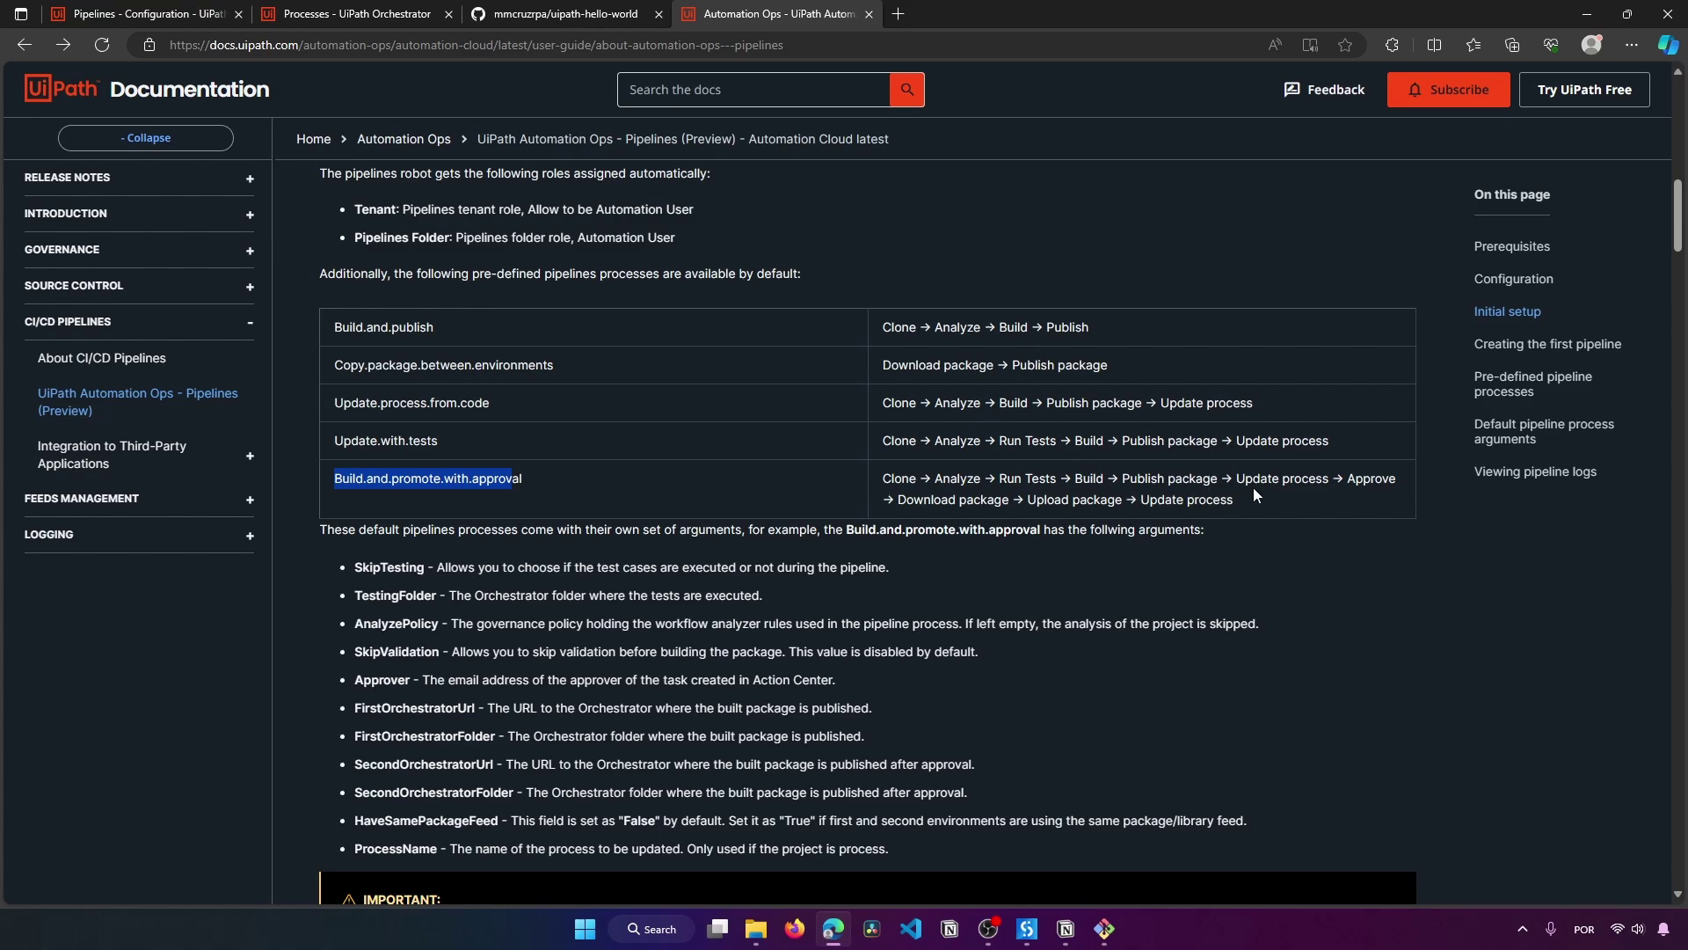
Step: Examine the two Update process stages of Build.and.promote.with.approval in the pipelines documentation
{"action": "left_click_drag", "start_coordinate": [1237, 478], "coordinate": [1328, 487]}
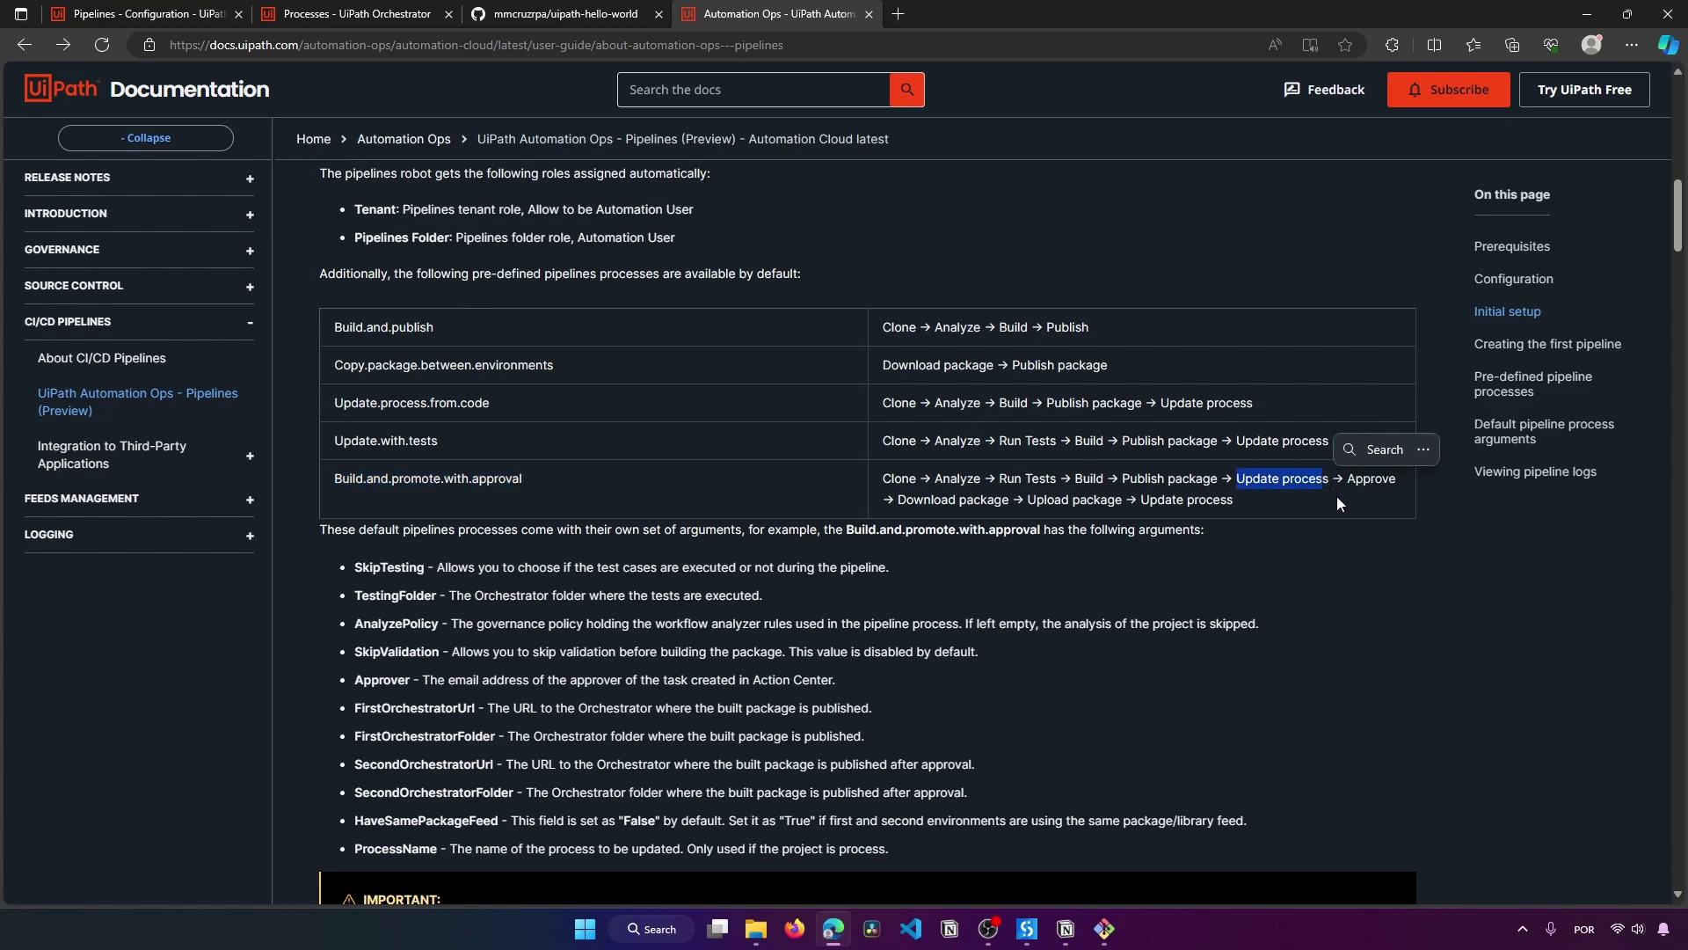
{"action": "left_click", "coordinate": [1344, 485]}
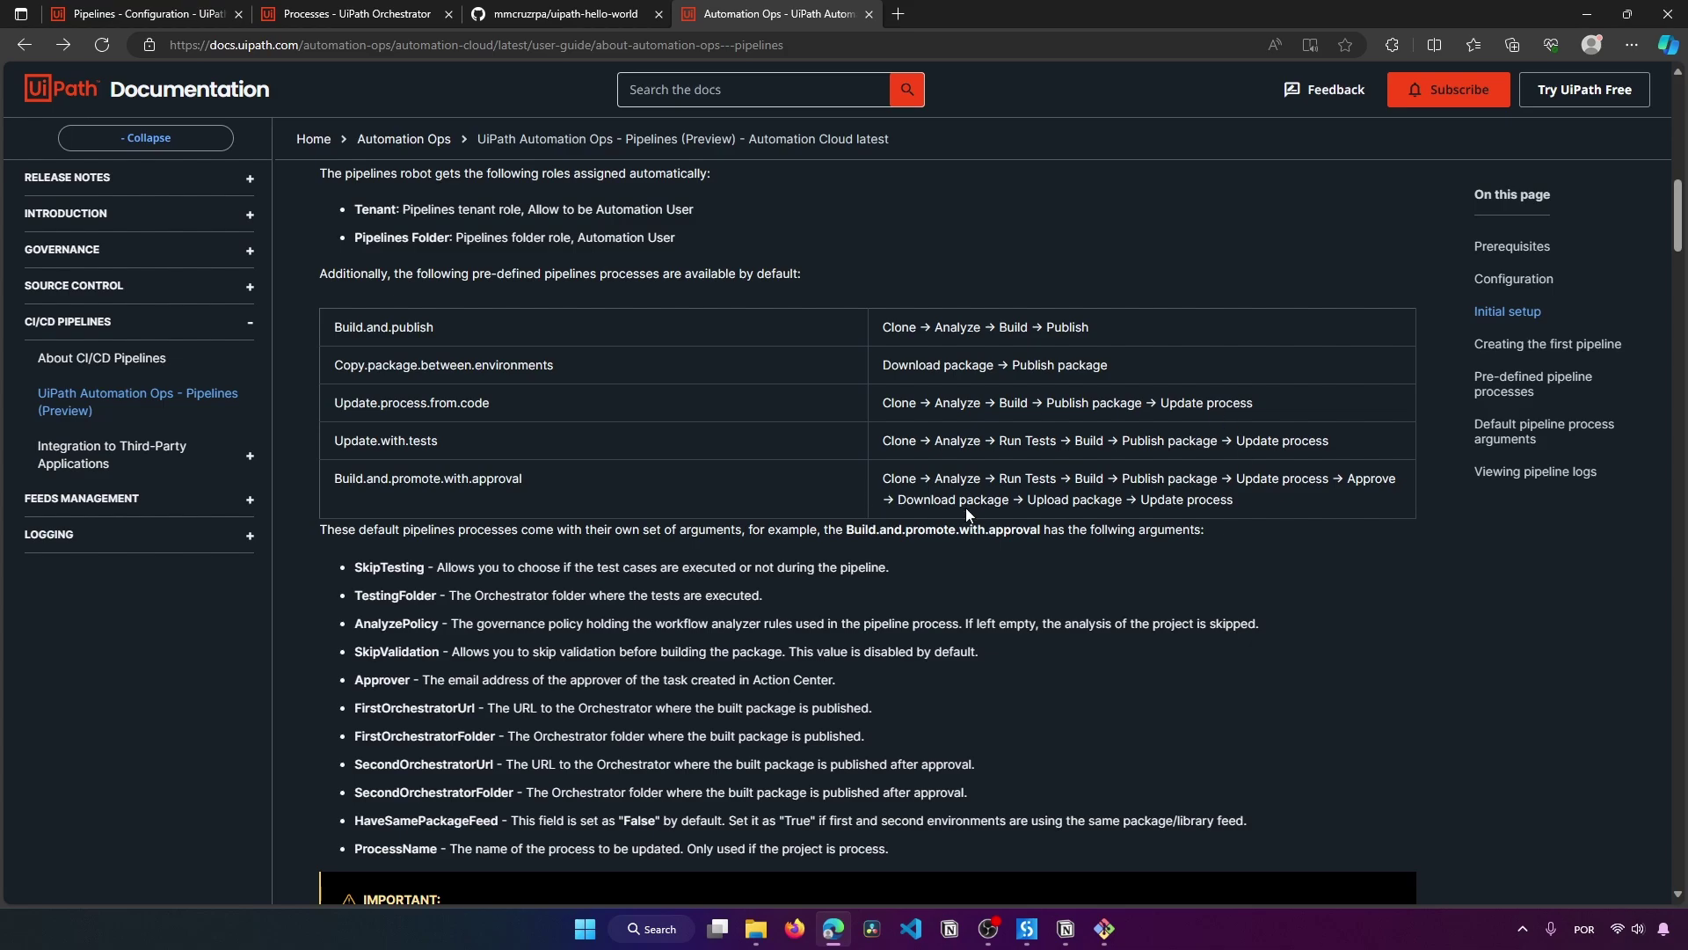
{"action": "left_click_drag", "start_coordinate": [1133, 507], "coordinate": [1235, 501]}
{"action": "left_click", "coordinate": [1352, 519]}
Step: Select Update.process.from.code as the existing Orchestrator process for the new pipeline
{"action": "left_click_drag", "start_coordinate": [499, 403], "coordinate": [345, 409]}
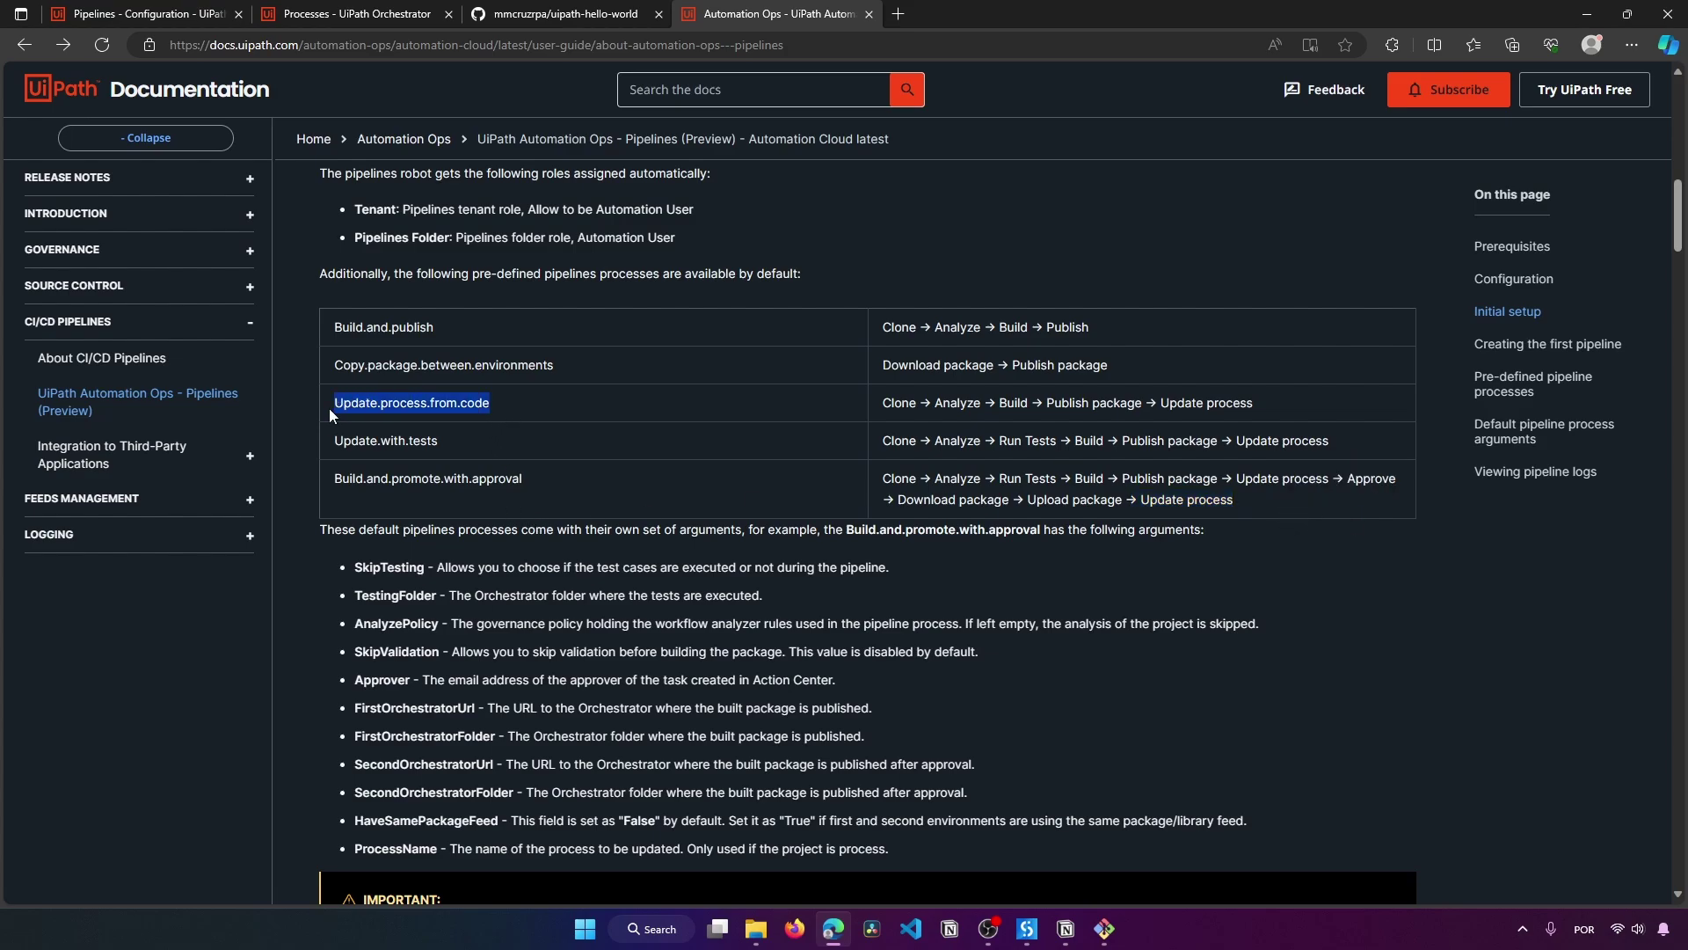
{"action": "key", "text": "ctrl+c"}
{"action": "left_click", "coordinate": [562, 13]}
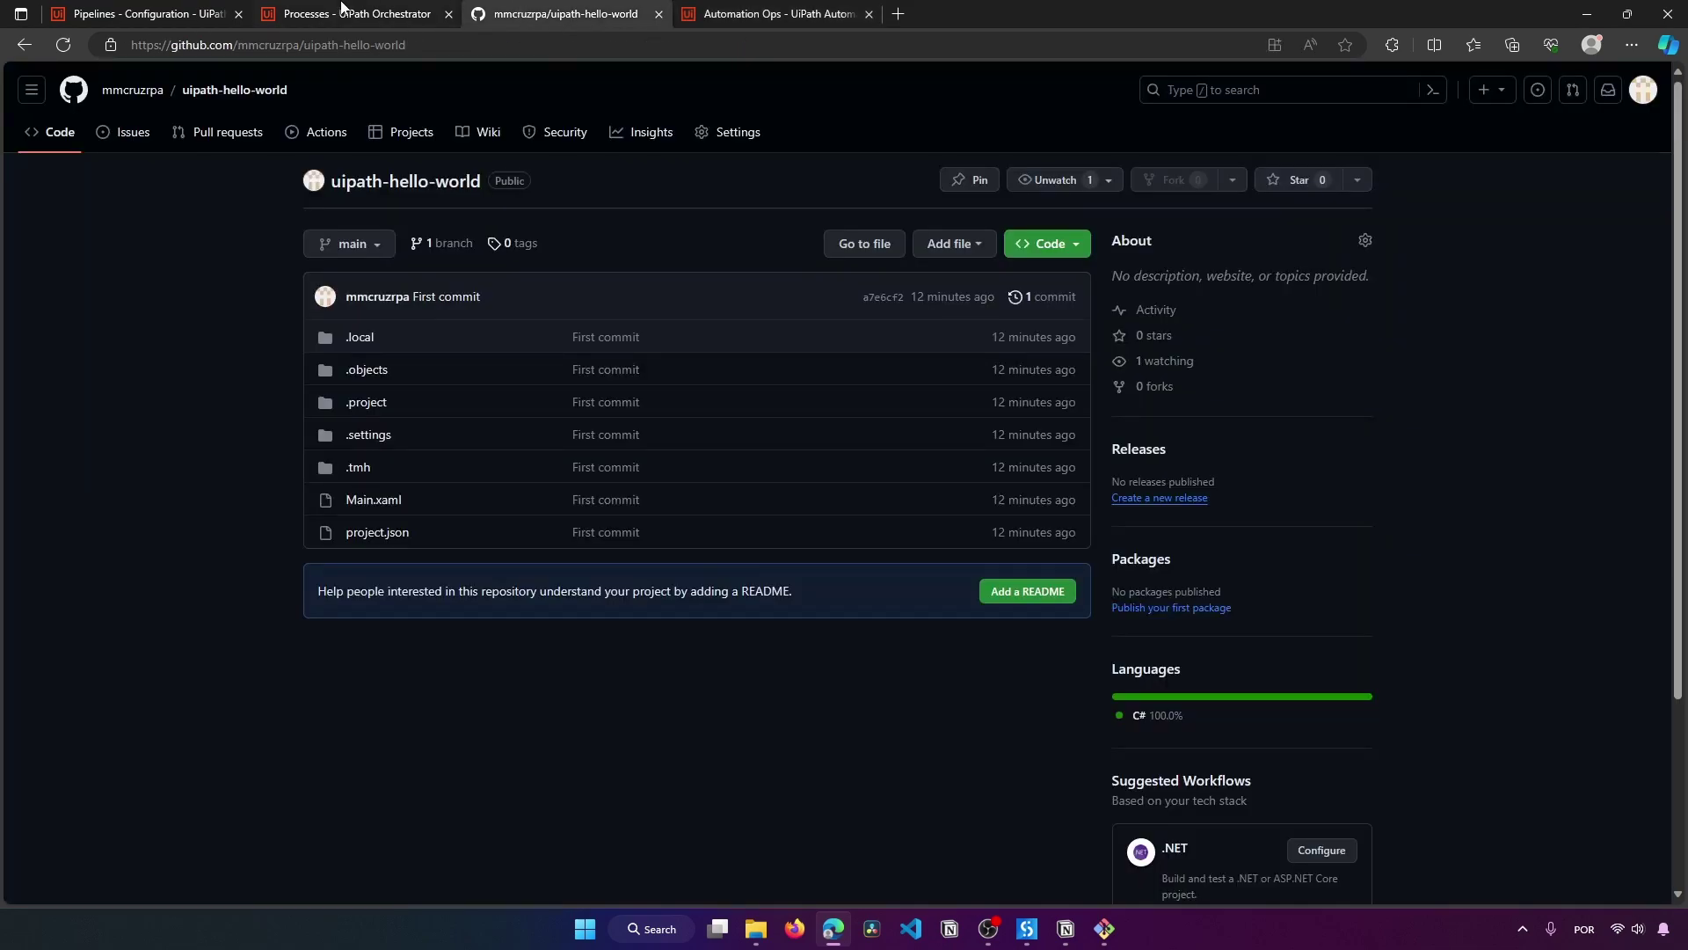
{"action": "left_click", "coordinate": [343, 11]}
{"action": "left_click", "coordinate": [145, 13]}
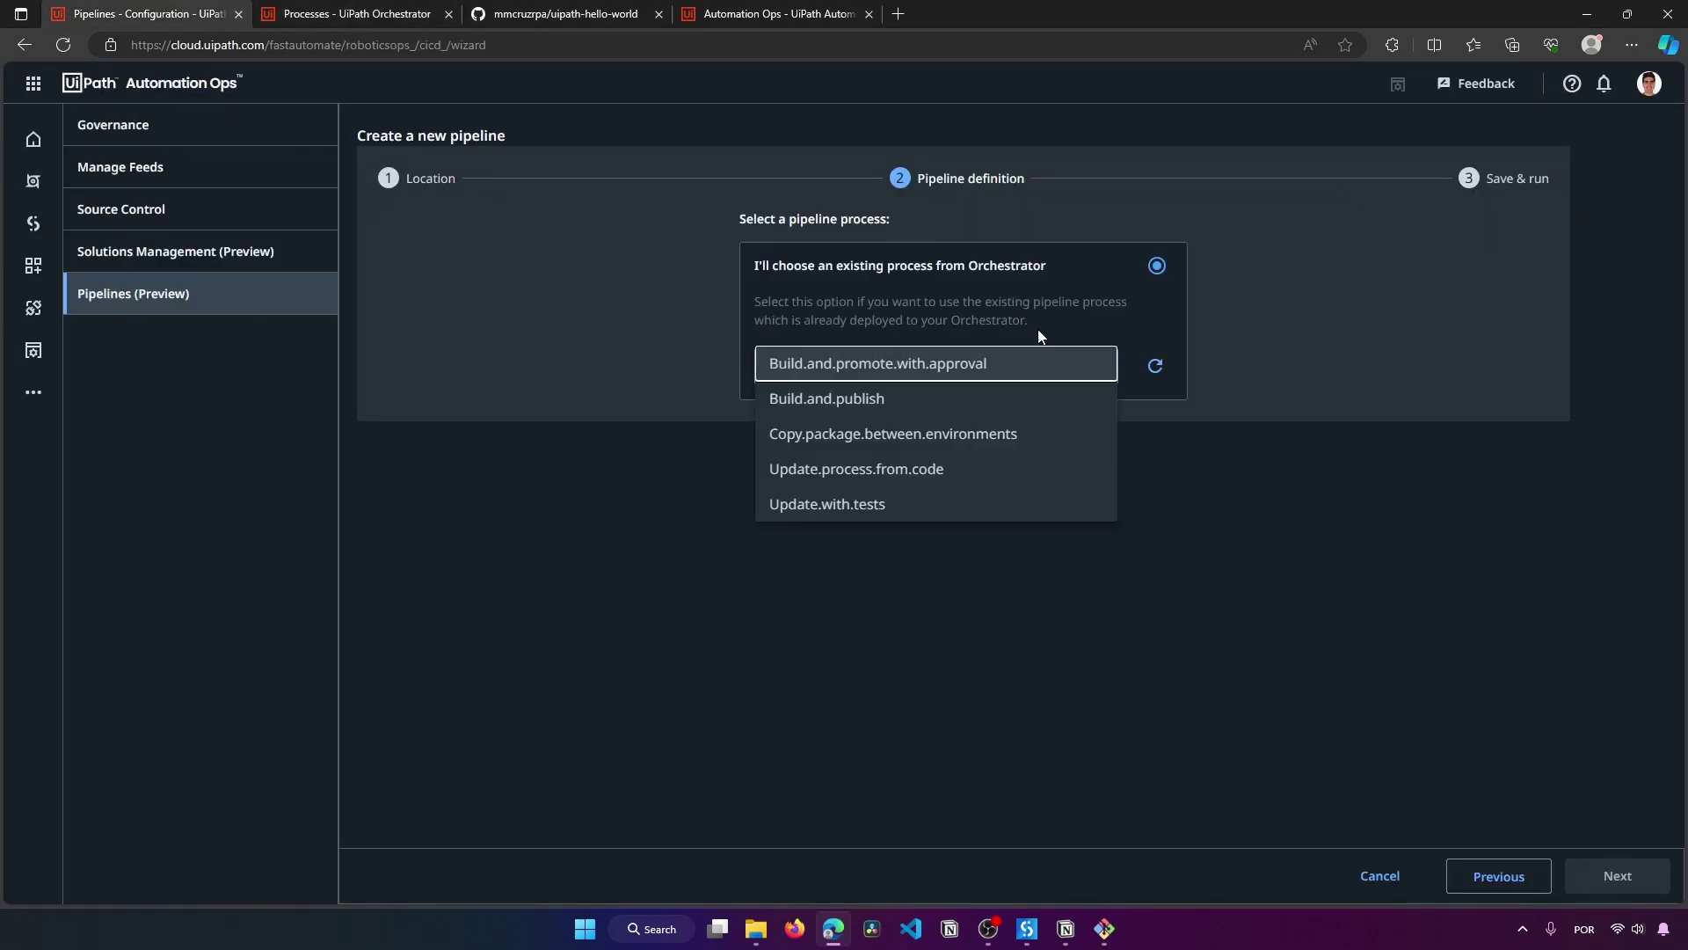
{"action": "left_click", "coordinate": [890, 470]}
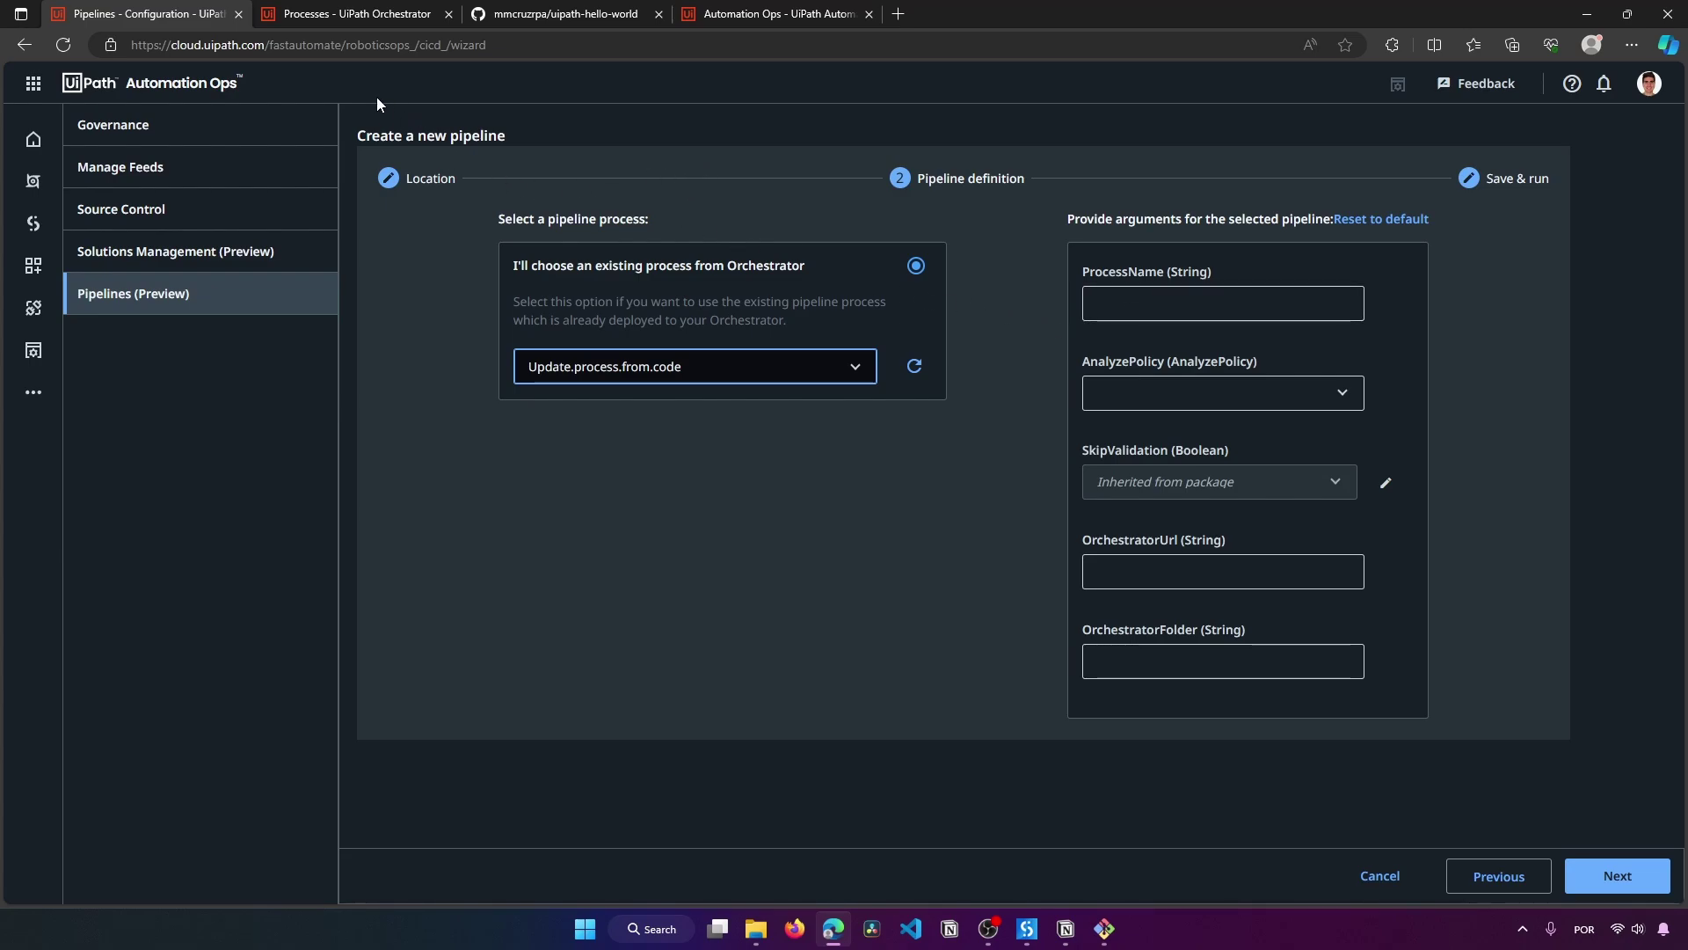
Step: Copy the Hello_World process name from the Shared folder in Orchestrator into the pipeline's ProcessName argument
{"action": "left_click", "coordinate": [356, 14]}
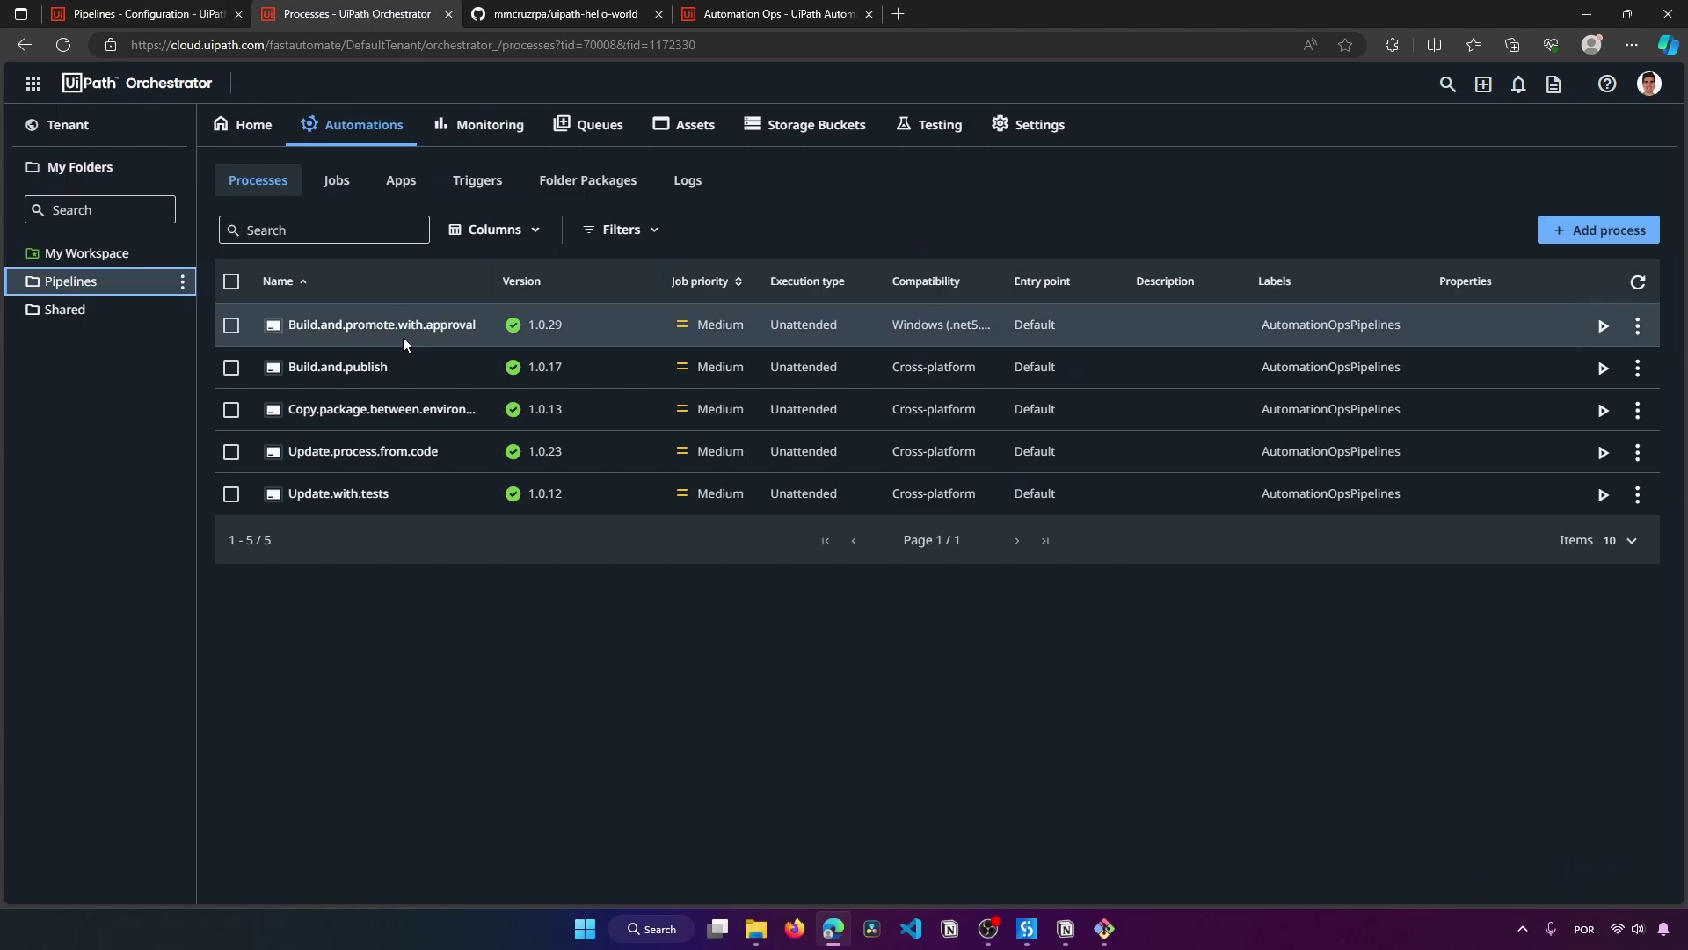
{"action": "left_click", "coordinate": [136, 315]}
{"action": "double_click", "coordinate": [322, 327]}
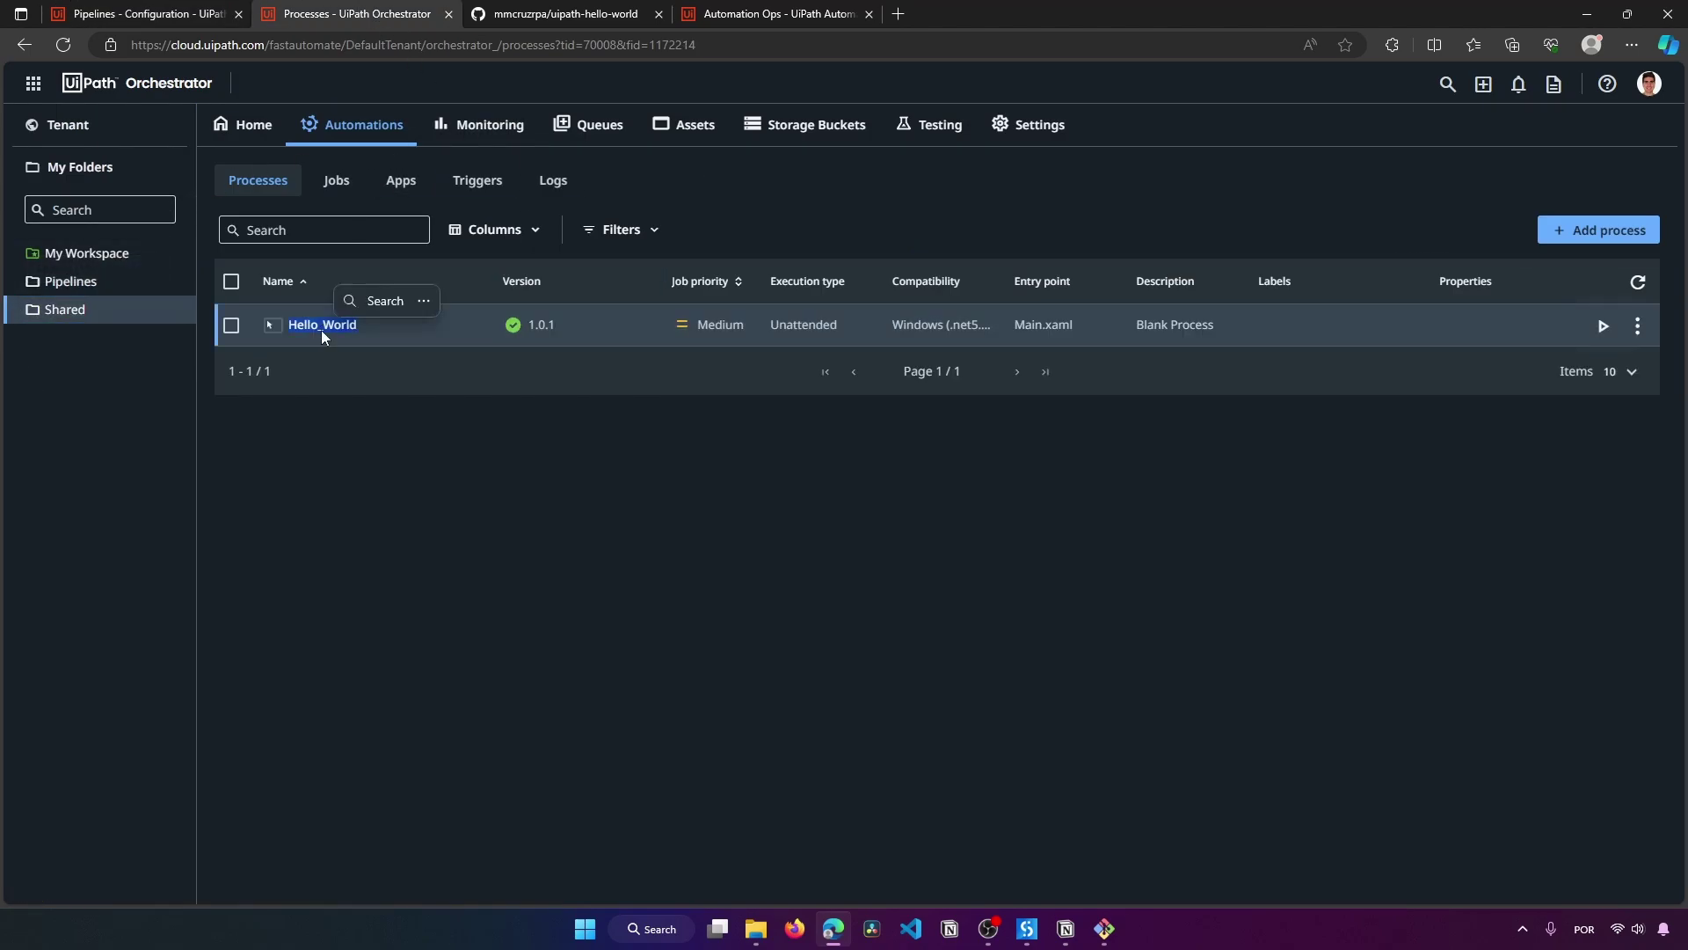
{"action": "key", "text": "ctrl+c"}
{"action": "left_click", "coordinate": [145, 14]}
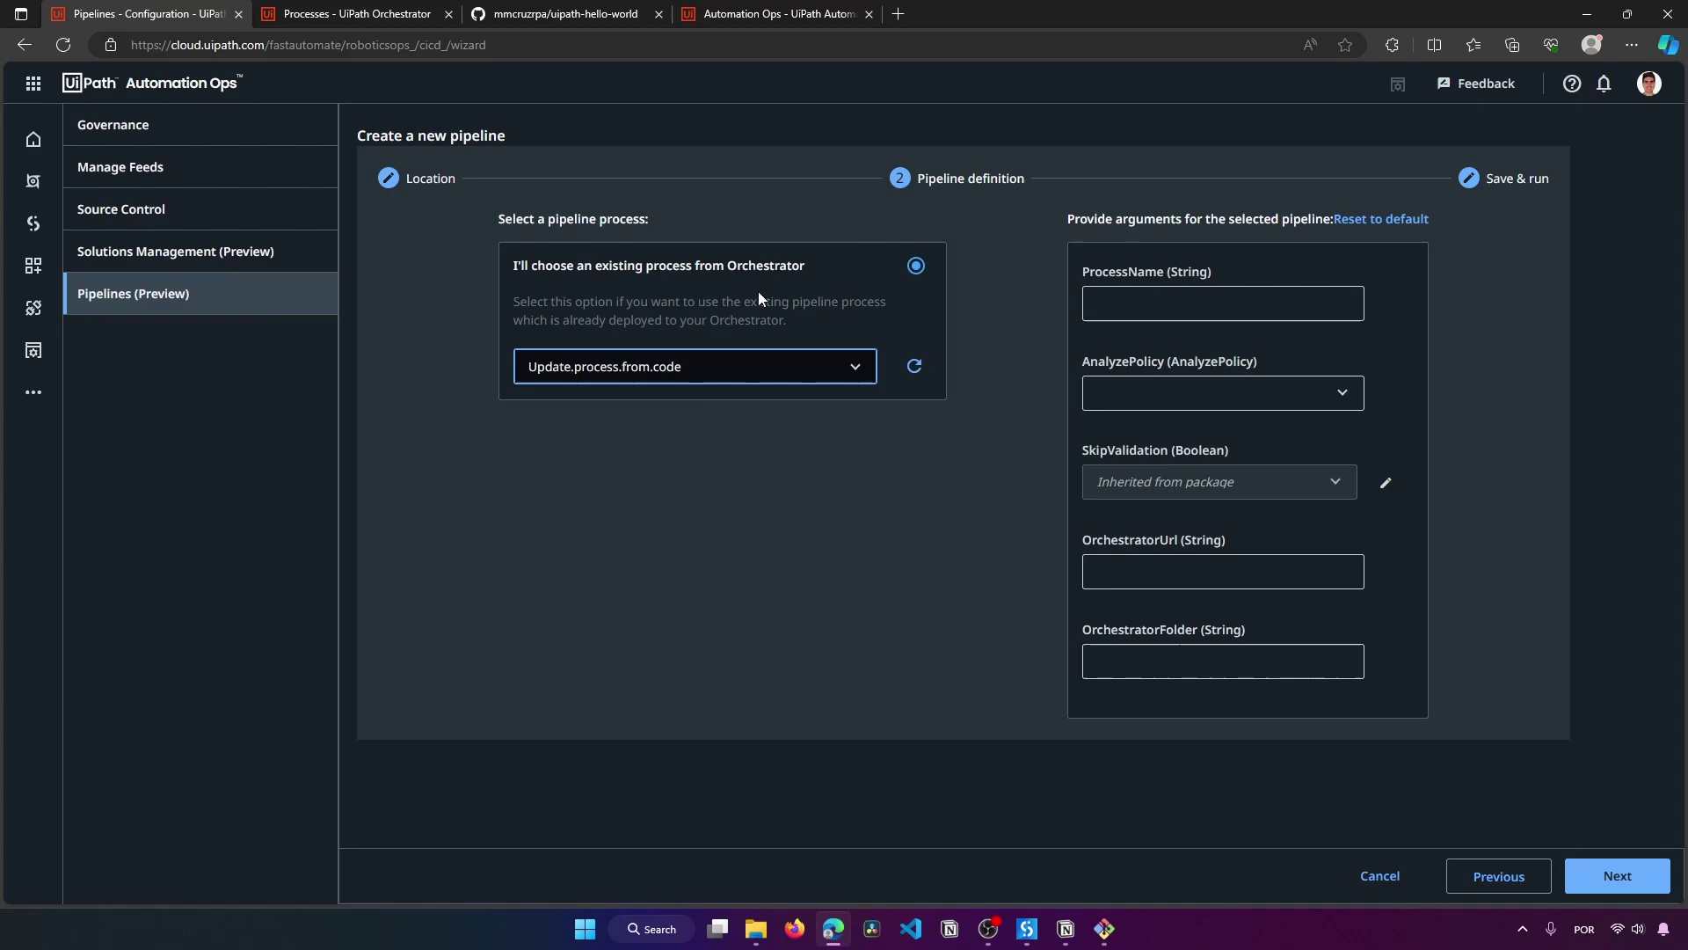
{"action": "left_click", "coordinate": [1145, 316]}
{"action": "key", "text": "ctrl+v"}
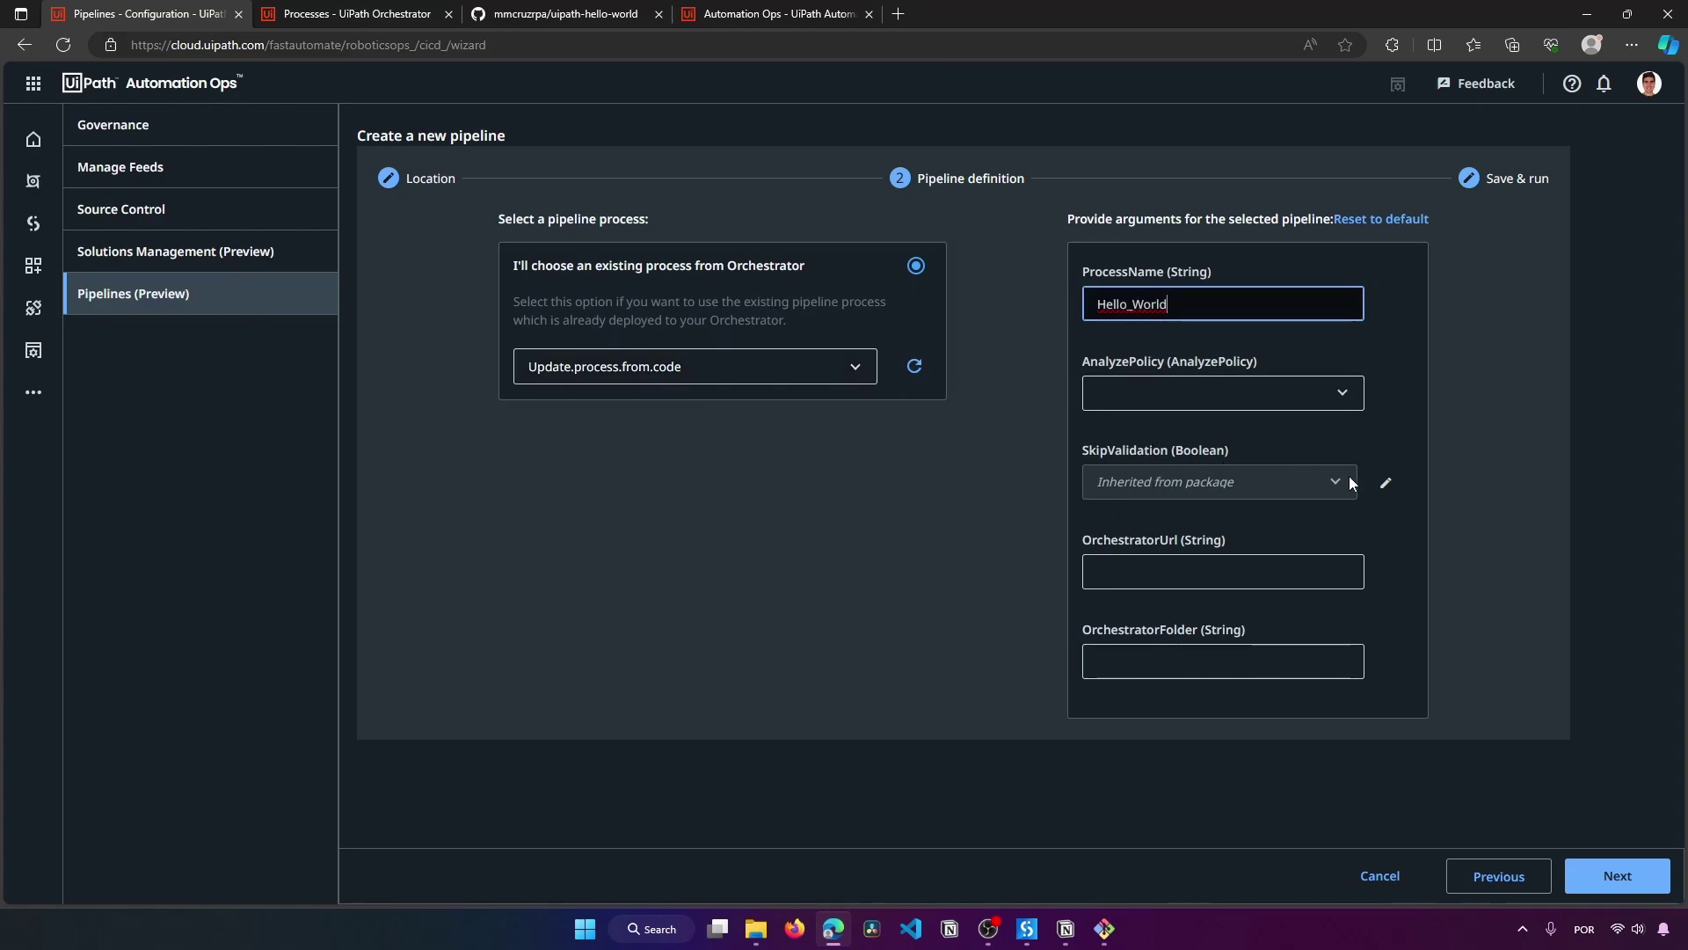
Step: Override the inherited SkipValidation argument and set it to True
{"action": "left_click", "coordinate": [1384, 484]}
{"action": "left_click", "coordinate": [1306, 486]}
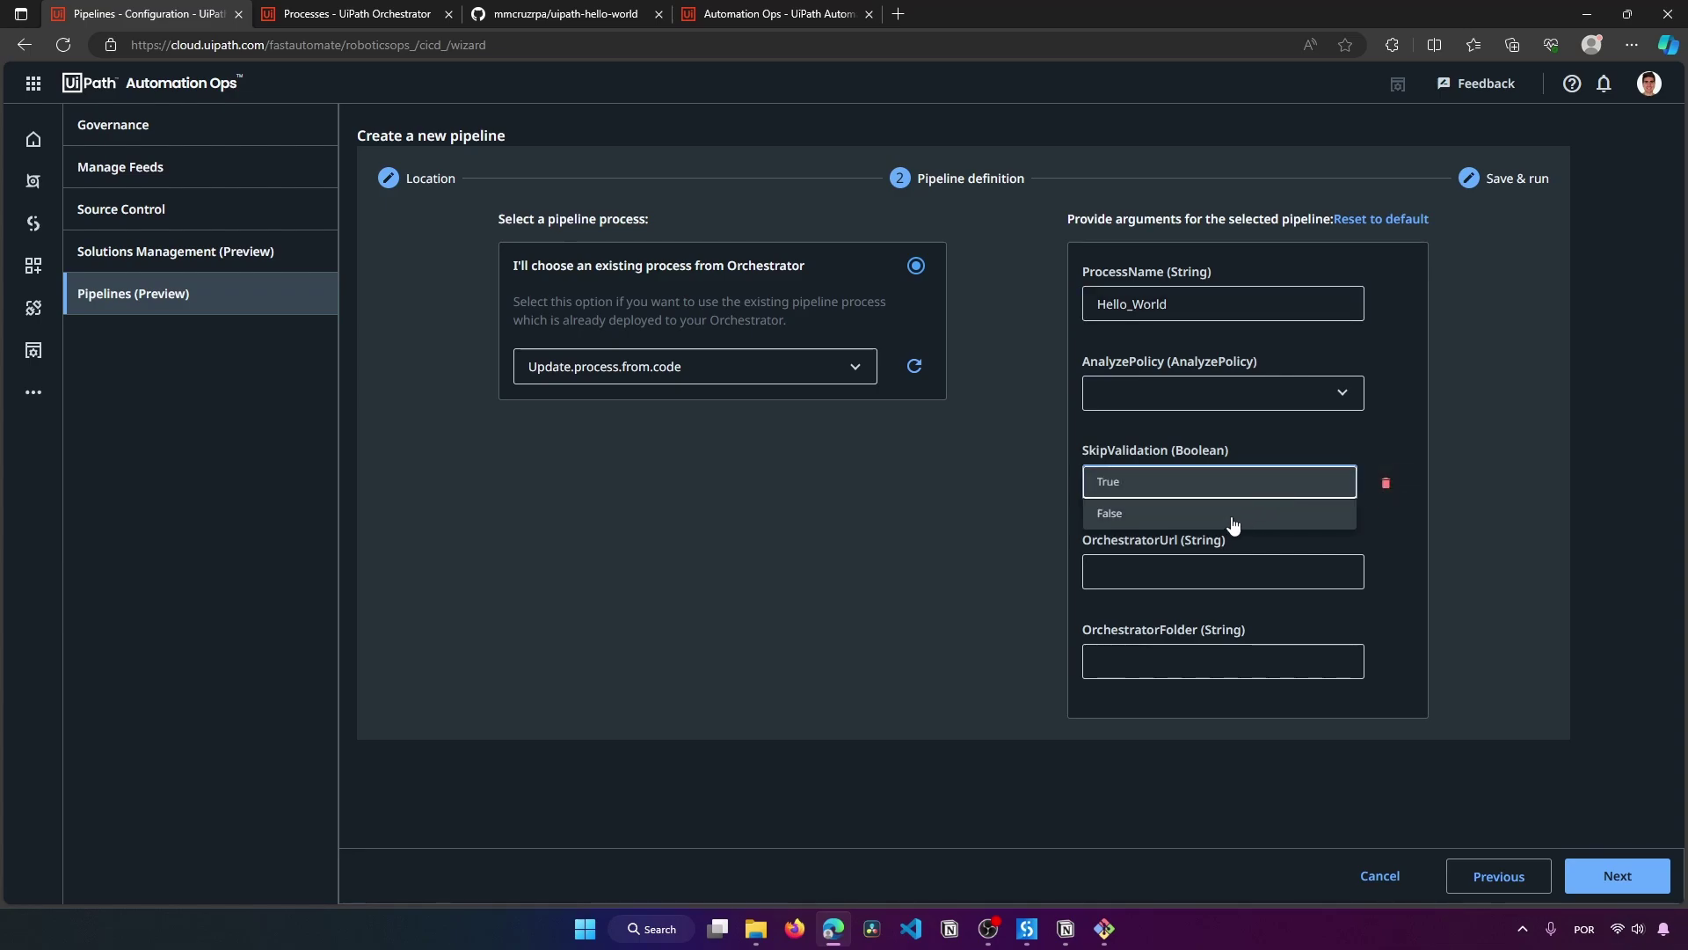
{"action": "left_click", "coordinate": [1156, 489]}
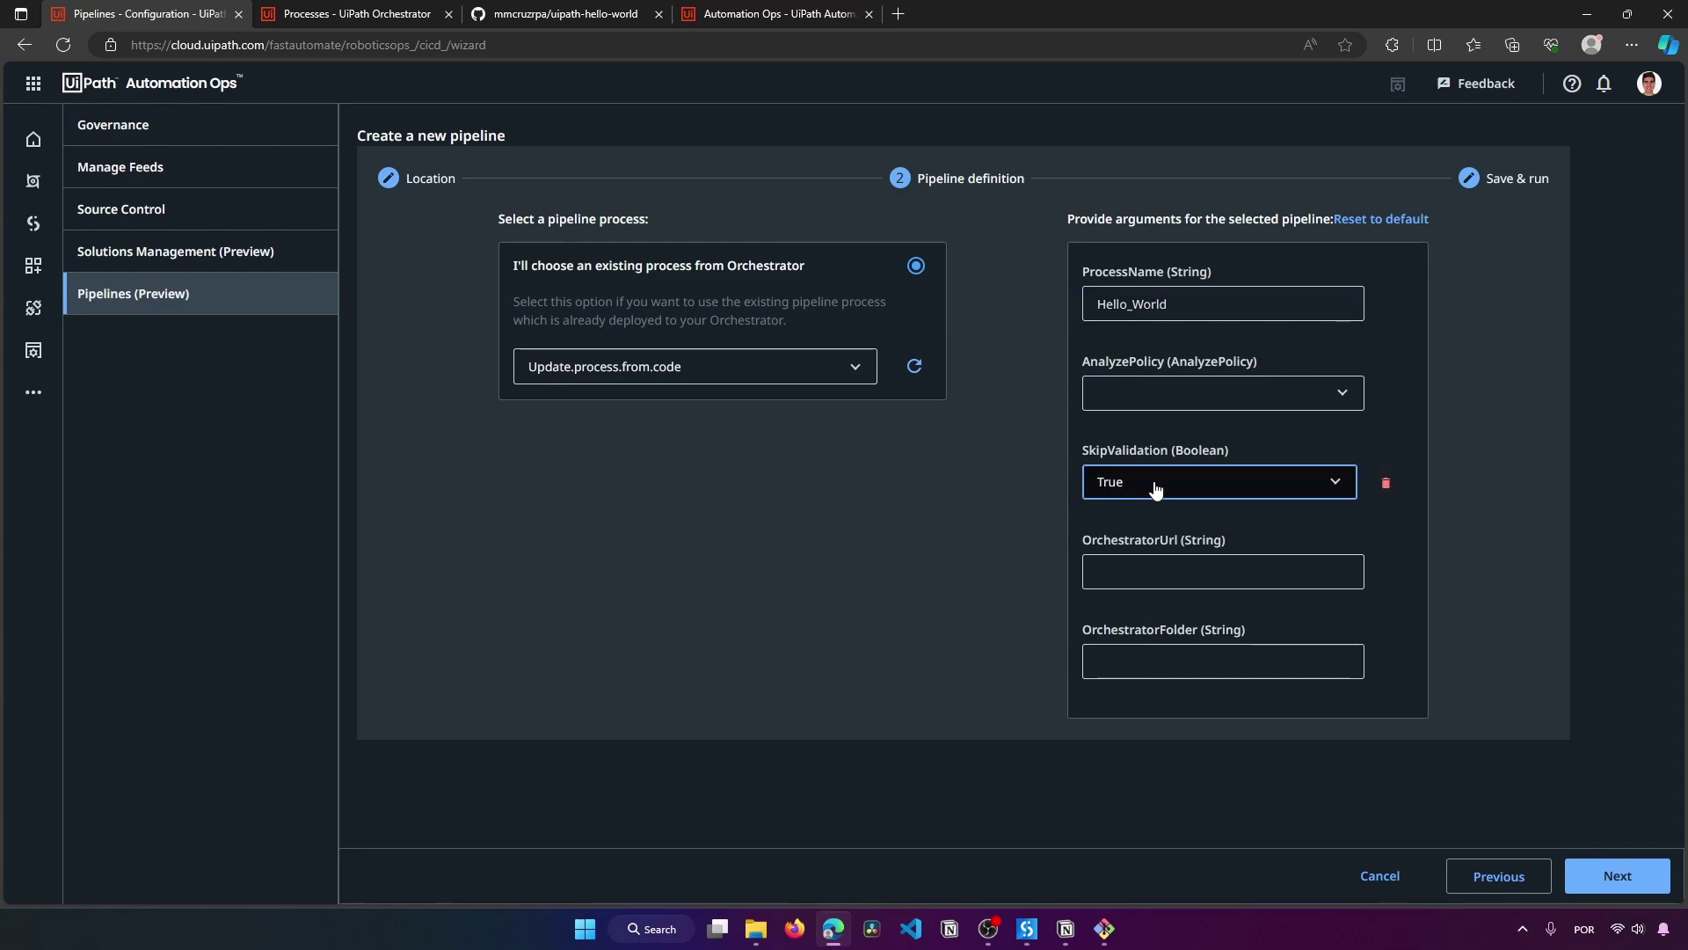
Step: Read the descriptions of the default pipeline process arguments in the documentation, then return to the pipeline definition
{"action": "left_click", "coordinate": [721, 18]}
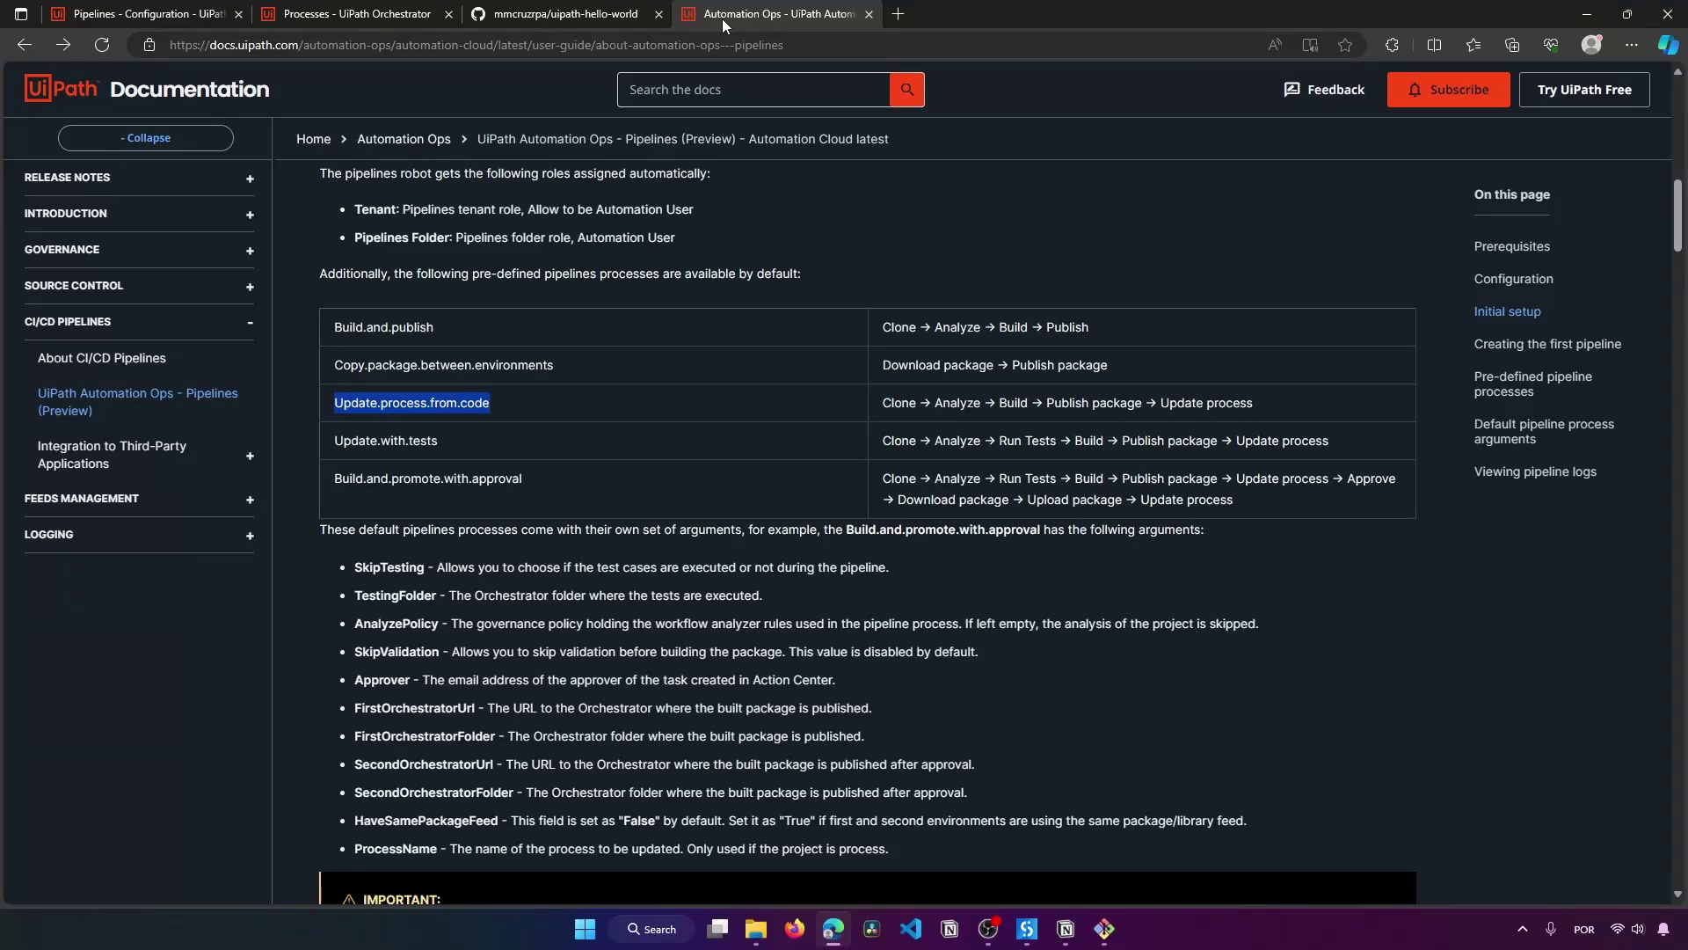
{"action": "scroll", "coordinate": [424, 463], "scroll_direction": "up", "scroll_amount": 8}
{"action": "scroll", "coordinate": [424, 462], "scroll_direction": "down", "scroll_amount": 9}
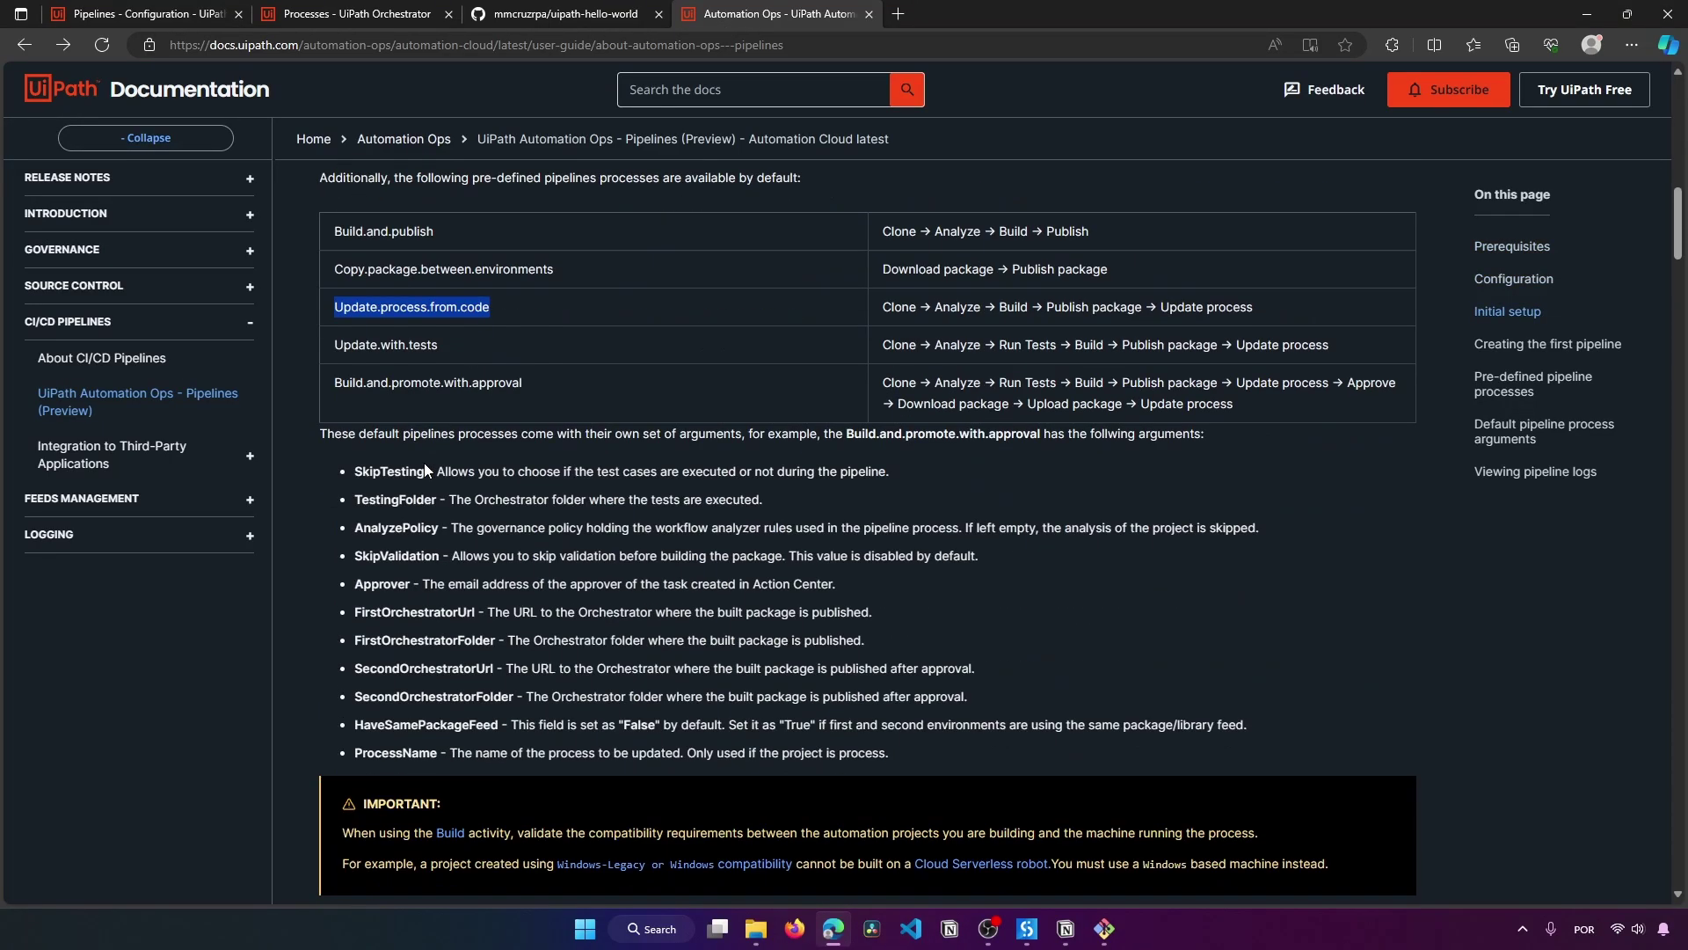
{"action": "left_click_drag", "start_coordinate": [438, 497], "coordinate": [878, 671]}
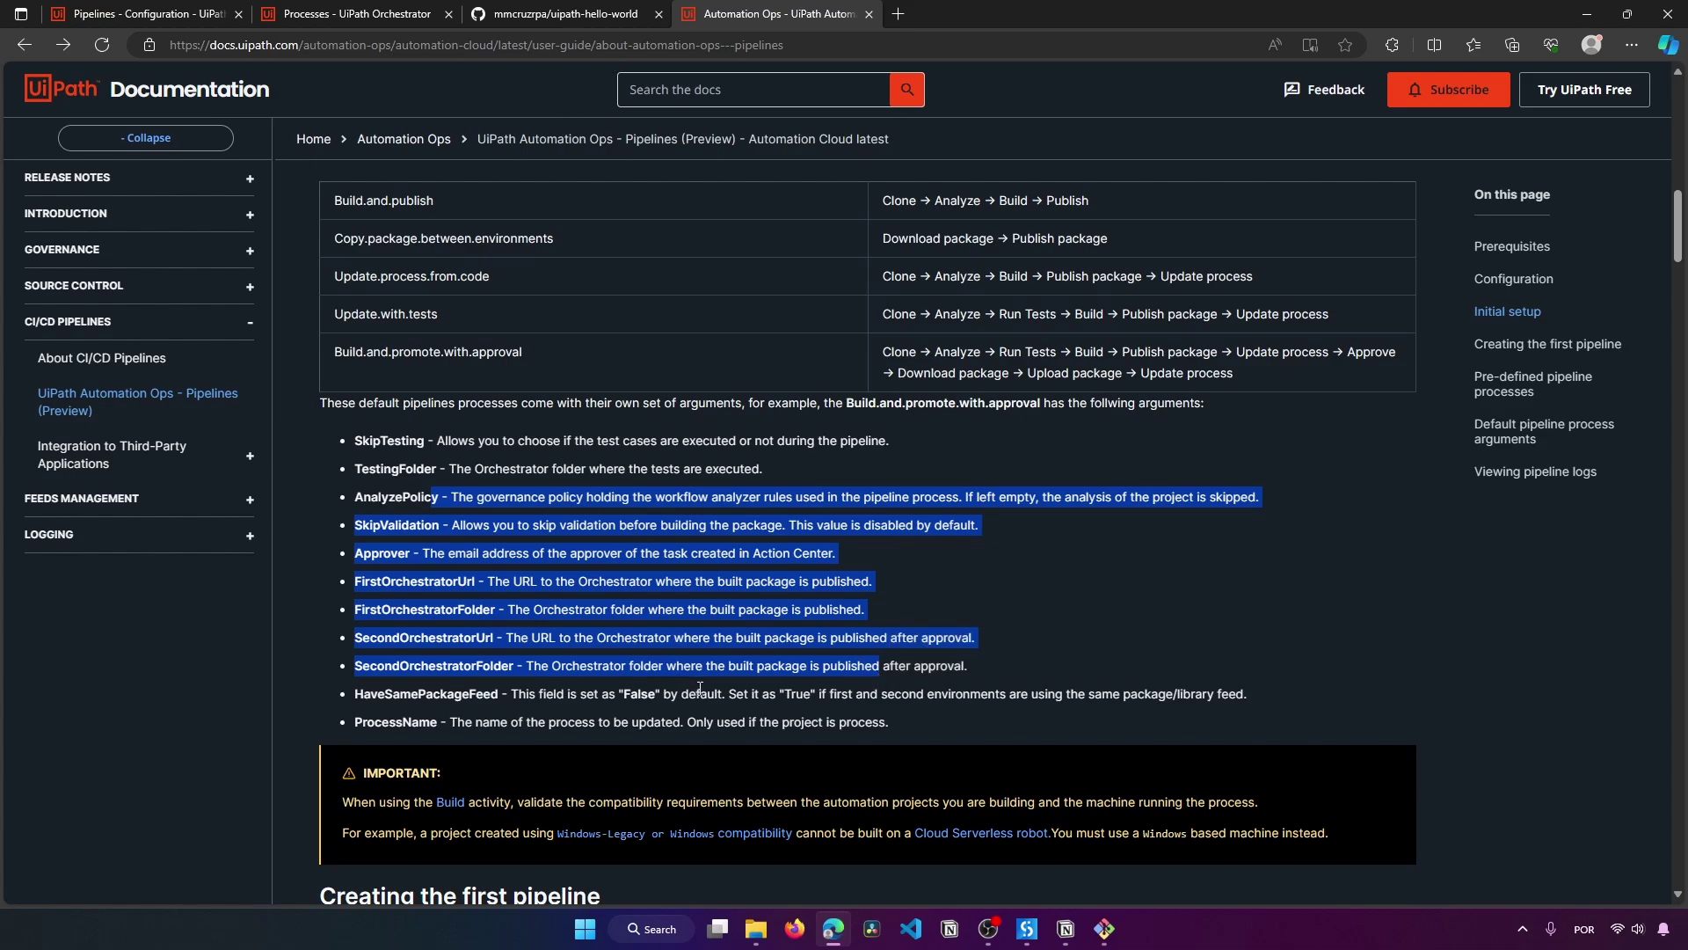
{"action": "scroll", "coordinate": [595, 511], "scroll_direction": "up", "scroll_amount": 6}
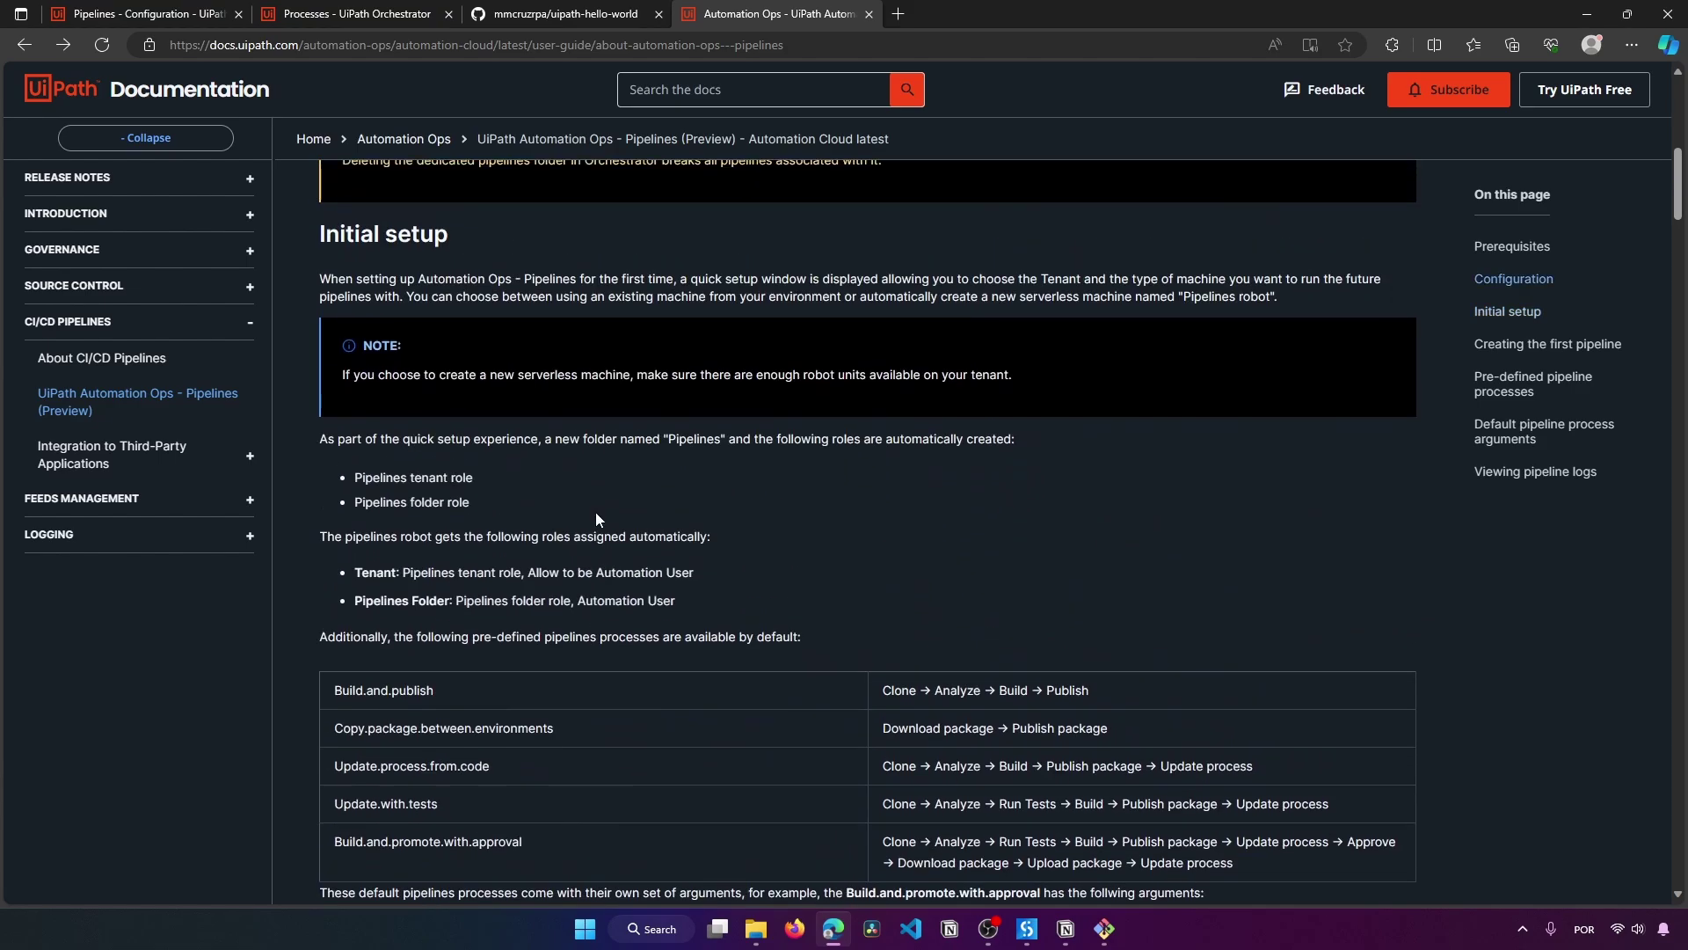
{"action": "scroll", "coordinate": [629, 431], "scroll_direction": "down", "scroll_amount": 5}
{"action": "scroll", "coordinate": [635, 435], "scroll_direction": "down", "scroll_amount": 1}
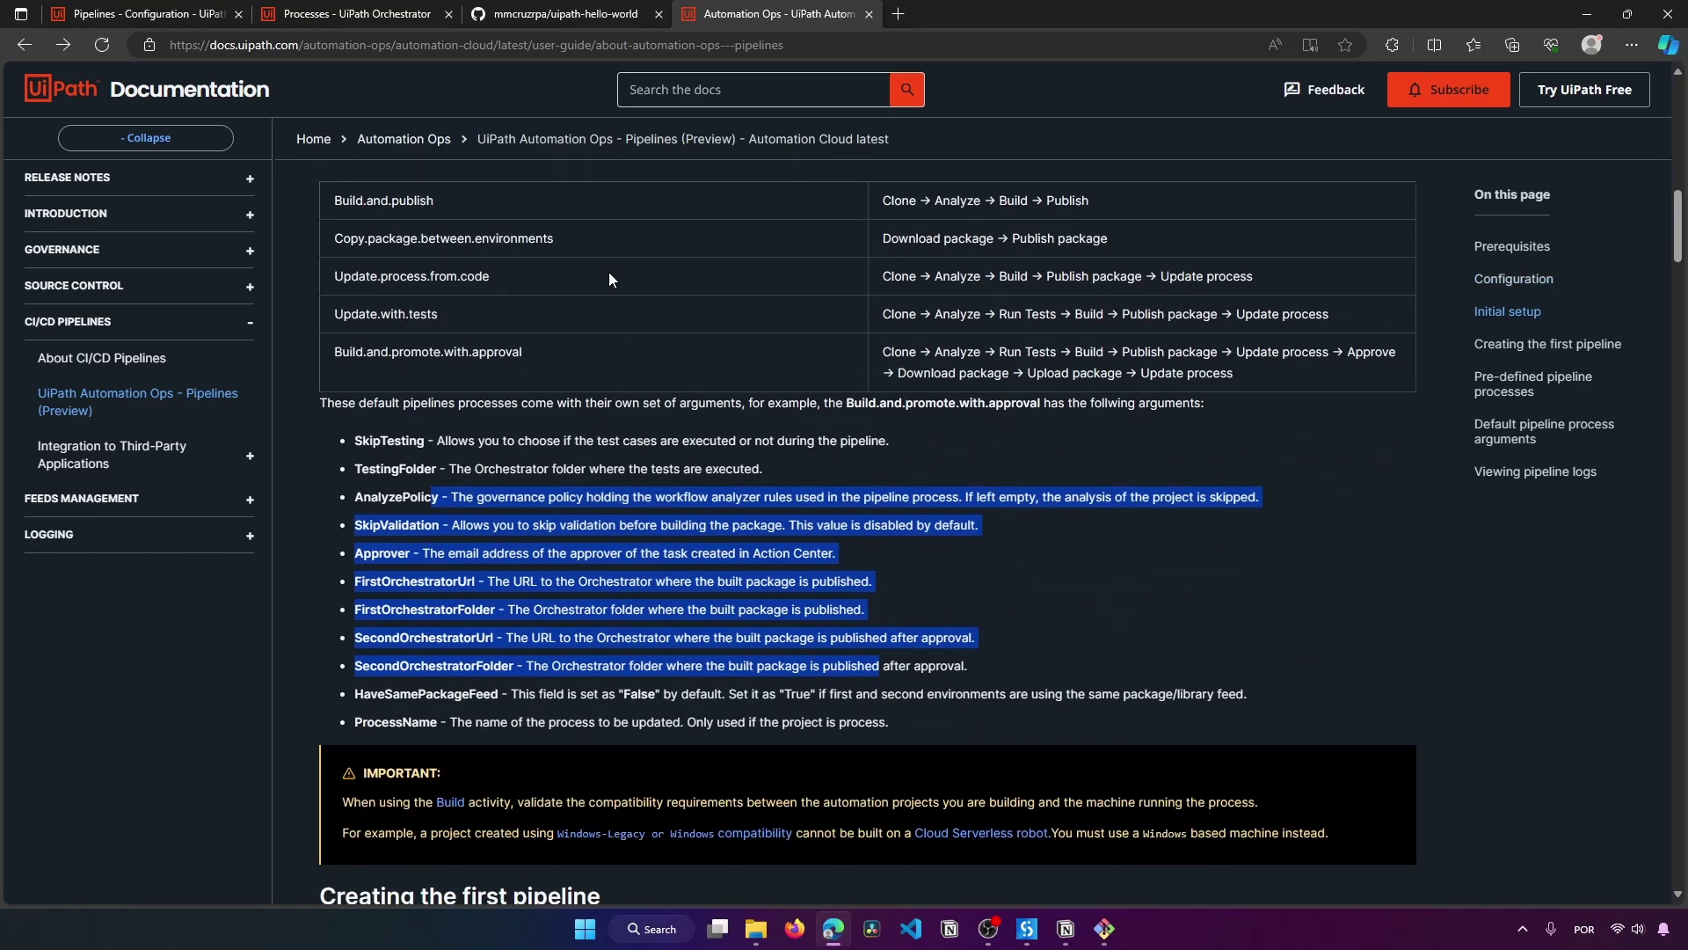
{"action": "left_click", "coordinate": [173, 9]}
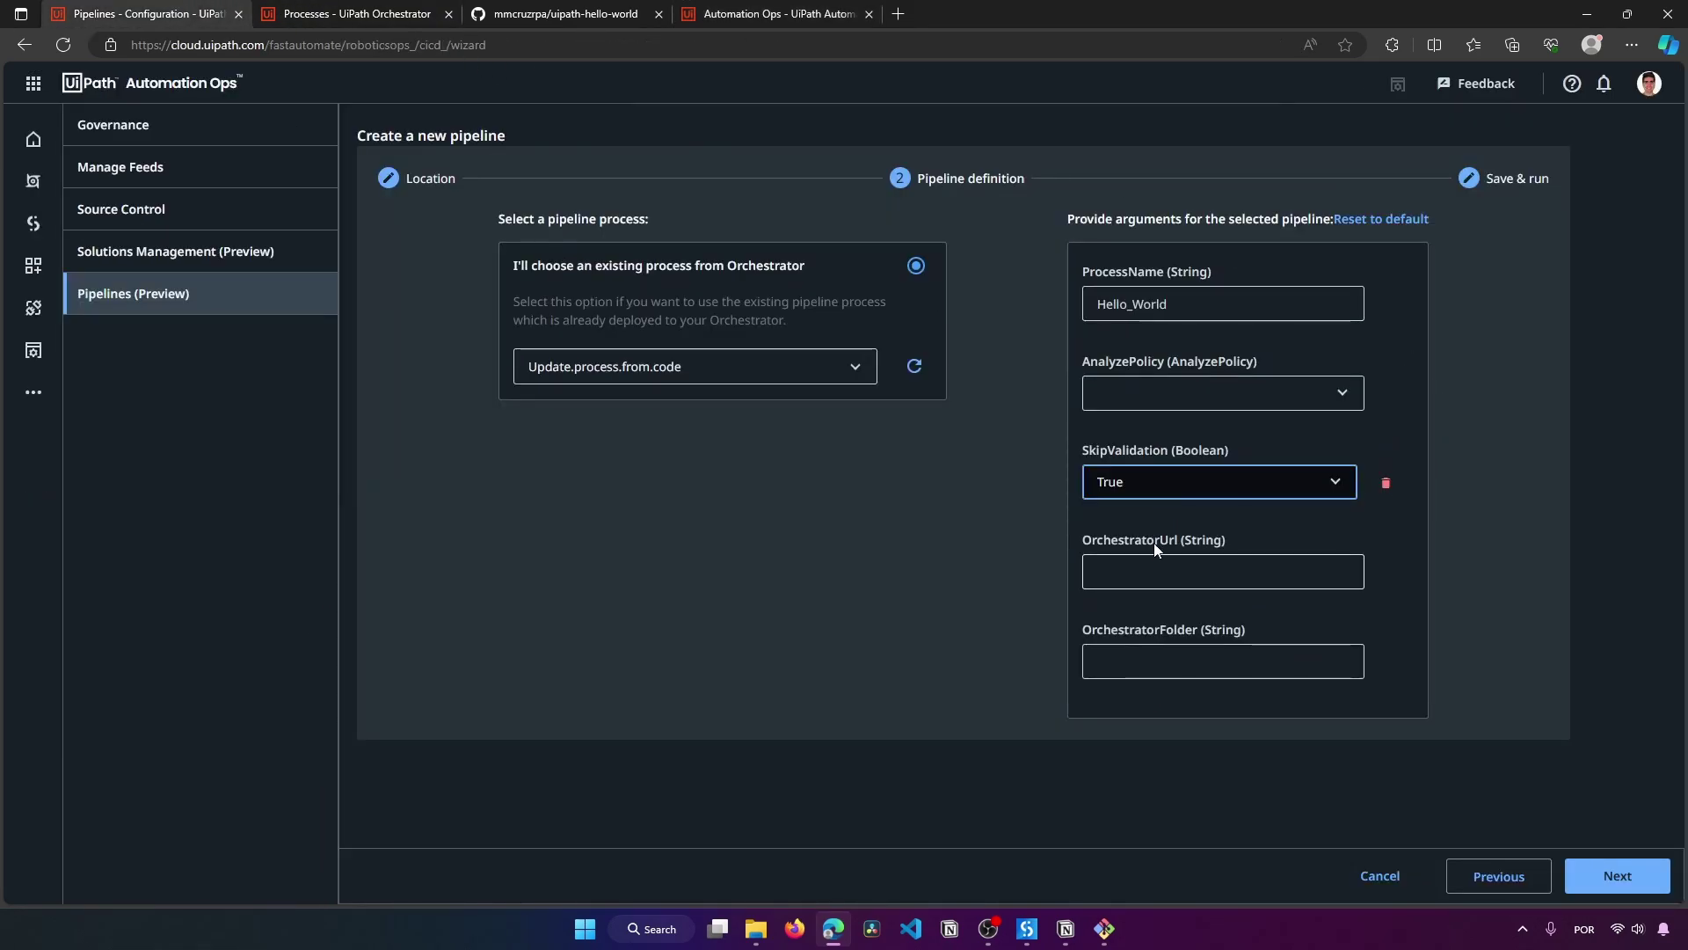
{"action": "left_click", "coordinate": [1131, 579]}
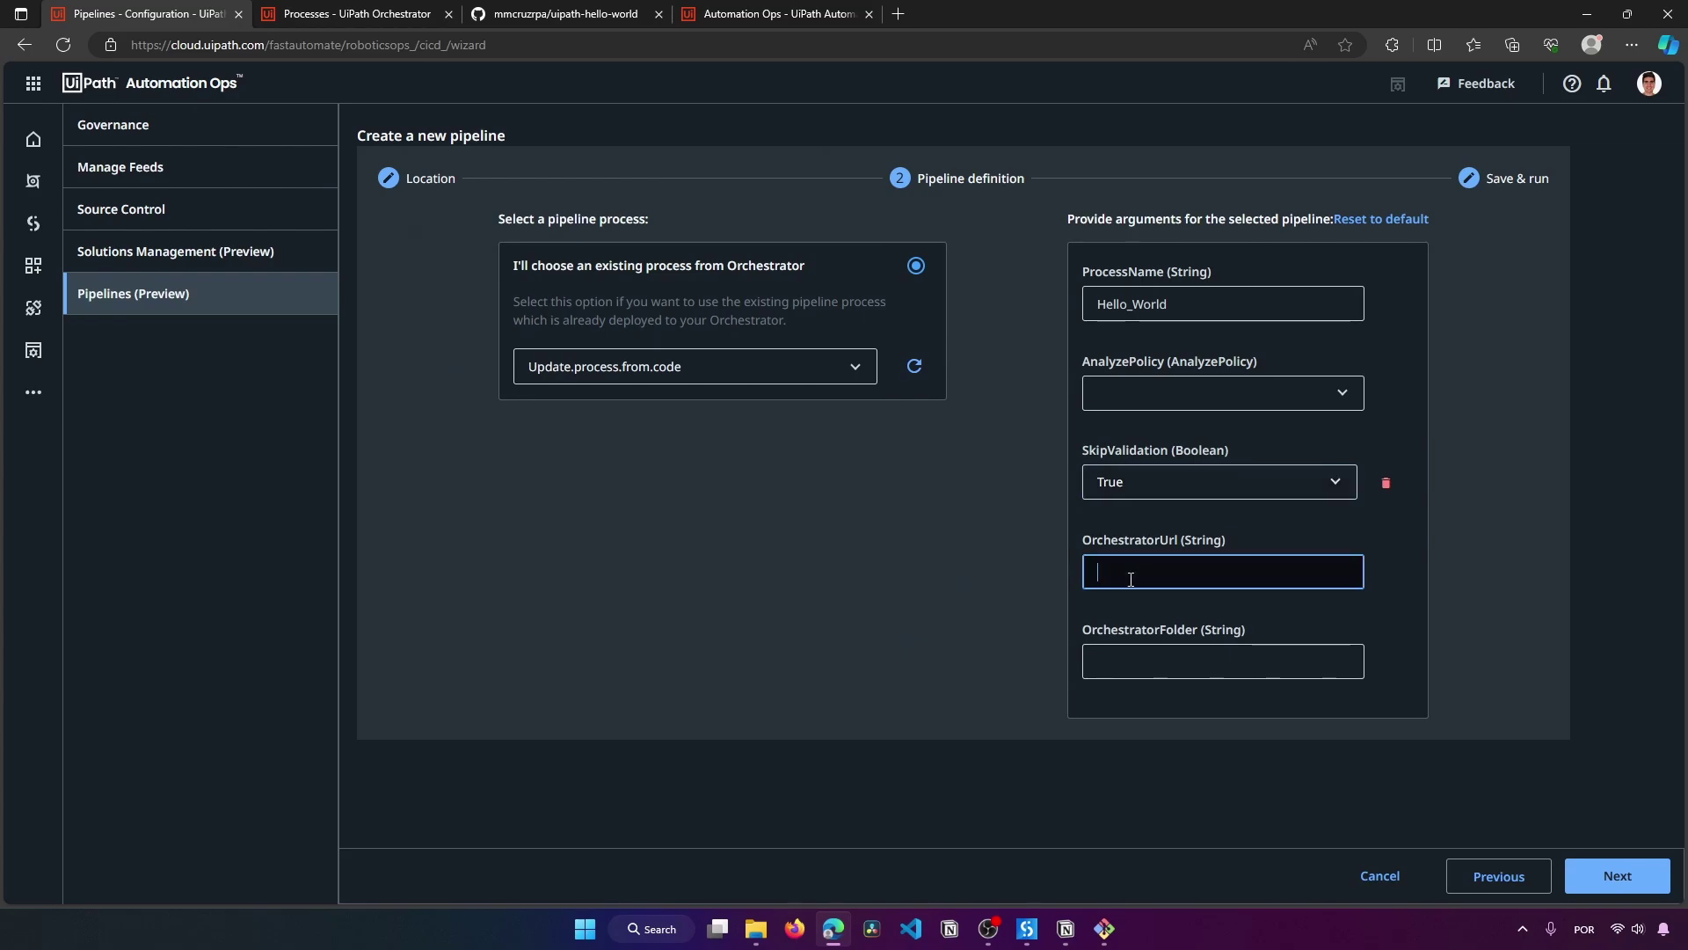
{"action": "left_click", "coordinate": [767, 15]}
{"action": "left_click", "coordinate": [334, 14]}
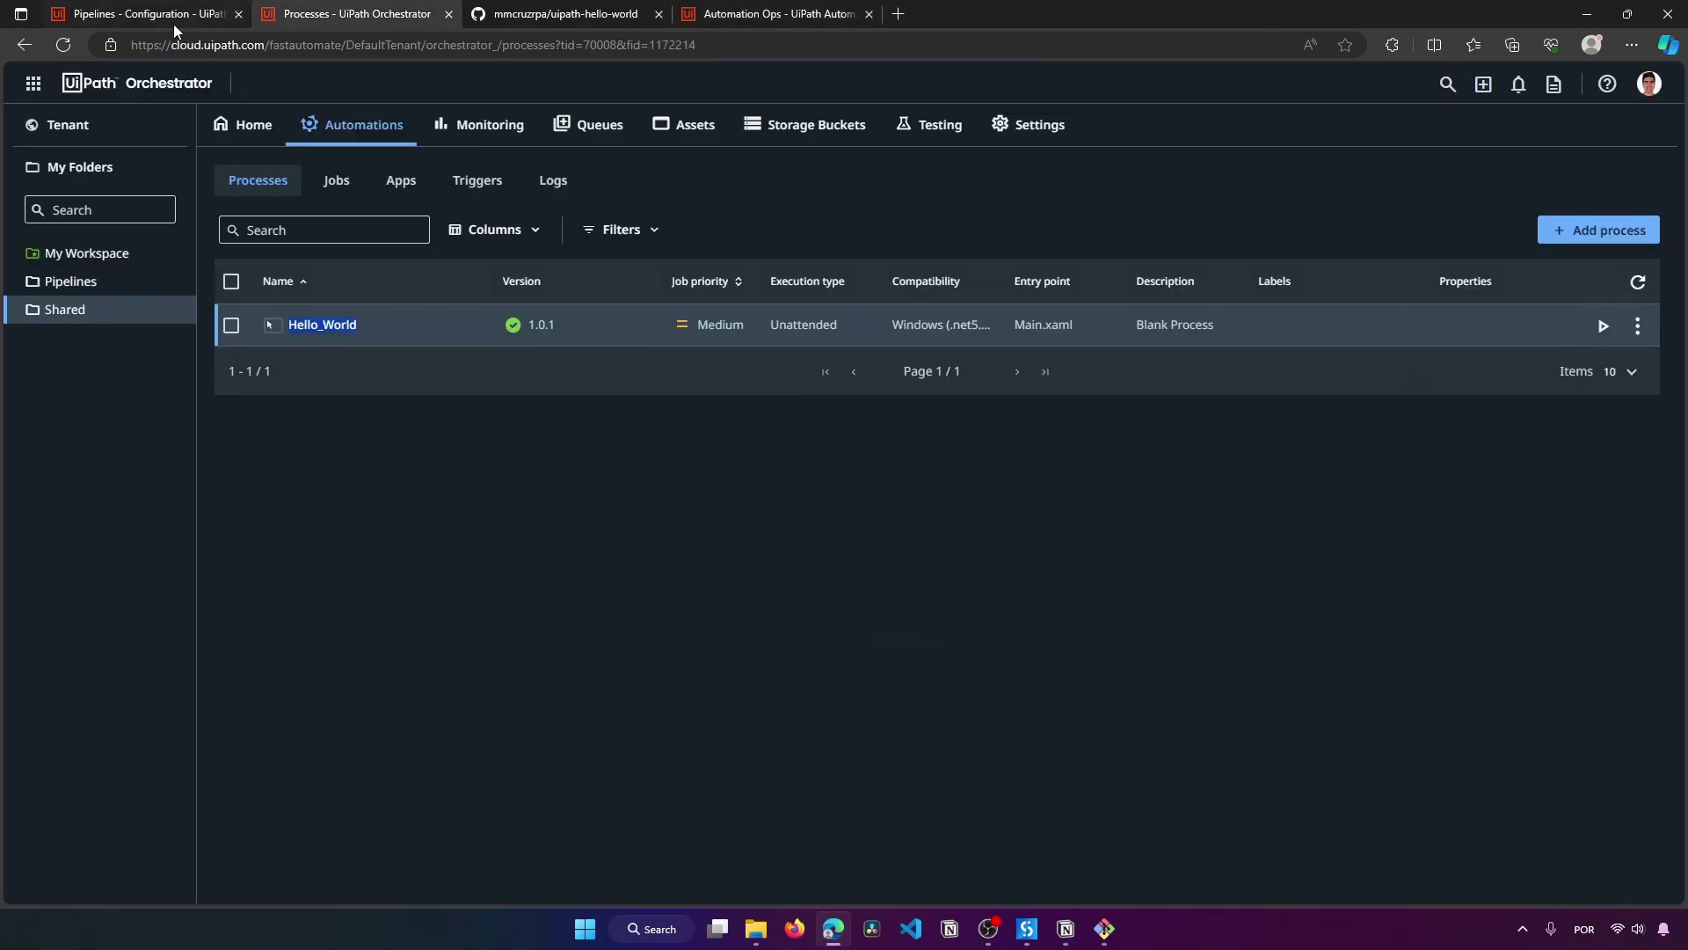
{"action": "left_click", "coordinate": [130, 44]}
{"action": "left_click_drag", "start_coordinate": [130, 44], "coordinate": [498, 49]}
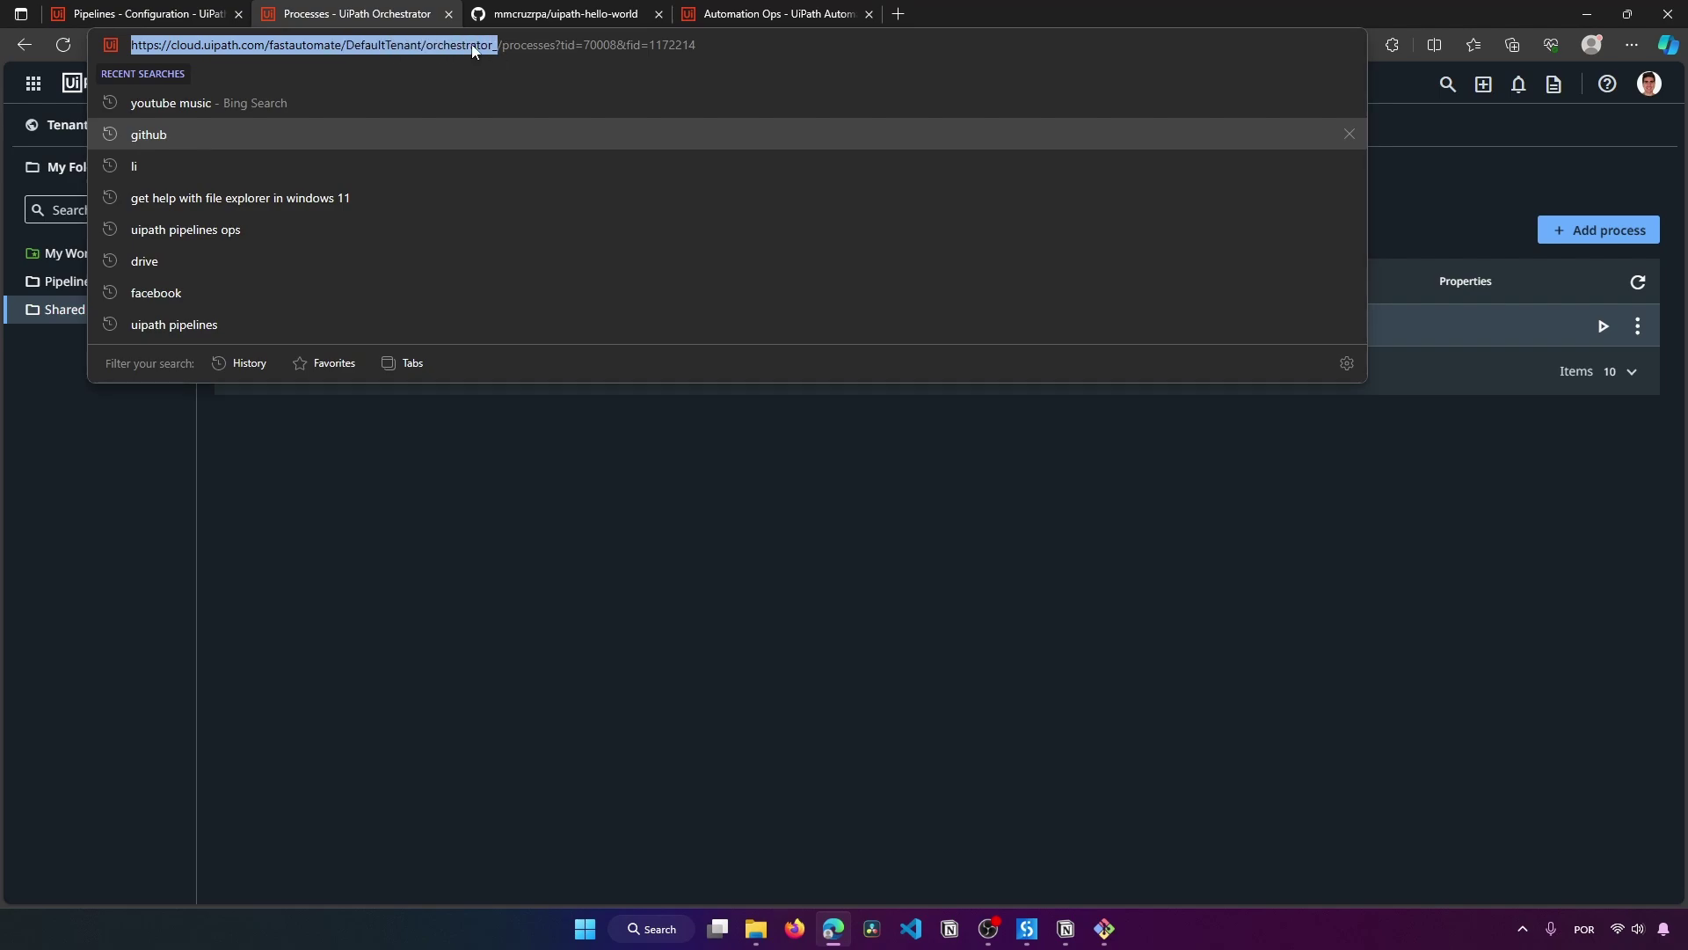
{"action": "key", "text": "ctrl+c"}
{"action": "left_click", "coordinate": [195, 13]}
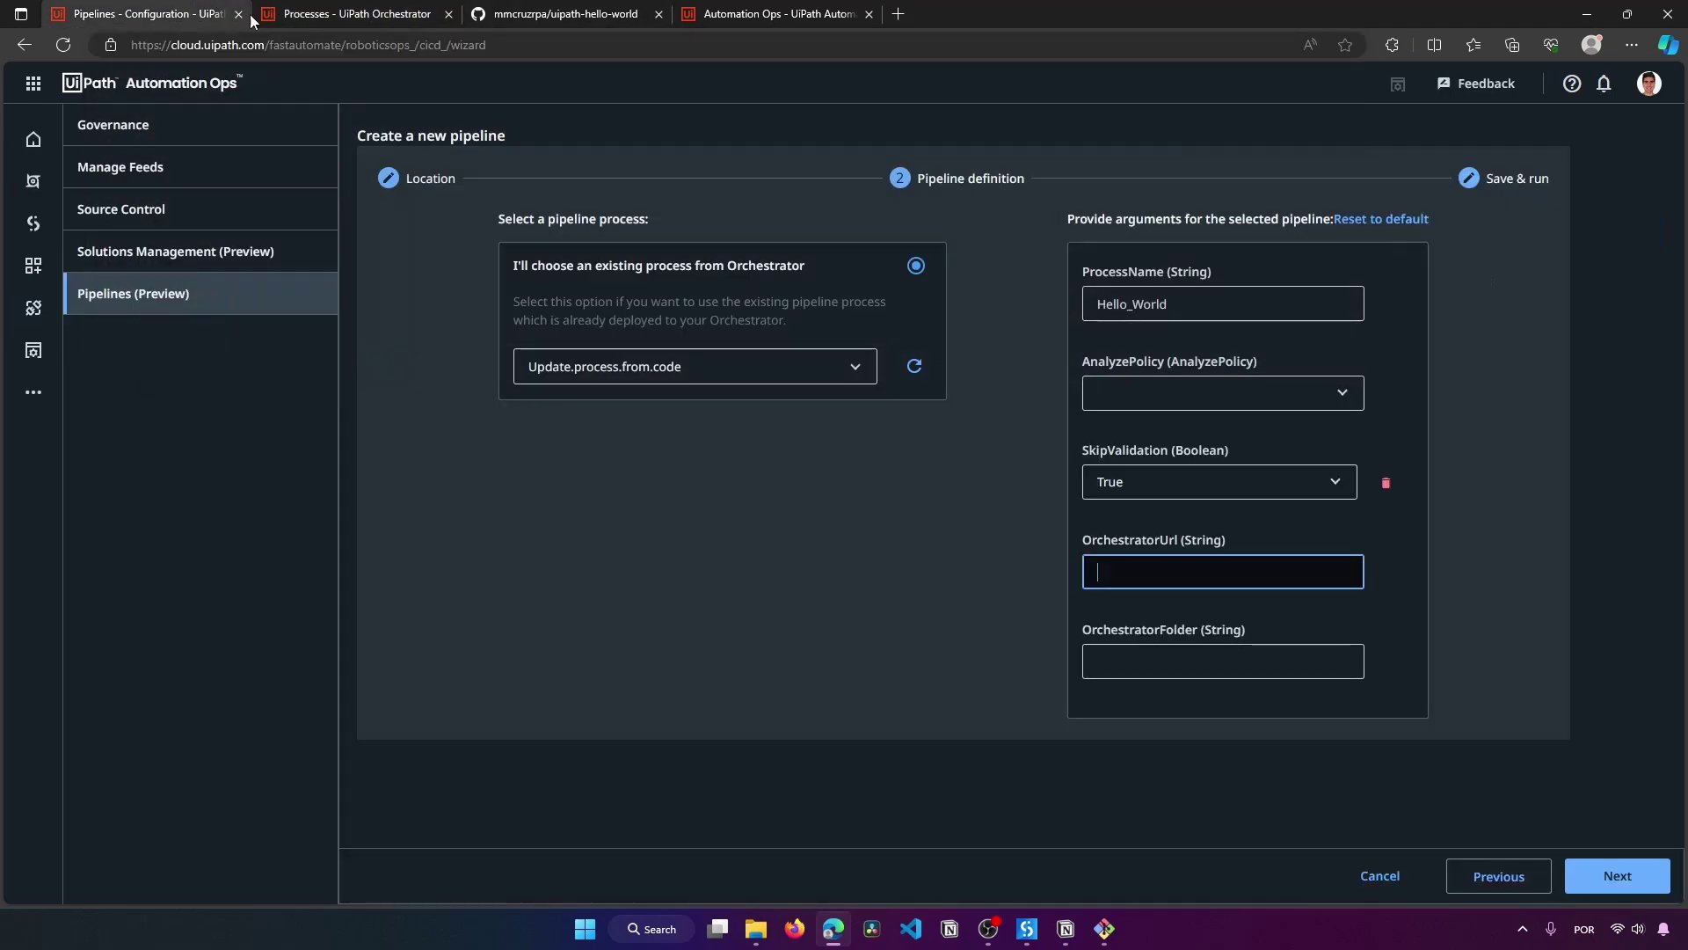
{"action": "key", "text": "ctrl+v"}
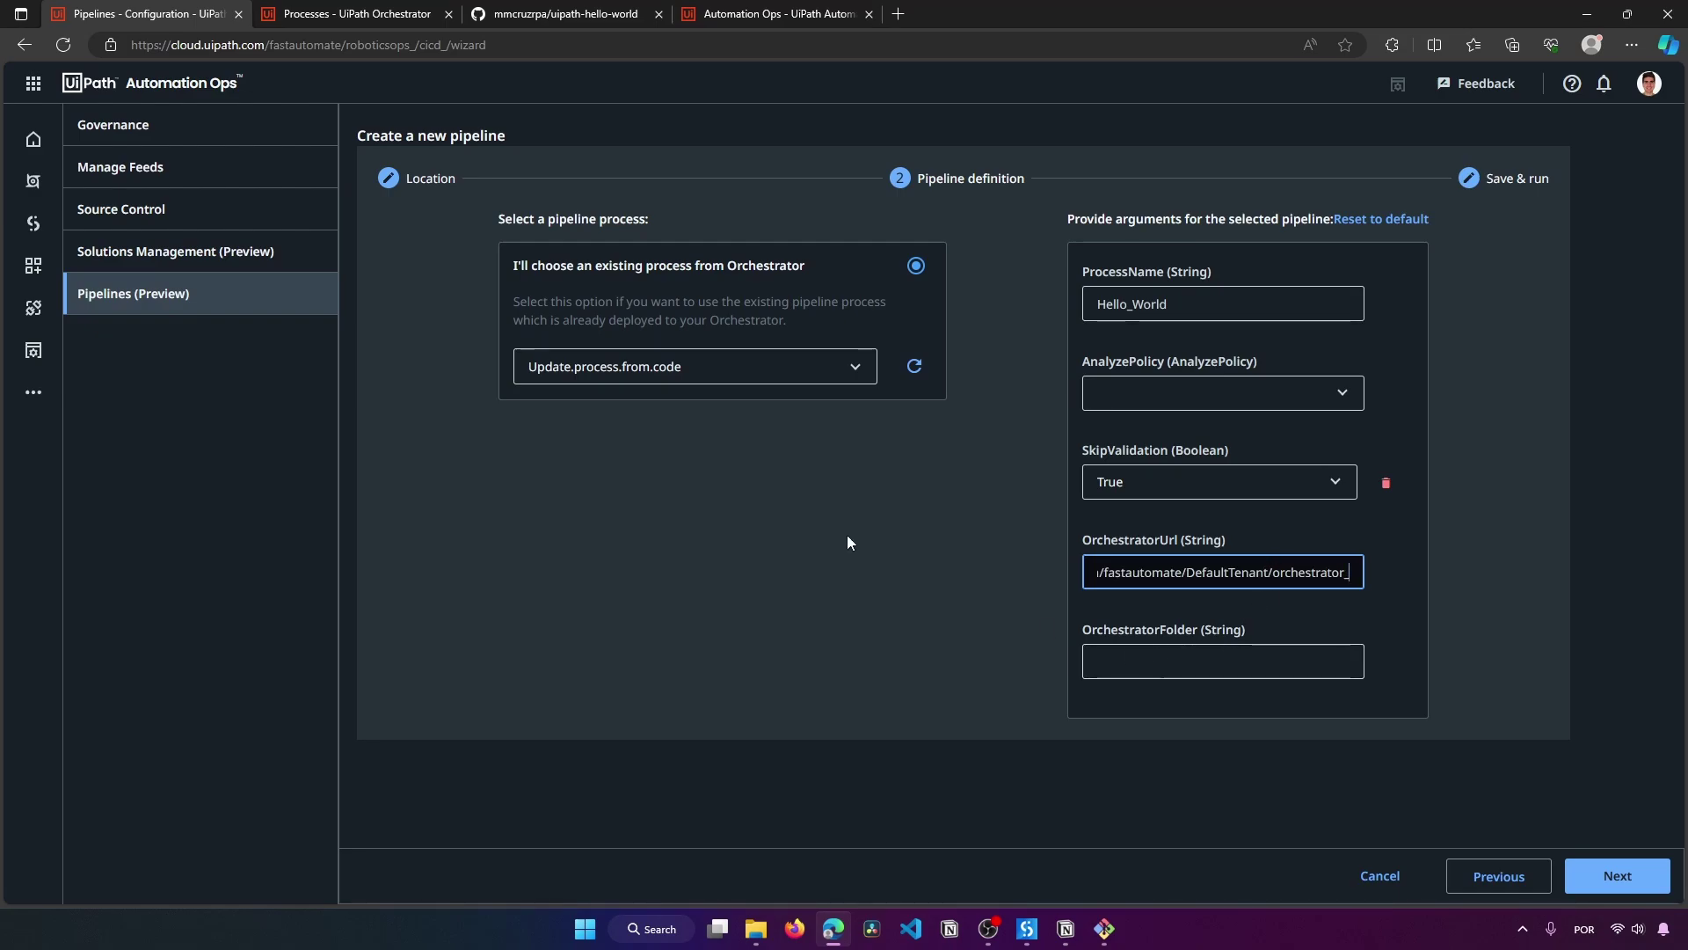
Step: Set the OrchestratorFolder argument to Shared, the folder holding the Hello_World process
{"action": "key", "text": "ctrl+Tab"}
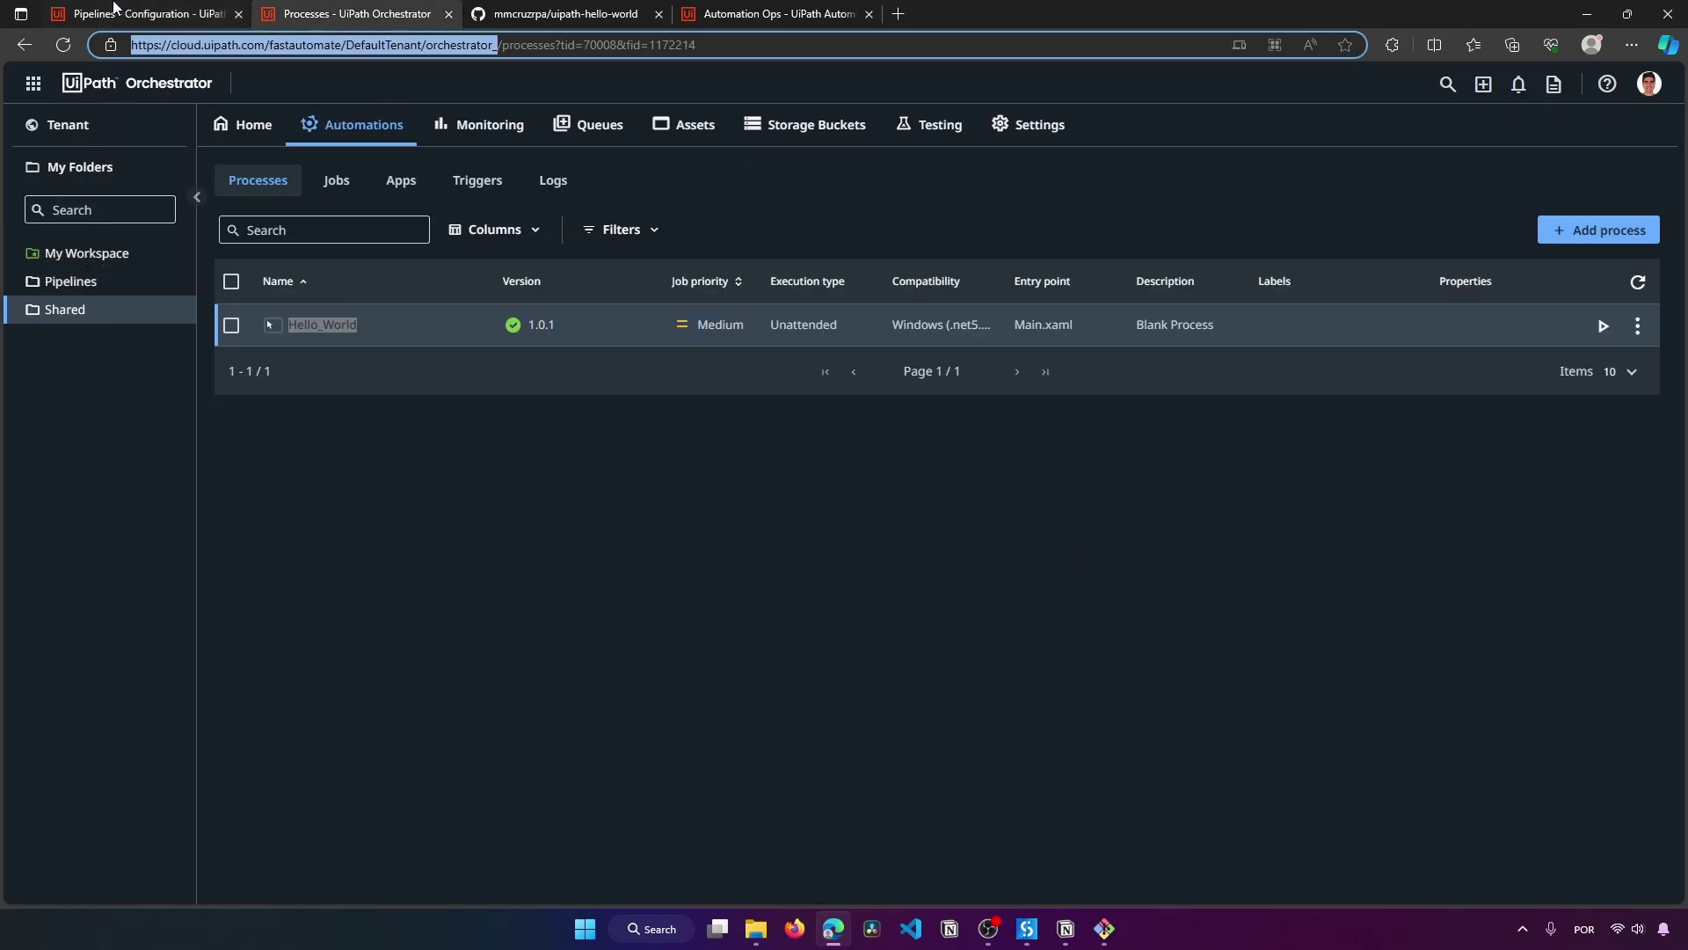
{"action": "key", "text": "ctrl+shift+Tab"}
{"action": "left_click", "coordinate": [1245, 660]}
{"action": "type", "text": "Shared"}
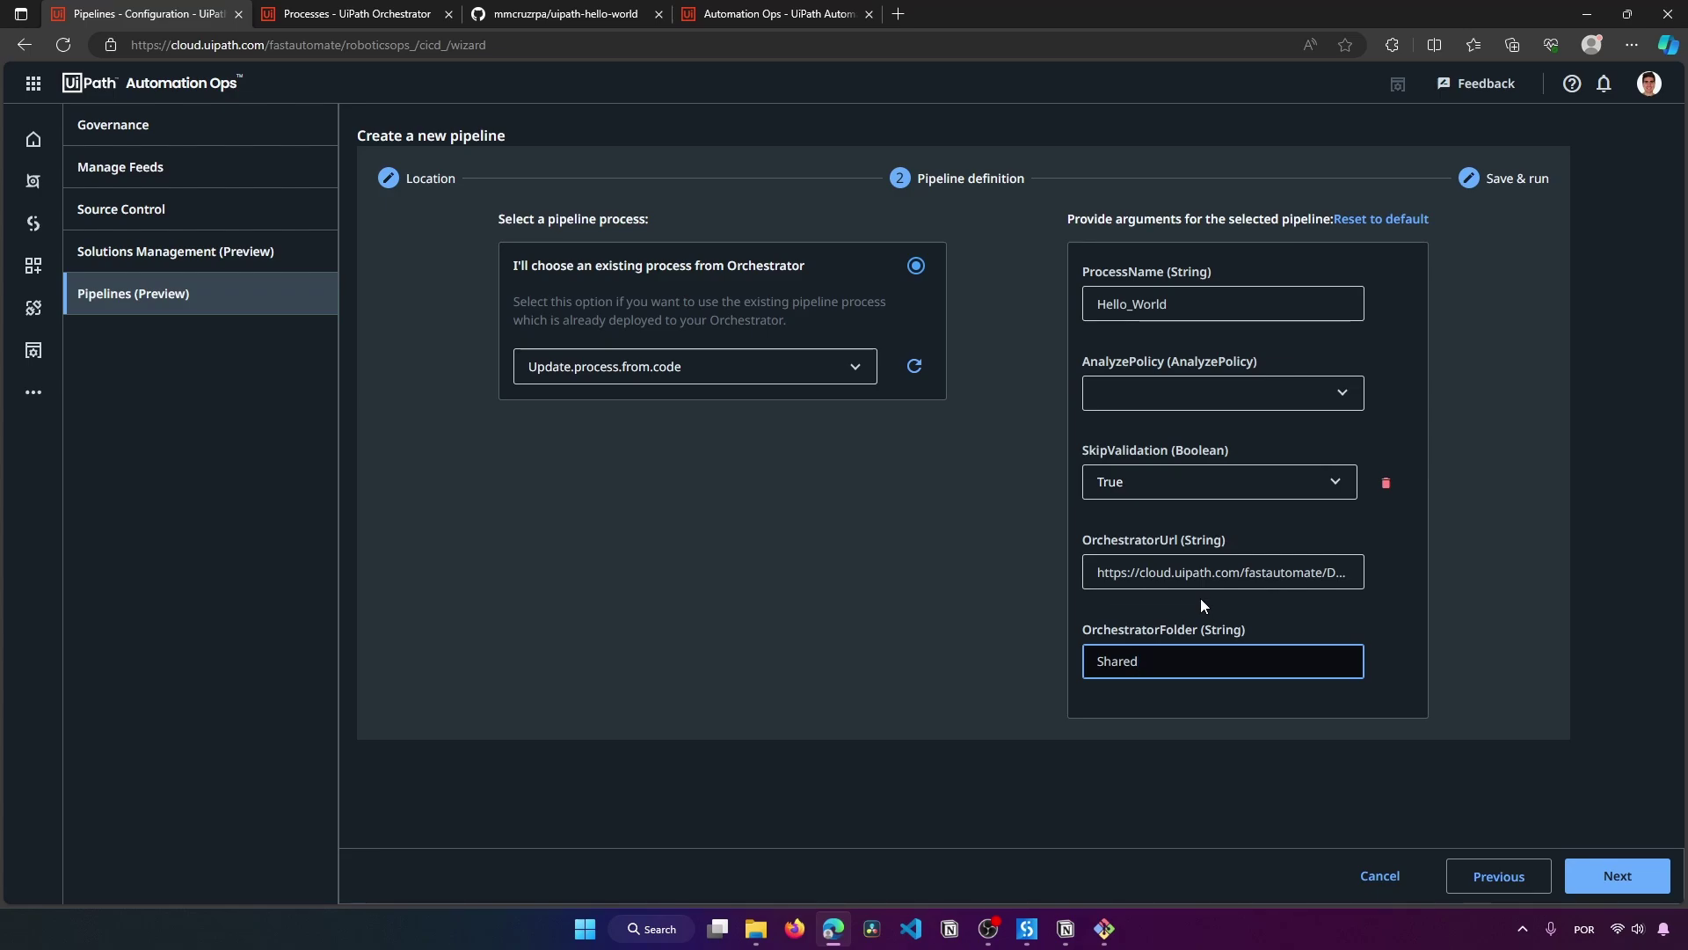
{"action": "key", "text": "ctrl+Tab"}
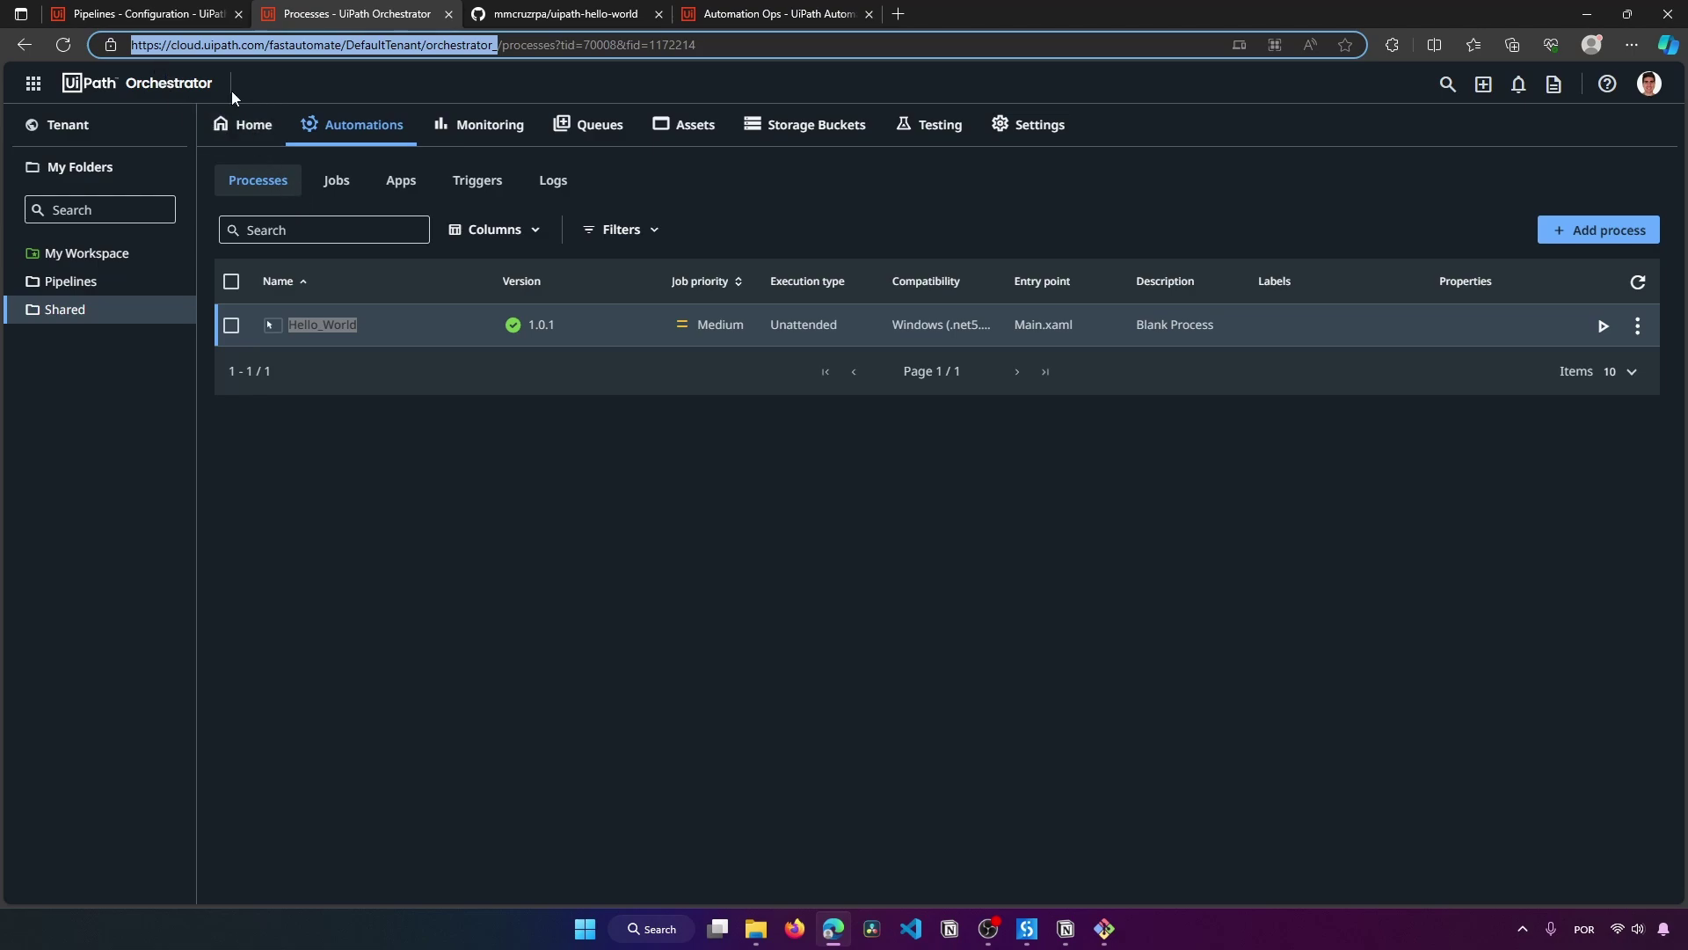
{"action": "left_click", "coordinate": [140, 13]}
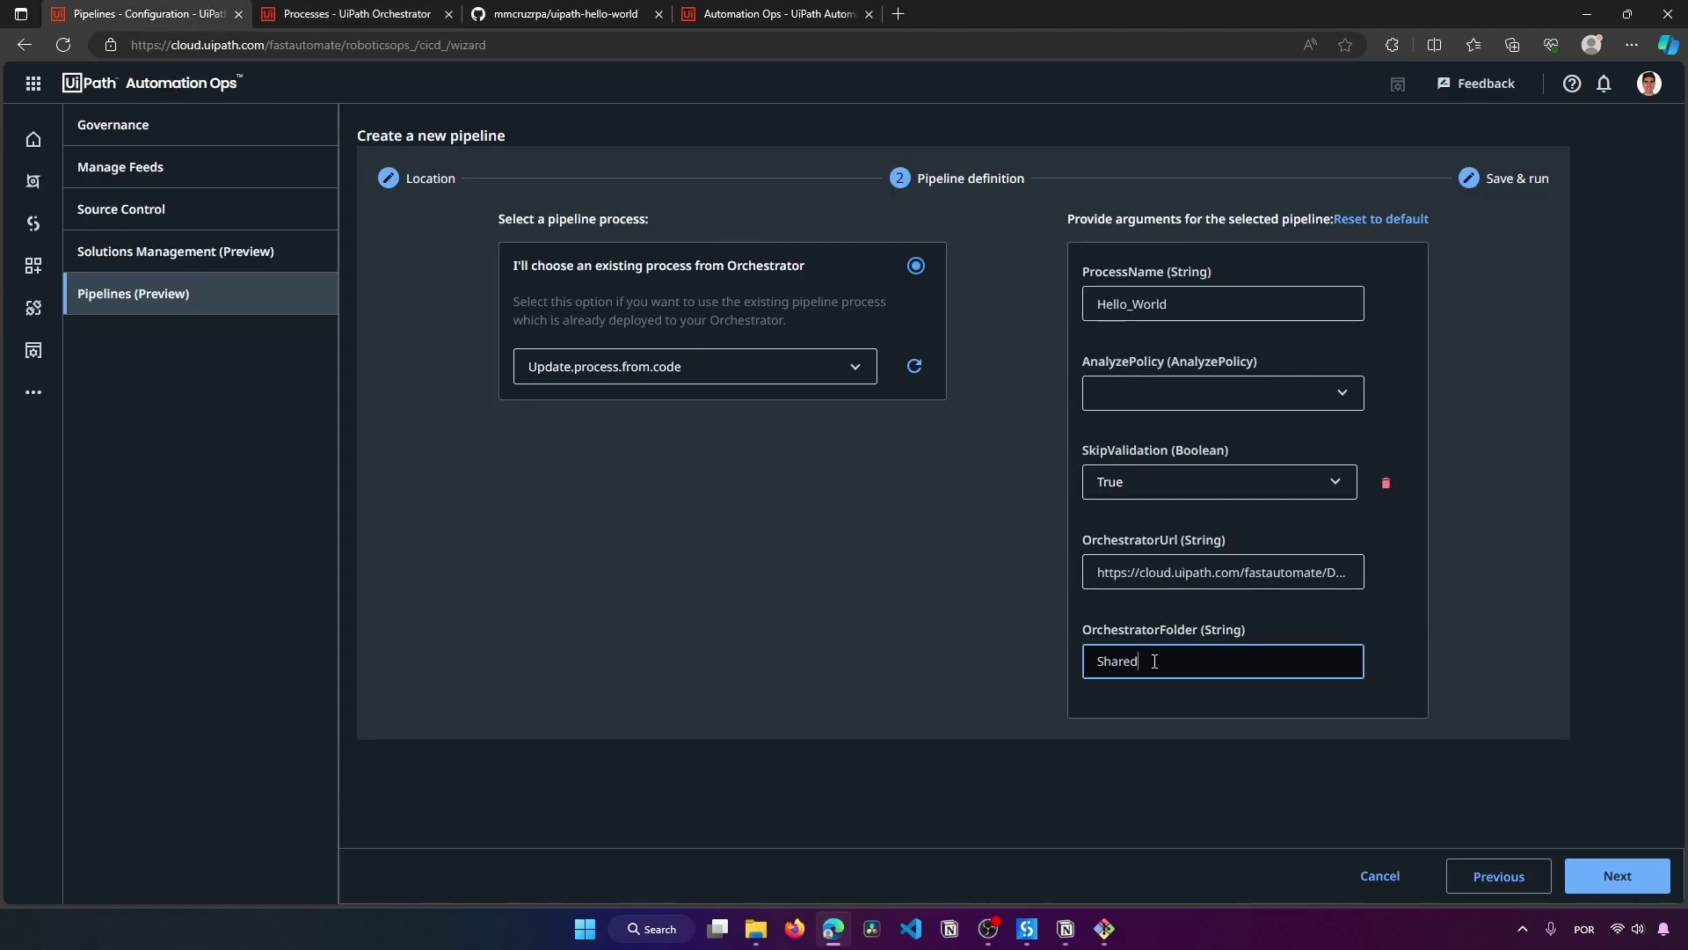
{"action": "type", "text": "/Demos"}
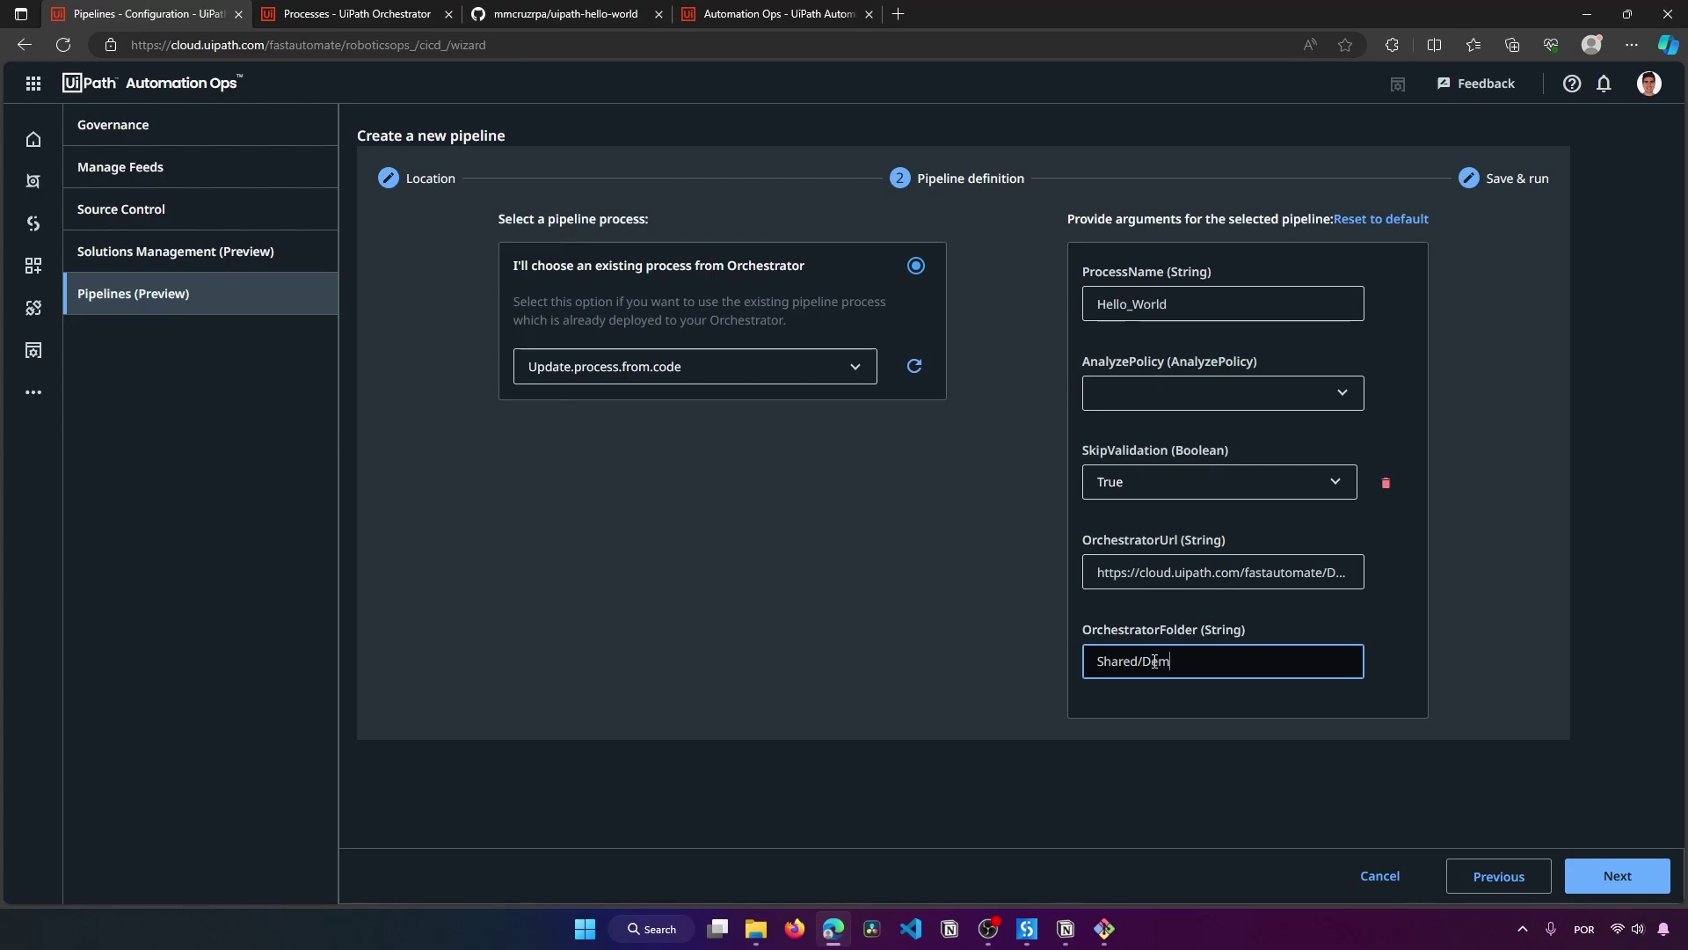
{"action": "key", "text": "BackSpace"}
{"action": "key", "text": "BackSpace"}
{"action": "key", "text": "BackSpace"}
Step: Advance to the final pipeline stage, set the pipeline to run for each commit, and save it without running
{"action": "left_click", "coordinate": [1620, 875]}
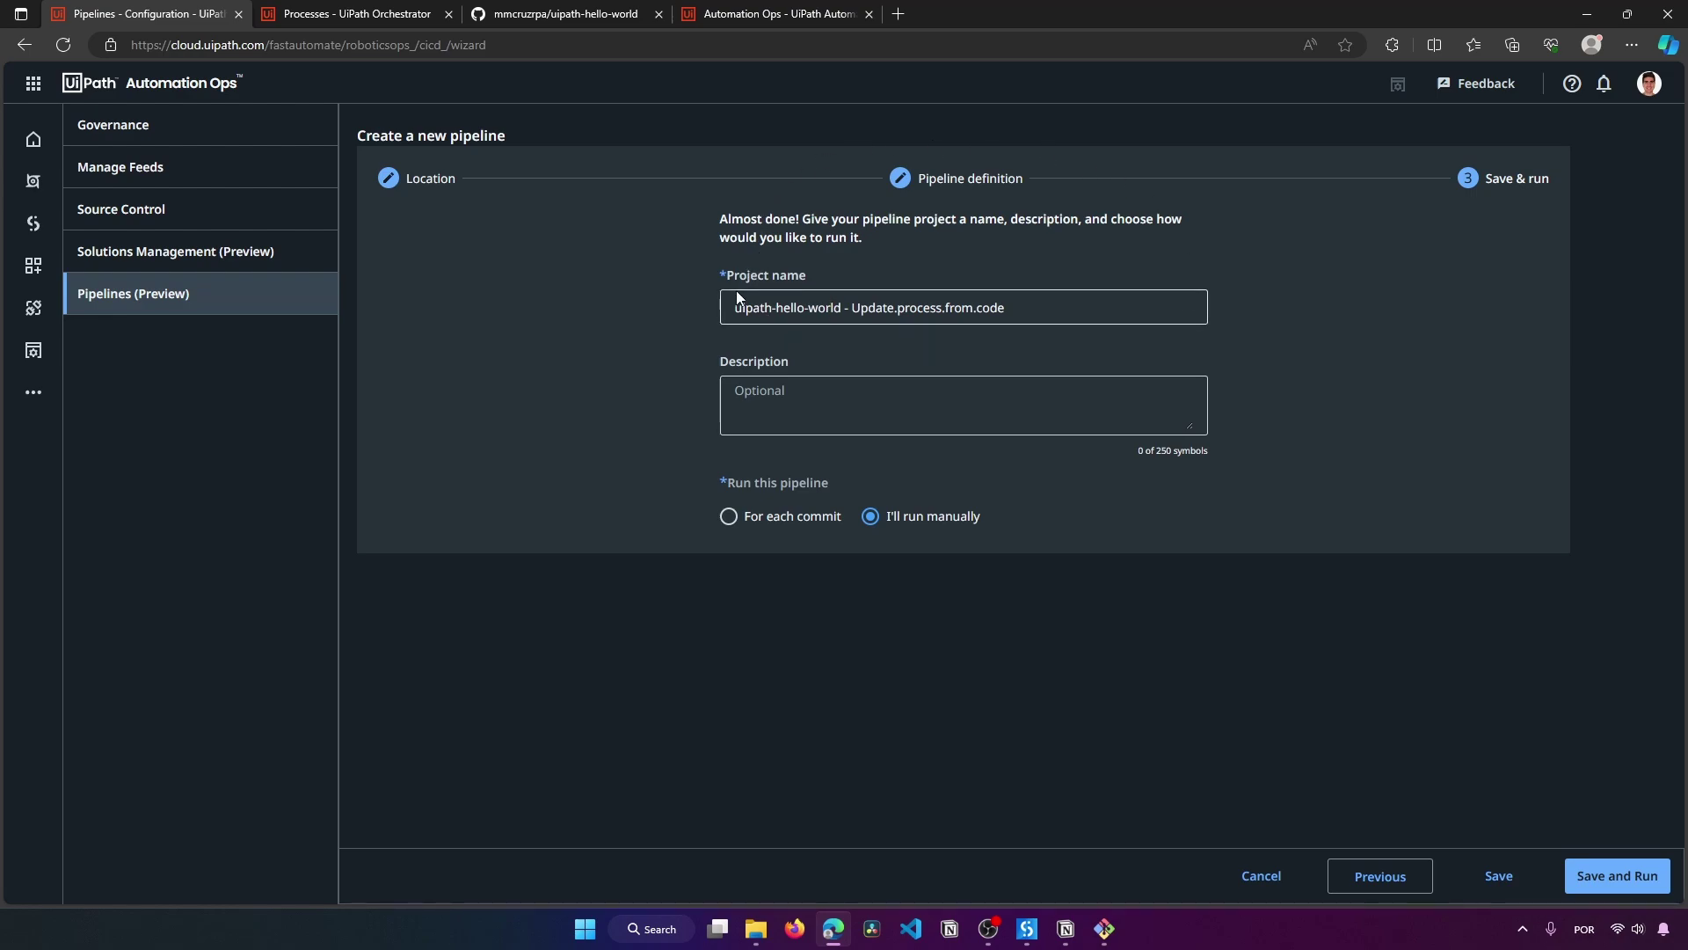
{"action": "left_click", "coordinate": [804, 415]}
{"action": "left_click", "coordinate": [745, 513]}
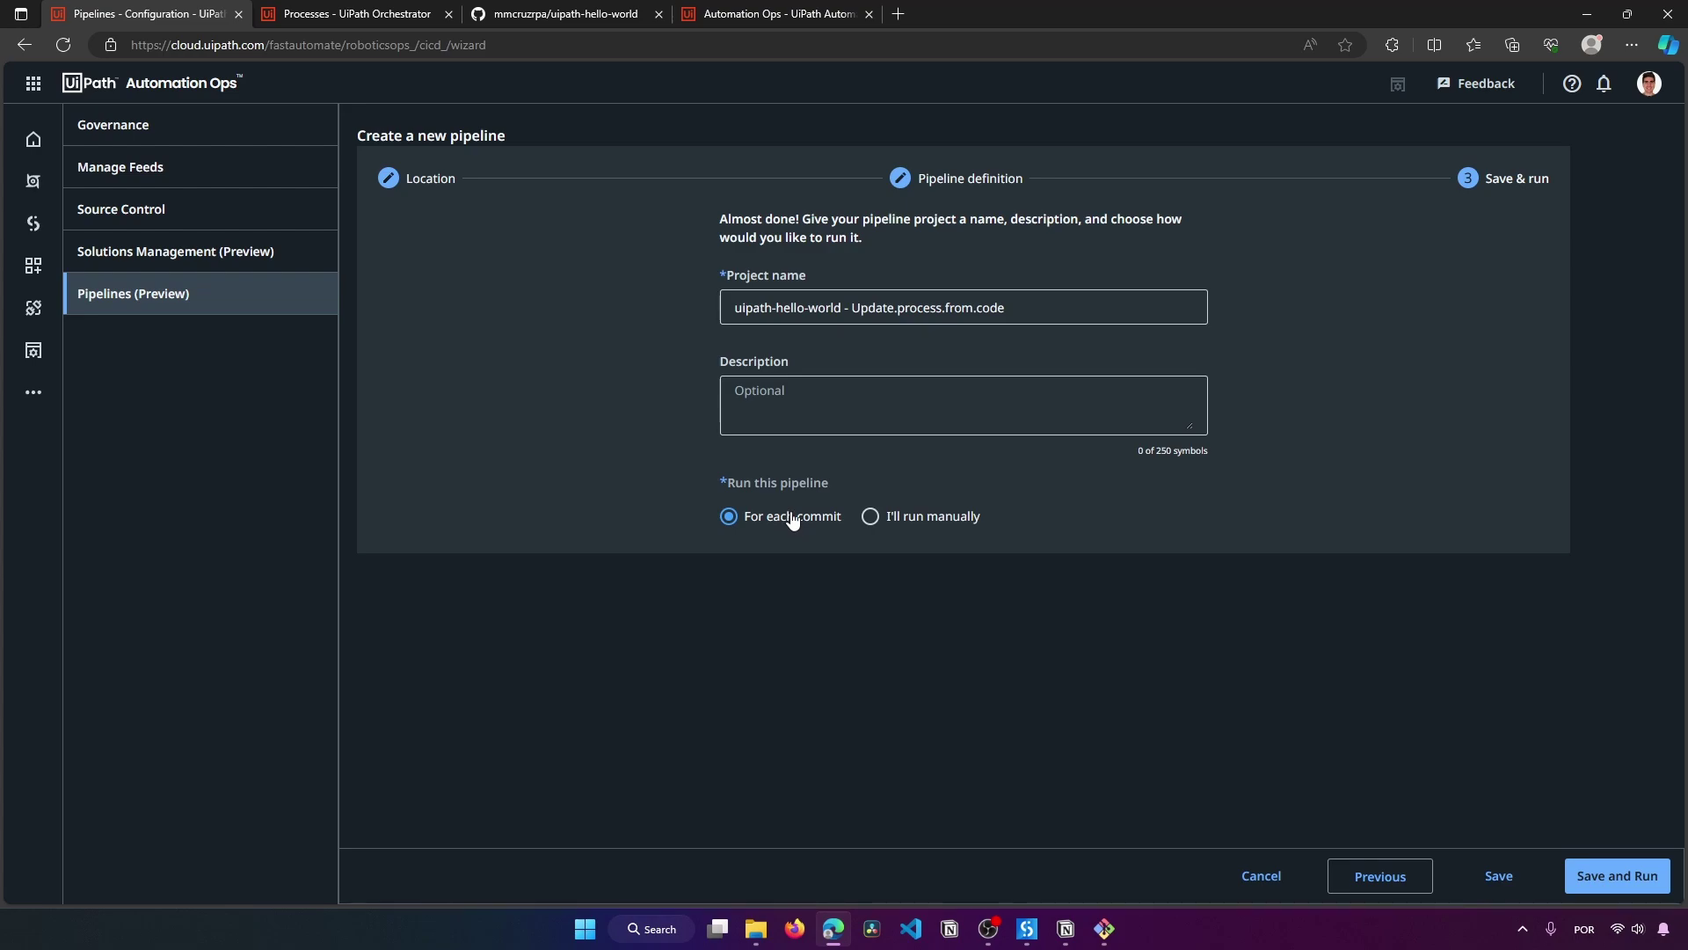
{"action": "left_click", "coordinate": [545, 14]}
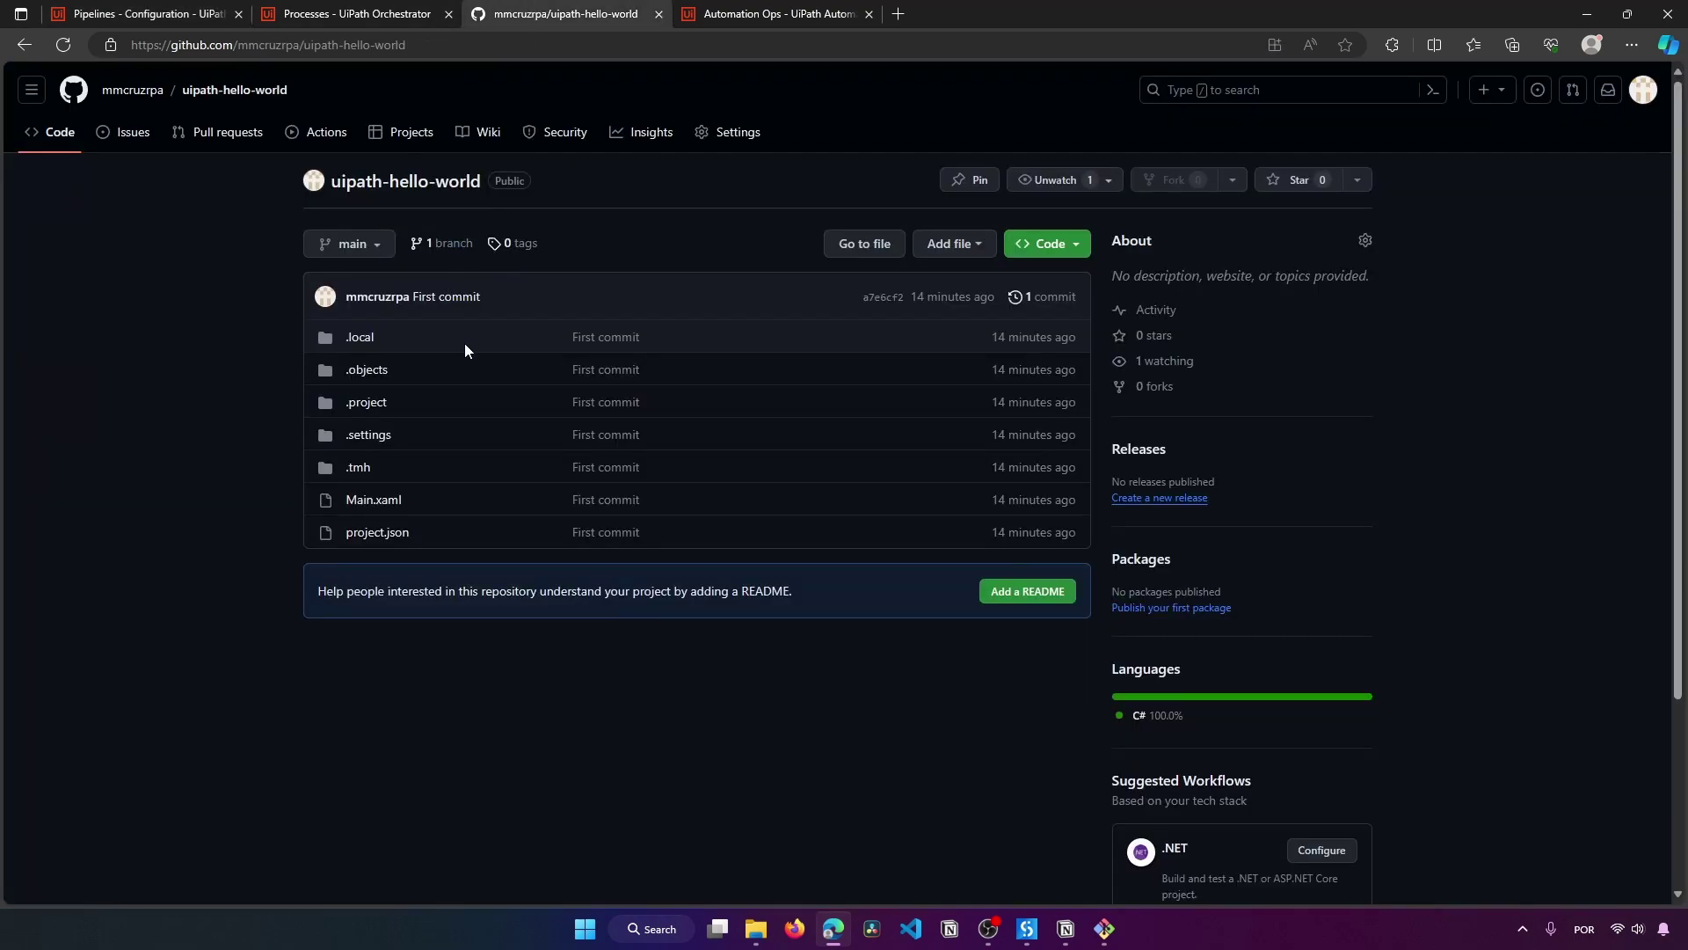
{"action": "left_click", "coordinate": [202, 14]}
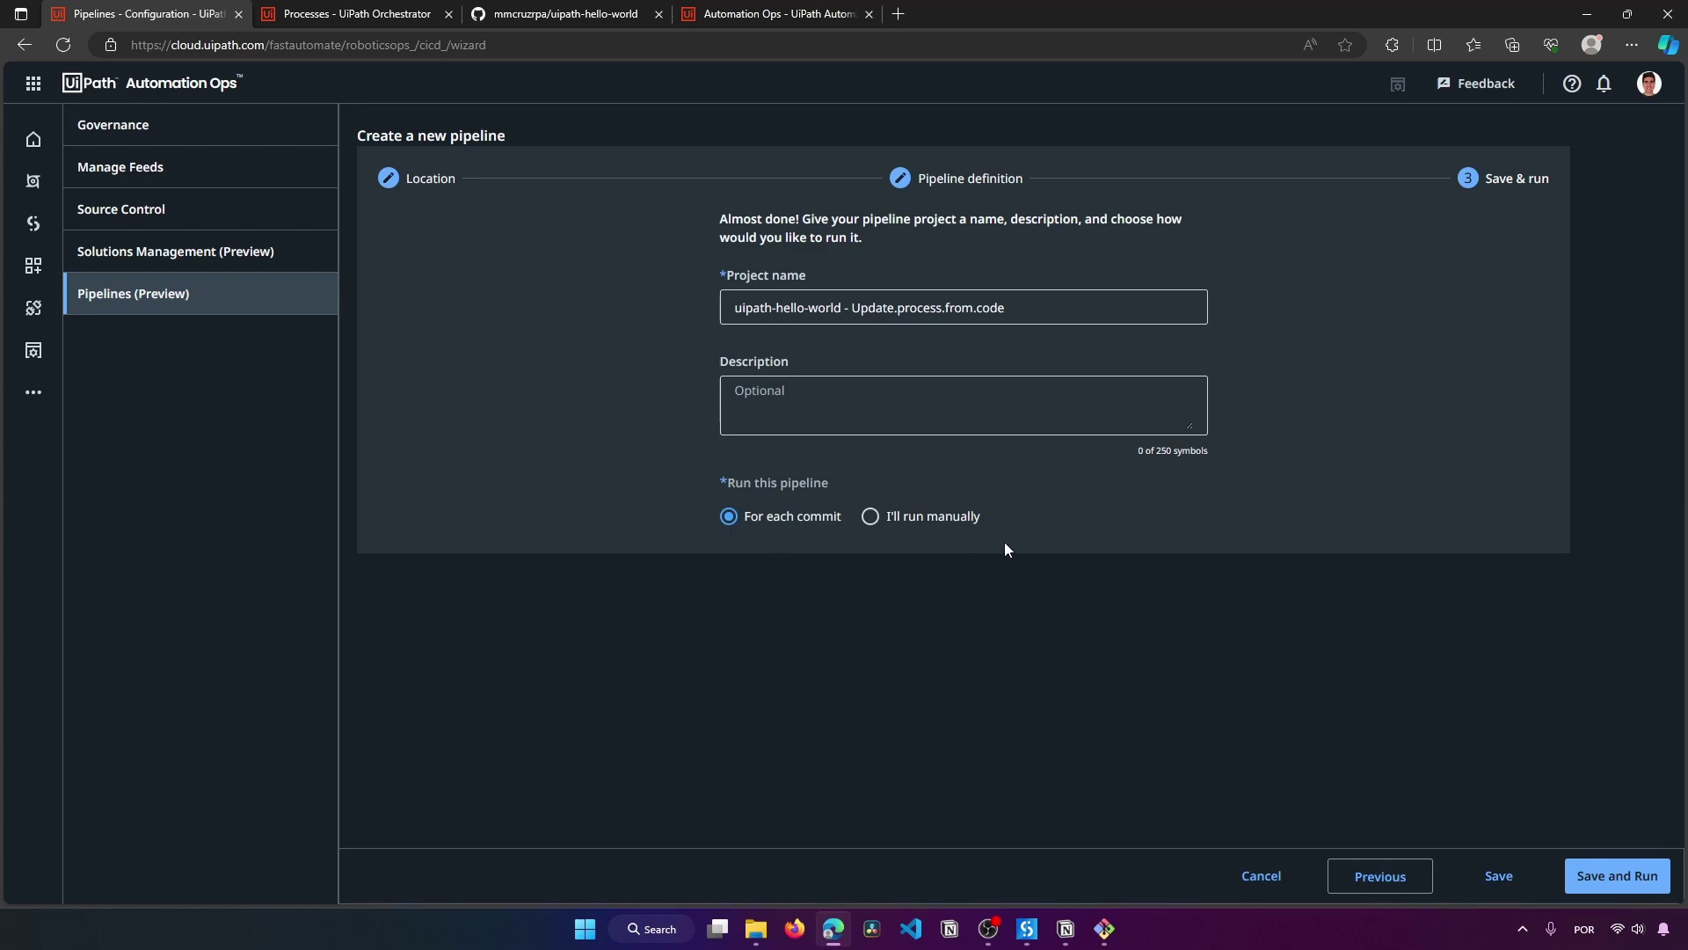
{"action": "left_click", "coordinate": [1496, 877]}
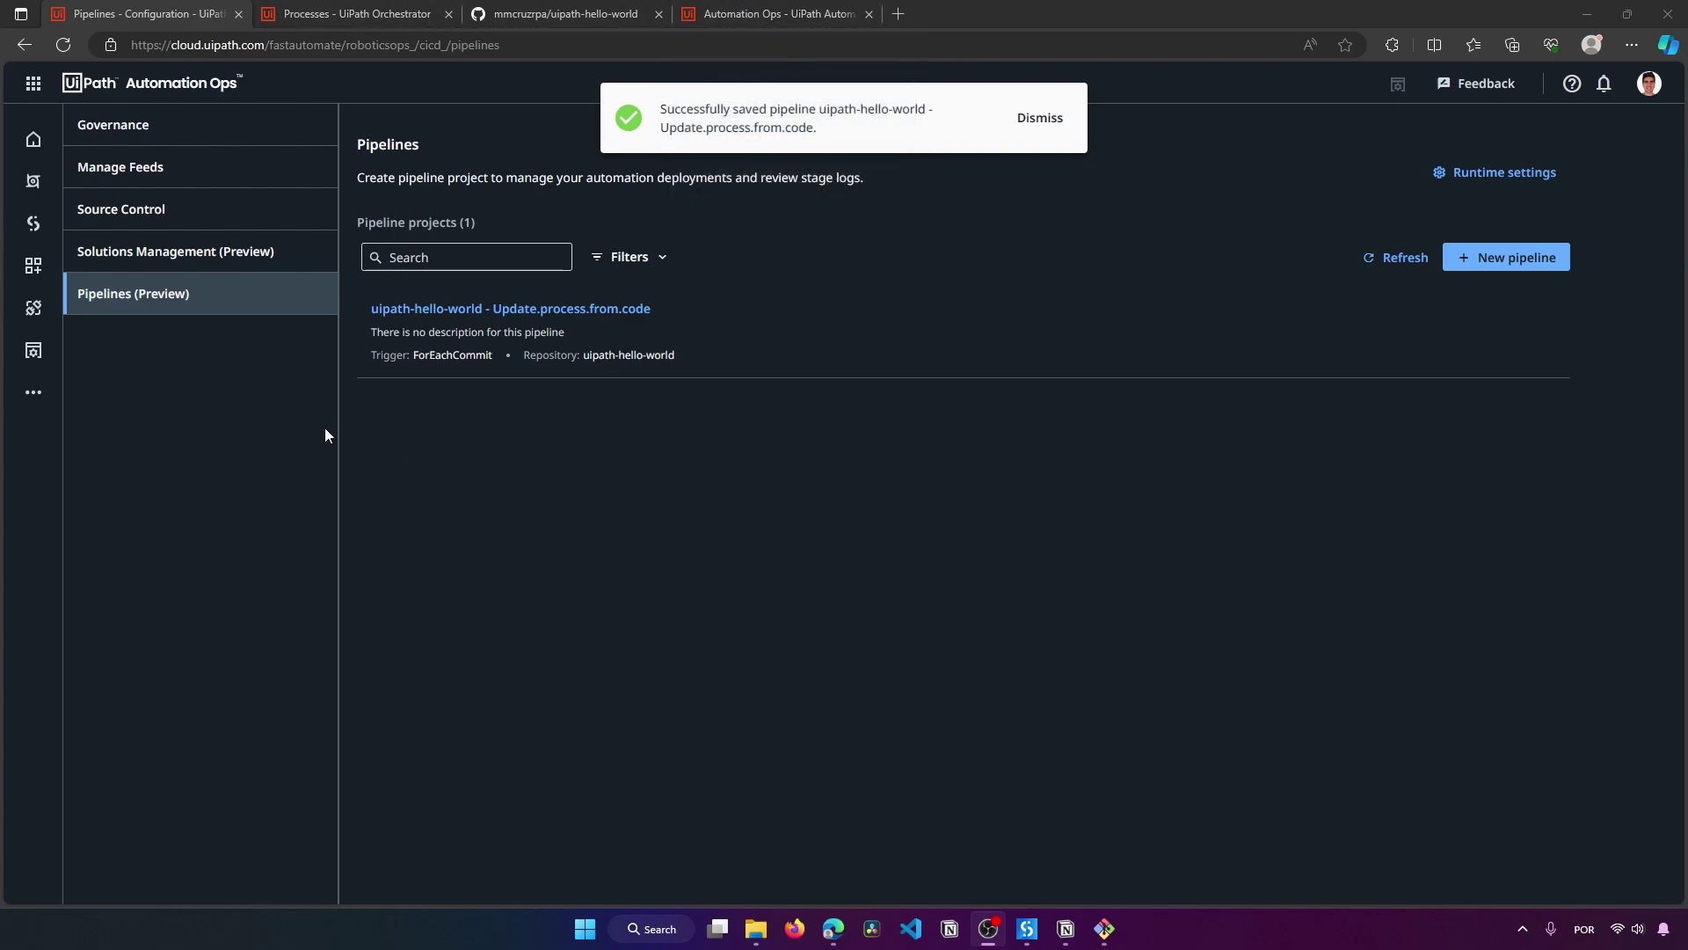
Step: Review the Update.process.from.code stages in the pipelines documentation, focusing on the final Update process stage
{"action": "left_click", "coordinate": [728, 14]}
{"action": "left_click", "coordinate": [965, 327]}
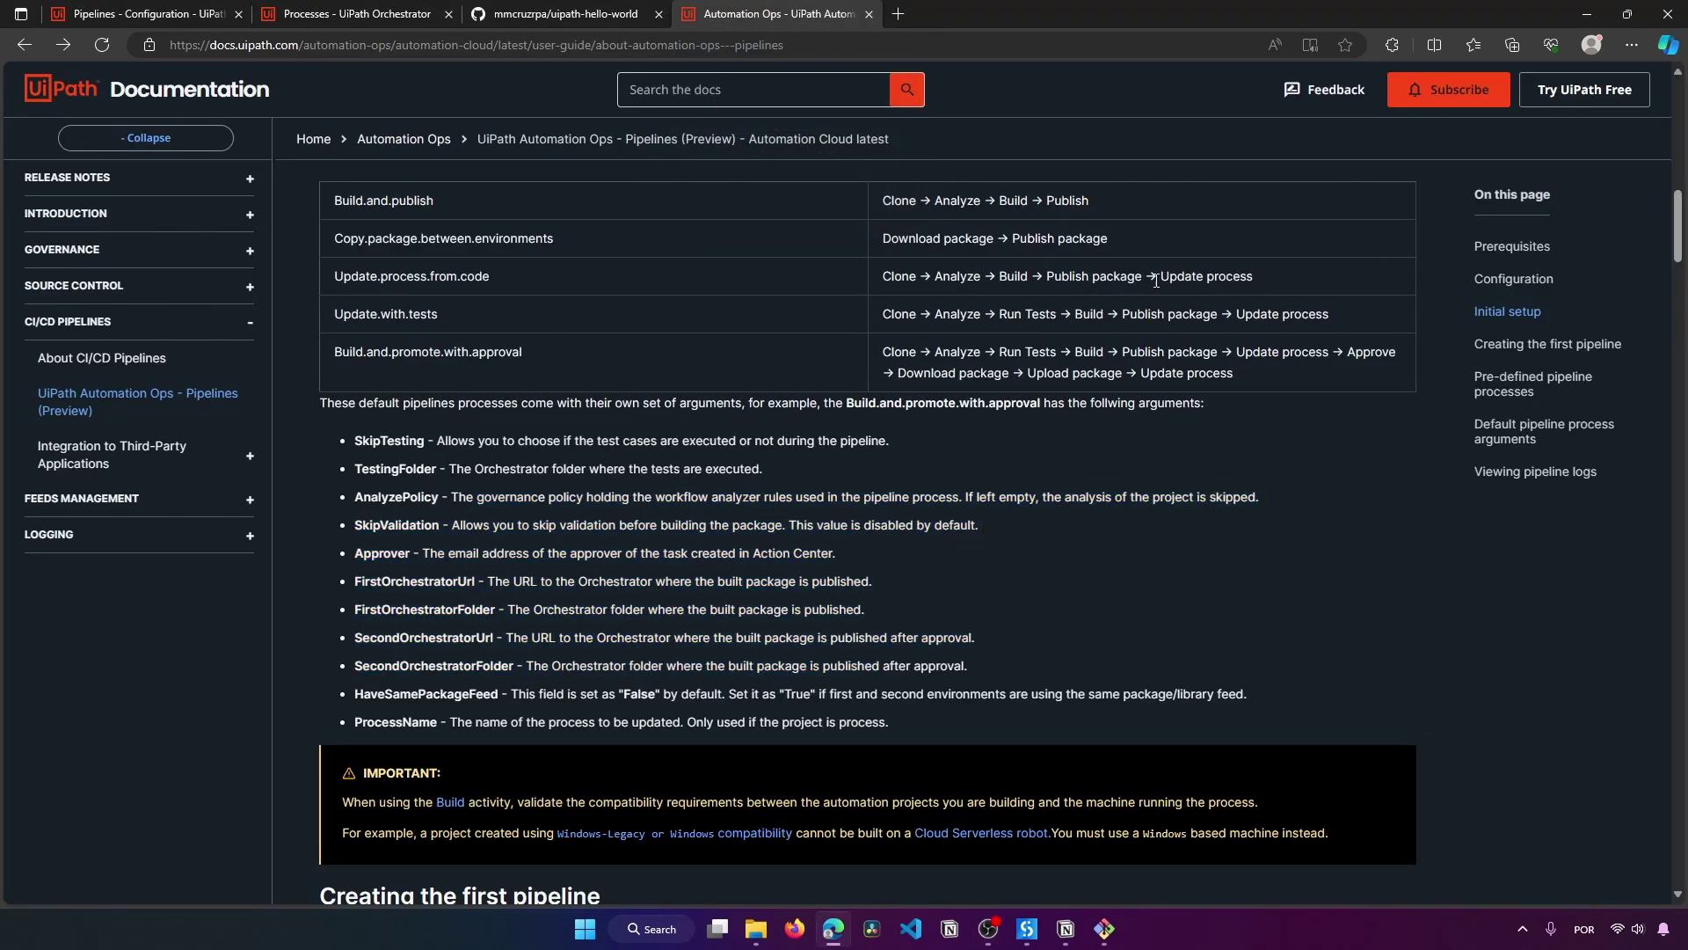
{"action": "left_click_drag", "start_coordinate": [1158, 278], "coordinate": [1264, 290]}
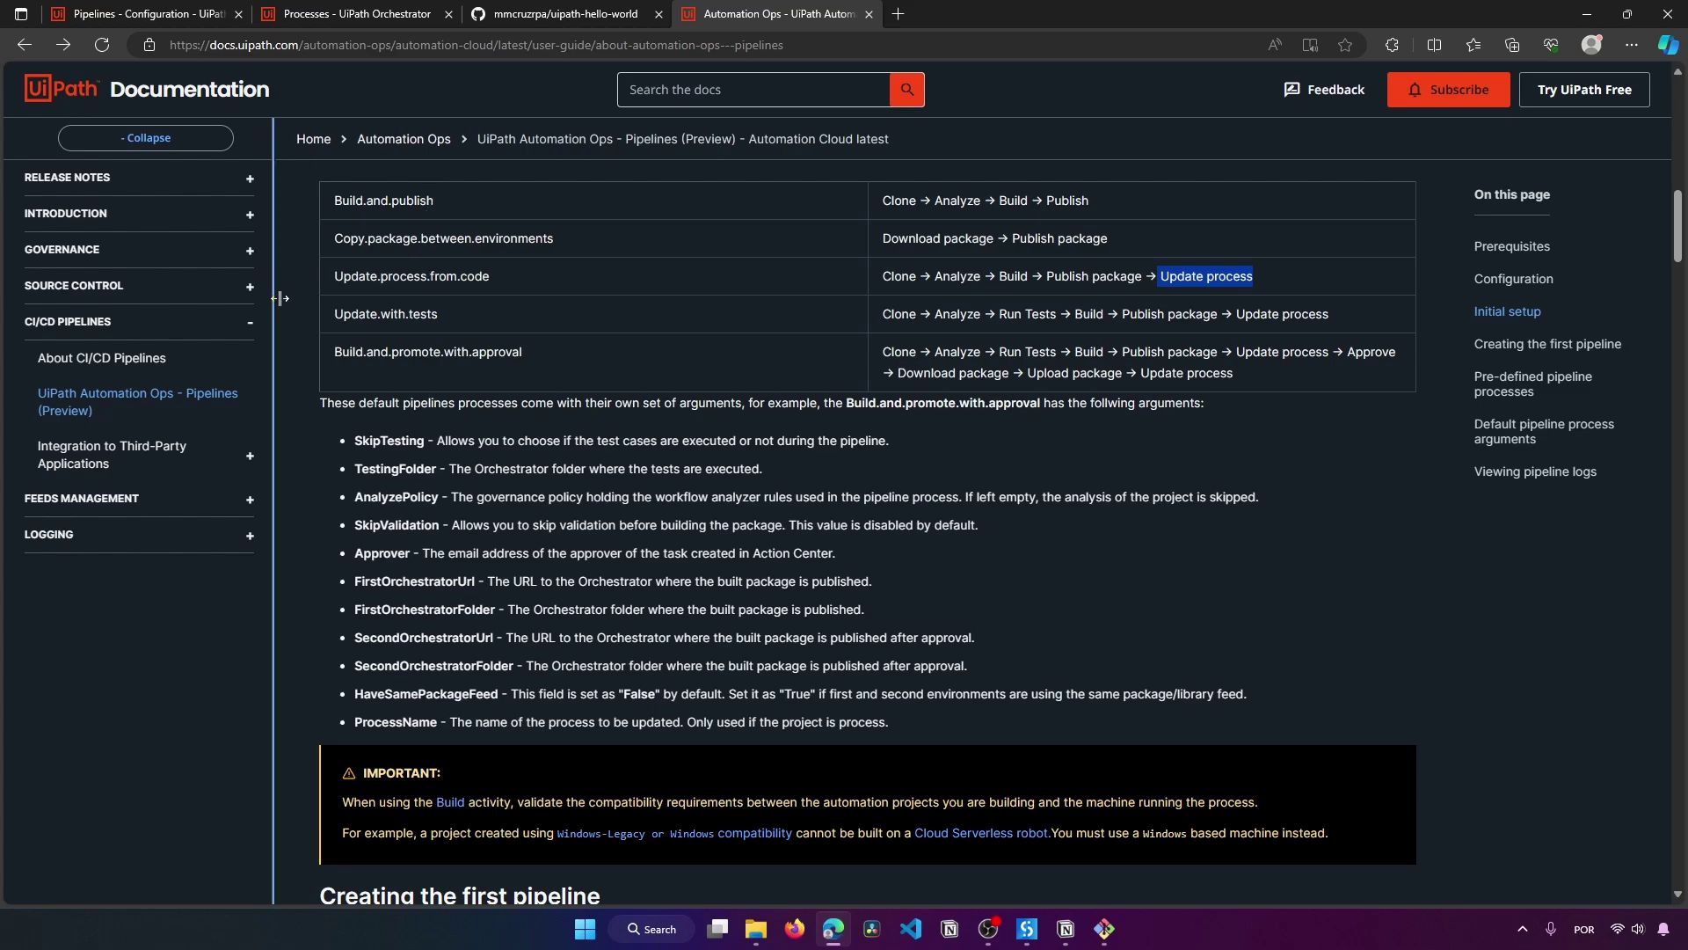
Step: In Orchestrator, assign the Pipelines robot account to the Shared folder with the Pipelines folder role
{"action": "left_click", "coordinate": [357, 11]}
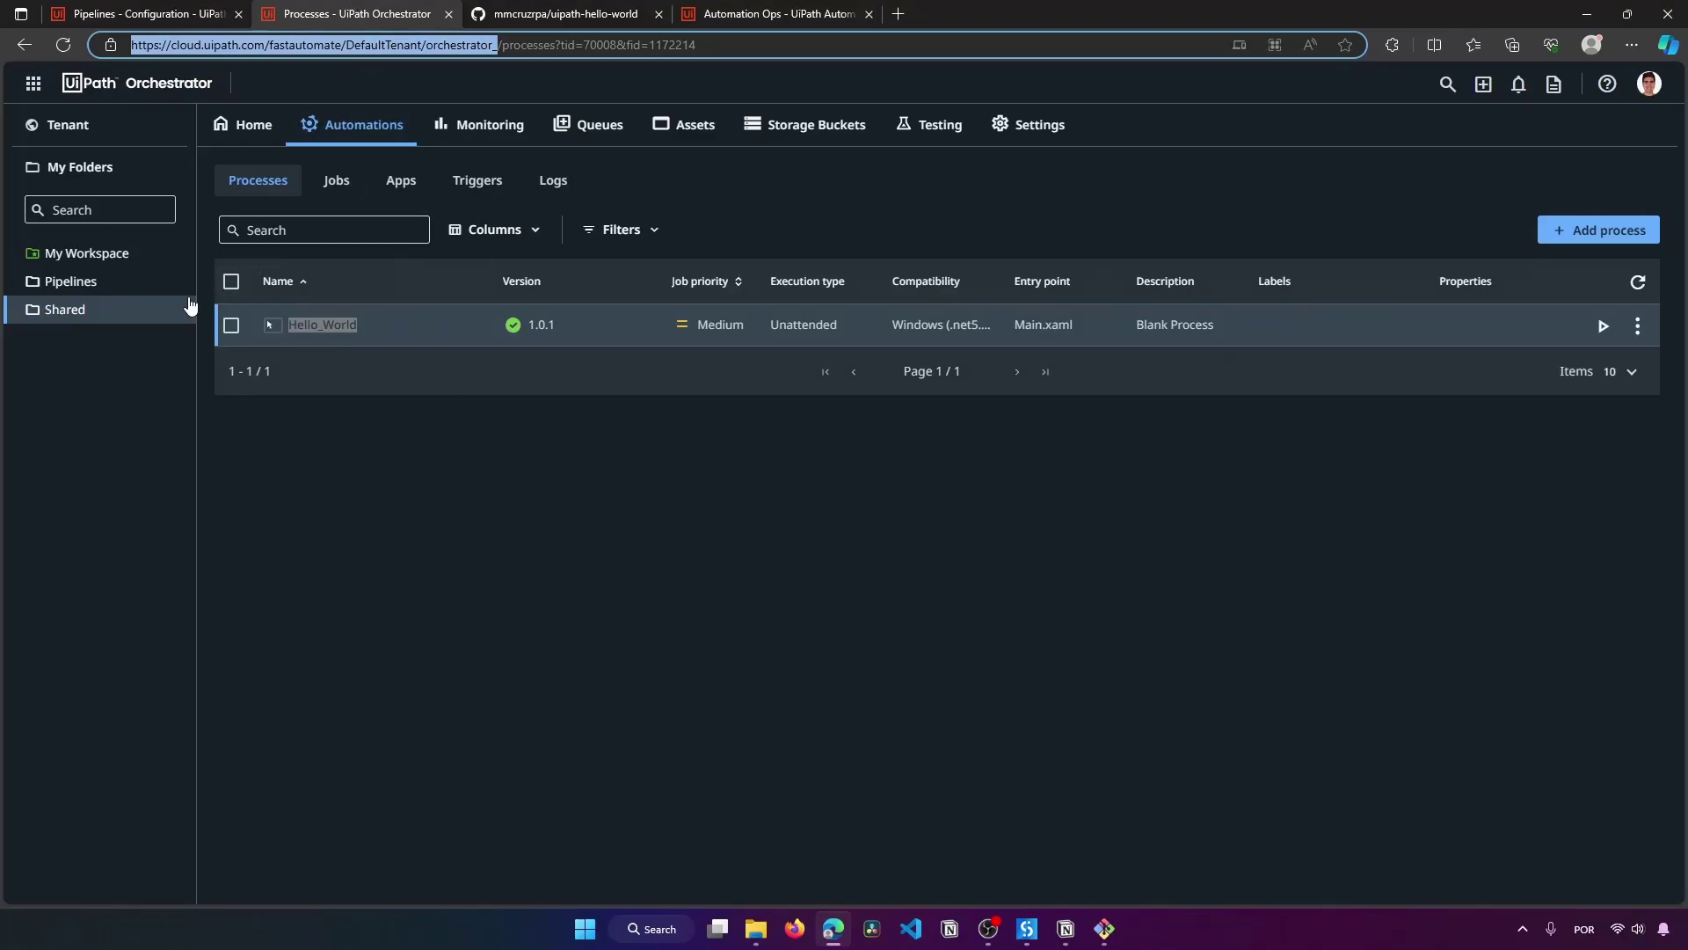
{"action": "left_click", "coordinate": [53, 310]}
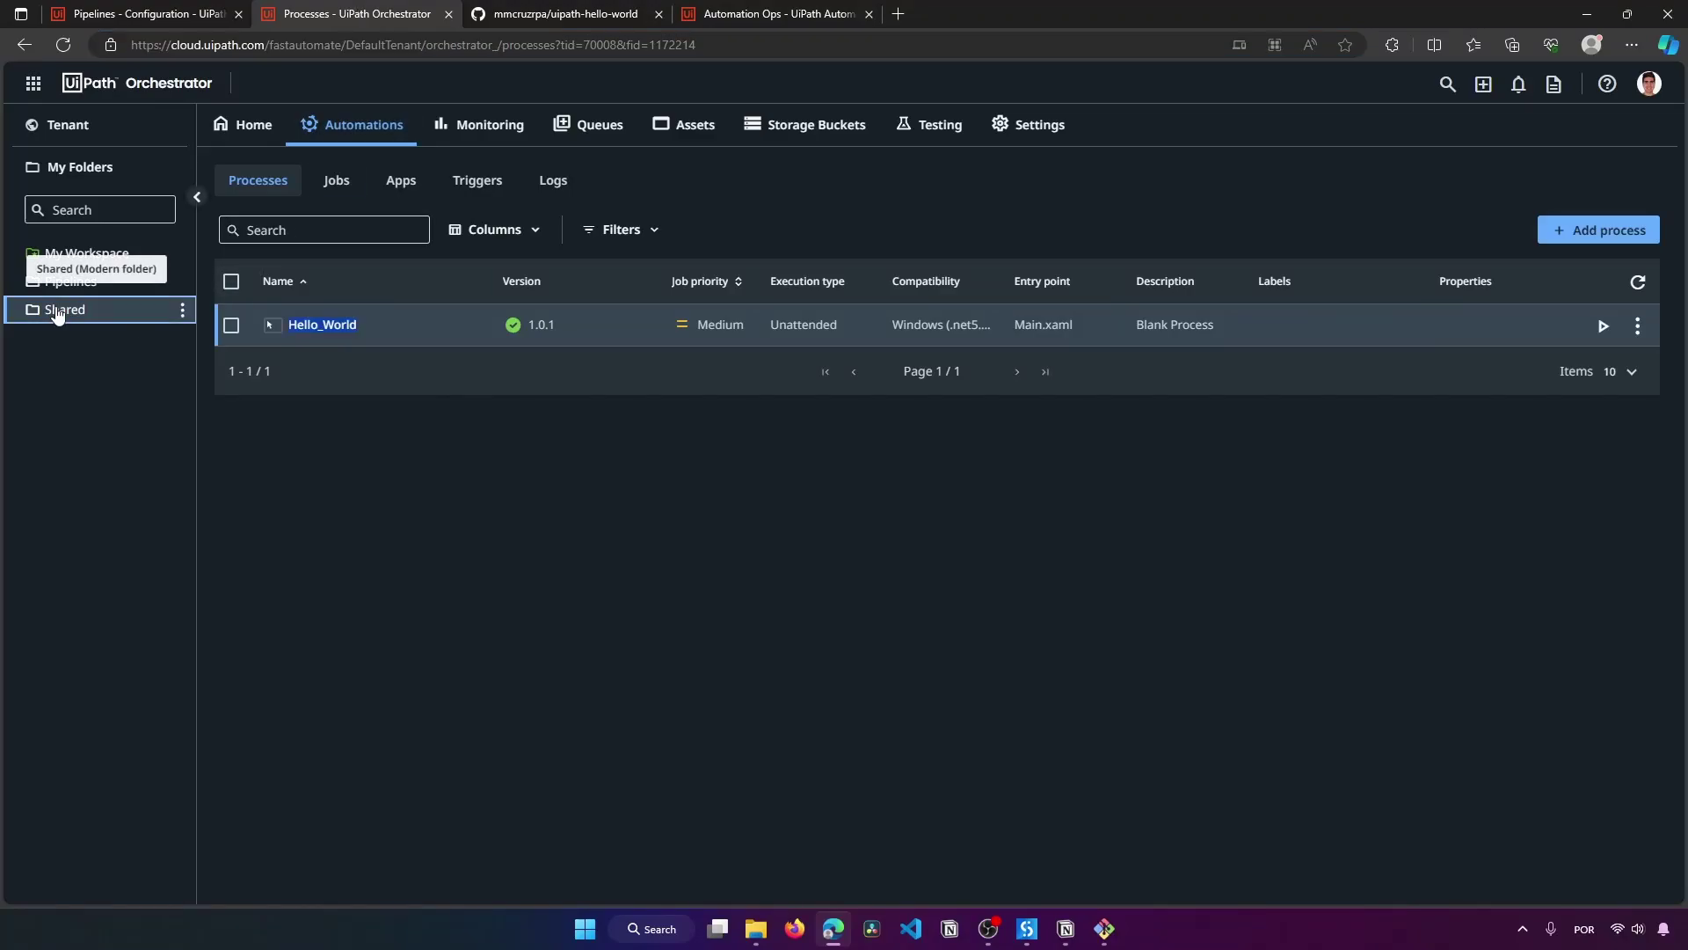
{"action": "left_click", "coordinate": [252, 128]}
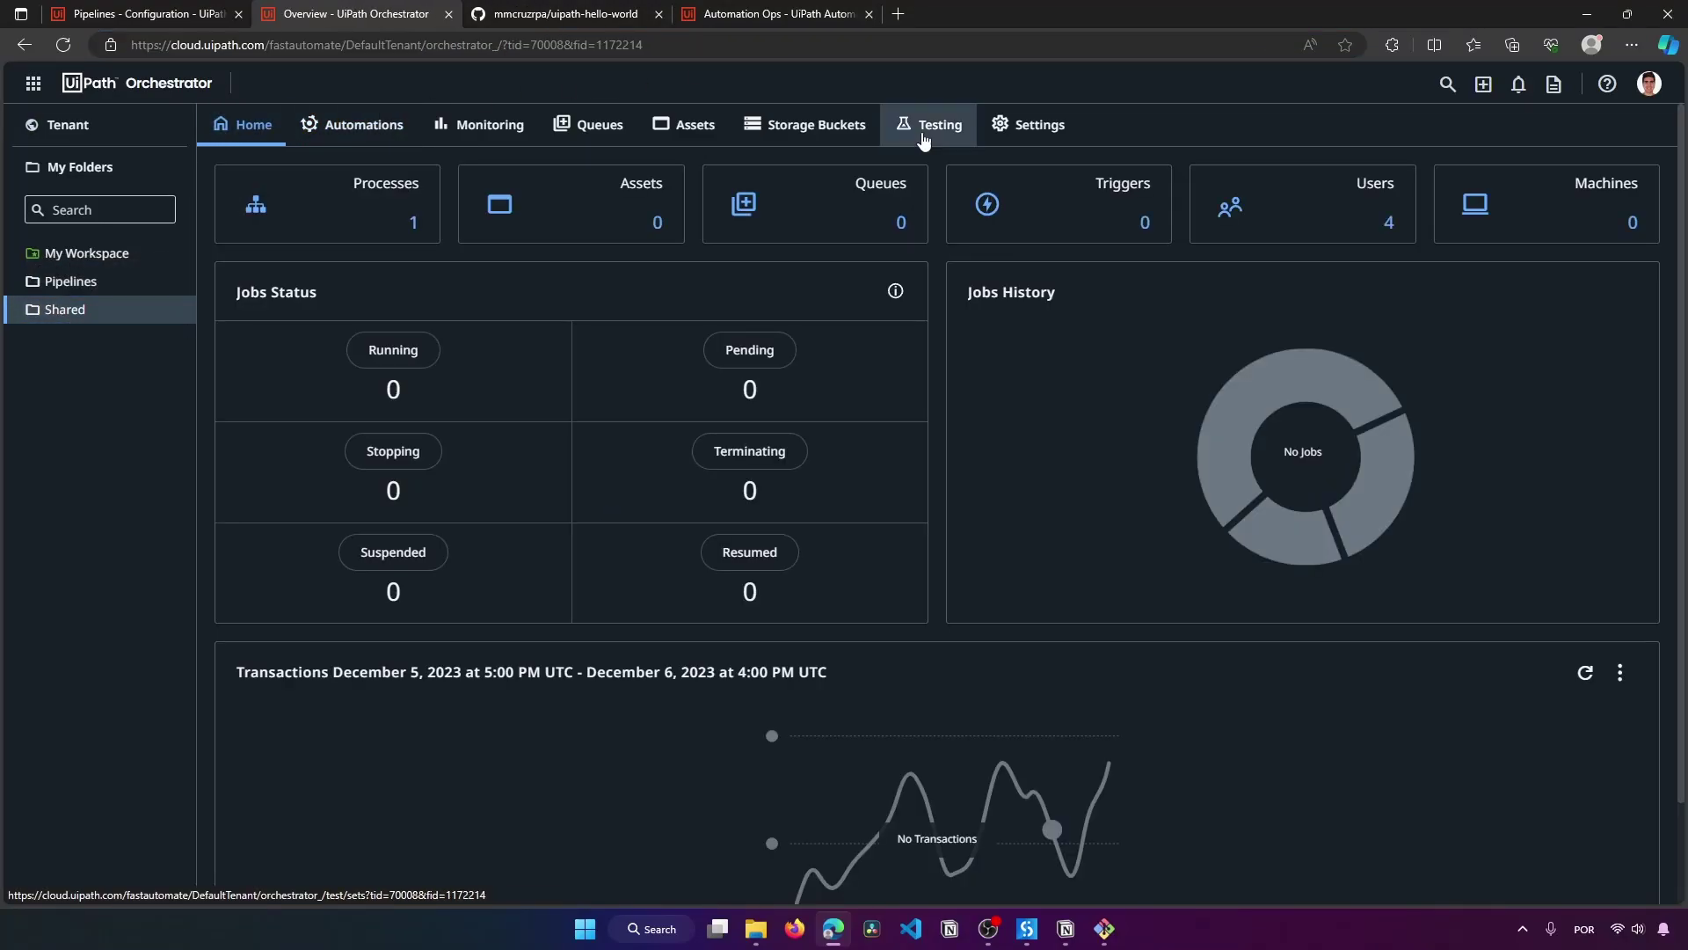
{"action": "left_click", "coordinate": [1263, 214]}
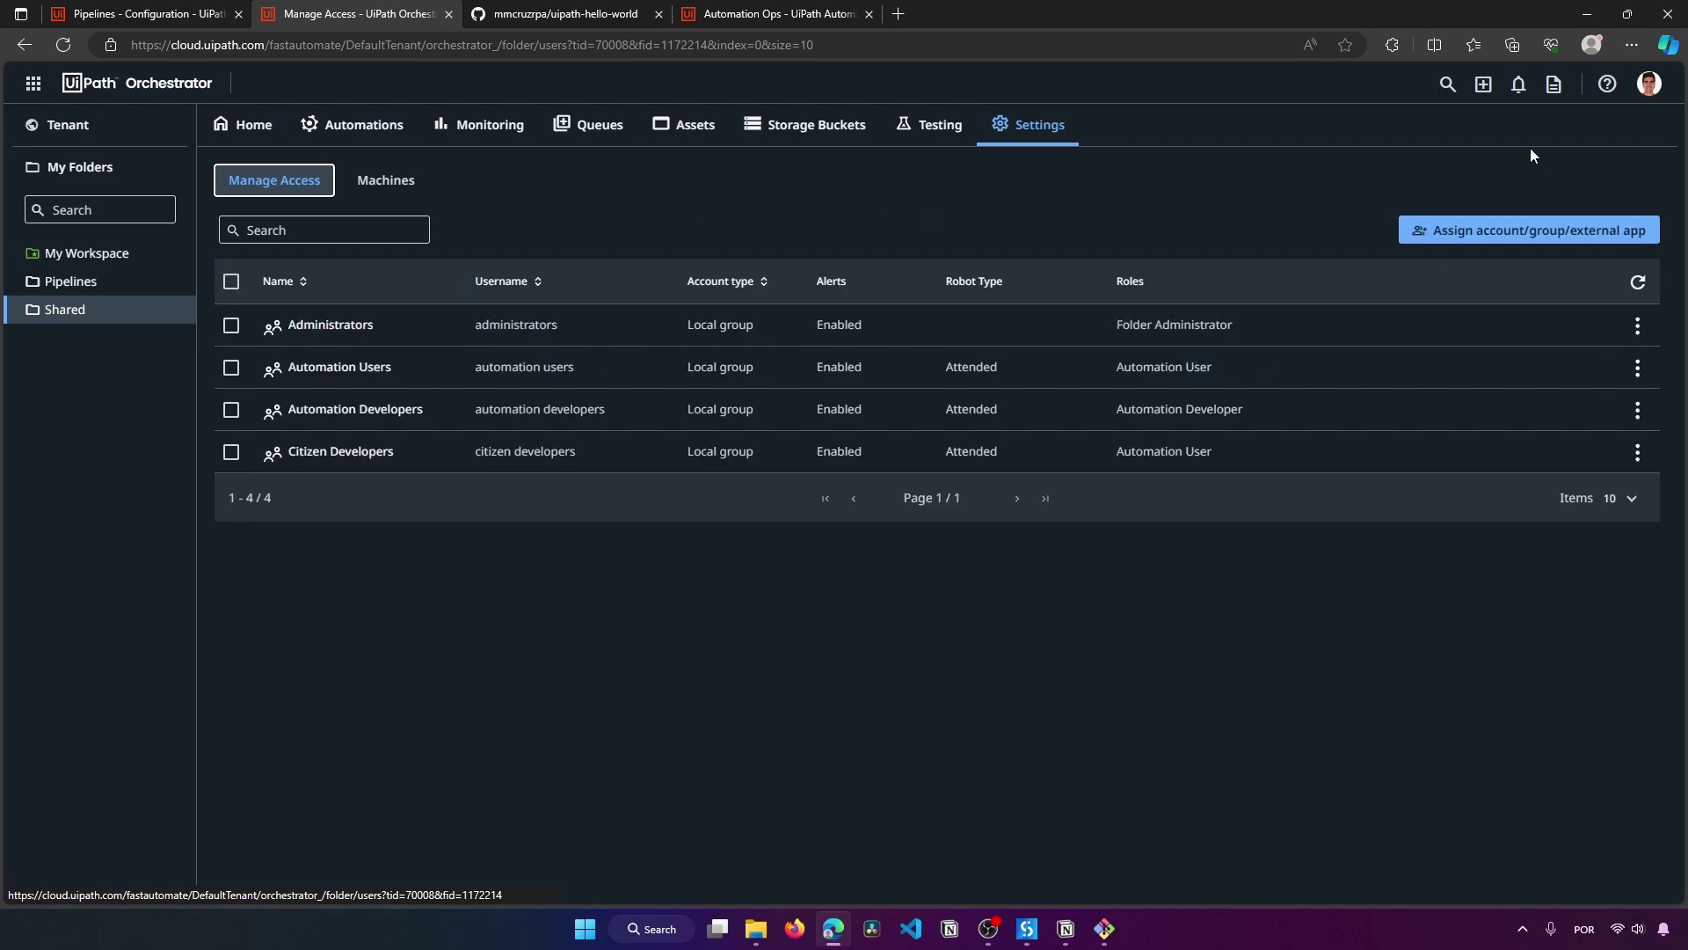
{"action": "left_click", "coordinate": [1495, 231]}
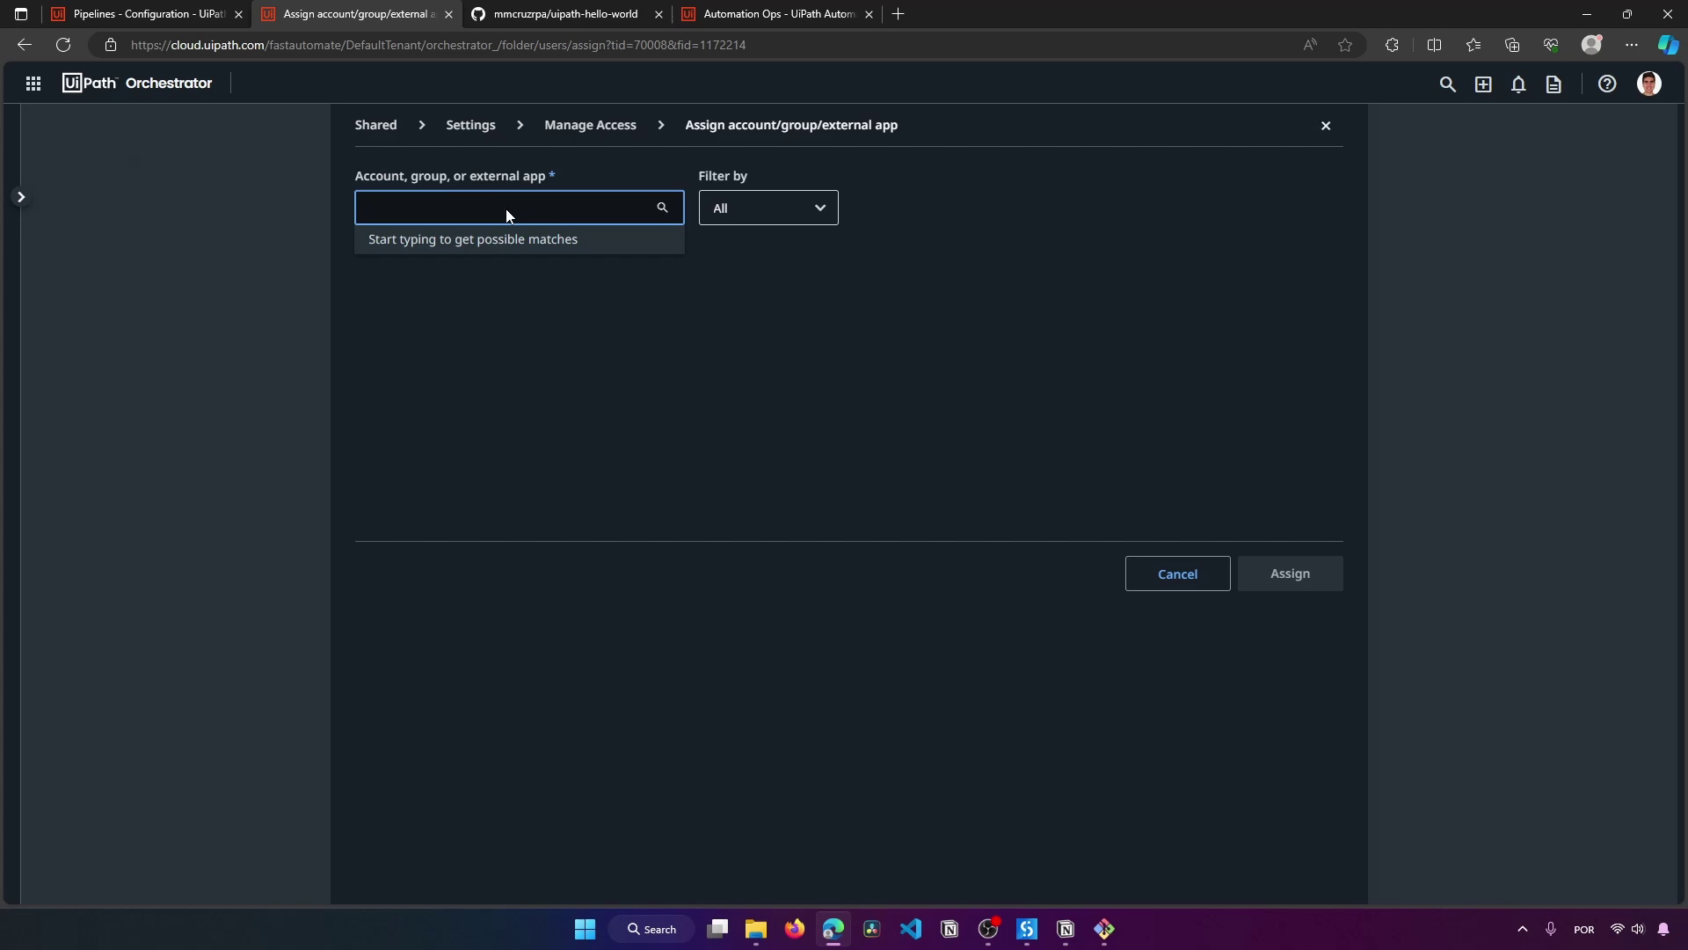
{"action": "type", "text": "pi"}
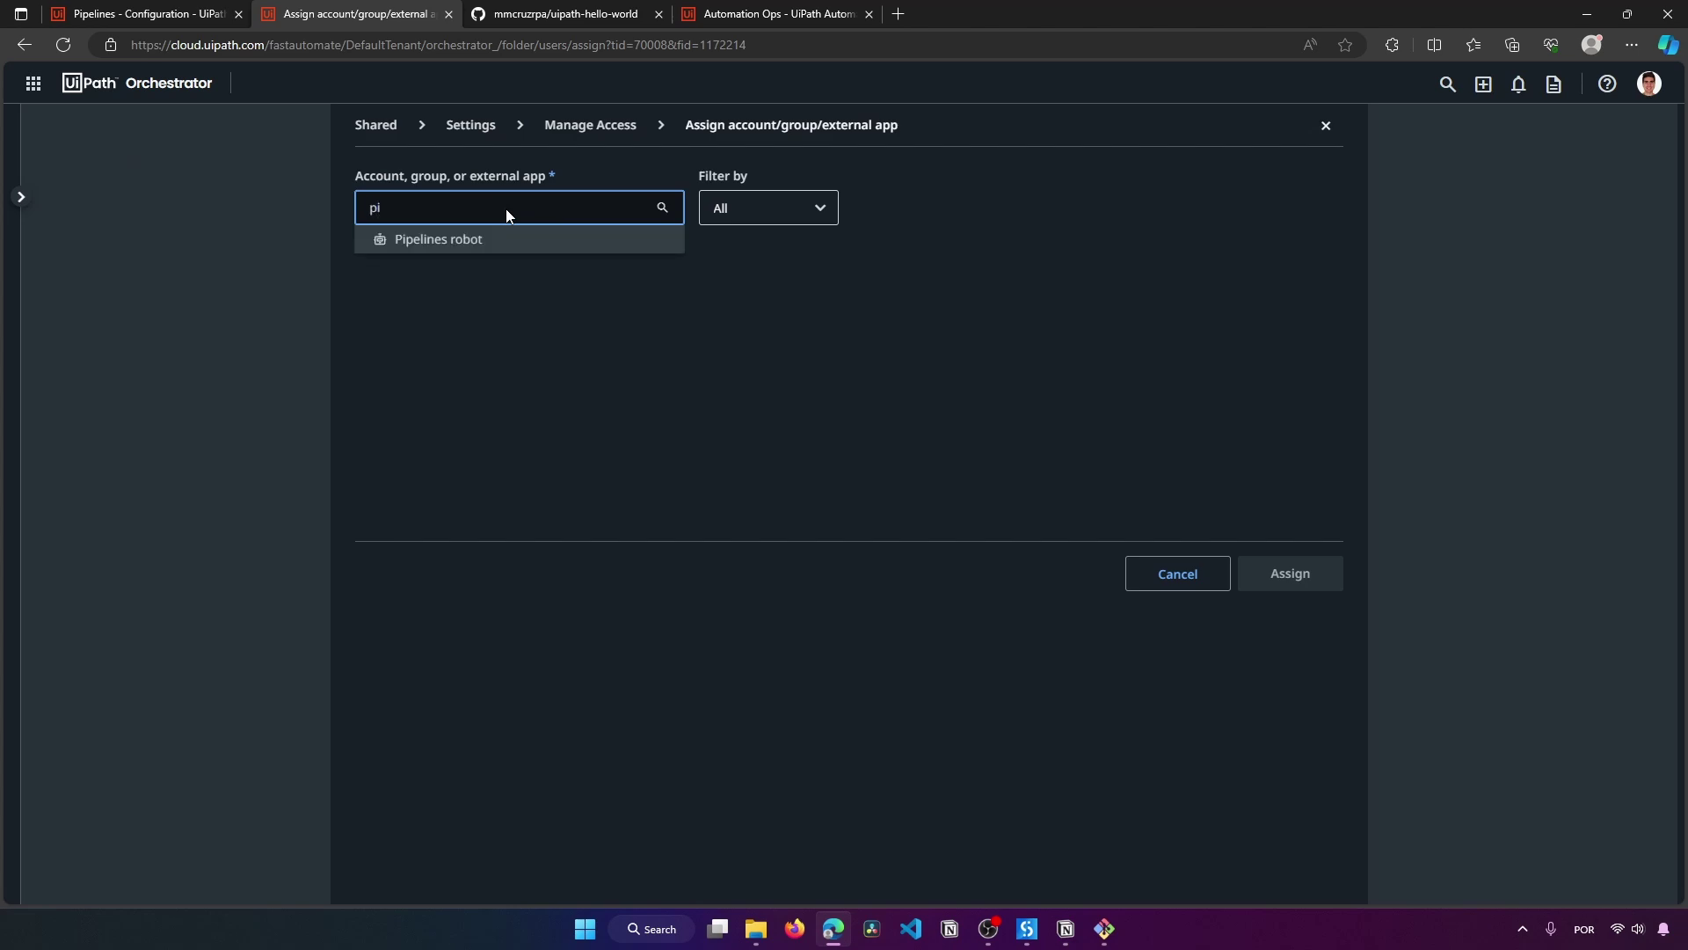
{"action": "left_click", "coordinate": [500, 238]}
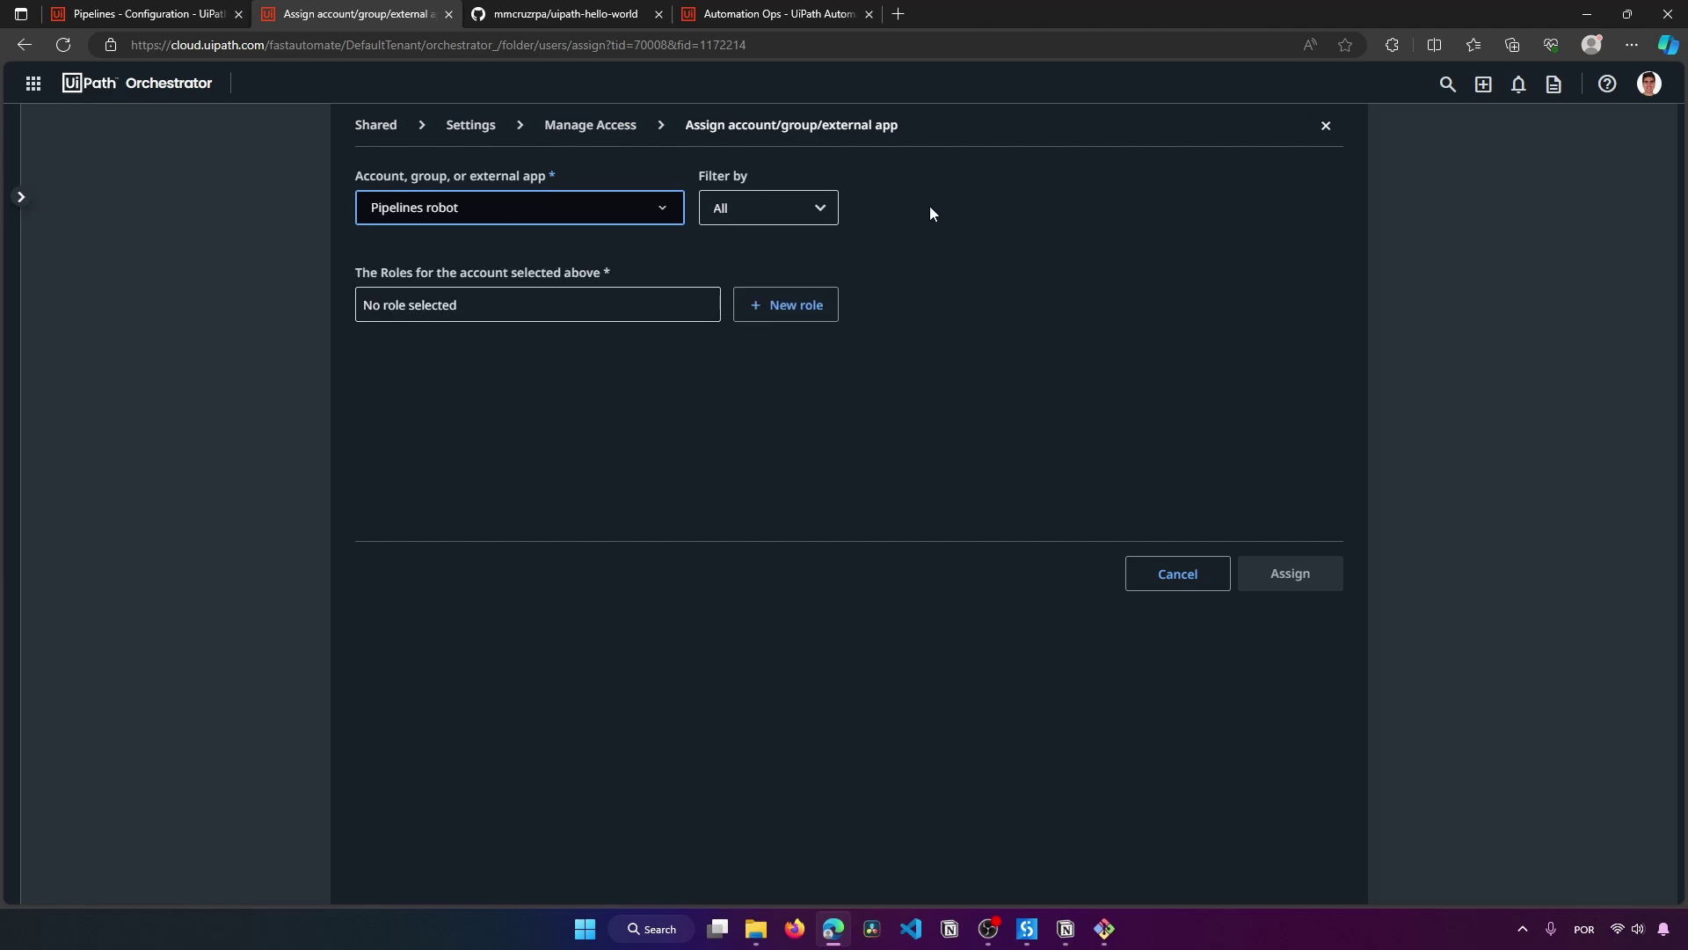
{"action": "left_click", "coordinate": [453, 305]}
{"action": "scroll", "coordinate": [550, 381], "scroll_direction": "down", "scroll_amount": 3}
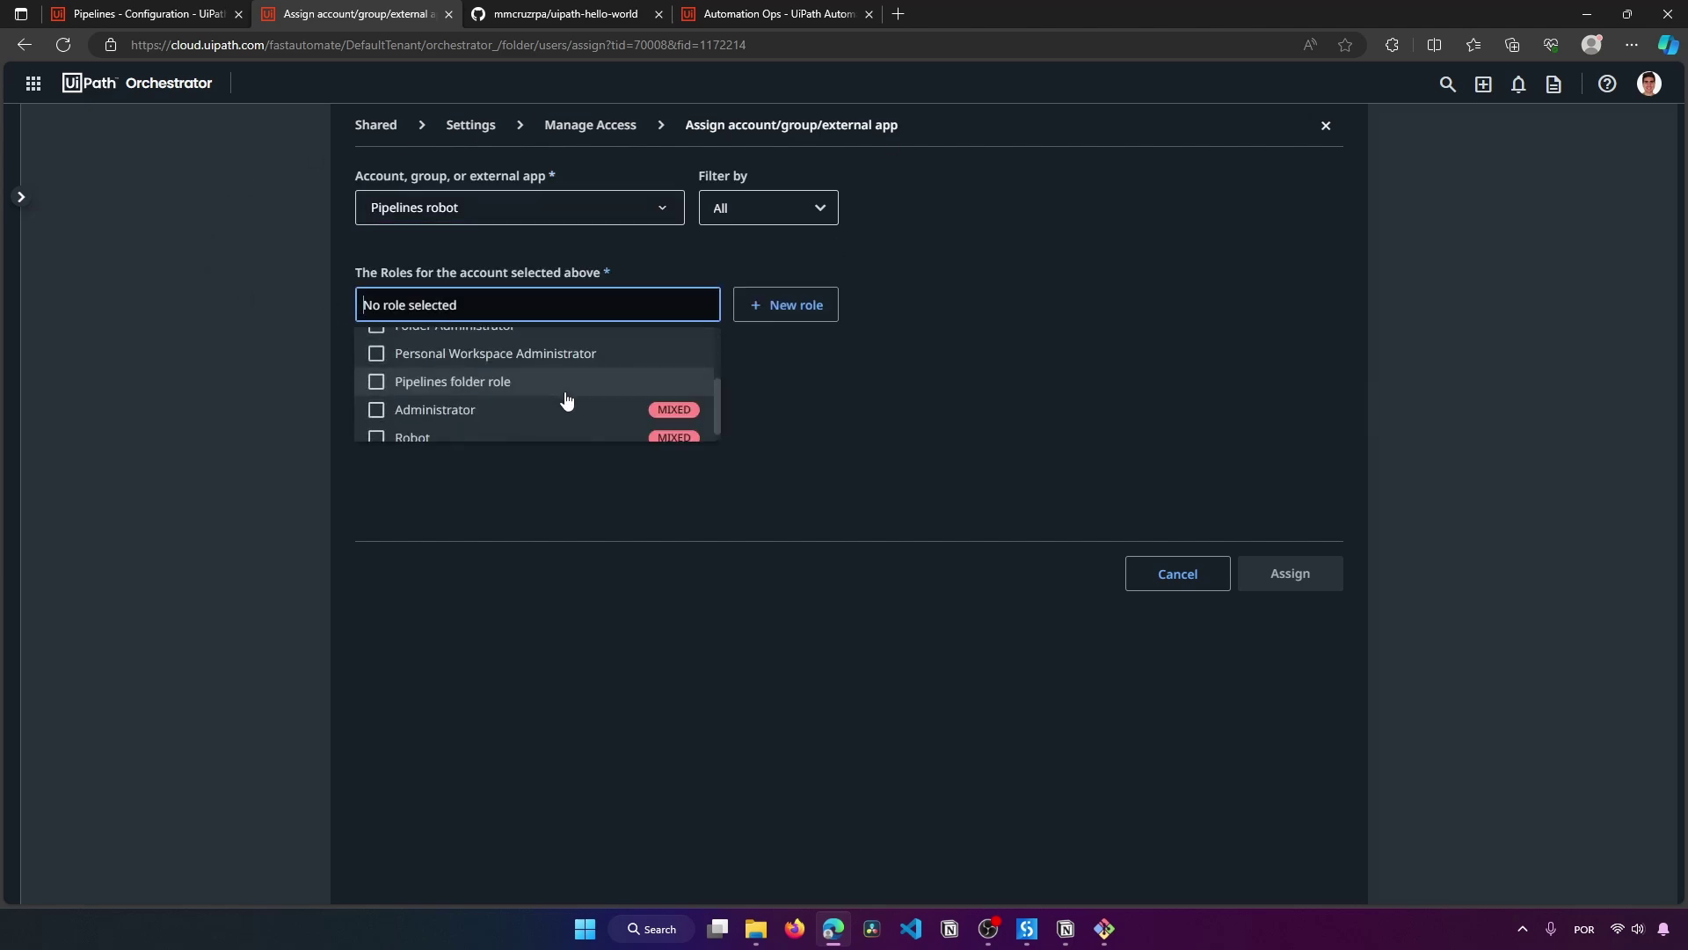
{"action": "left_click", "coordinate": [486, 384]}
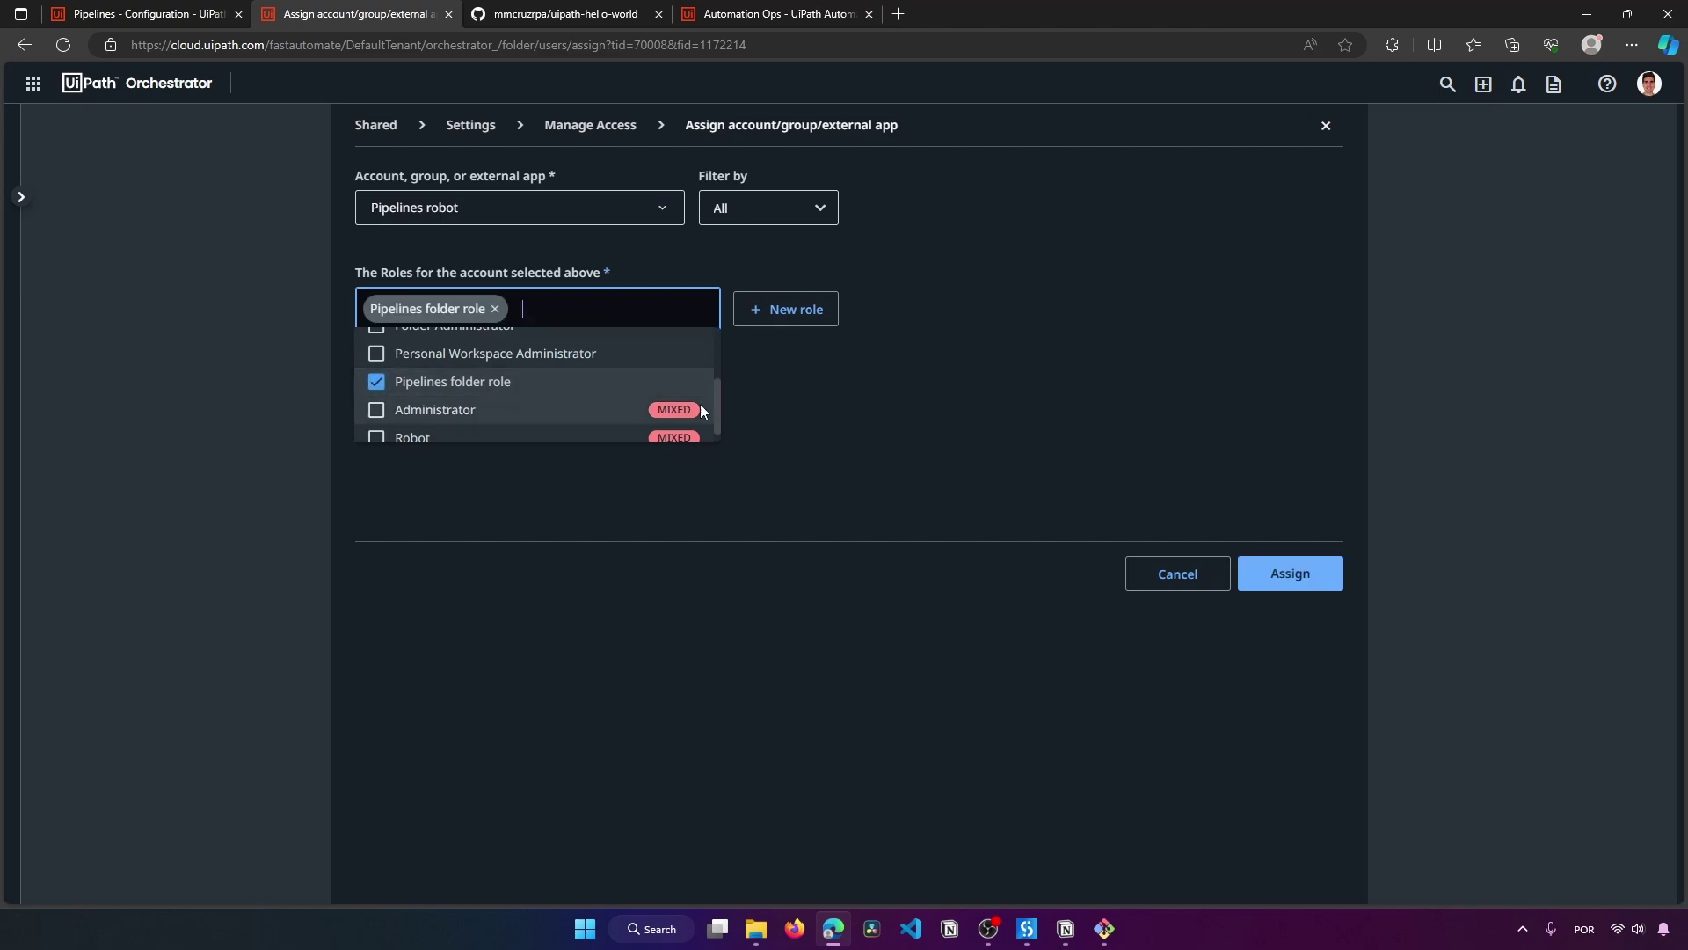
{"action": "left_click", "coordinate": [1183, 471]}
{"action": "left_click", "coordinate": [1292, 579]}
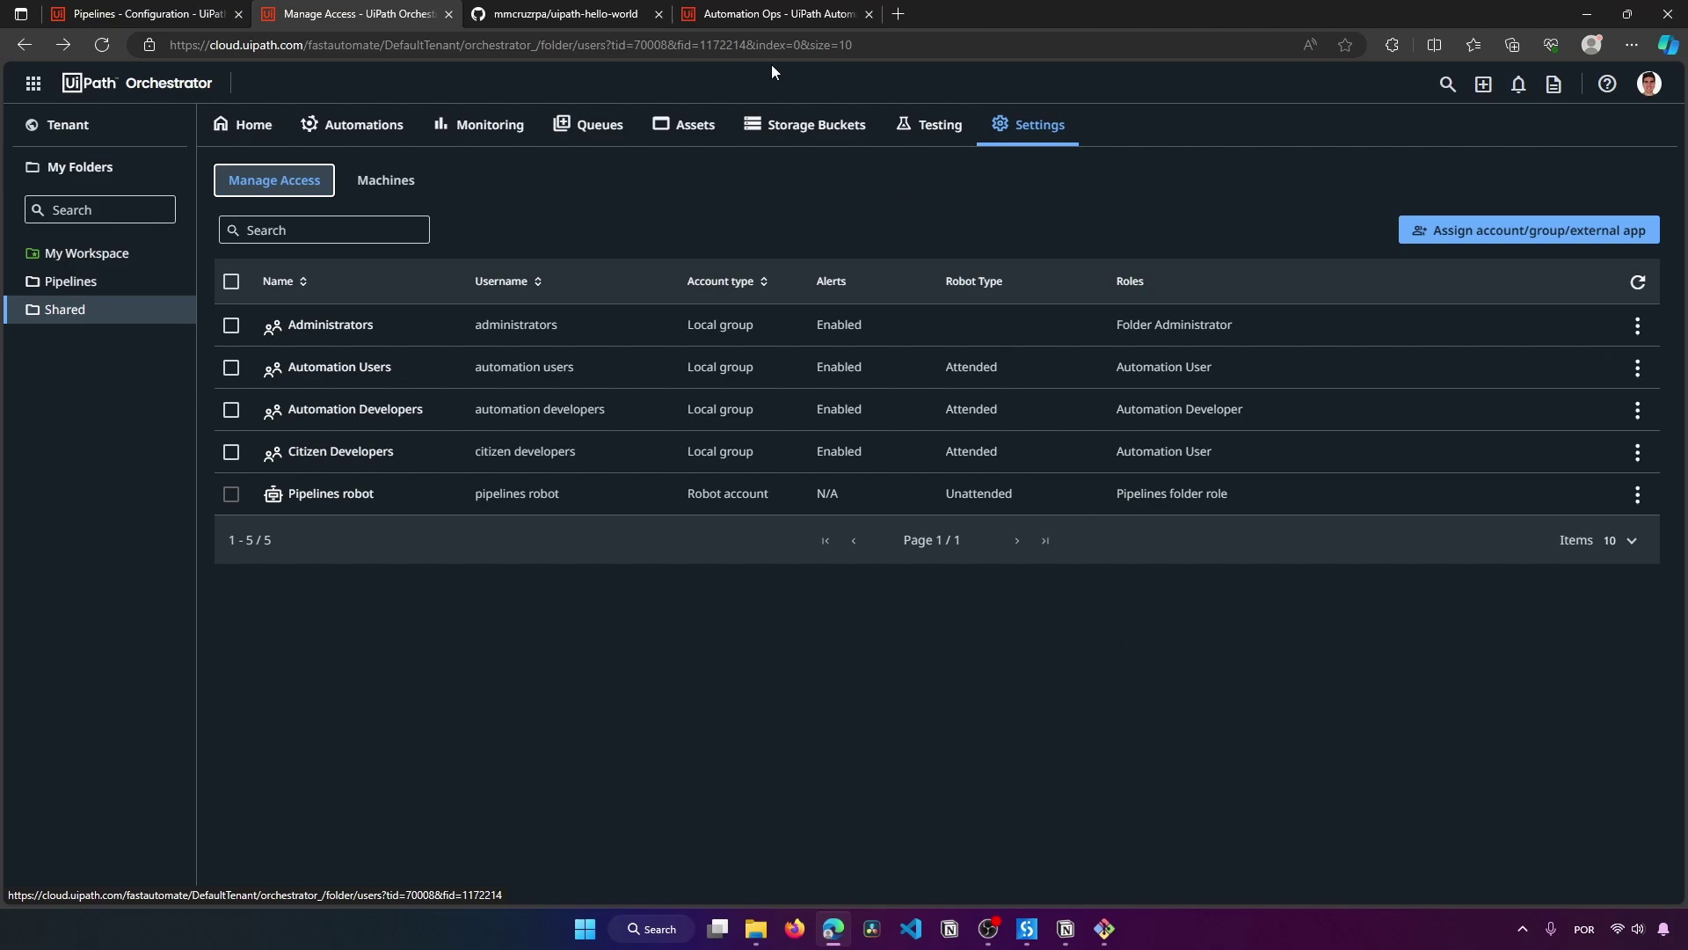
{"action": "left_click", "coordinate": [248, 124]}
Step: In Automation Ops, open the uipath-hello-world - Update.process.from.code pipeline and try to start a new job
{"action": "left_click", "coordinate": [397, 251]}
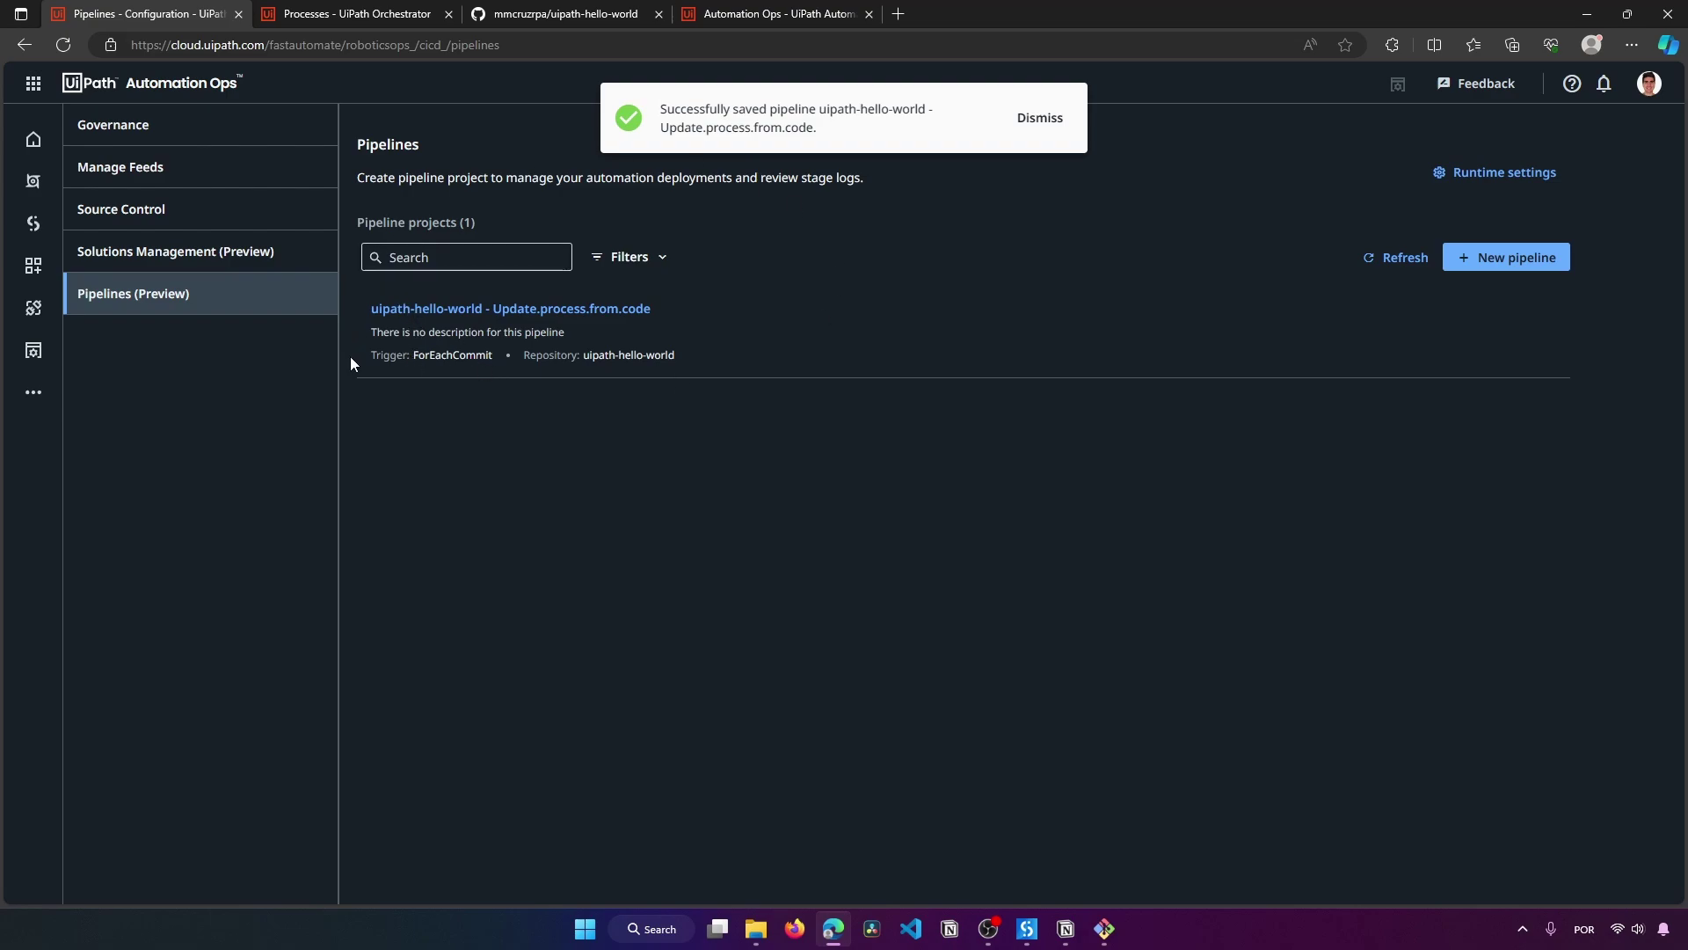
{"action": "left_click", "coordinate": [436, 310]}
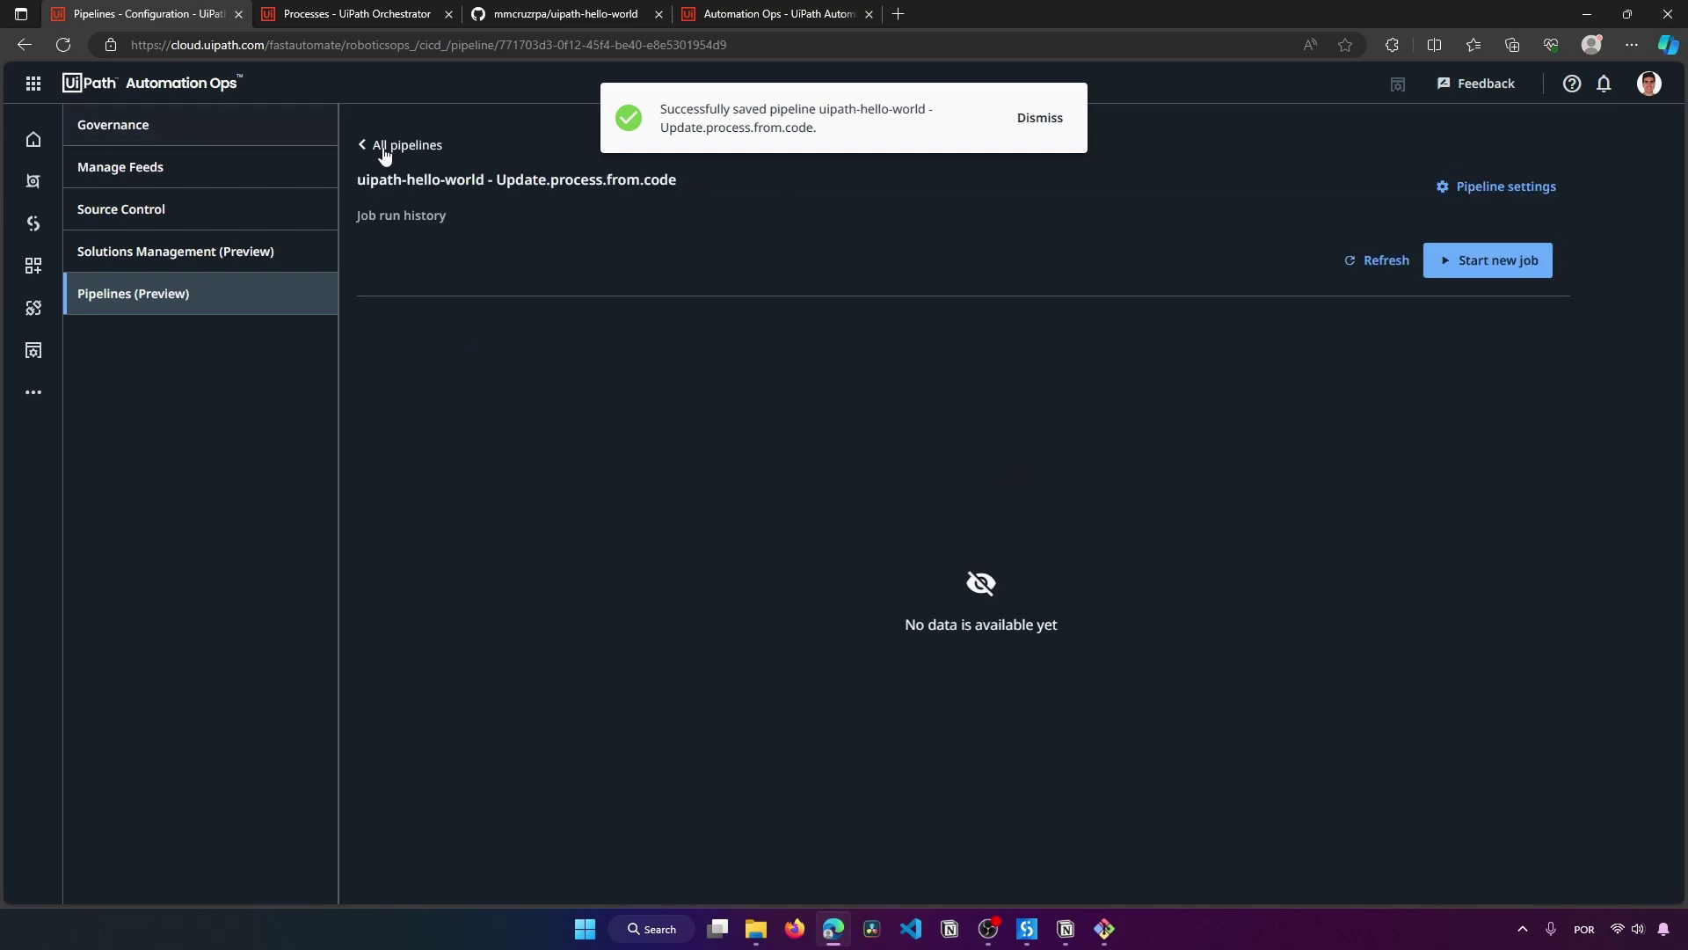
{"action": "left_click", "coordinate": [385, 154]}
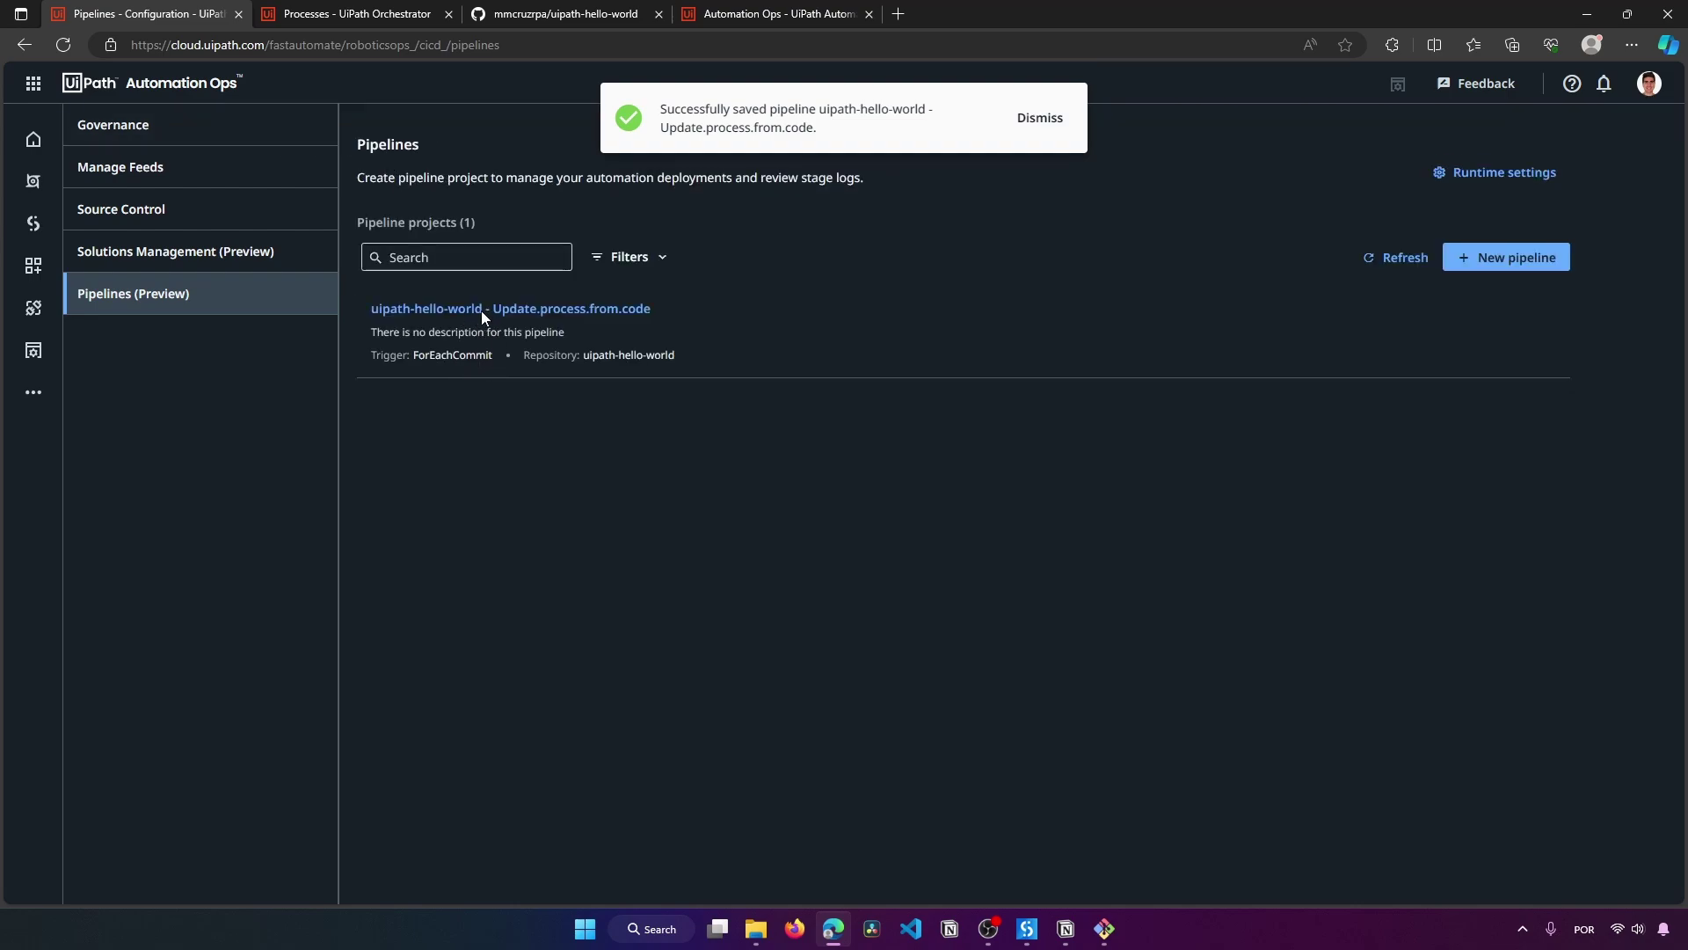
{"action": "left_click", "coordinate": [482, 309]}
{"action": "left_click", "coordinate": [1031, 121]}
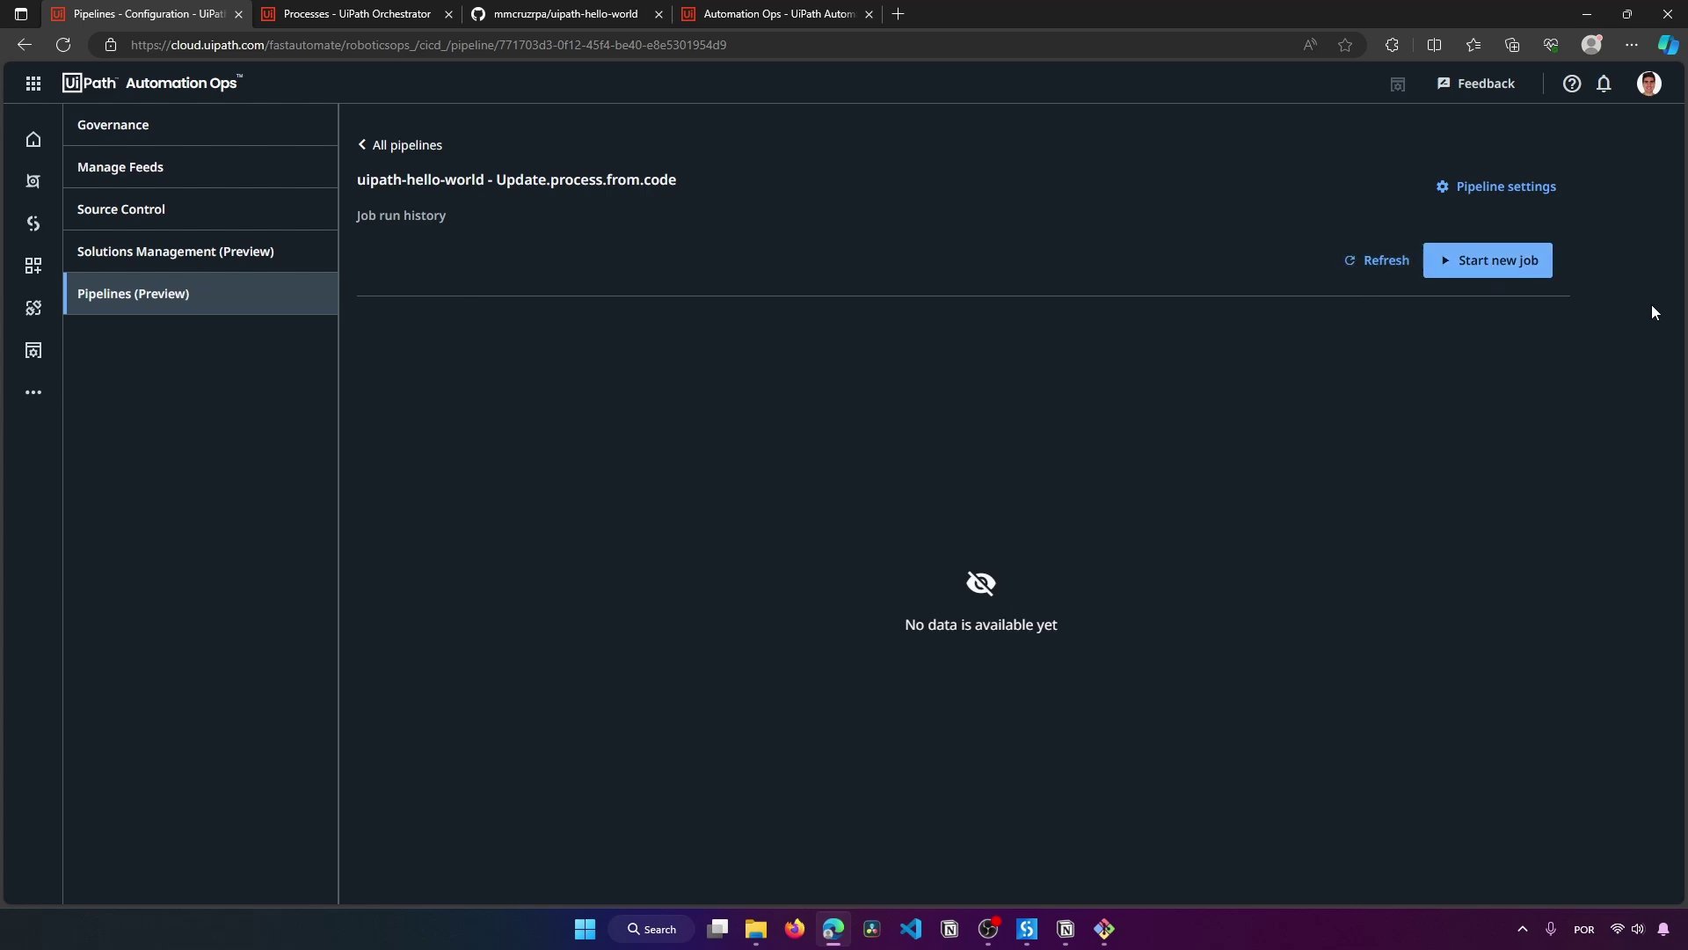
{"action": "left_click", "coordinate": [1516, 272]}
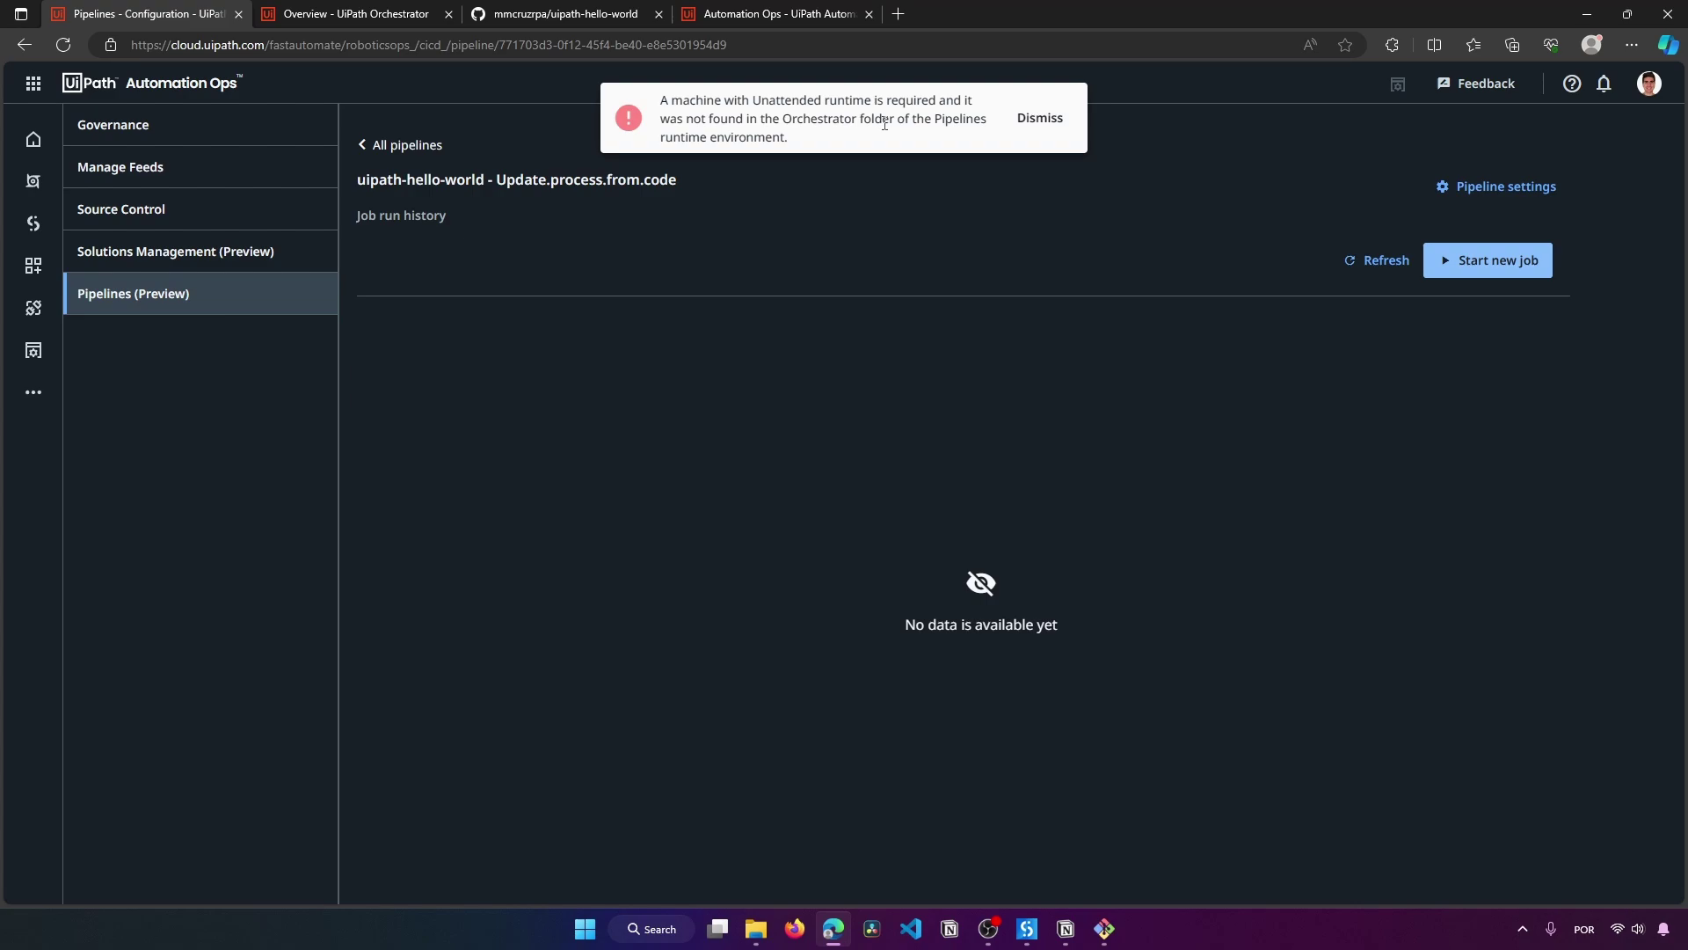
Step: In the Orchestrator tenant, set the workspace machine template's Production (Unattended) runtime licenses to 1 and save the update
{"action": "left_click", "coordinate": [352, 13]}
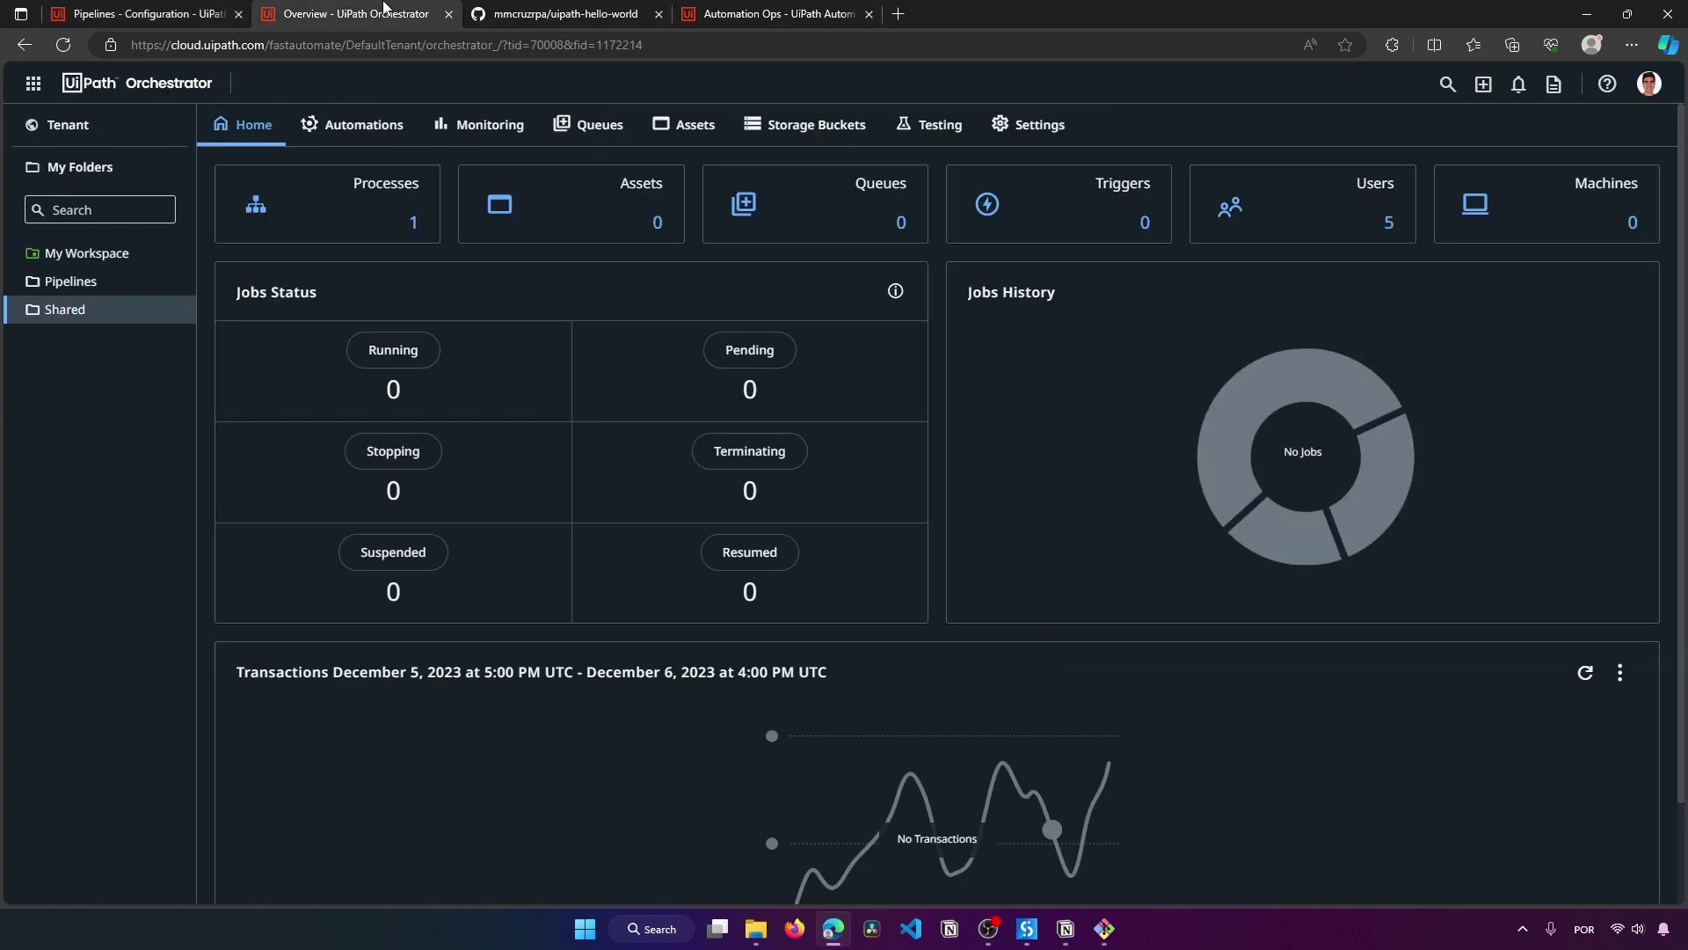
{"action": "left_click", "coordinate": [164, 128]}
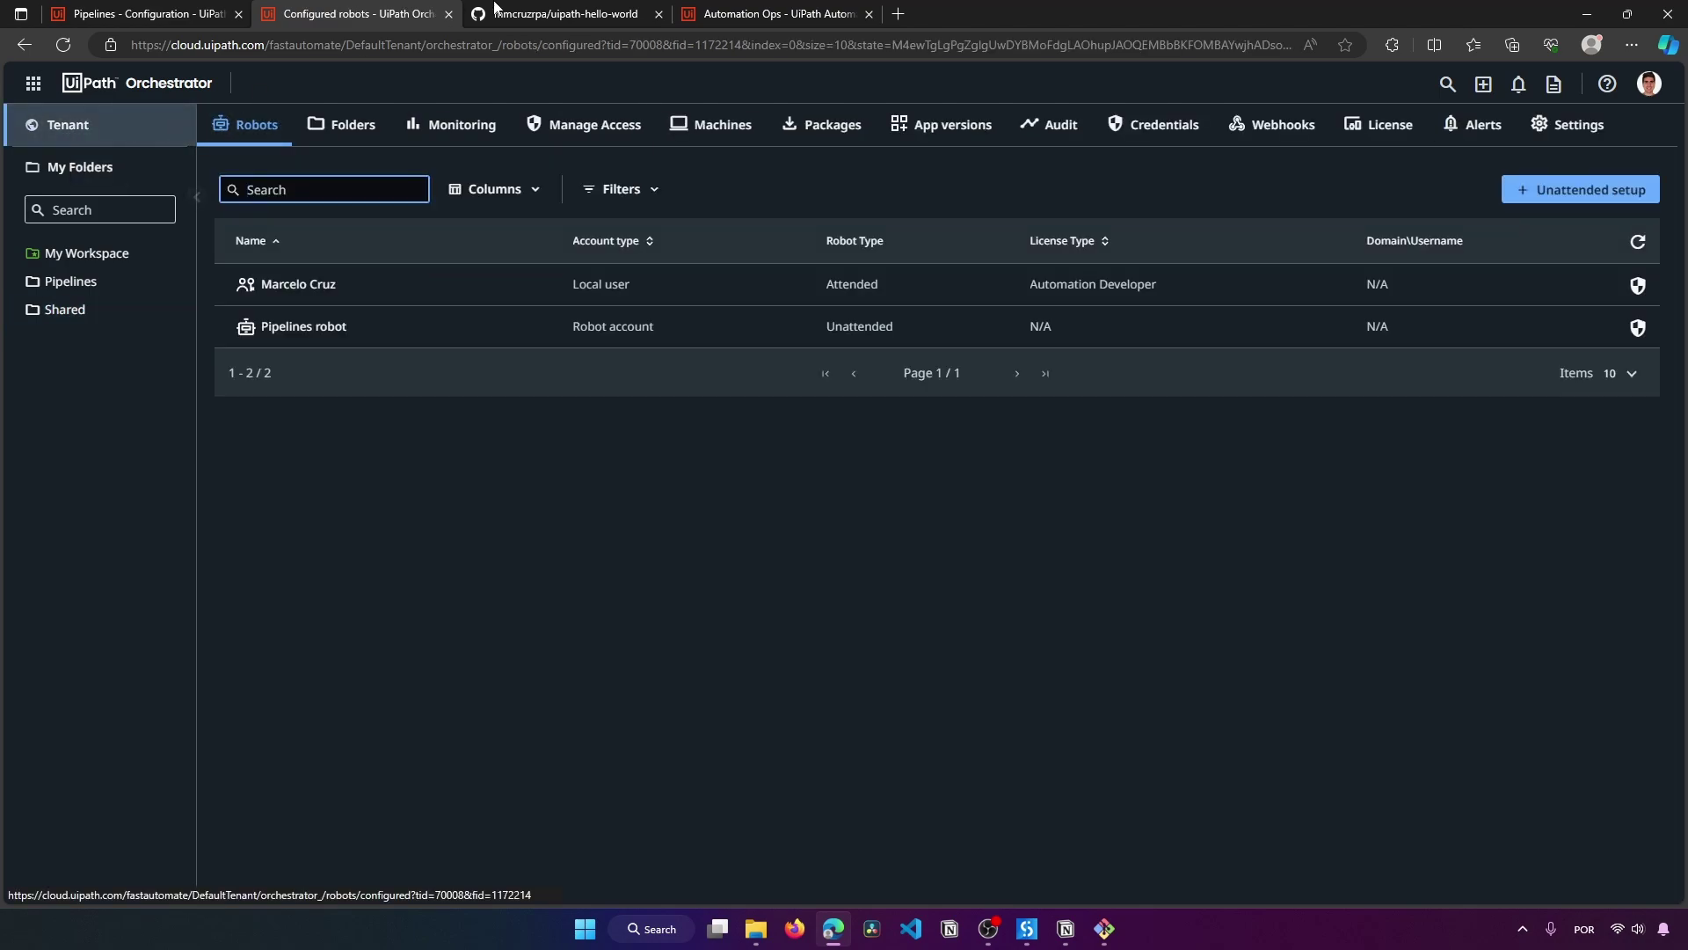
{"action": "left_click", "coordinate": [729, 119]}
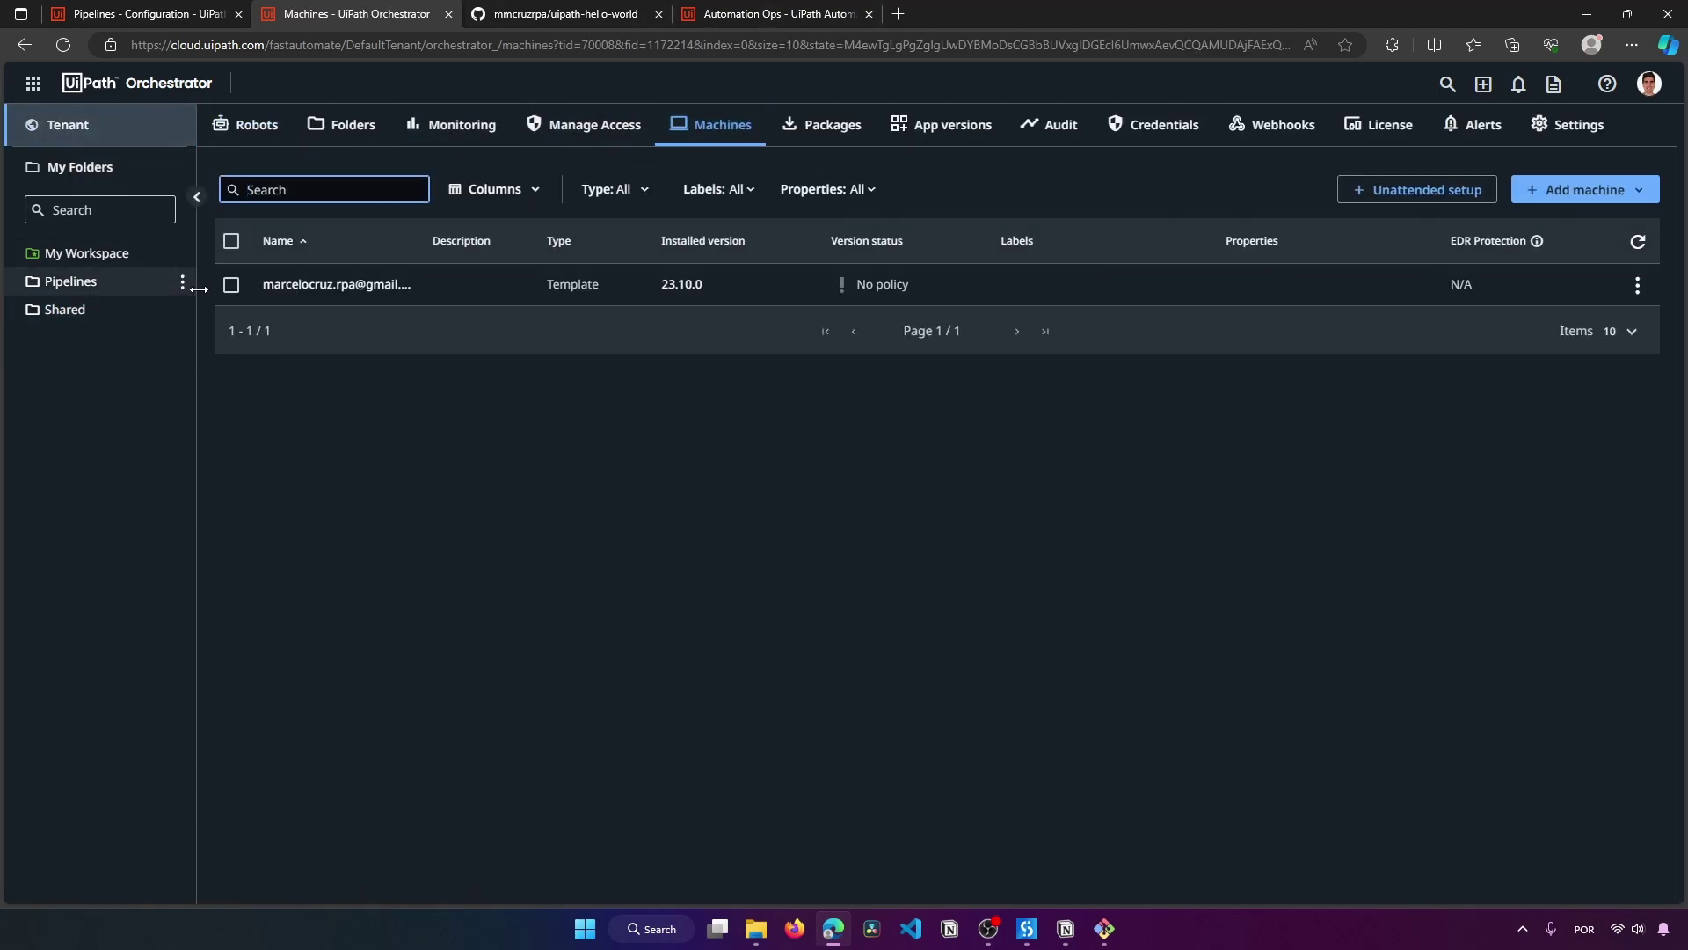
{"action": "left_click_drag", "start_coordinate": [264, 290], "coordinate": [546, 302]}
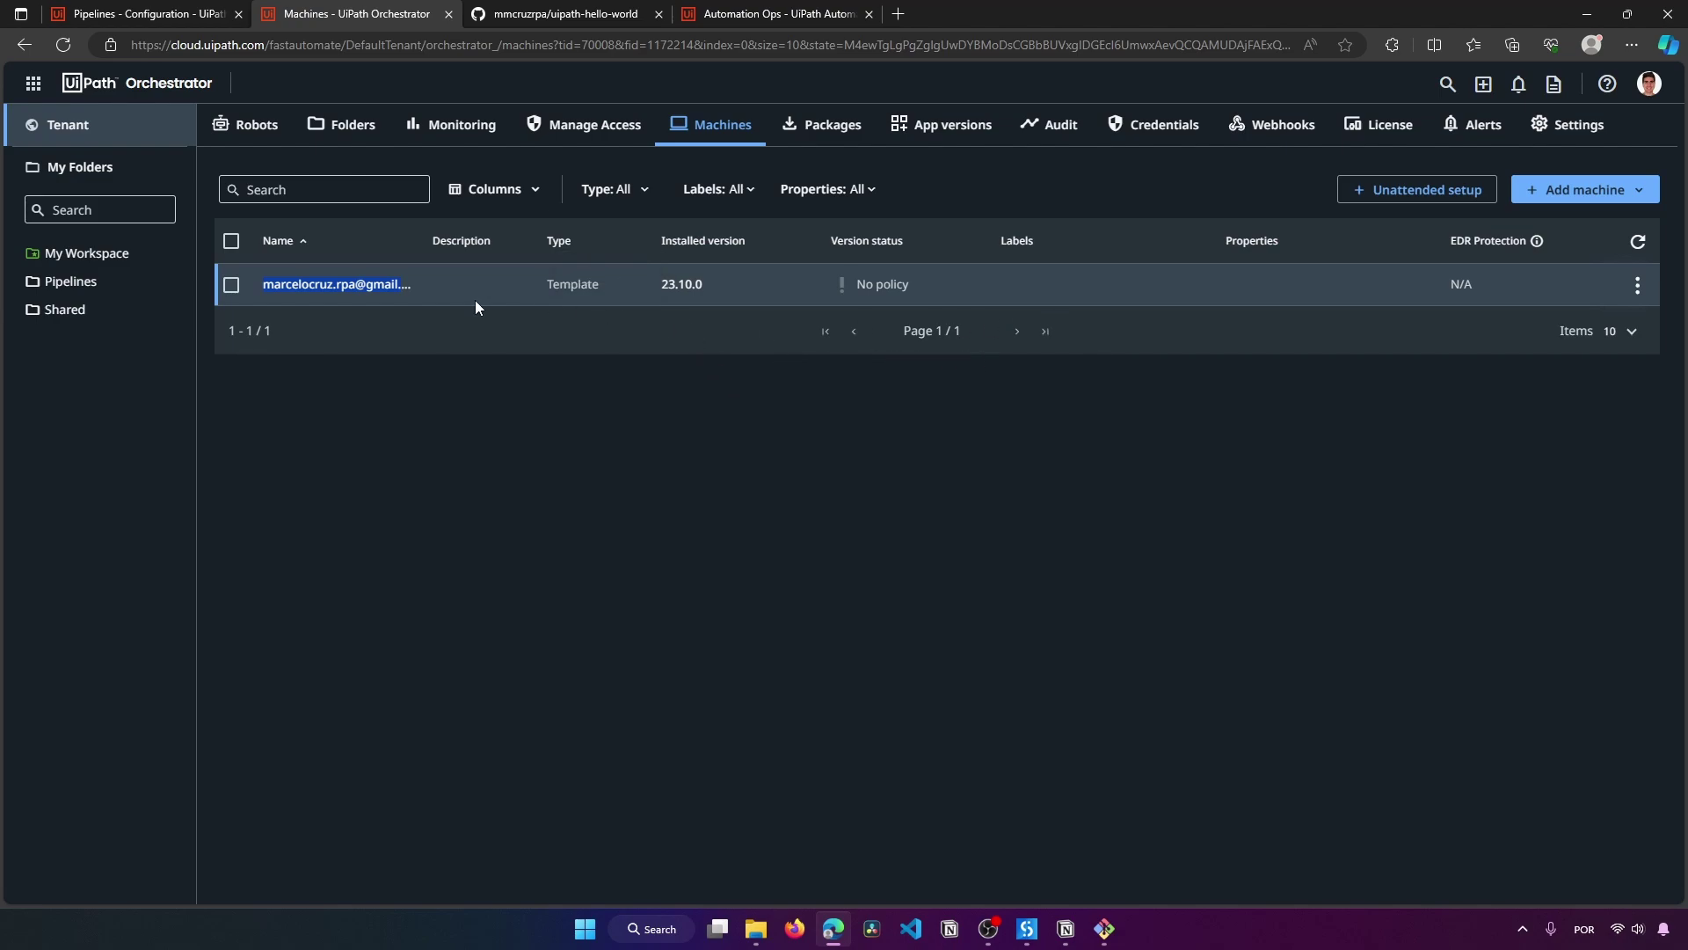
{"action": "left_click", "coordinate": [1637, 284]}
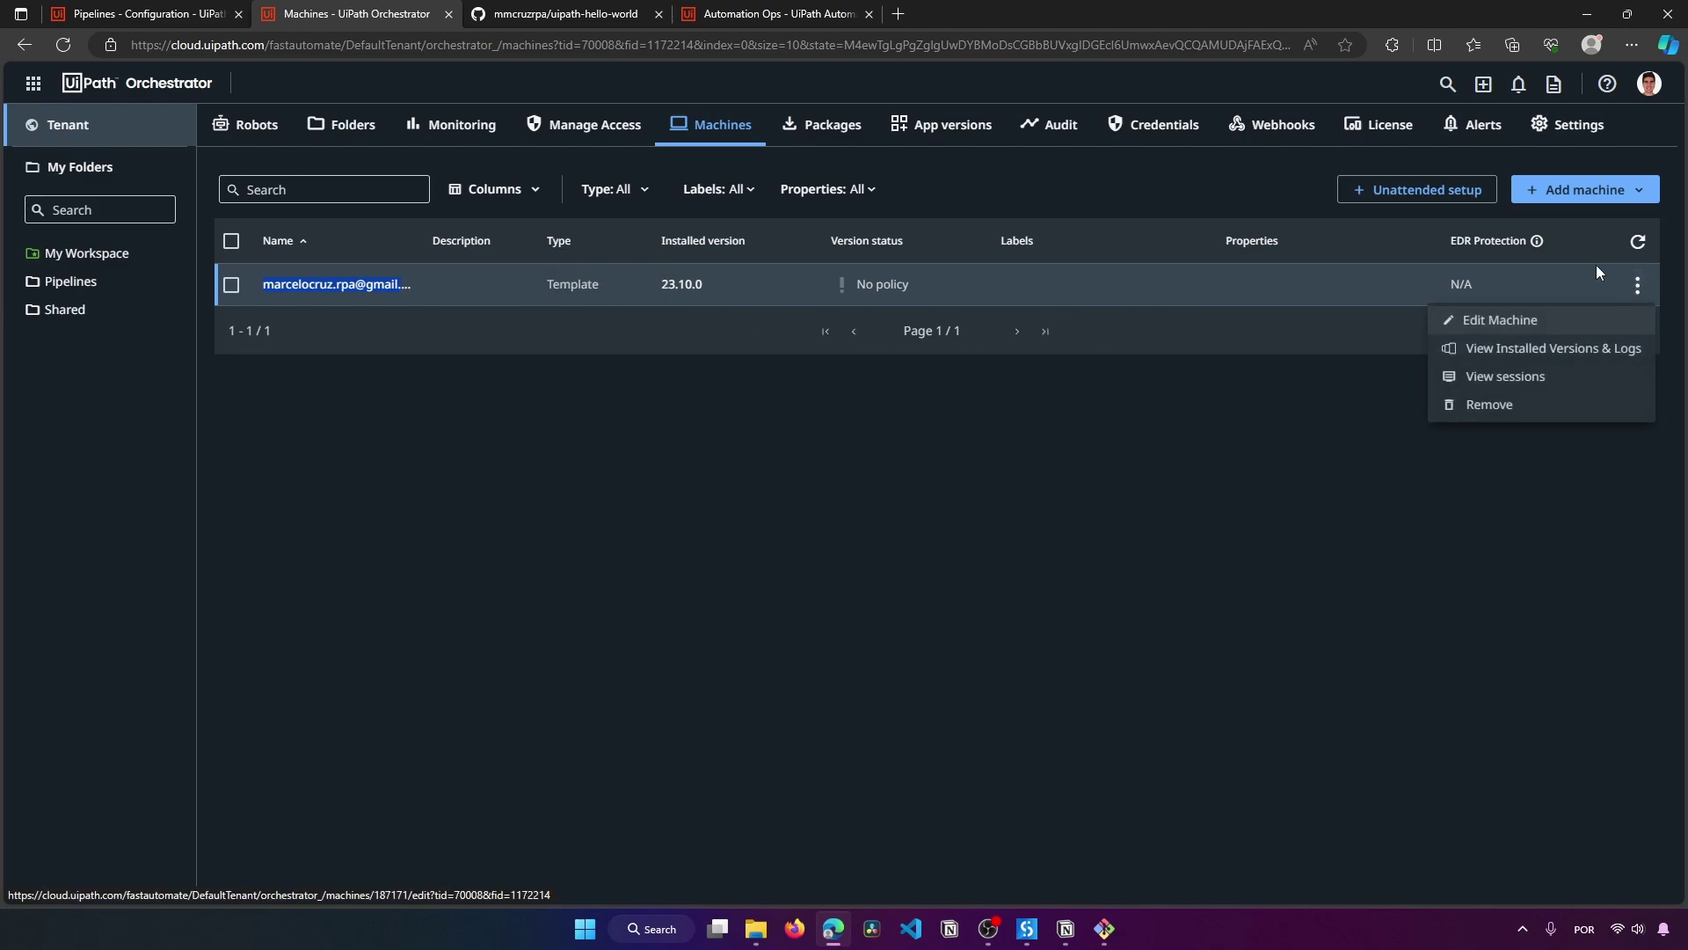
{"action": "left_click", "coordinate": [1481, 321]}
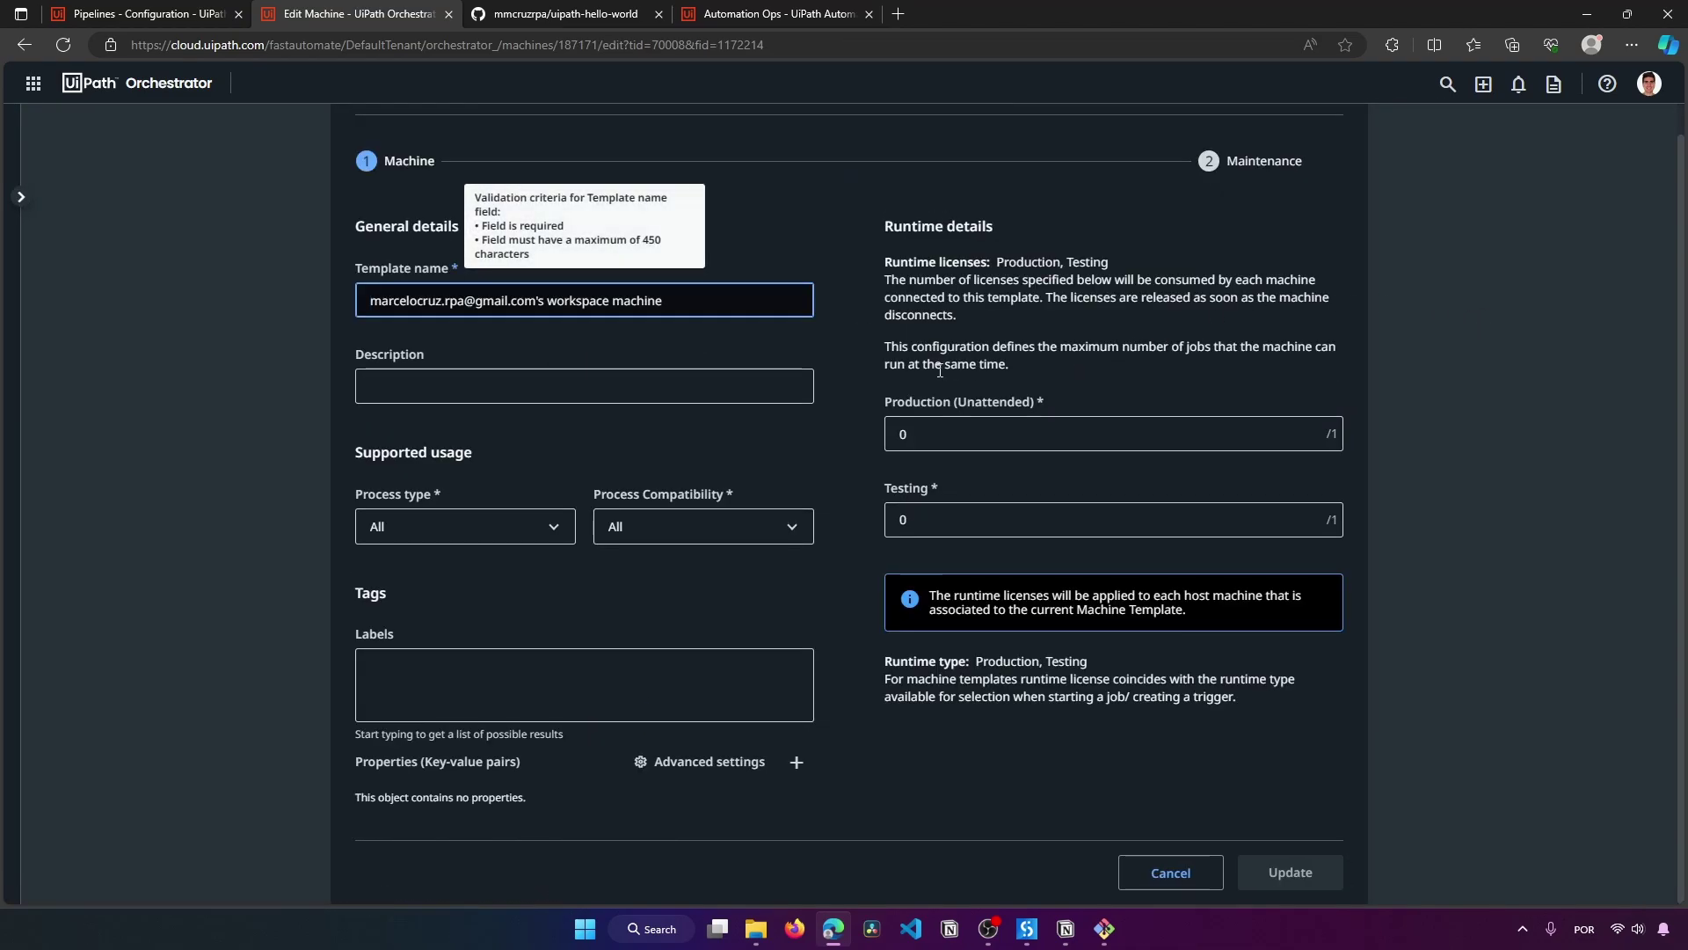
{"action": "left_click", "coordinate": [919, 431]}
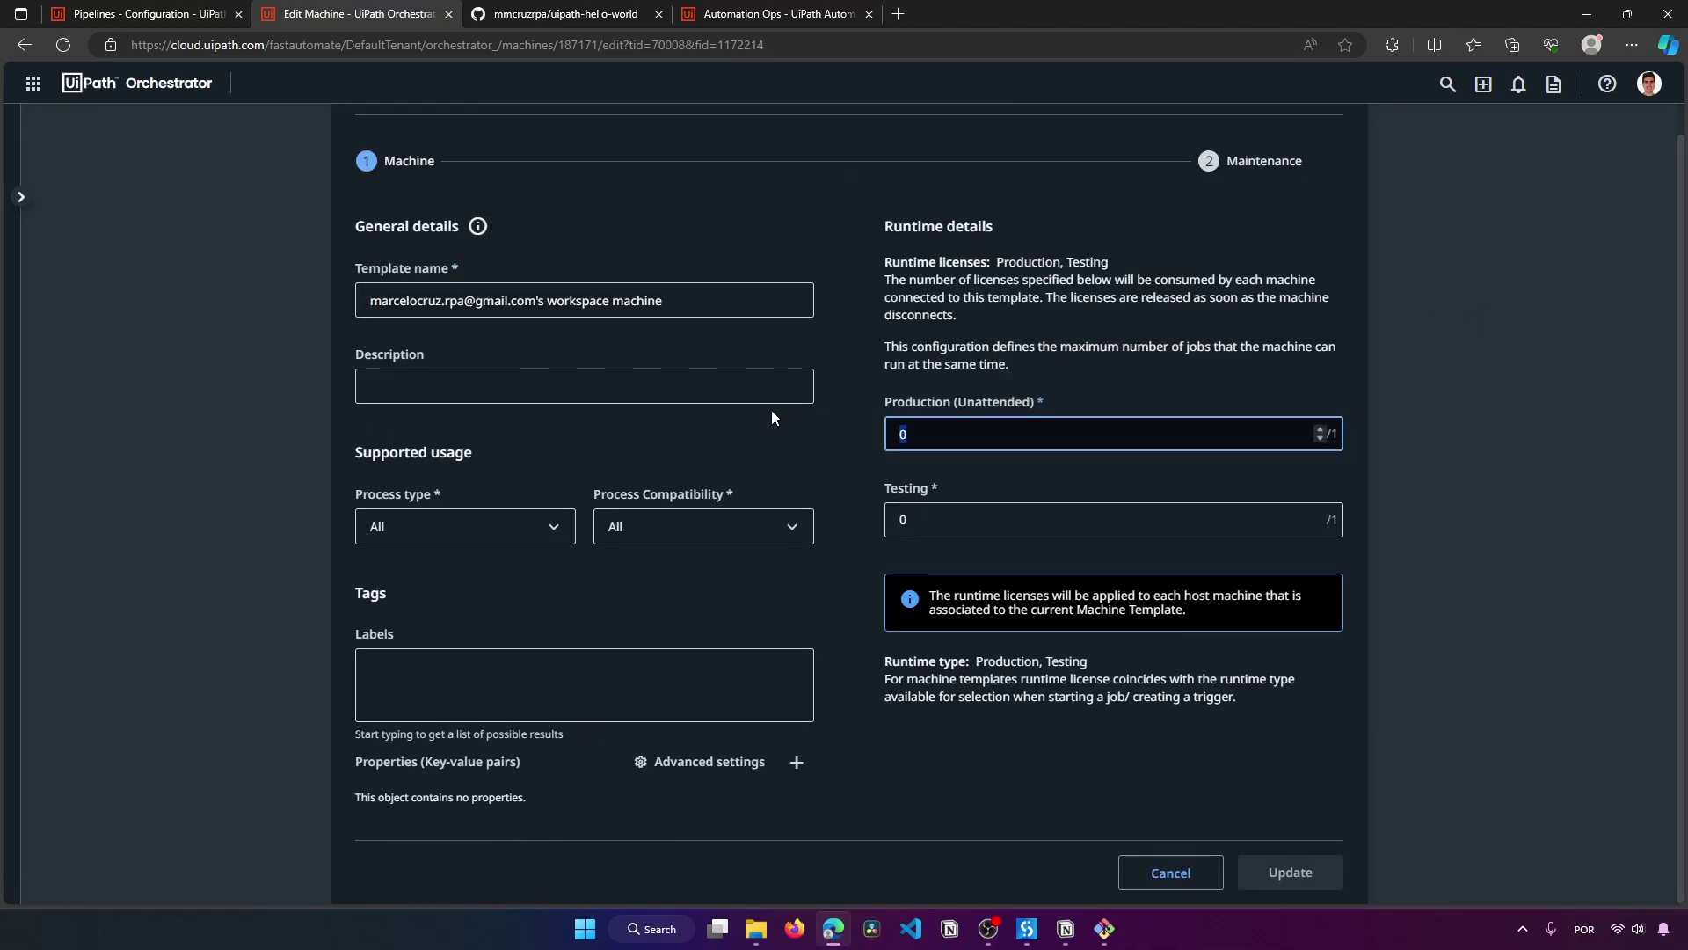
{"action": "type", "text": "1"}
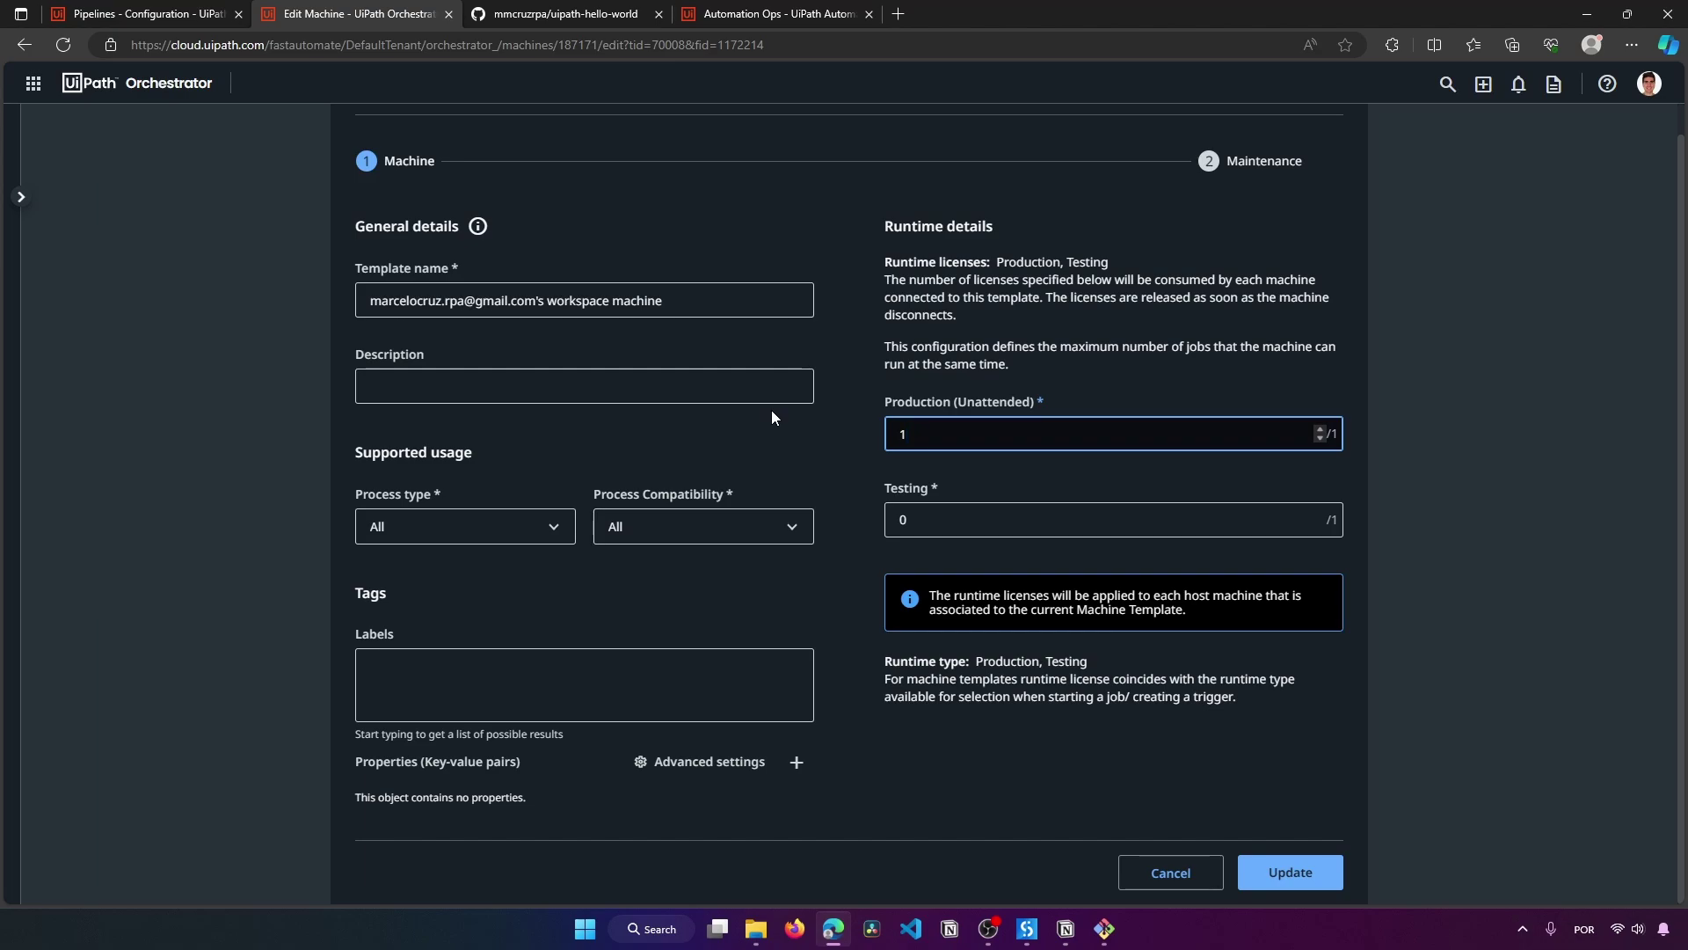
{"action": "left_click", "coordinate": [1320, 871]}
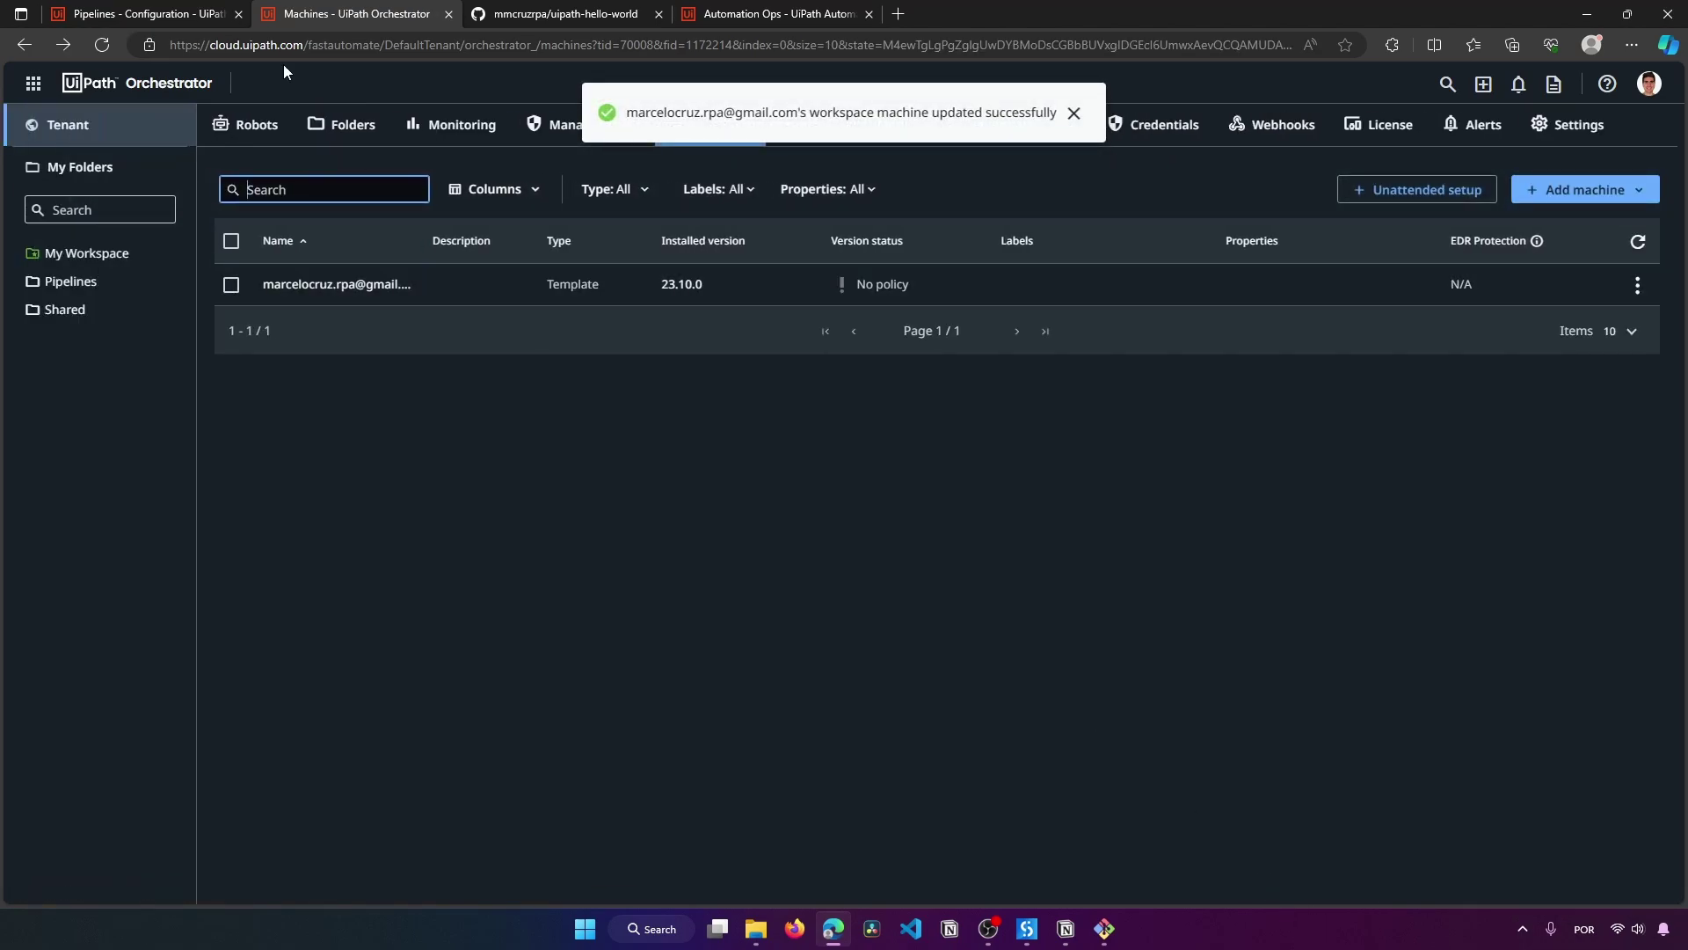
Step: Return to the pipeline in Automation Ops, dismiss the notification and start a new job
{"action": "left_click", "coordinate": [167, 12]}
{"action": "left_click", "coordinate": [1036, 118]}
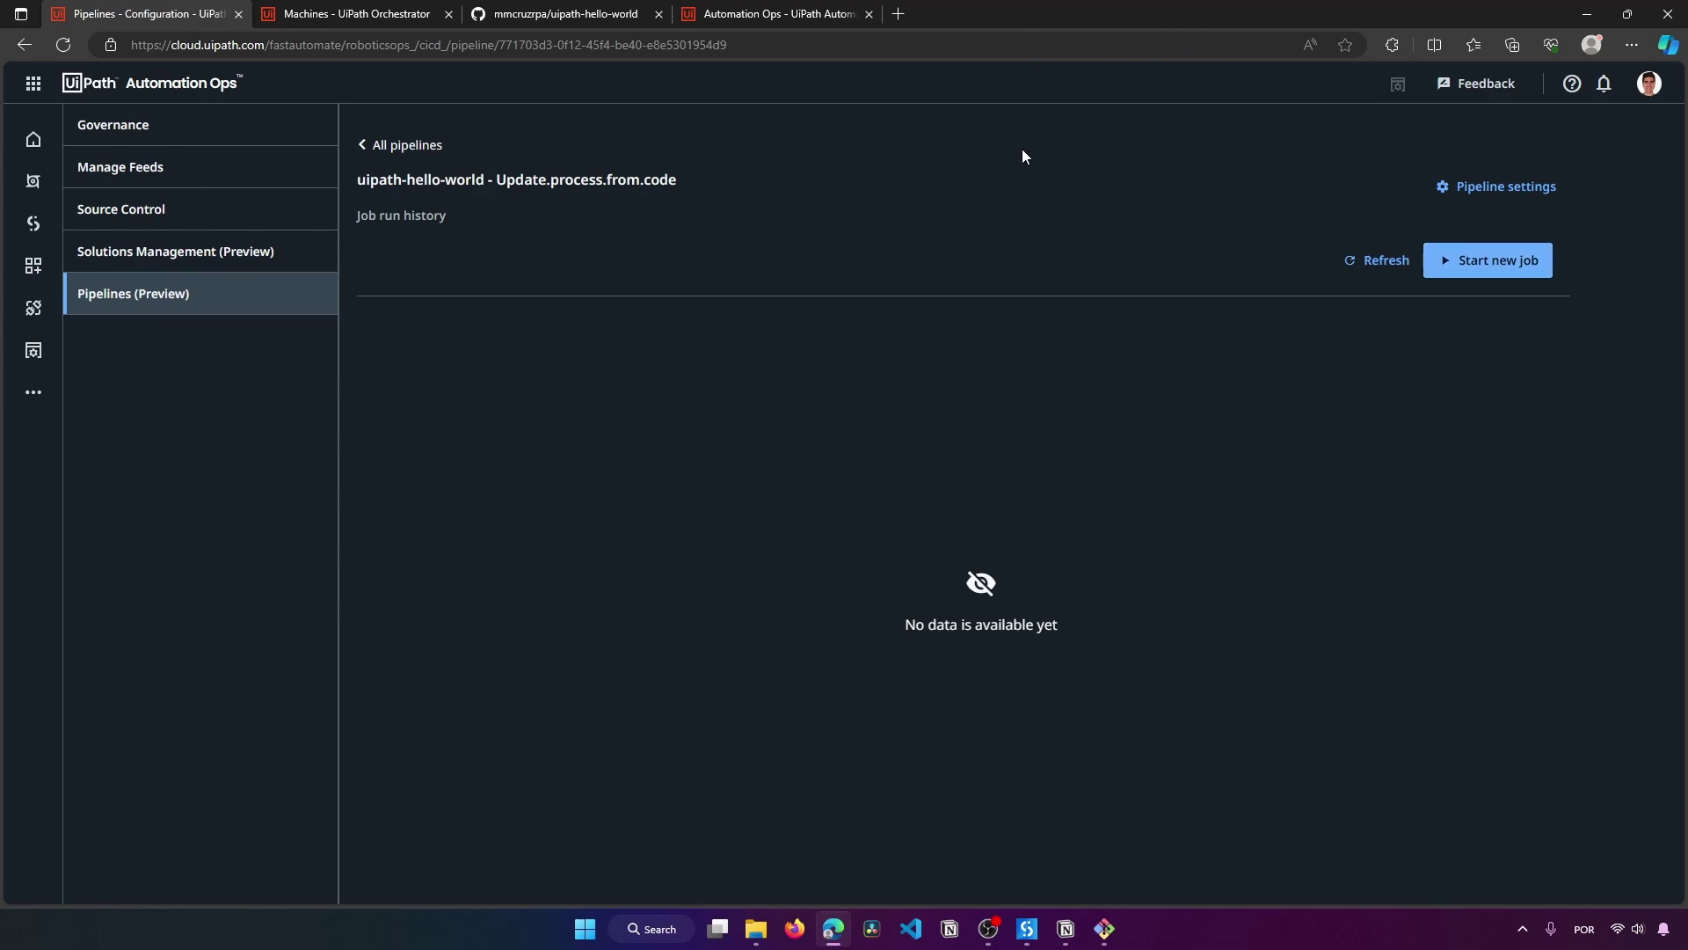
{"action": "left_click", "coordinate": [1482, 265]}
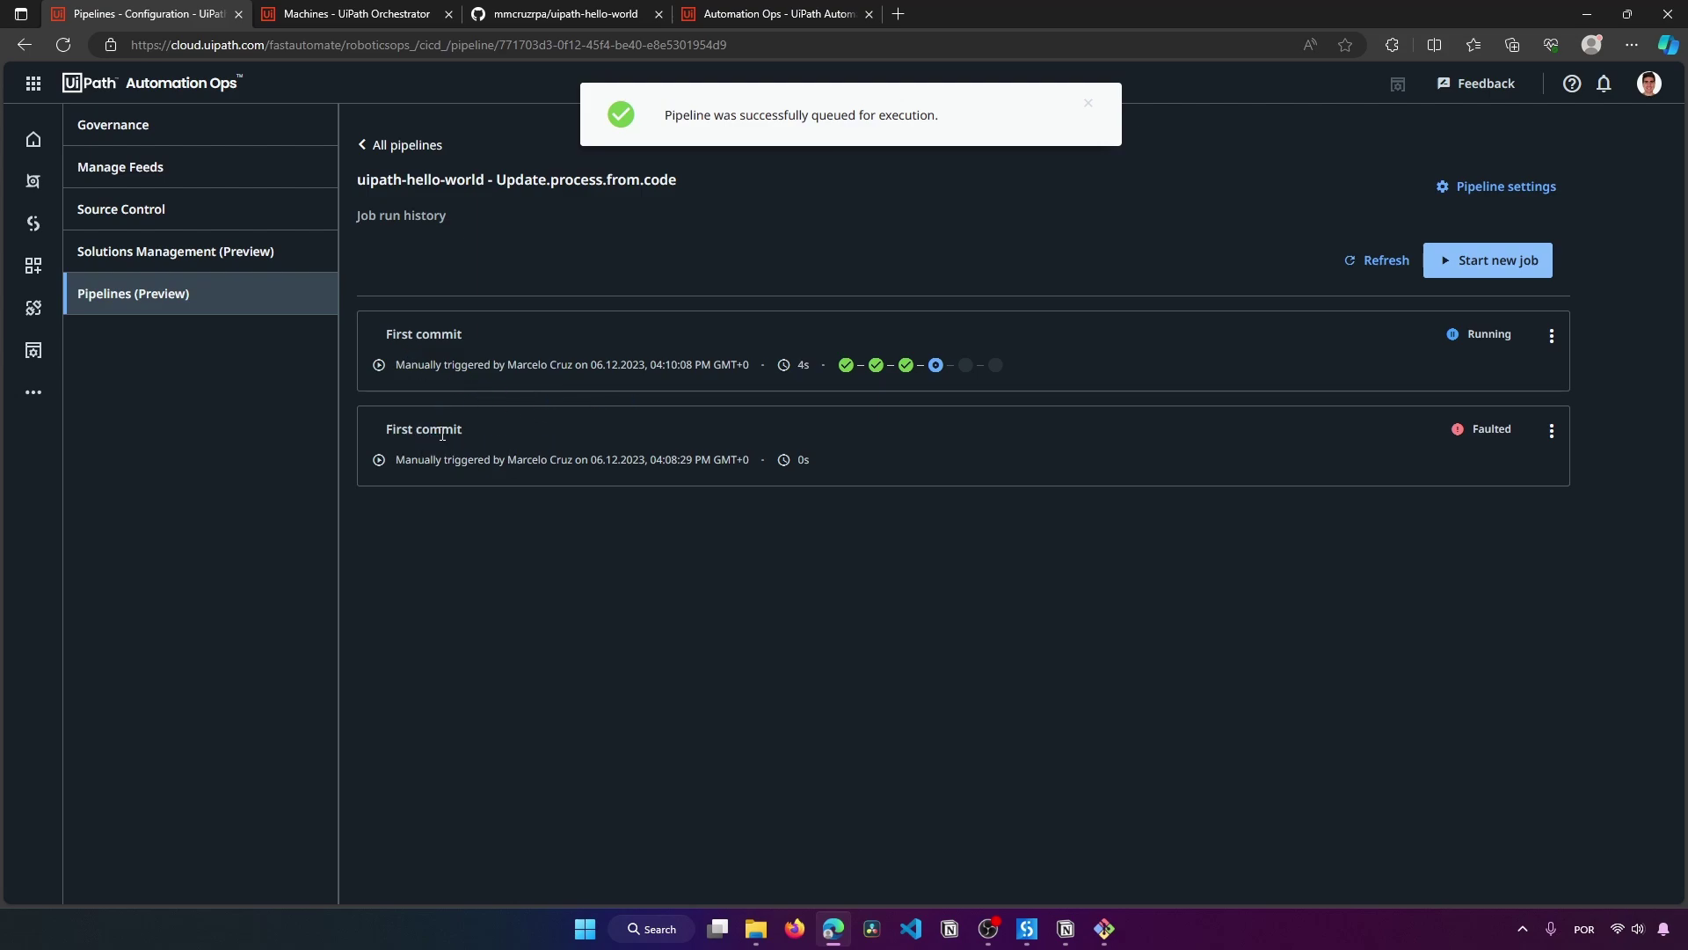
Step: Examine the job run history, checking the earlier run's available options and the new run's trigger details and stage progress
{"action": "left_click", "coordinate": [1550, 432]}
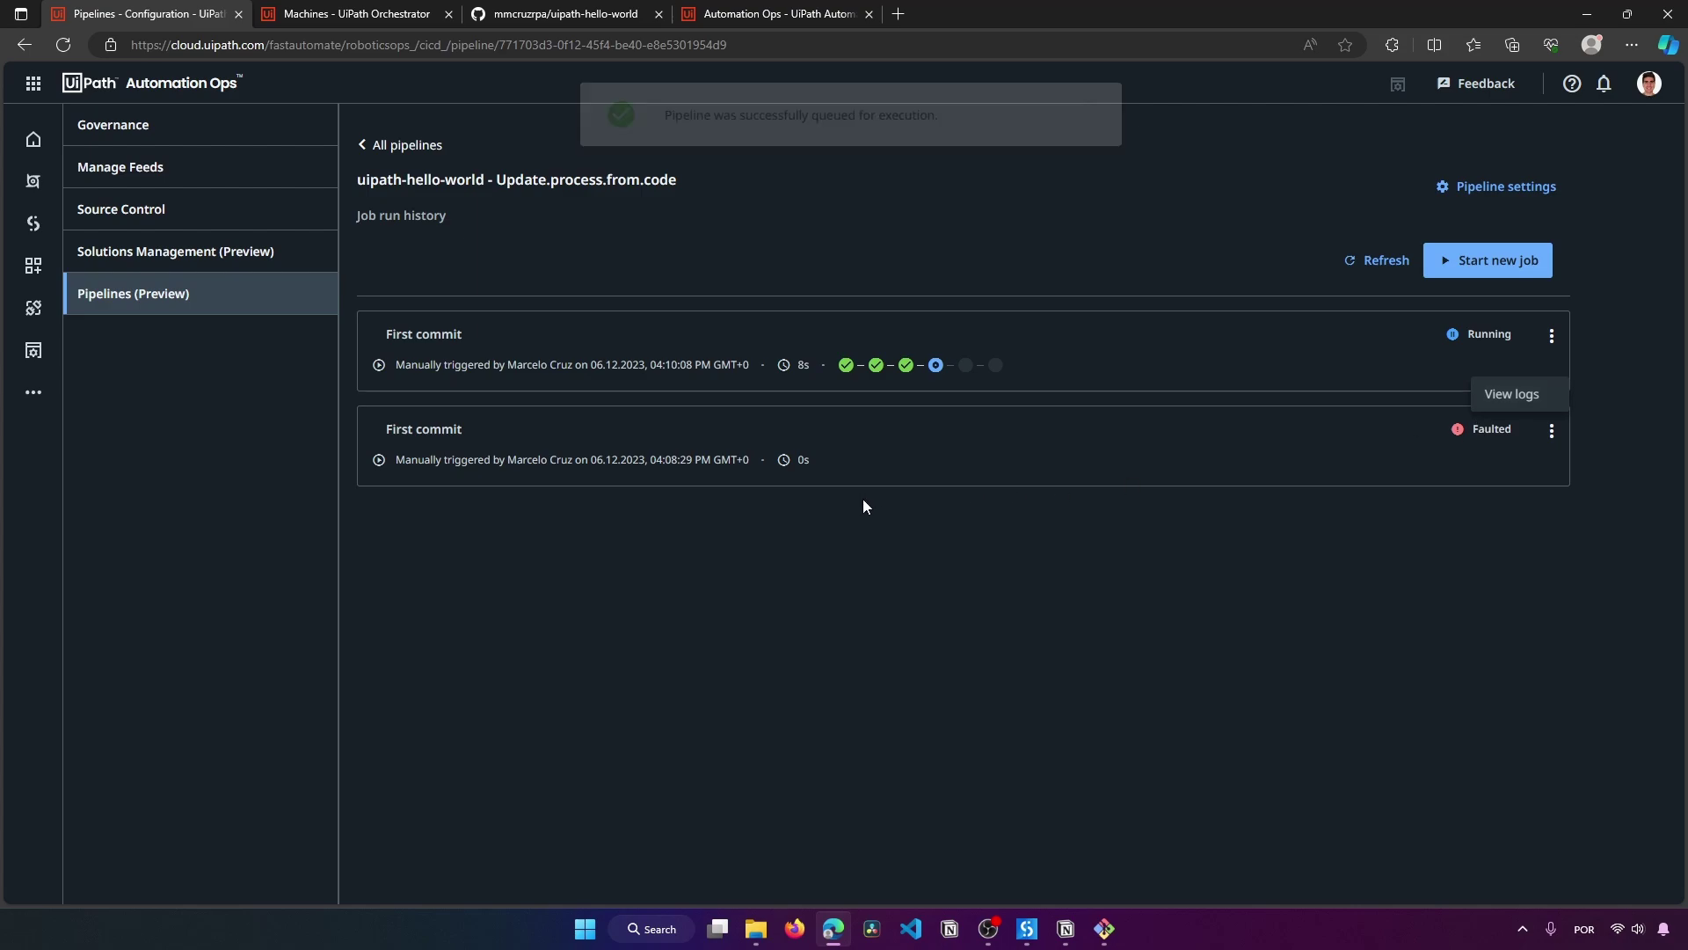
{"action": "left_click", "coordinate": [836, 502]}
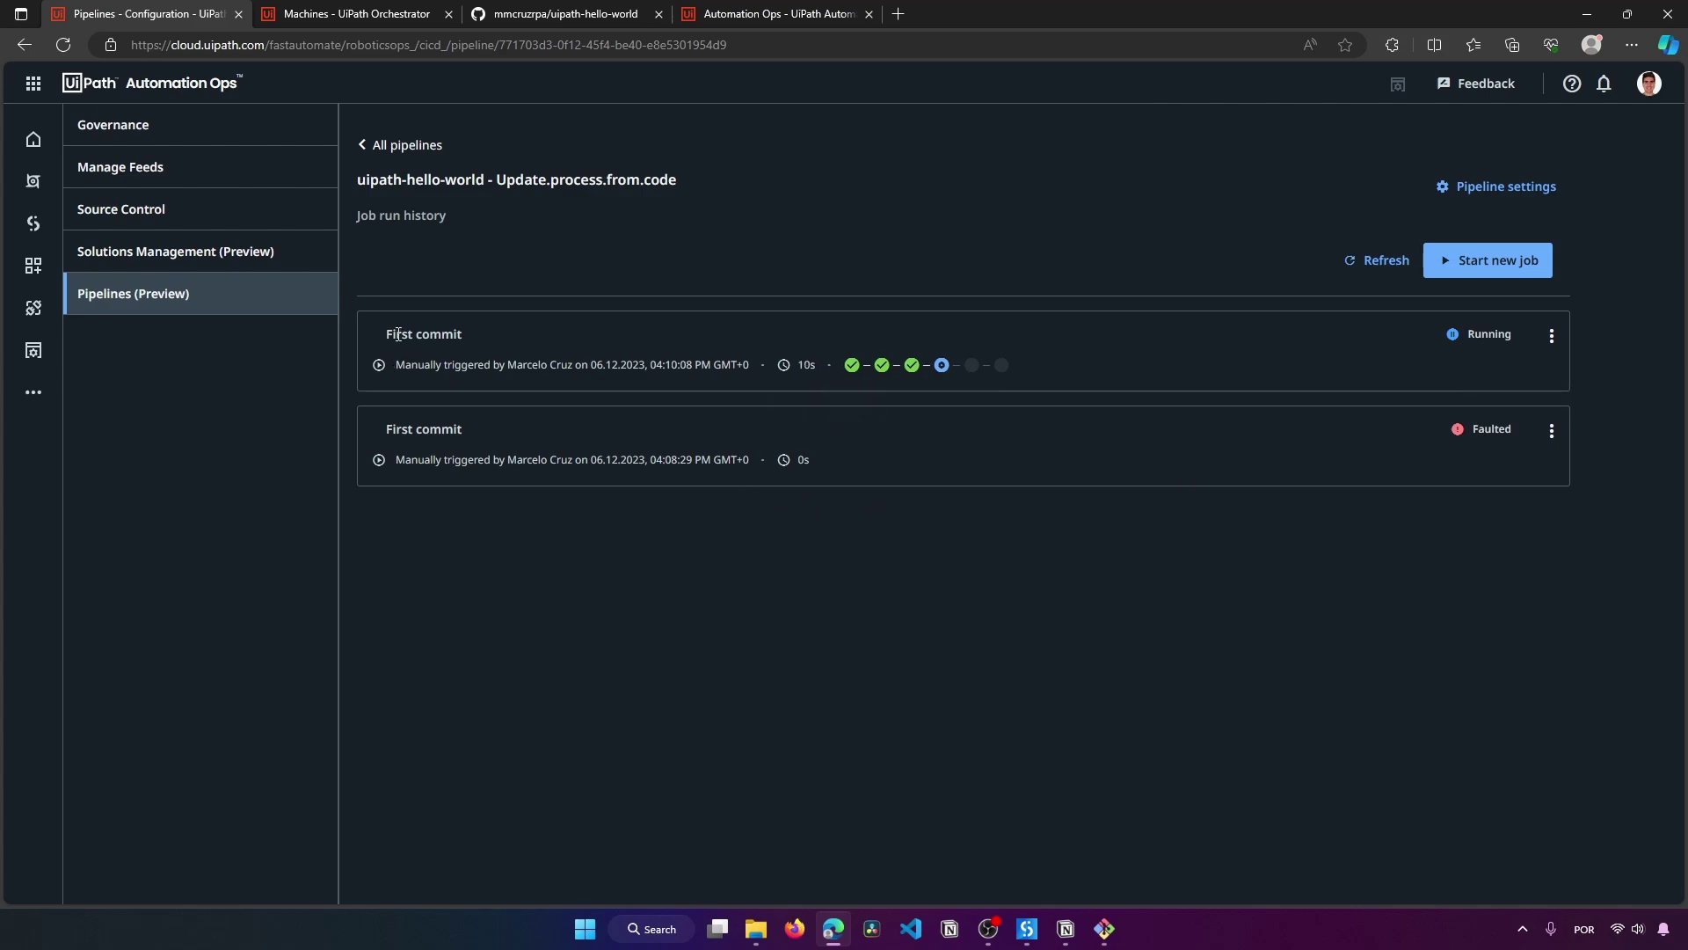
{"action": "left_click_drag", "start_coordinate": [384, 335], "coordinate": [742, 377]}
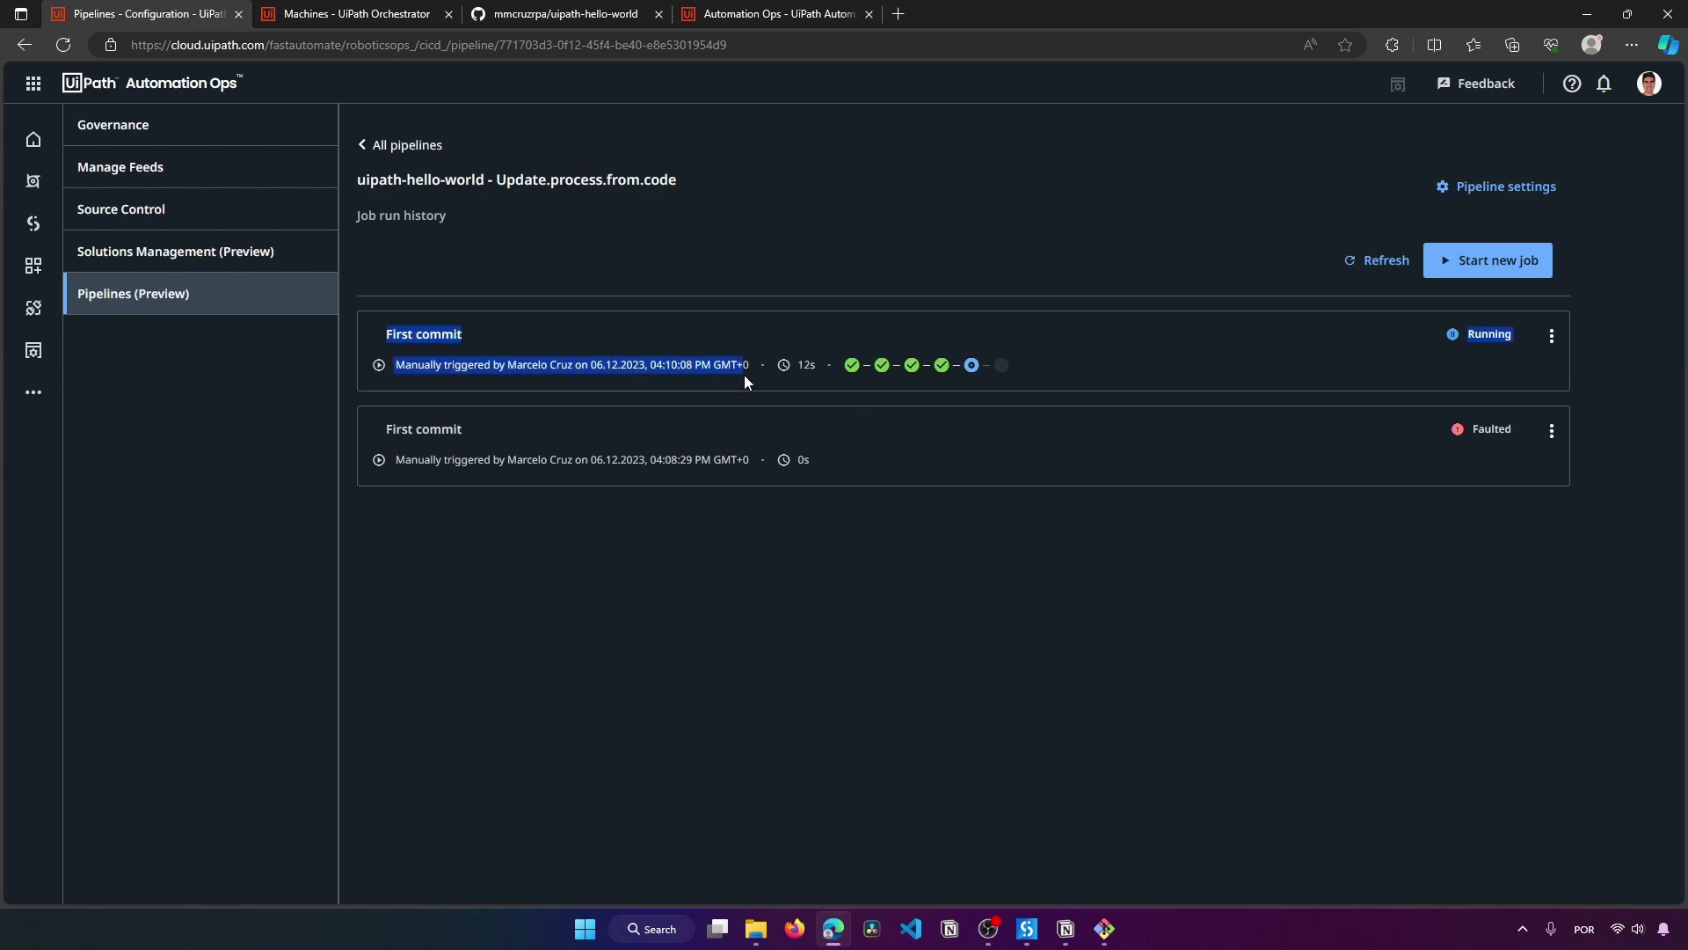
{"action": "left_click", "coordinate": [733, 419]}
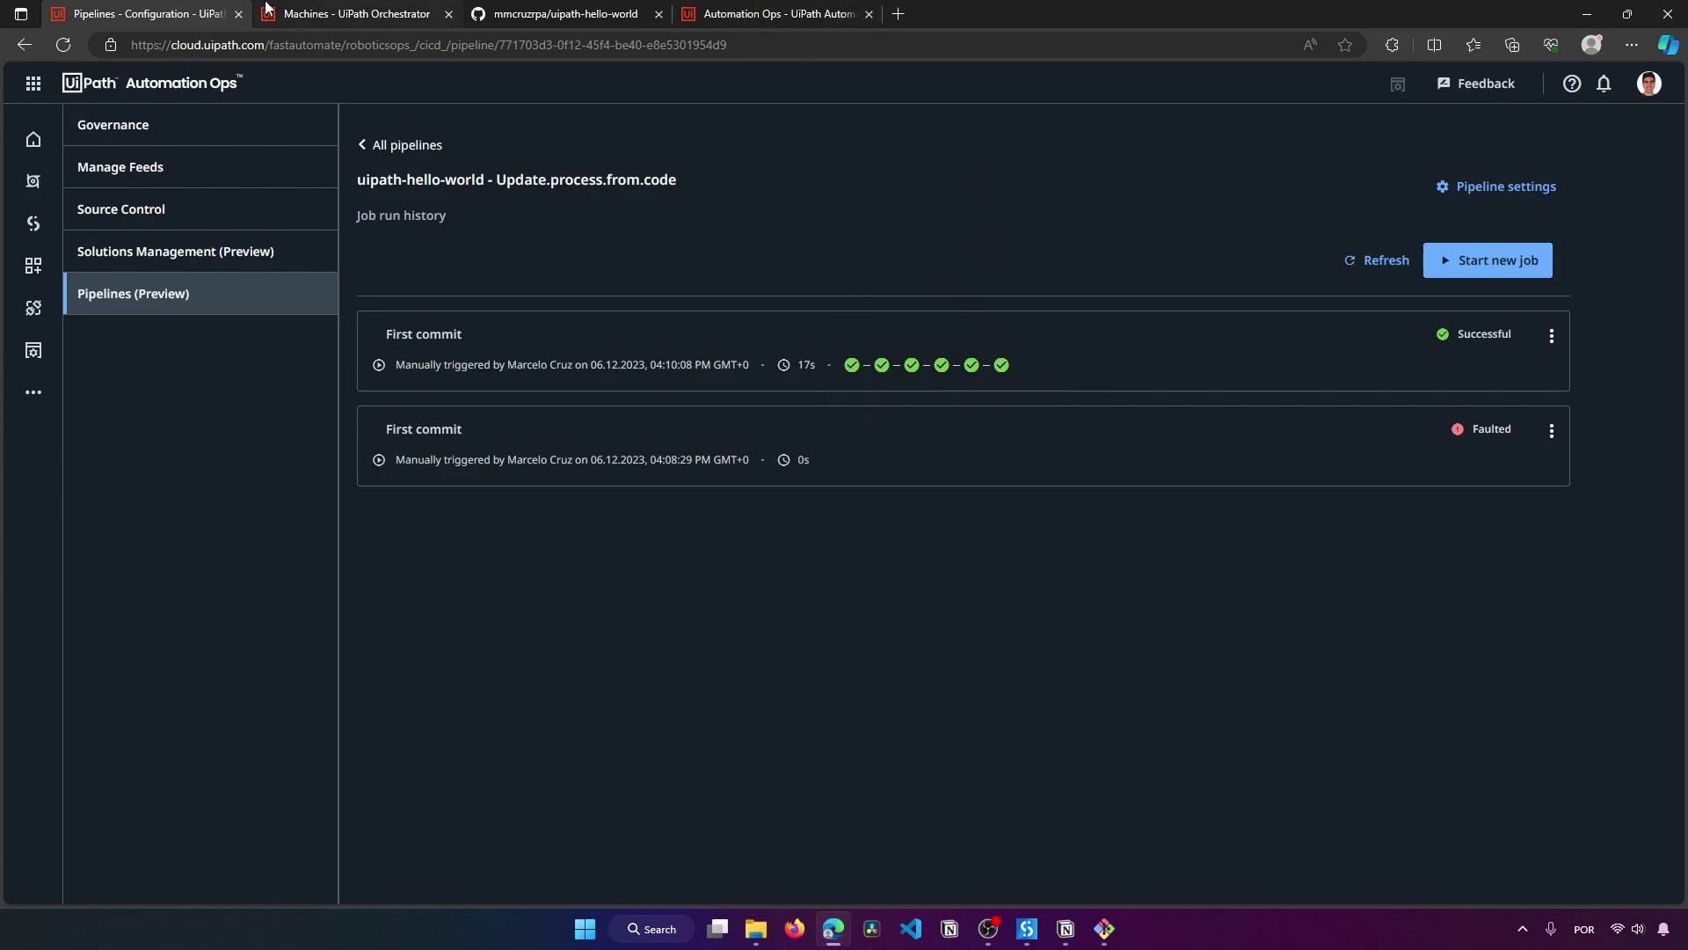
Step: Check the version of the Hello_World process in Orchestrator's Shared folder, focusing on the version suffix
{"action": "left_click", "coordinate": [351, 14]}
{"action": "left_click", "coordinate": [109, 319]}
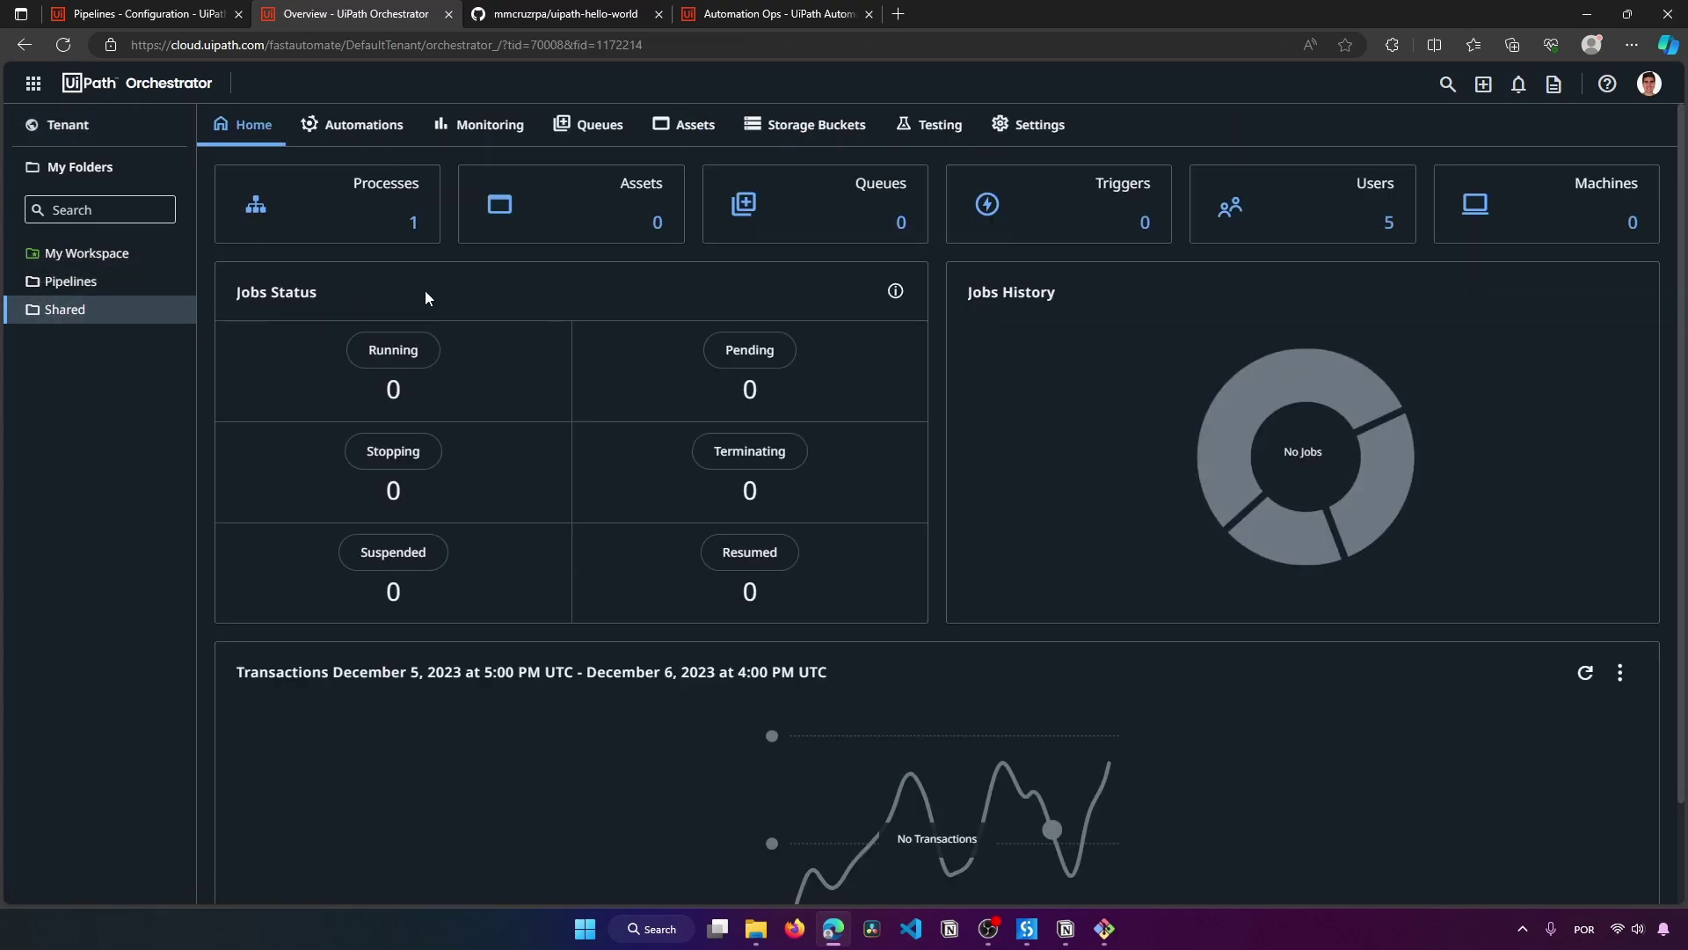
{"action": "left_click", "coordinate": [337, 211]}
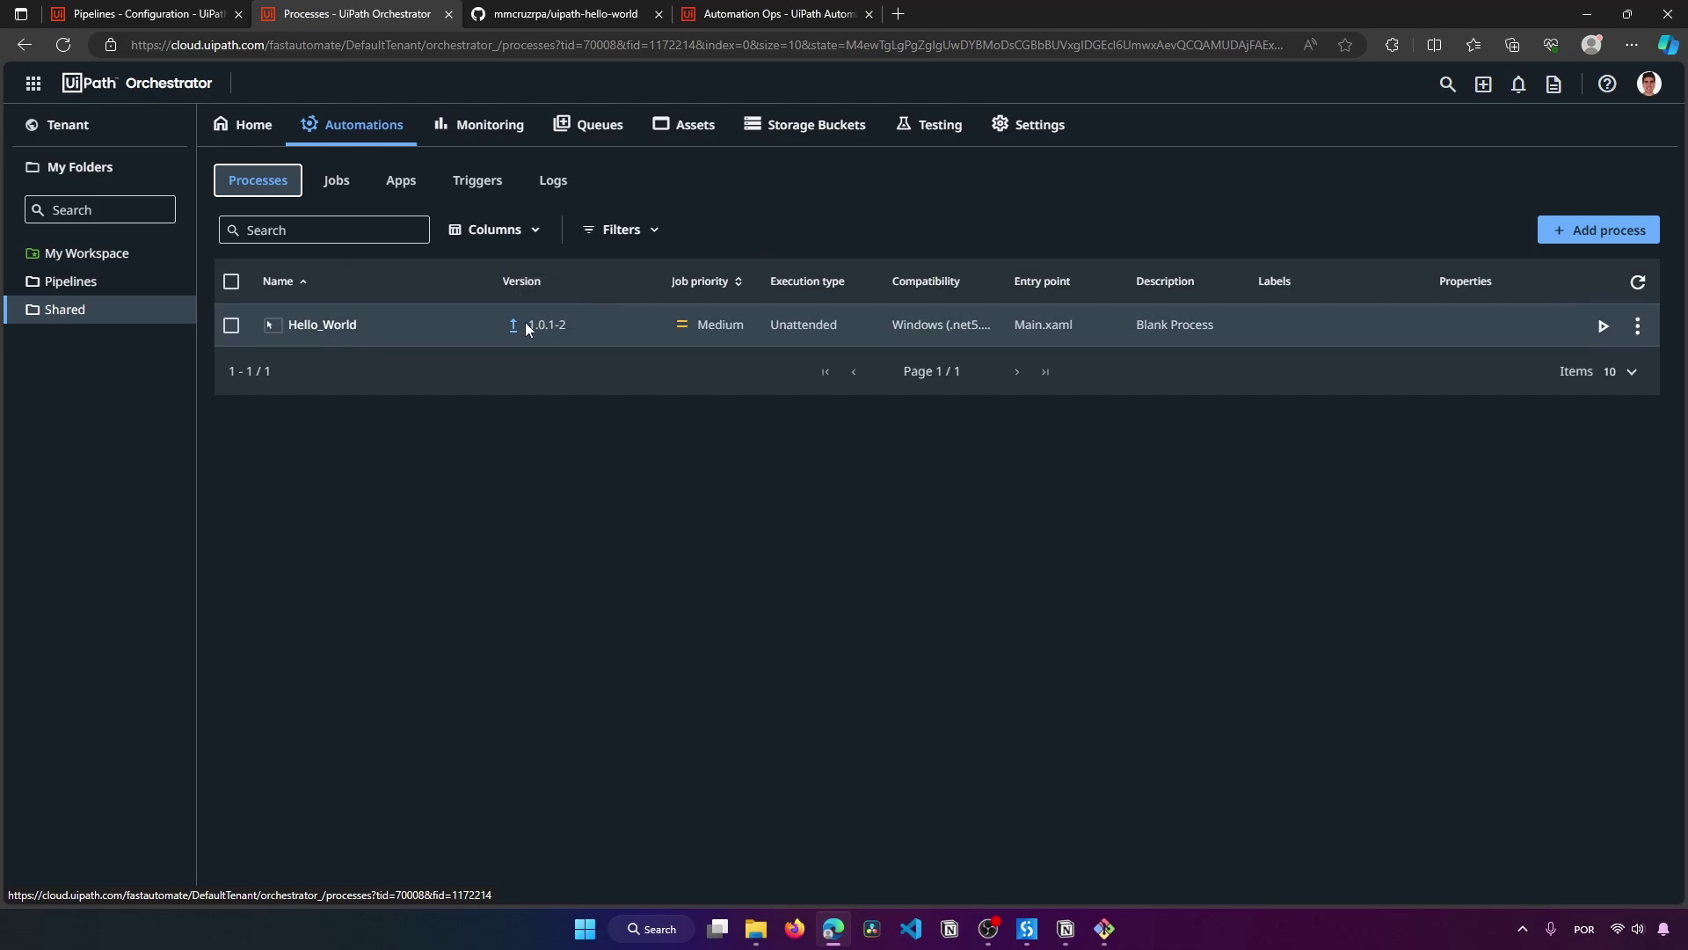
{"action": "left_click_drag", "start_coordinate": [526, 324], "coordinate": [604, 325]}
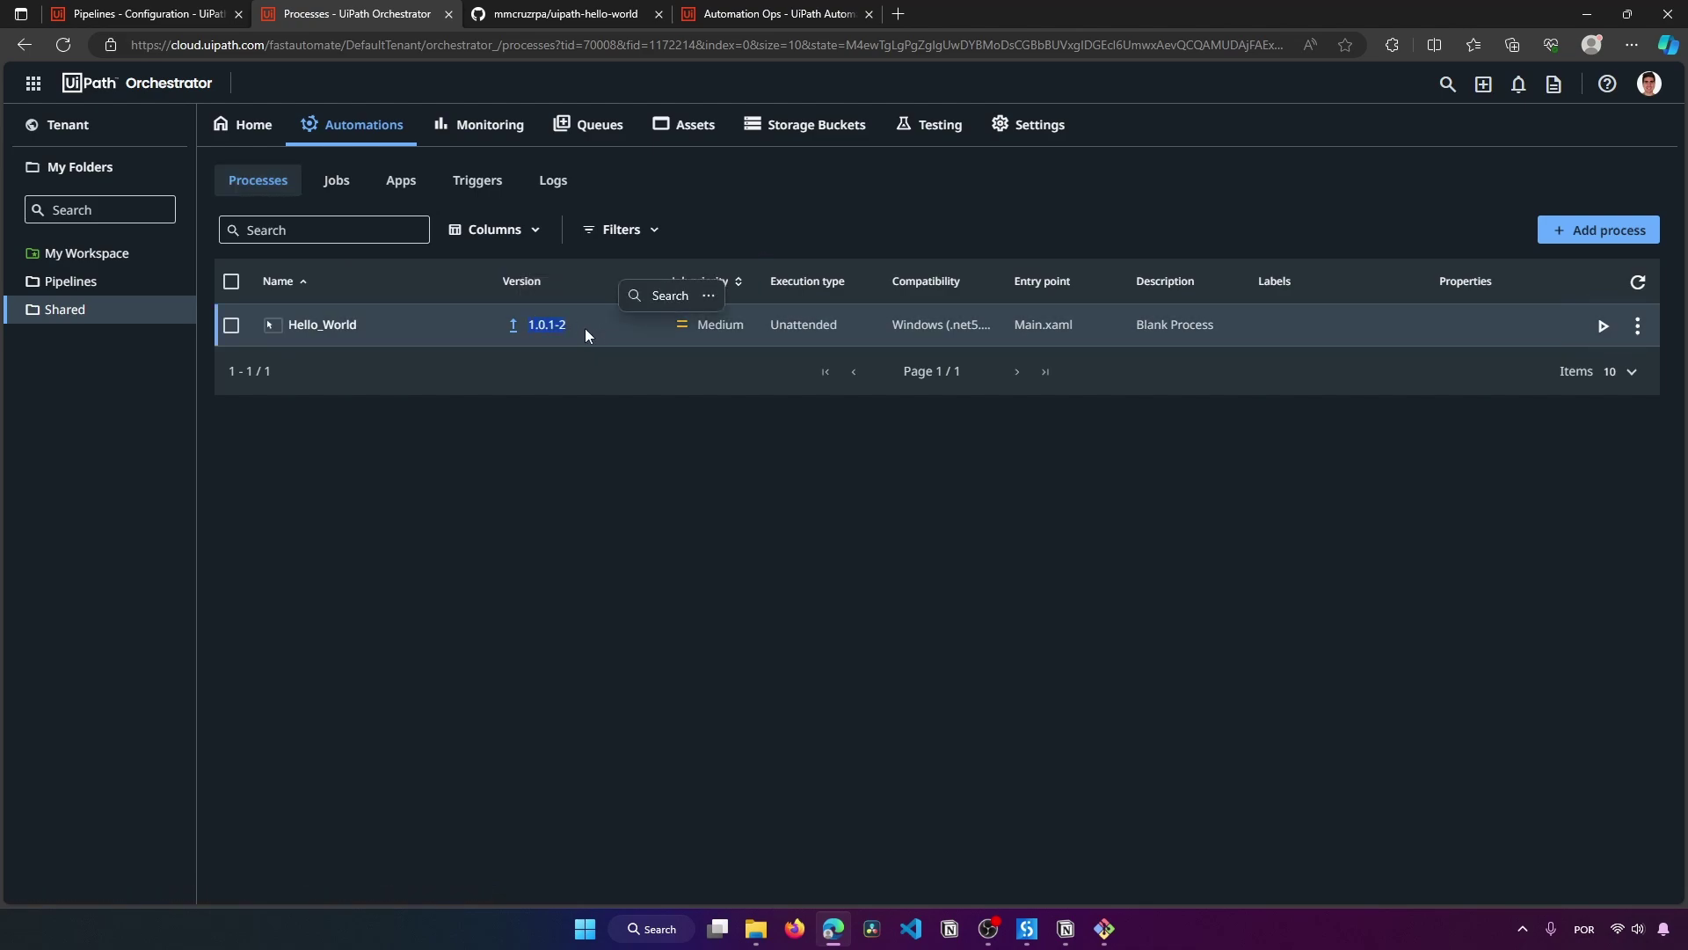
{"action": "left_click", "coordinate": [540, 327]}
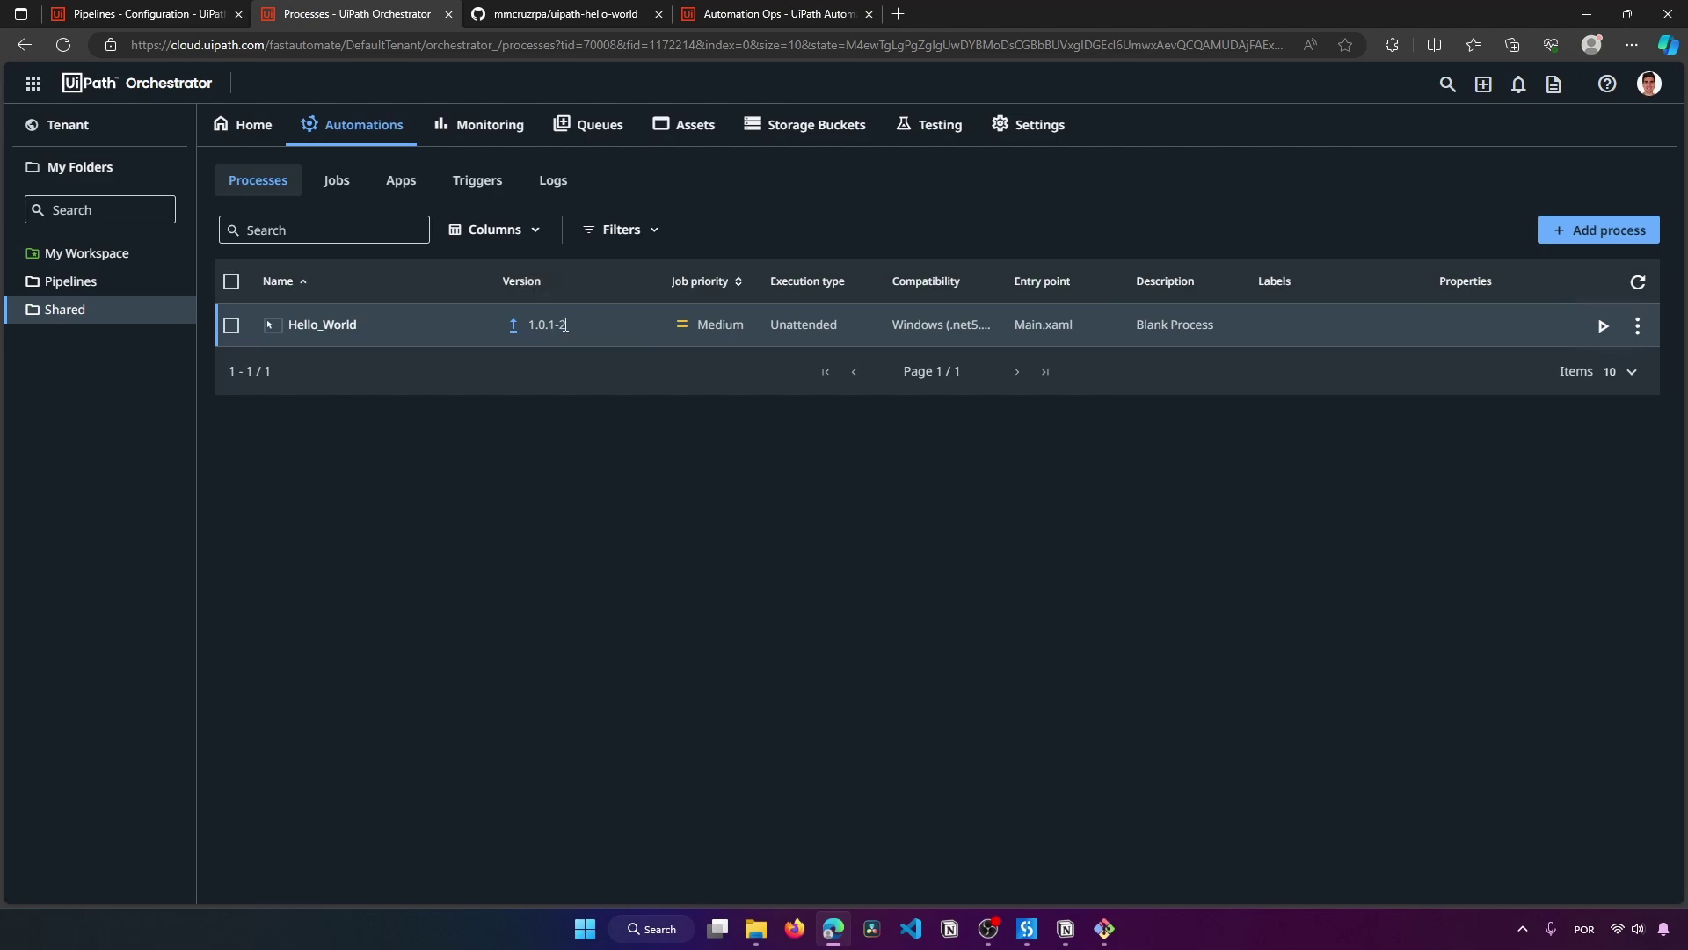
{"action": "left_click_drag", "start_coordinate": [565, 325], "coordinate": [554, 326]}
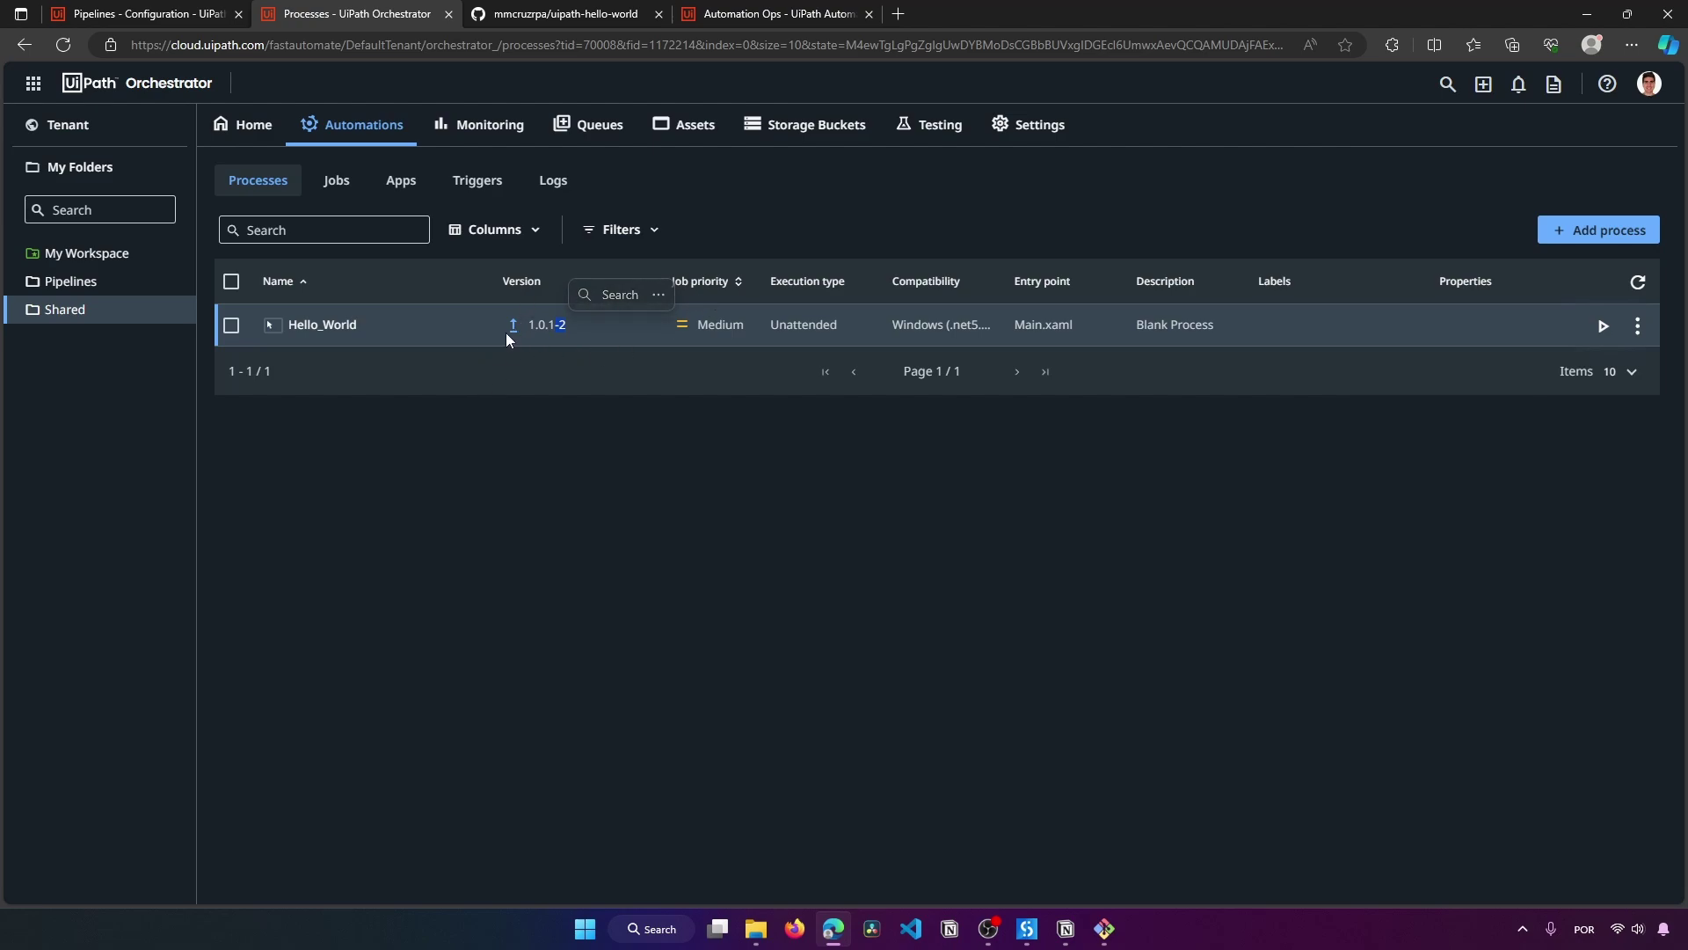
Step: Open the Orchestrator tenant's packages and delete the inactive 1.0.1 version of the Hello_World package
{"action": "left_click", "coordinate": [446, 320]}
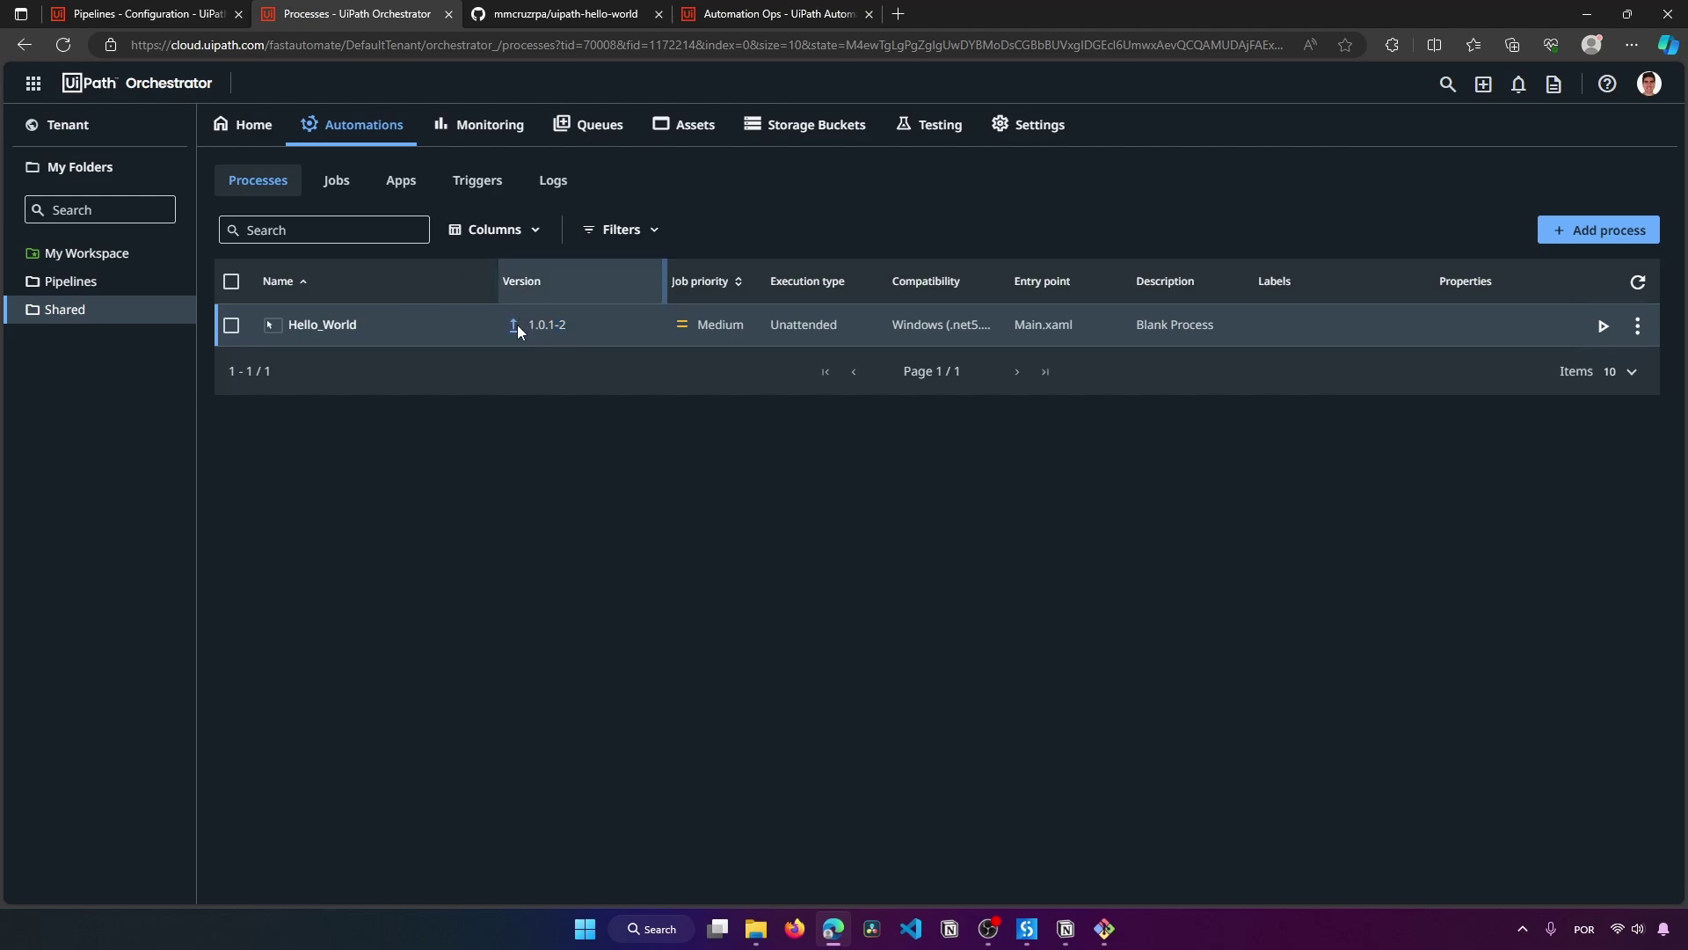
{"action": "left_click_drag", "start_coordinate": [525, 325], "coordinate": [567, 328]}
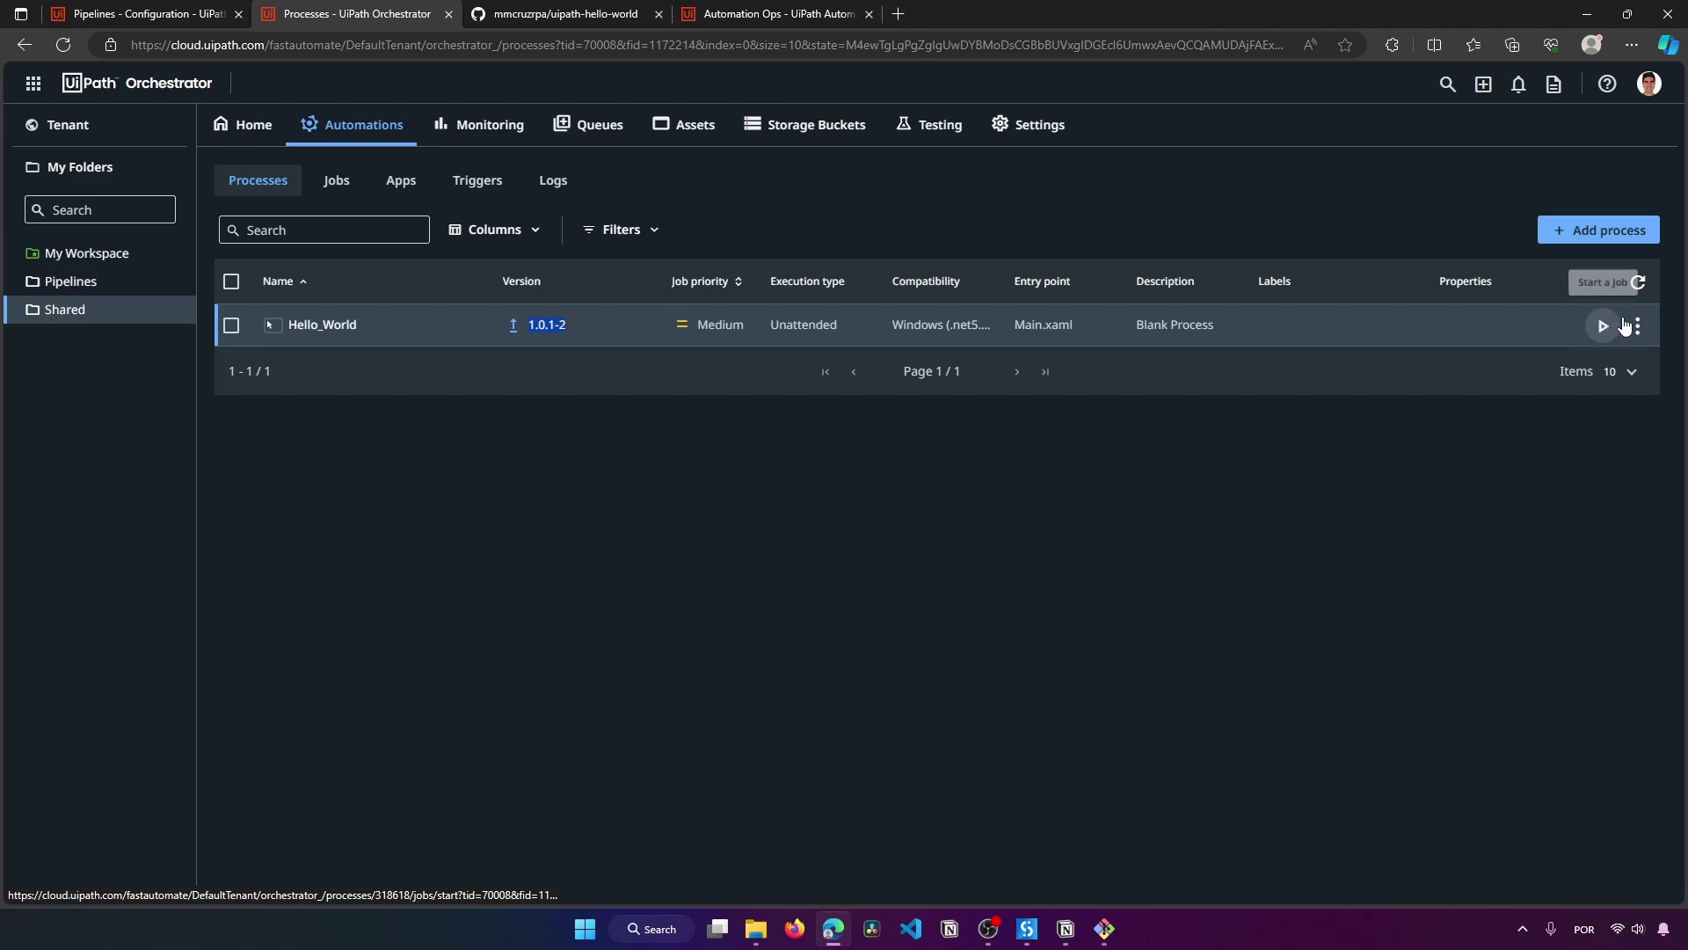
{"action": "left_click", "coordinate": [118, 128]}
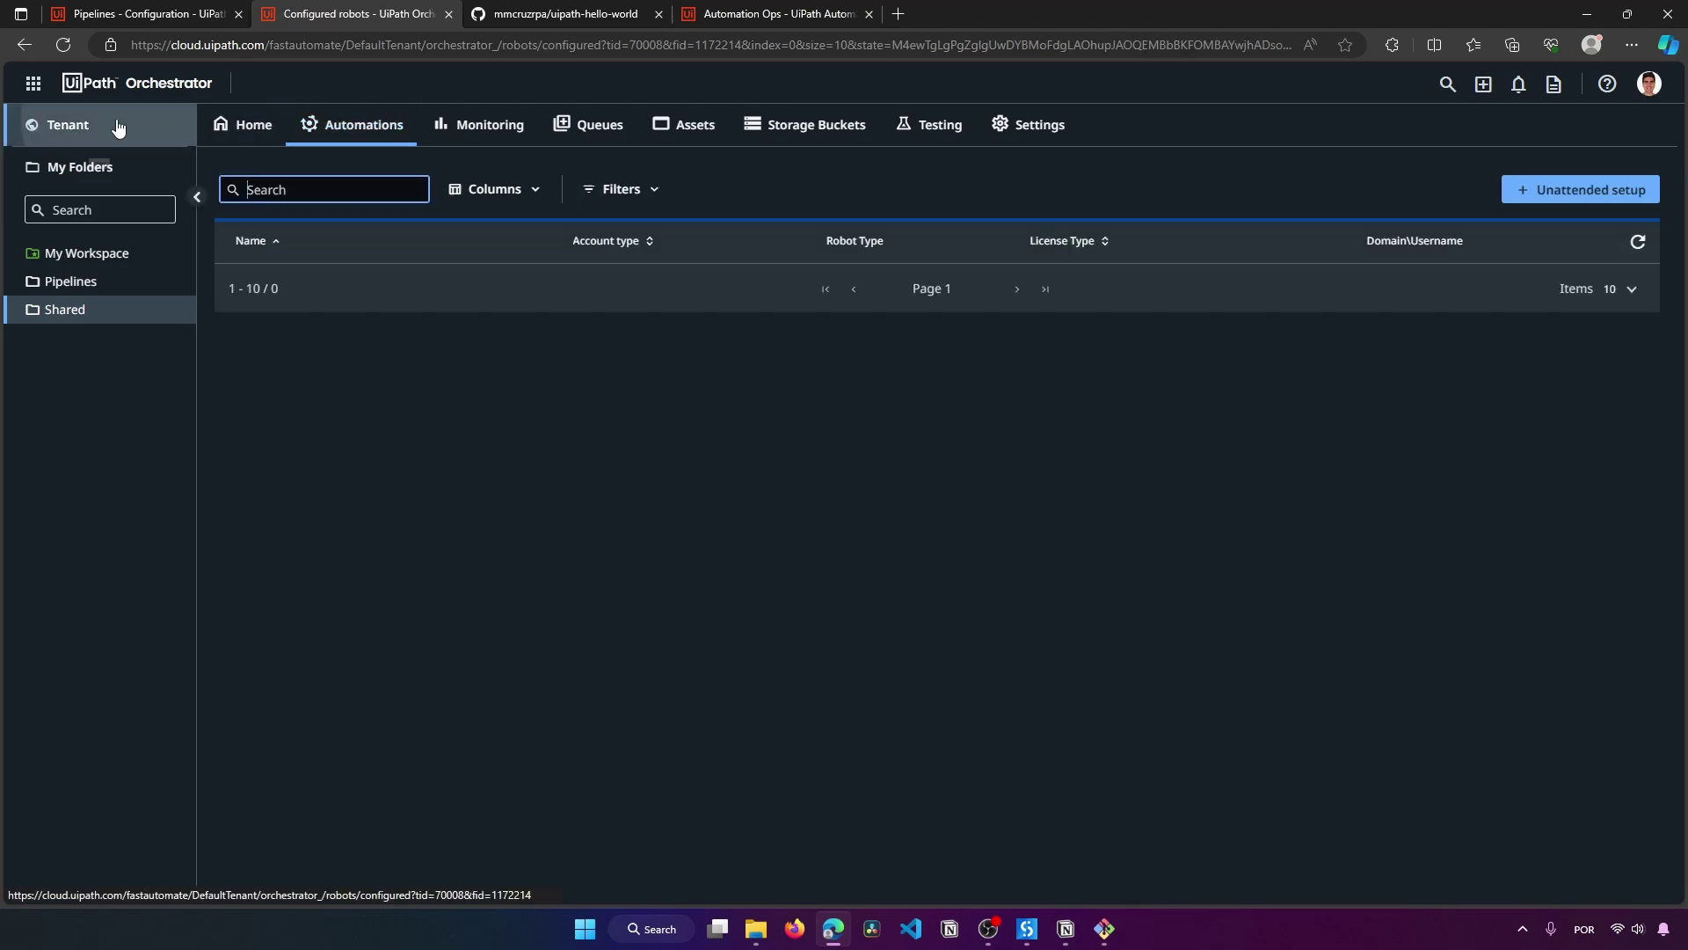
{"action": "left_click", "coordinate": [868, 128]}
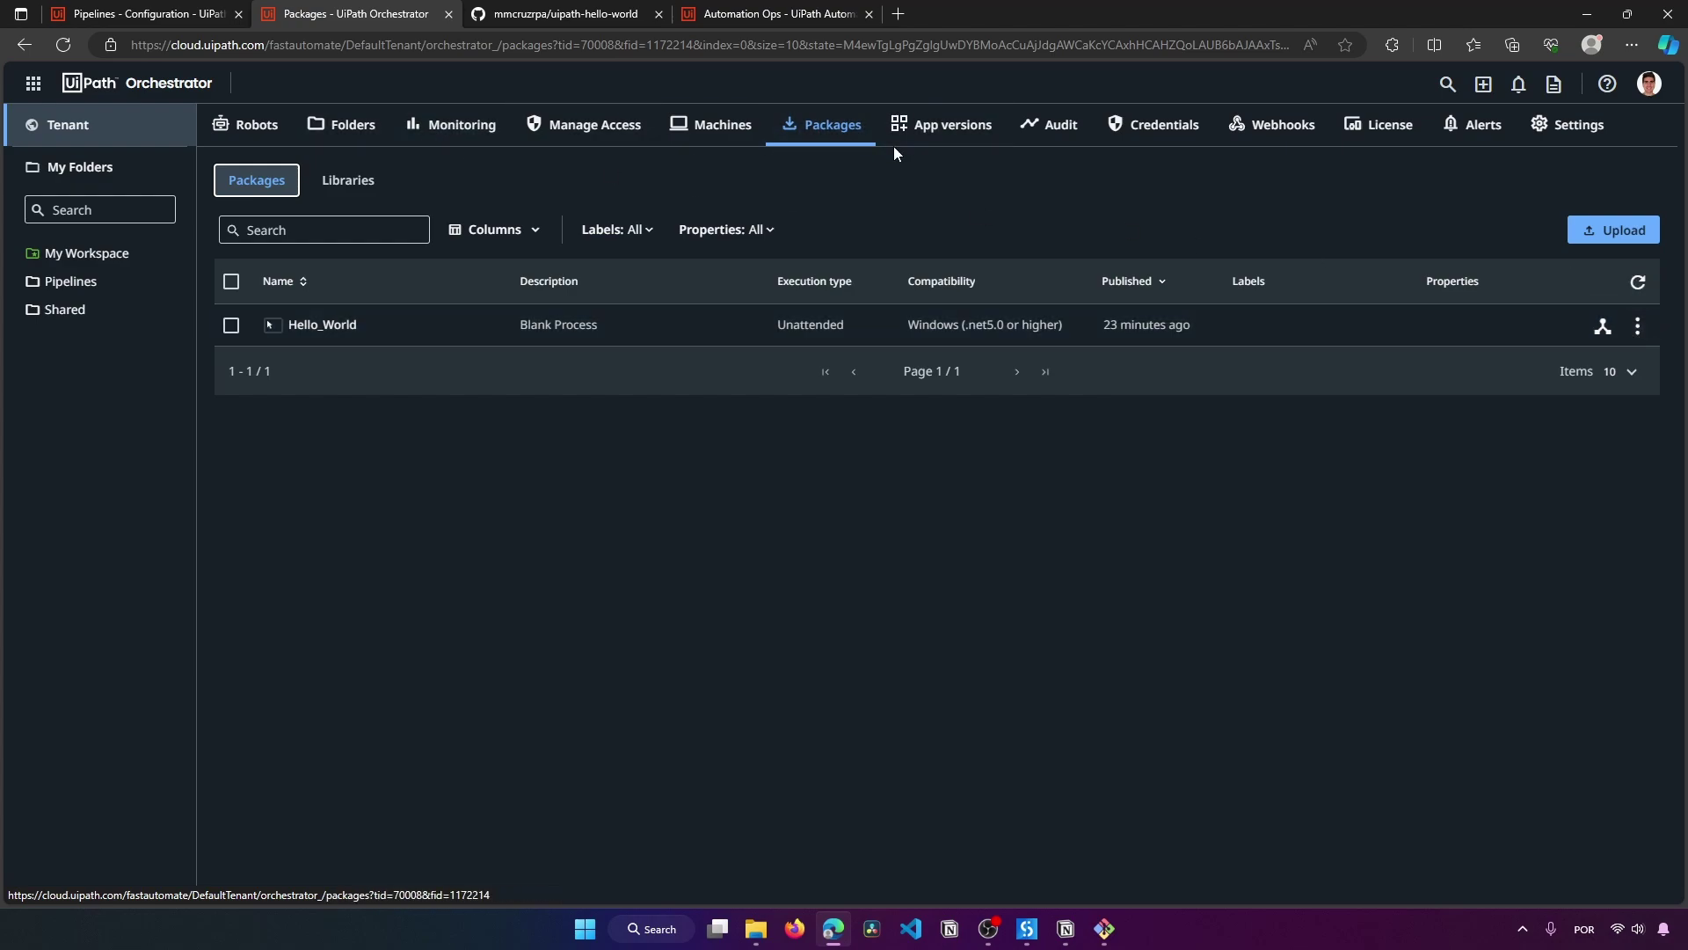
{"action": "left_click", "coordinate": [1637, 327]}
{"action": "left_click", "coordinate": [1602, 358]}
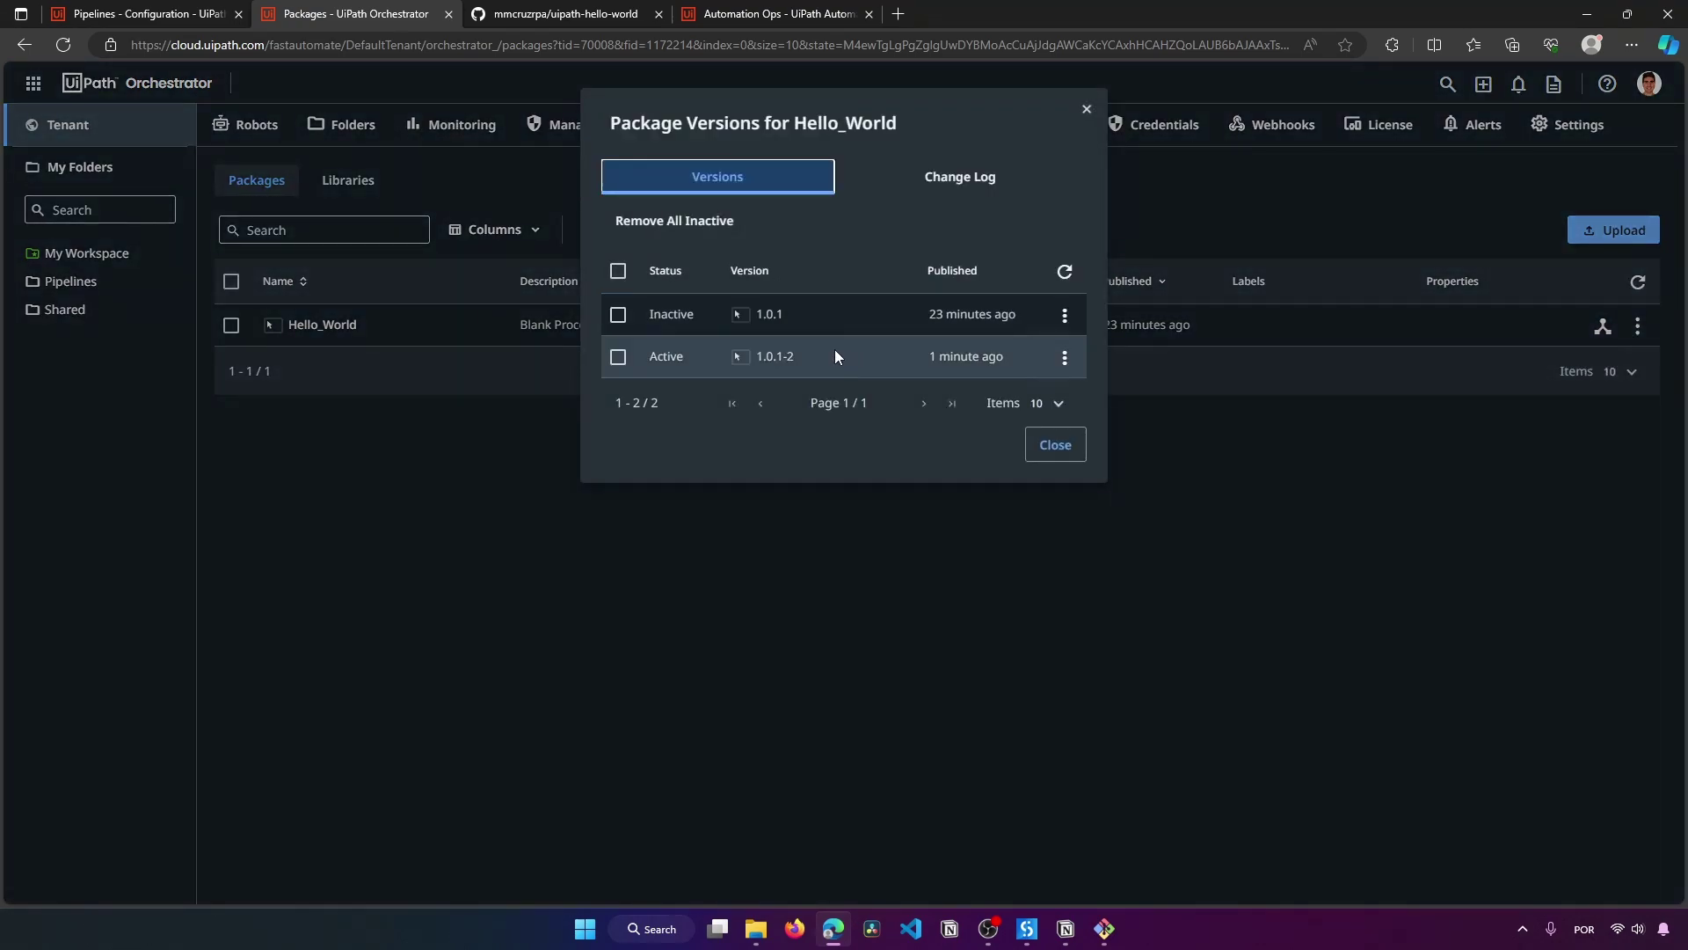
{"action": "left_click", "coordinate": [619, 315]}
{"action": "left_click", "coordinate": [618, 221]}
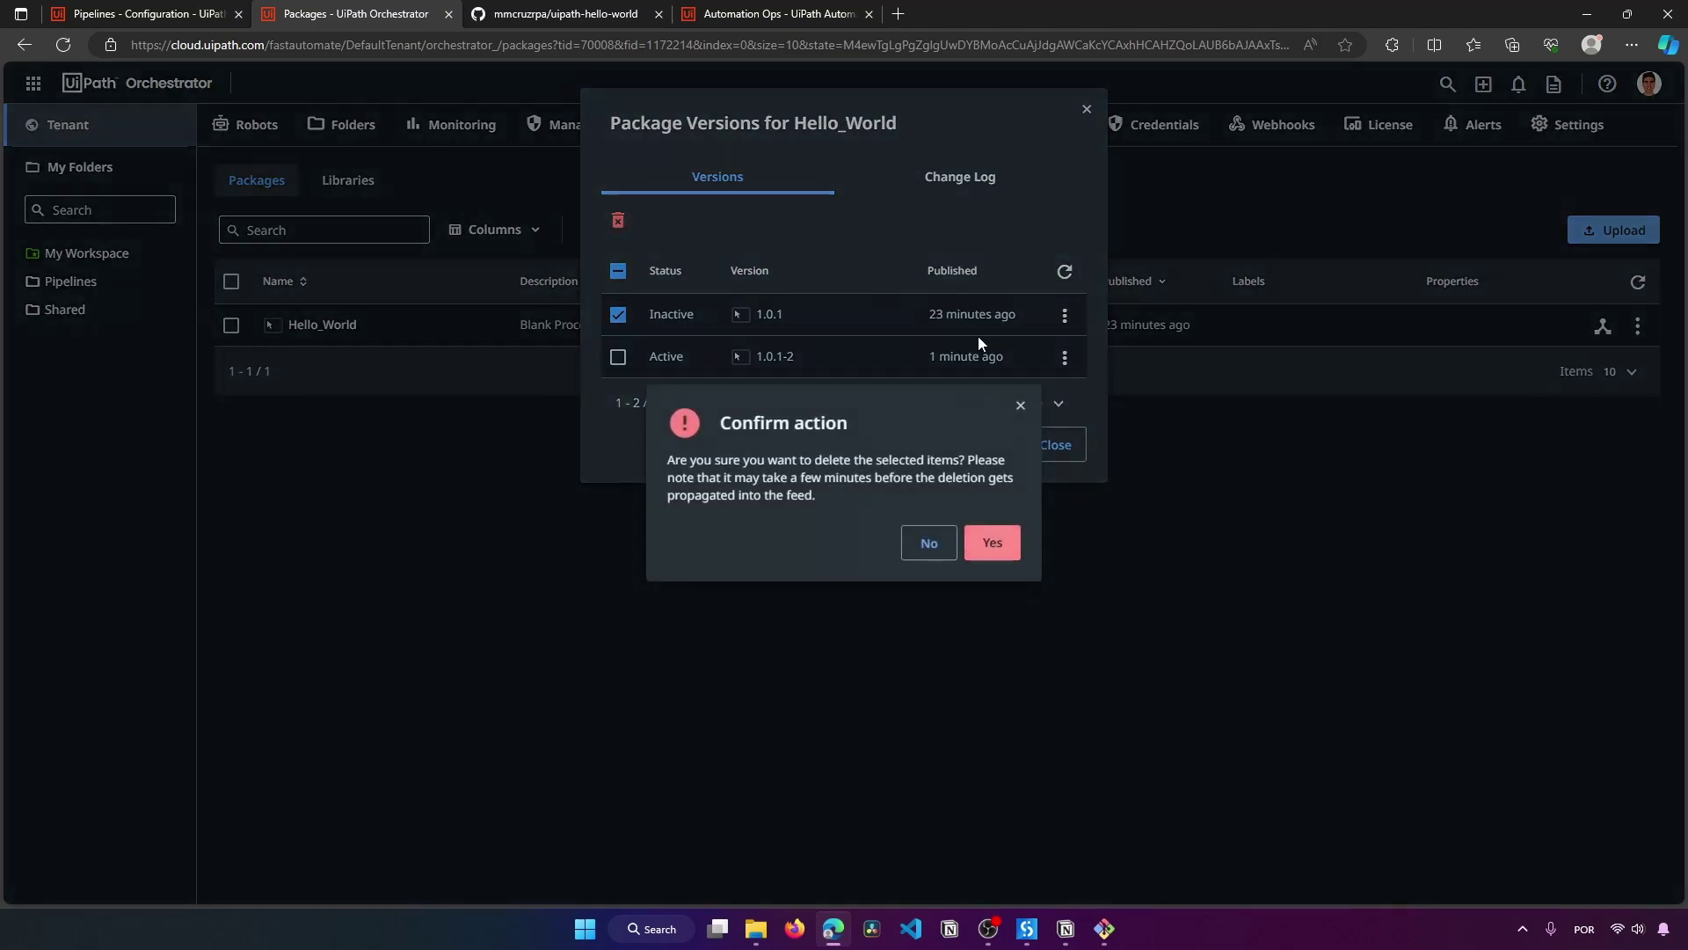
{"action": "left_click", "coordinate": [1006, 542]}
{"action": "left_click", "coordinate": [1113, 392]}
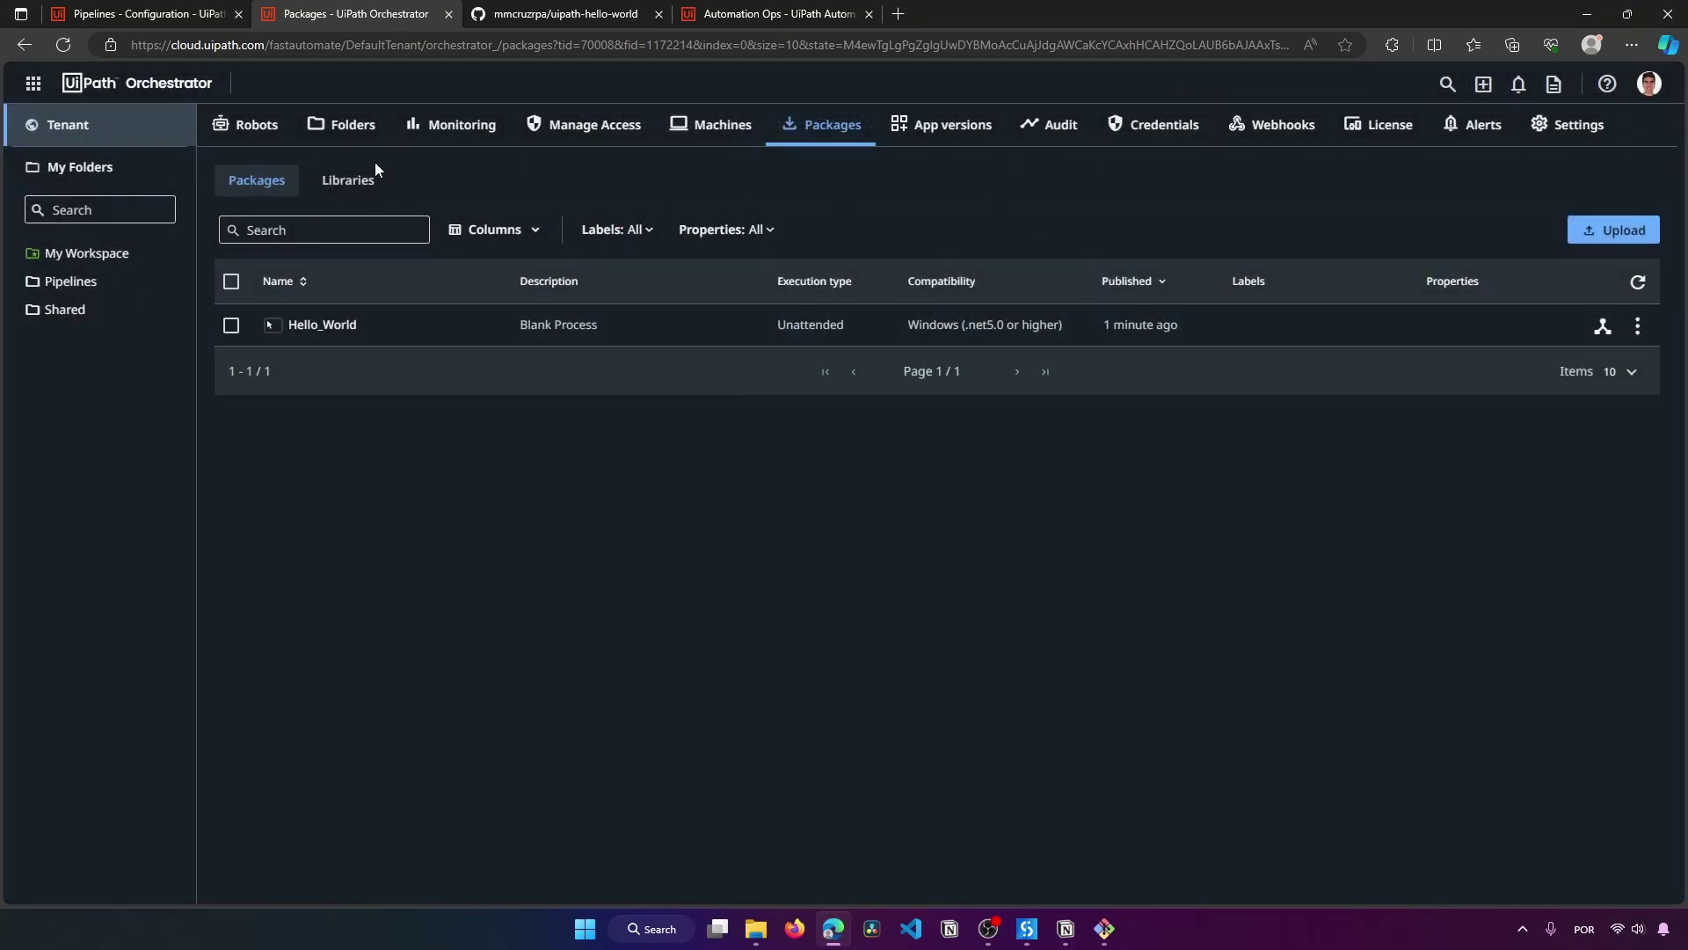
Step: Reopen the processes in Orchestrator's Shared folder and check the version status of Hello_World
{"action": "left_click", "coordinate": [63, 313]}
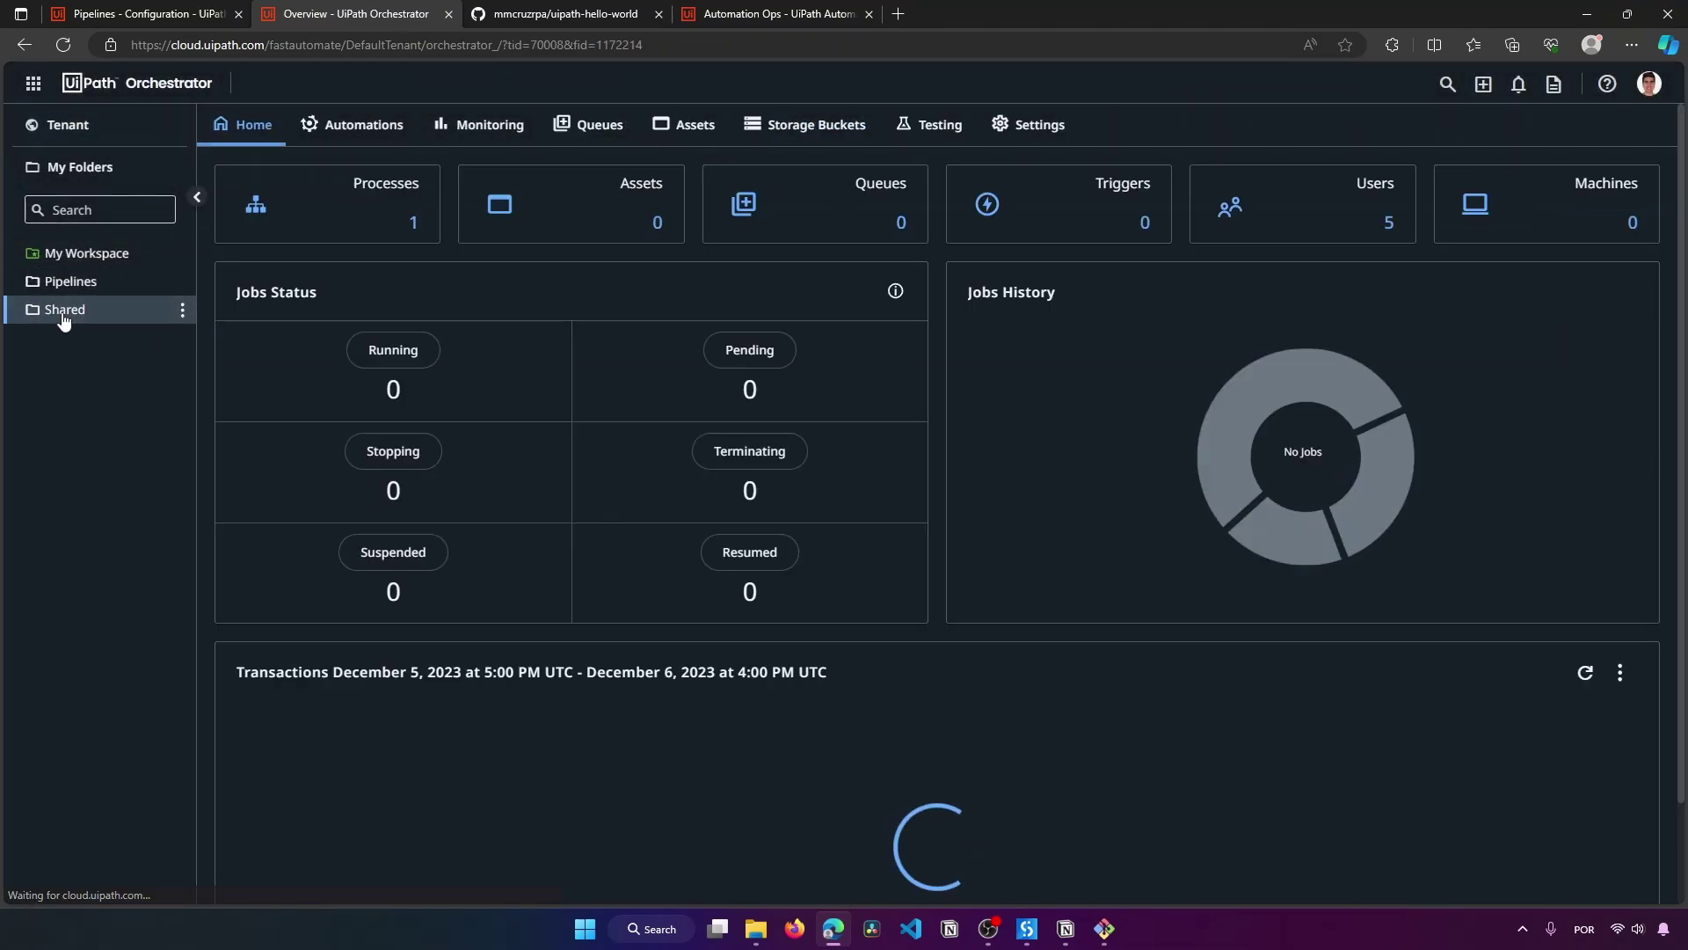
{"action": "left_click", "coordinate": [321, 209]}
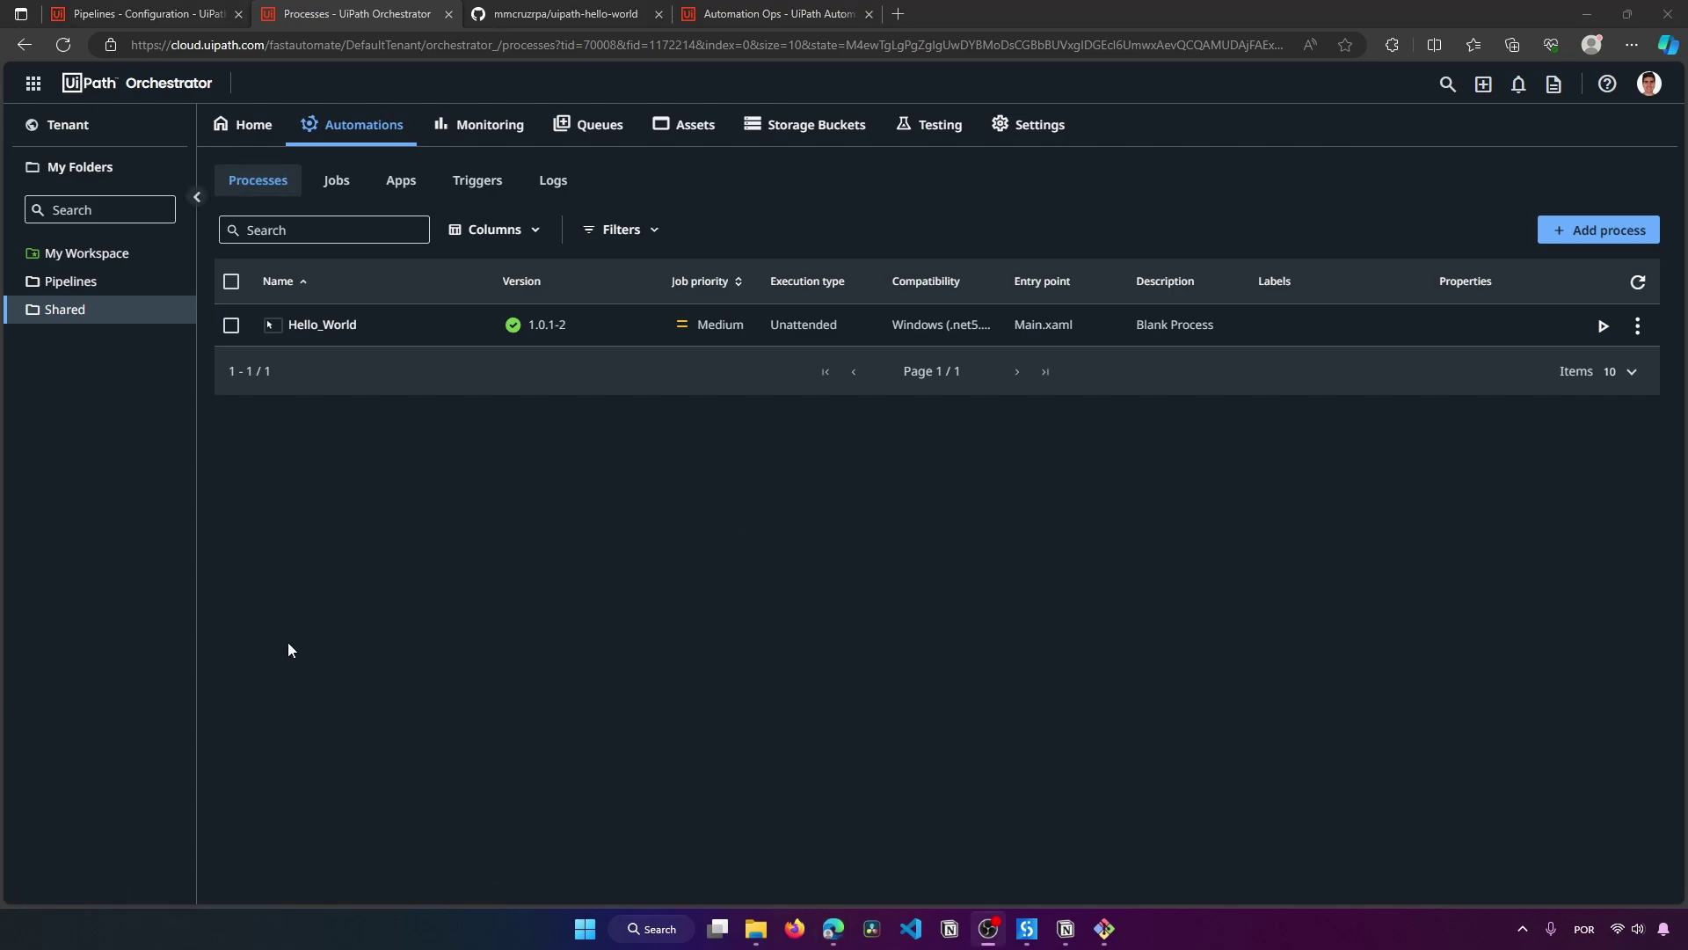
{"action": "left_click", "coordinate": [570, 13]}
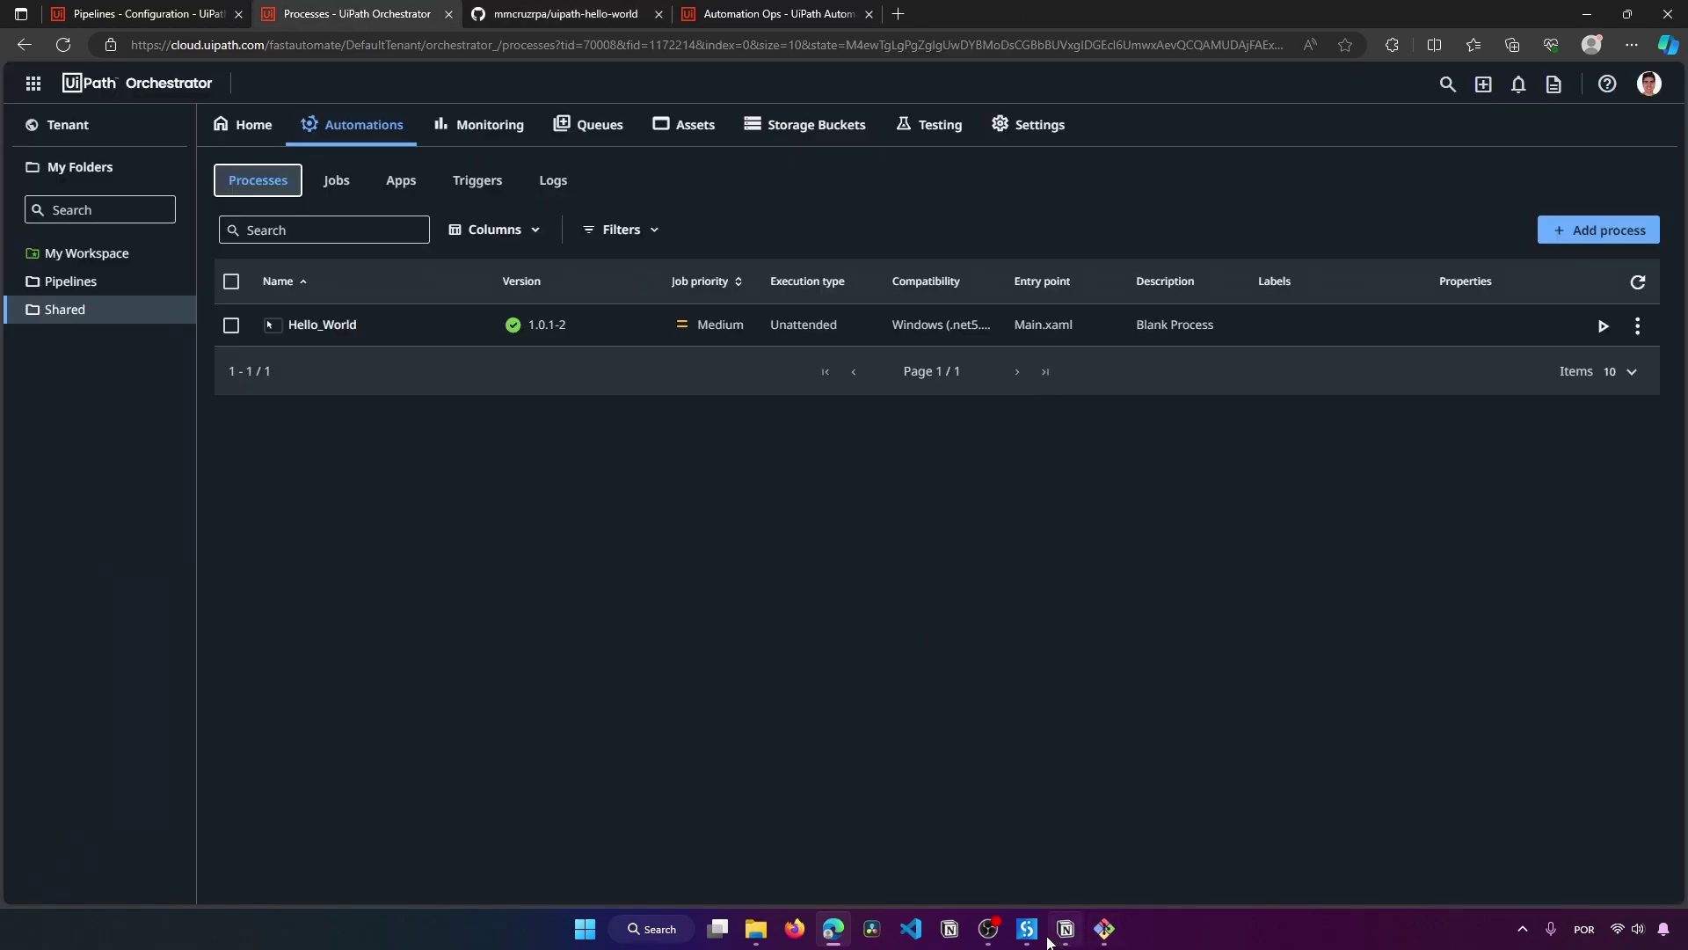
Step: Switch to UiPath Studio and duplicate the "Hello World!" Log Message activity within the Main Sequence
{"action": "left_click", "coordinate": [1027, 928]}
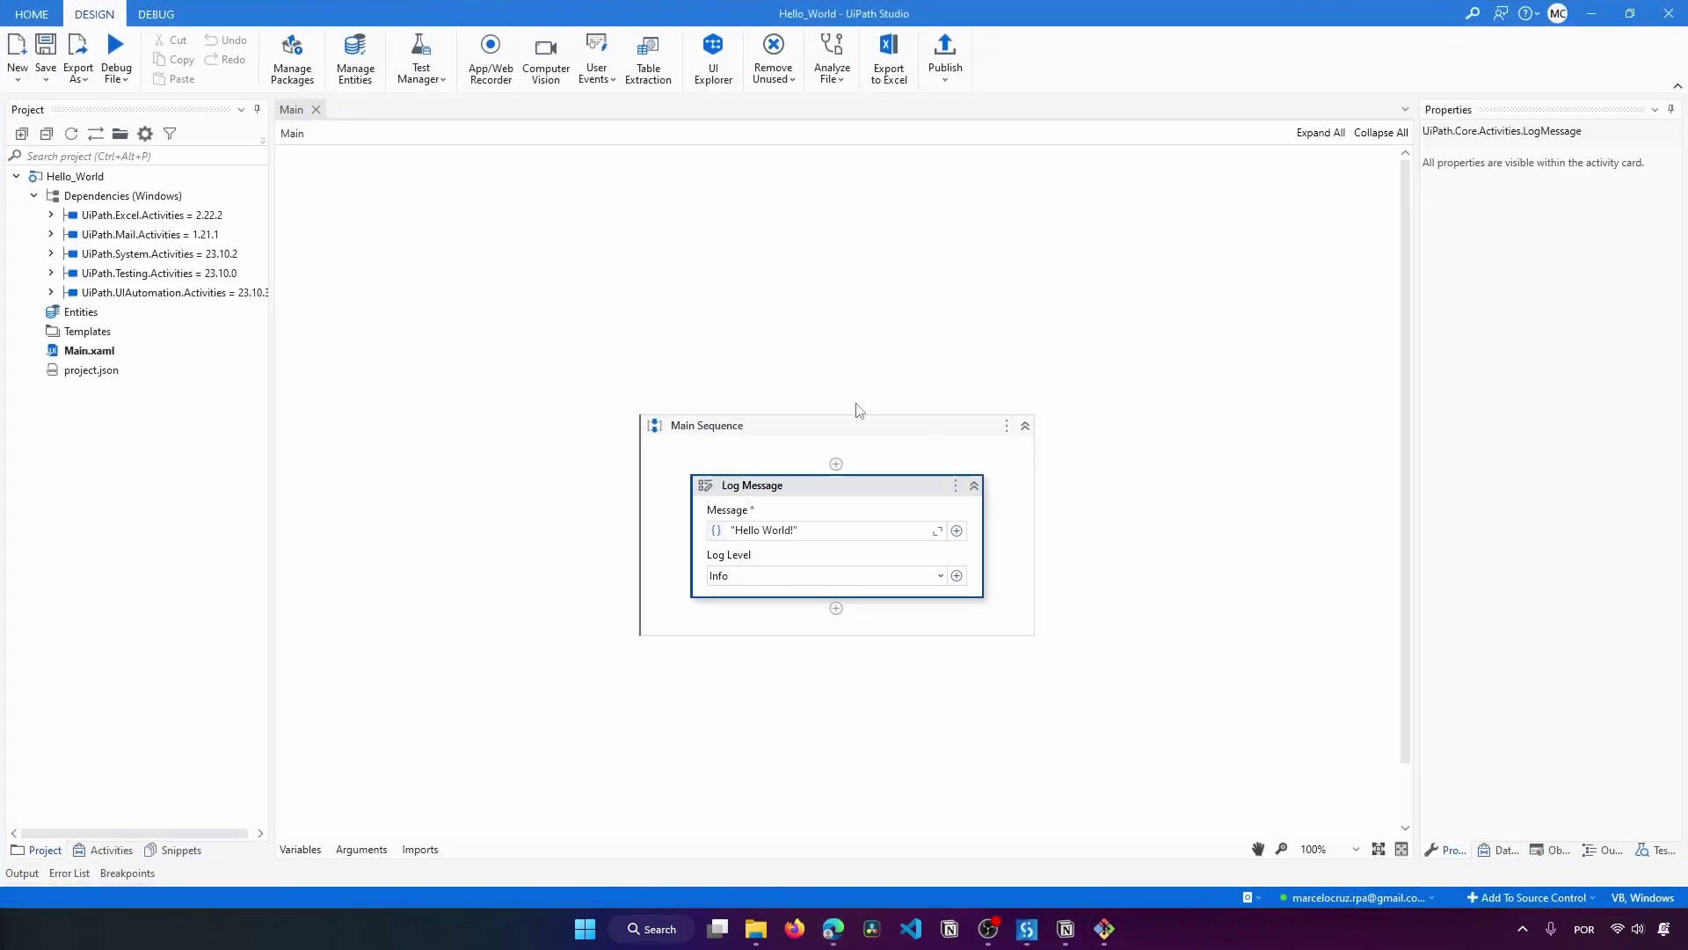
{"action": "left_click", "coordinate": [826, 489]}
{"action": "key", "text": "ctrl+c"}
{"action": "key", "text": "ctrl+v"}
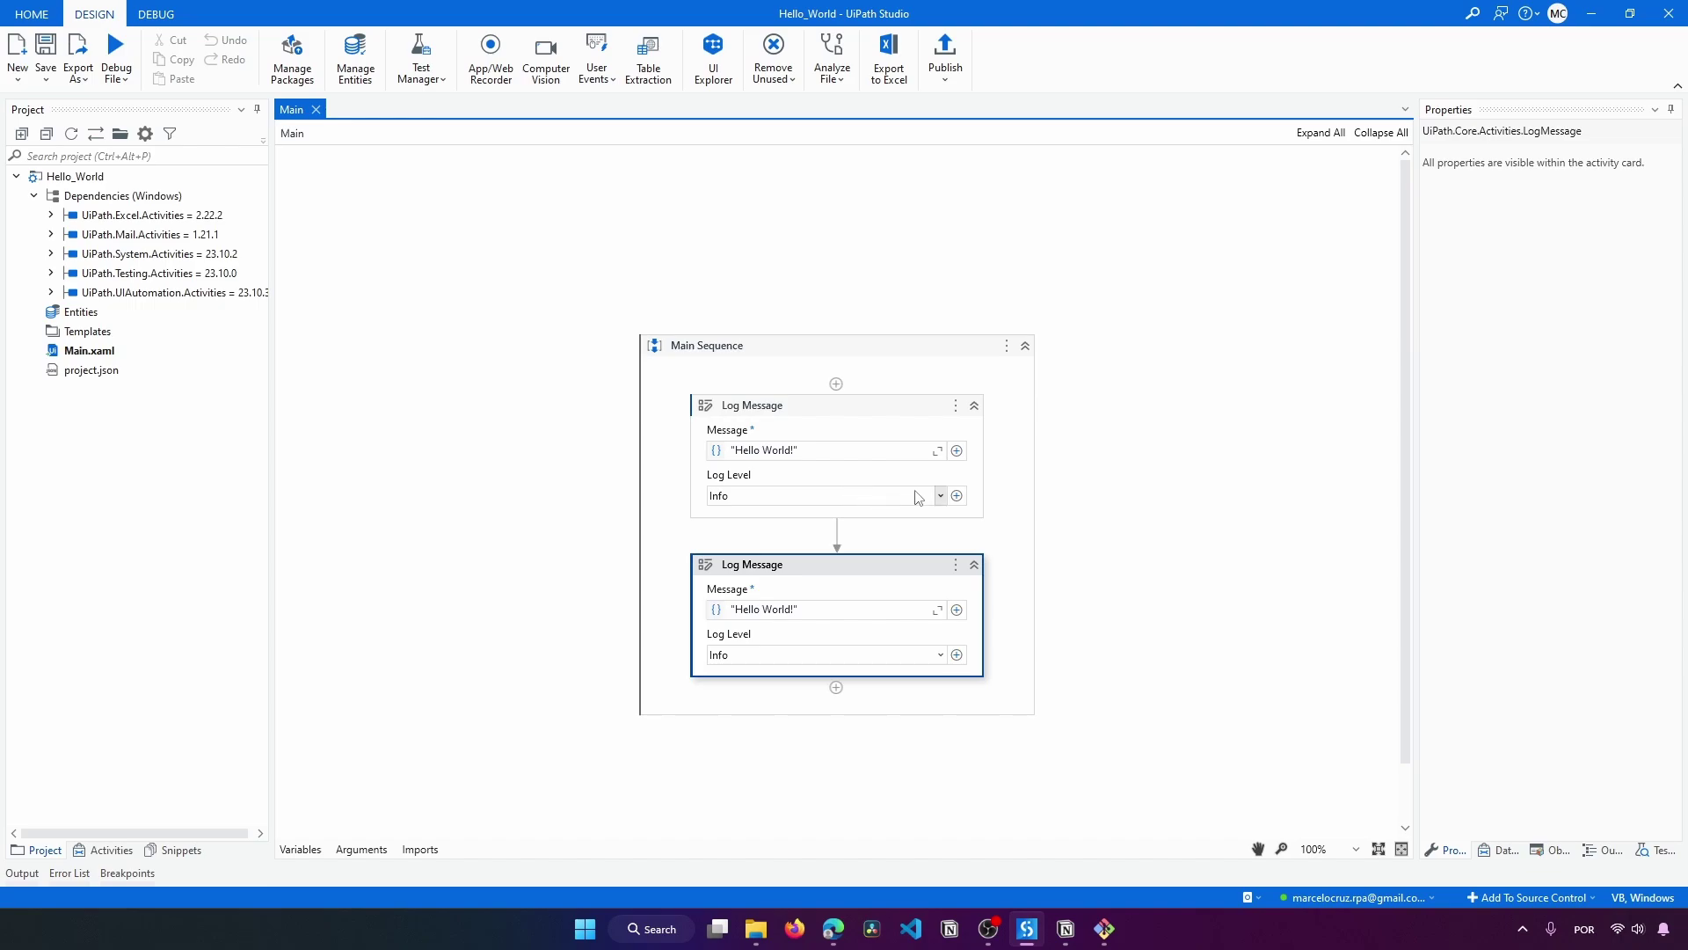
Step: In Git Bash, stage all Hello_World project changes and commit them with the message "Add new log message"
{"action": "left_click", "coordinate": [1104, 929]}
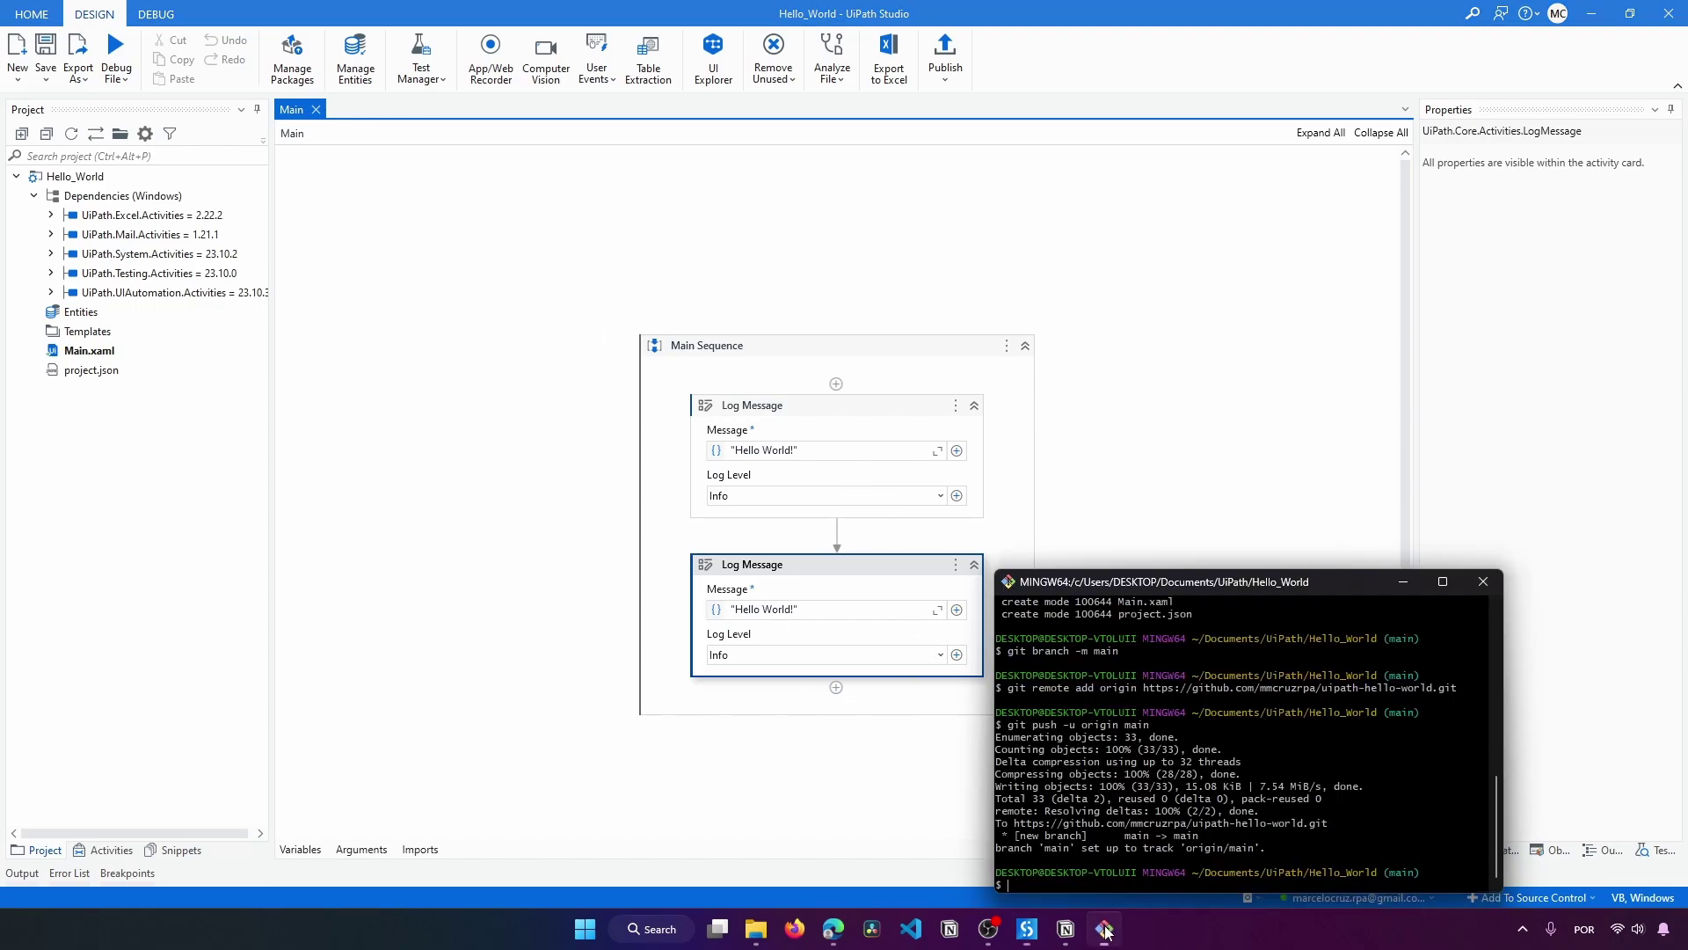
{"action": "left_click_drag", "start_coordinate": [1161, 586], "coordinate": [974, 312]}
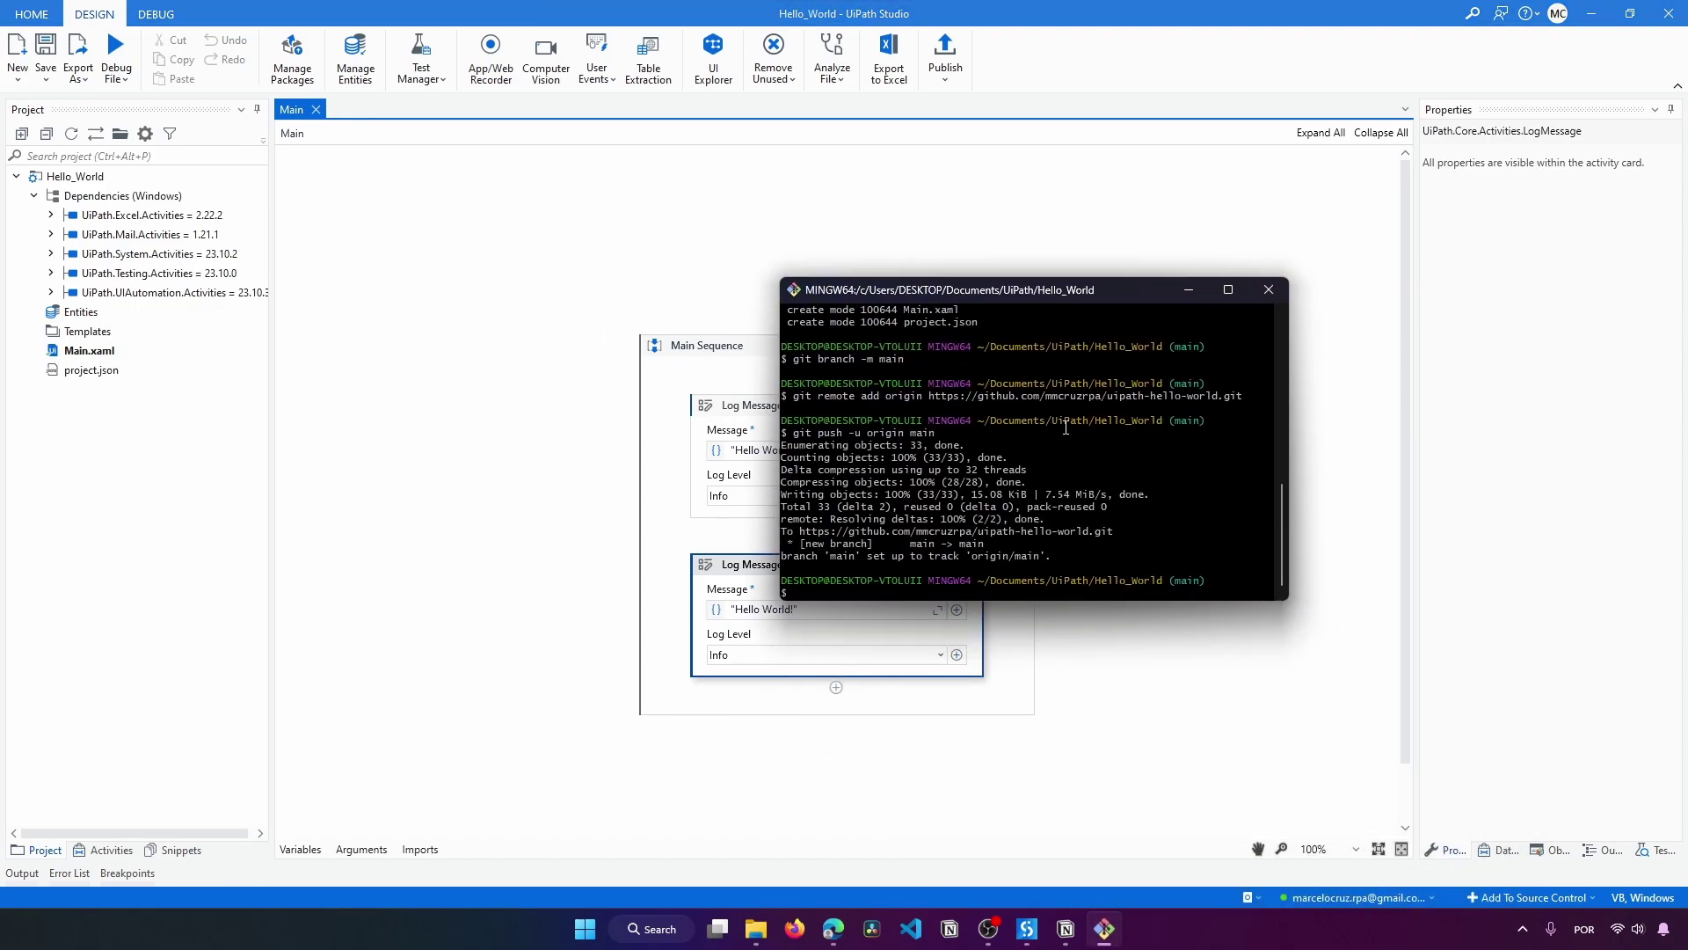
{"action": "type", "text": "git add ."}
{"action": "key", "text": "Return"}
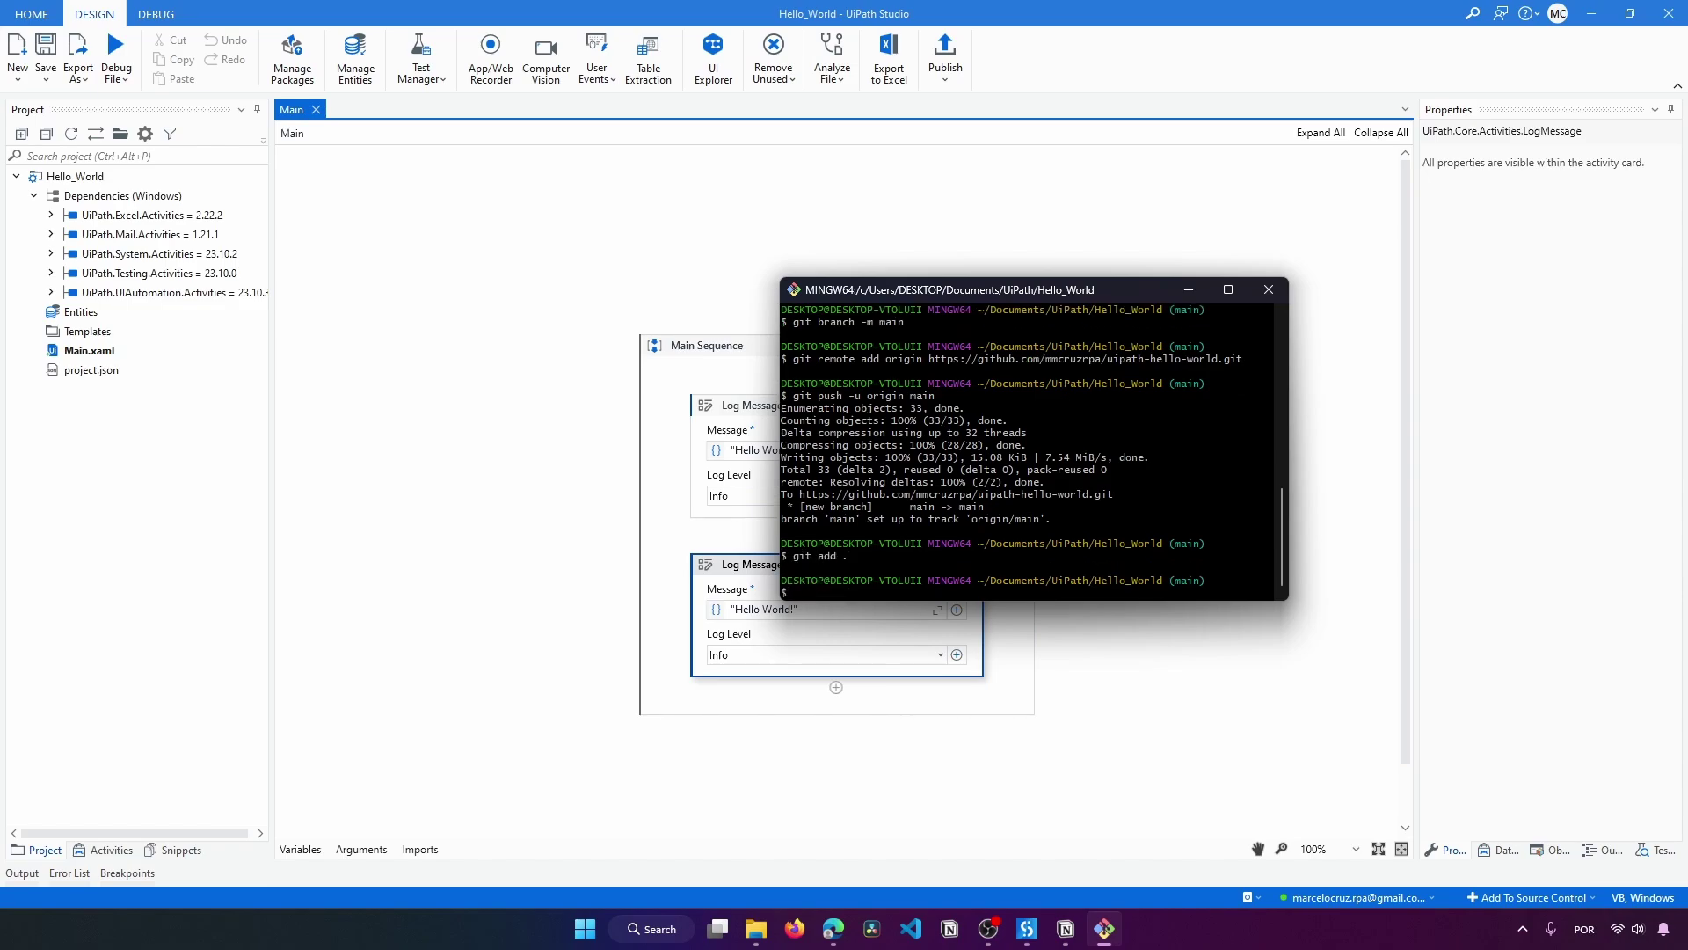
{"action": "type", "text": "git commit -m \"S"}
{"action": "key", "text": "BackSpace"}
{"action": "type", "text": "add new log message"}
{"action": "key", "text": "Return"}
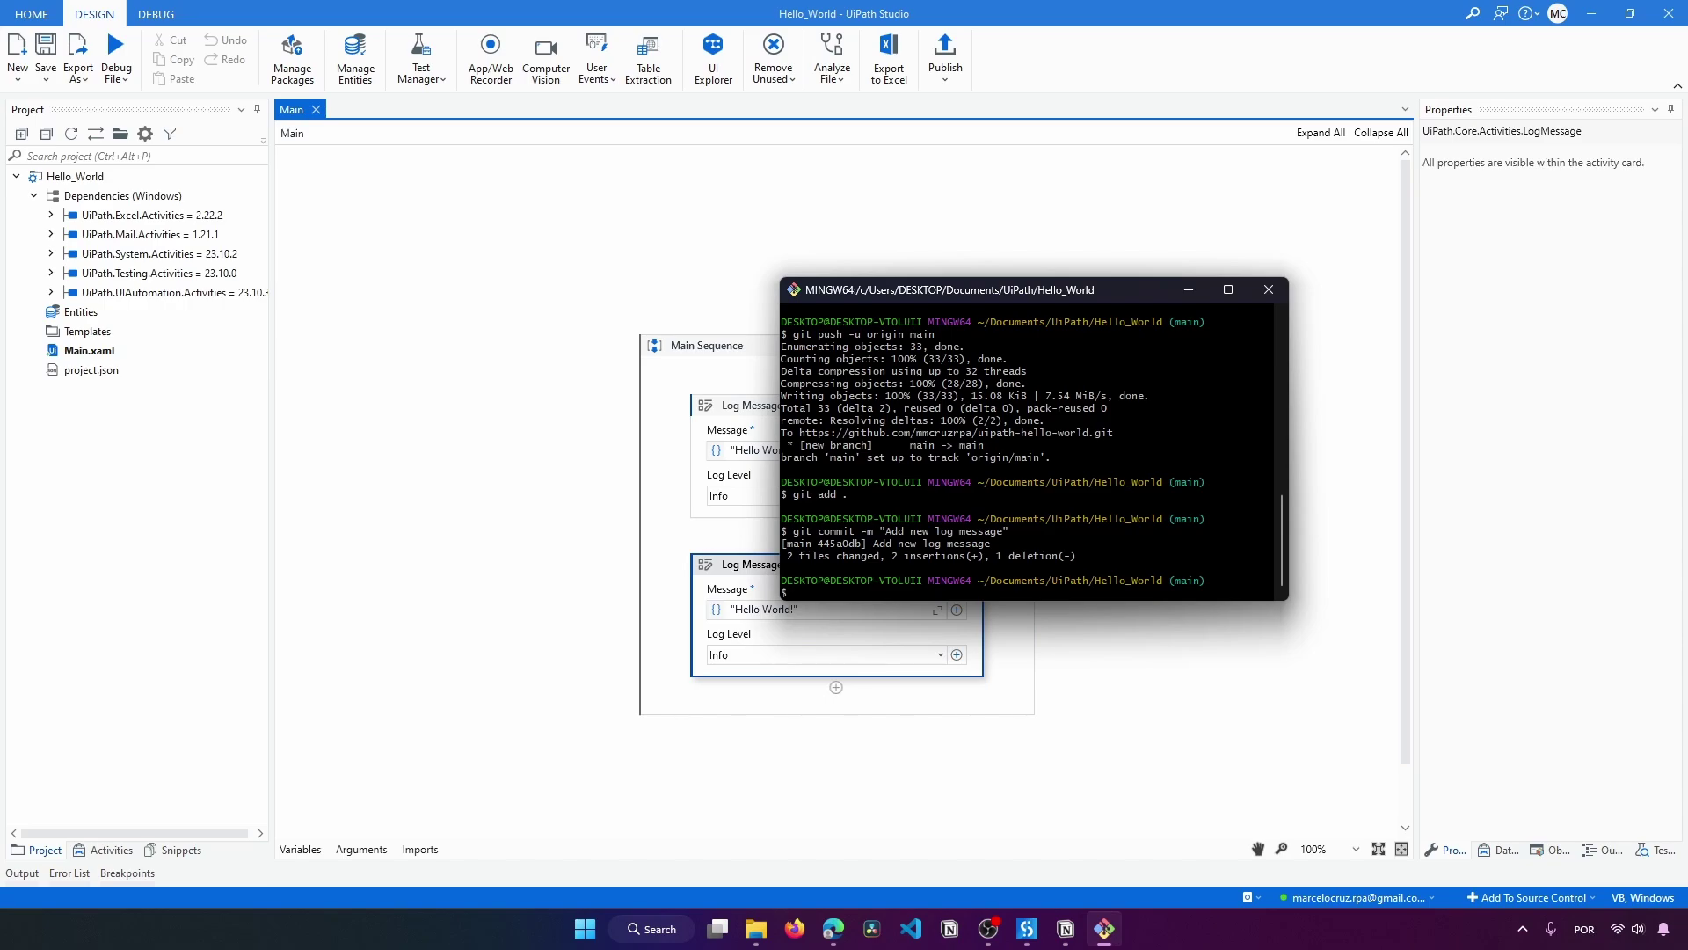
Step: Push the commit to the remote with git push and minimise UiPath Studio
{"action": "type", "text": "git push"}
{"action": "key", "text": "Return"}
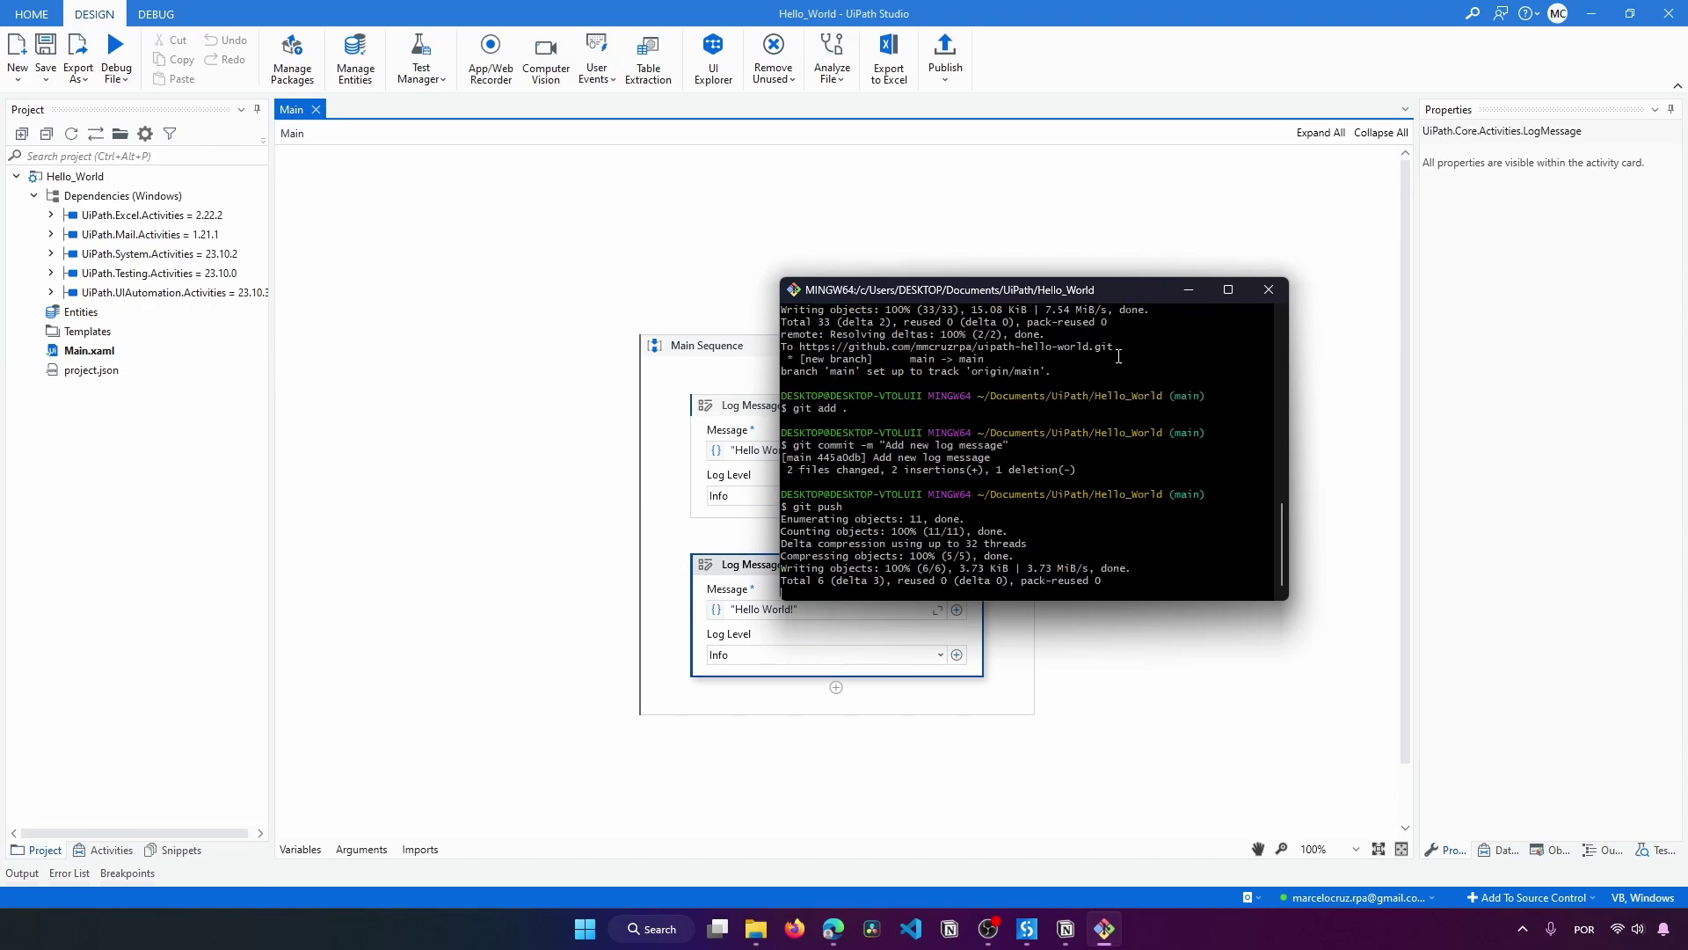
{"action": "left_click", "coordinate": [1582, 16]}
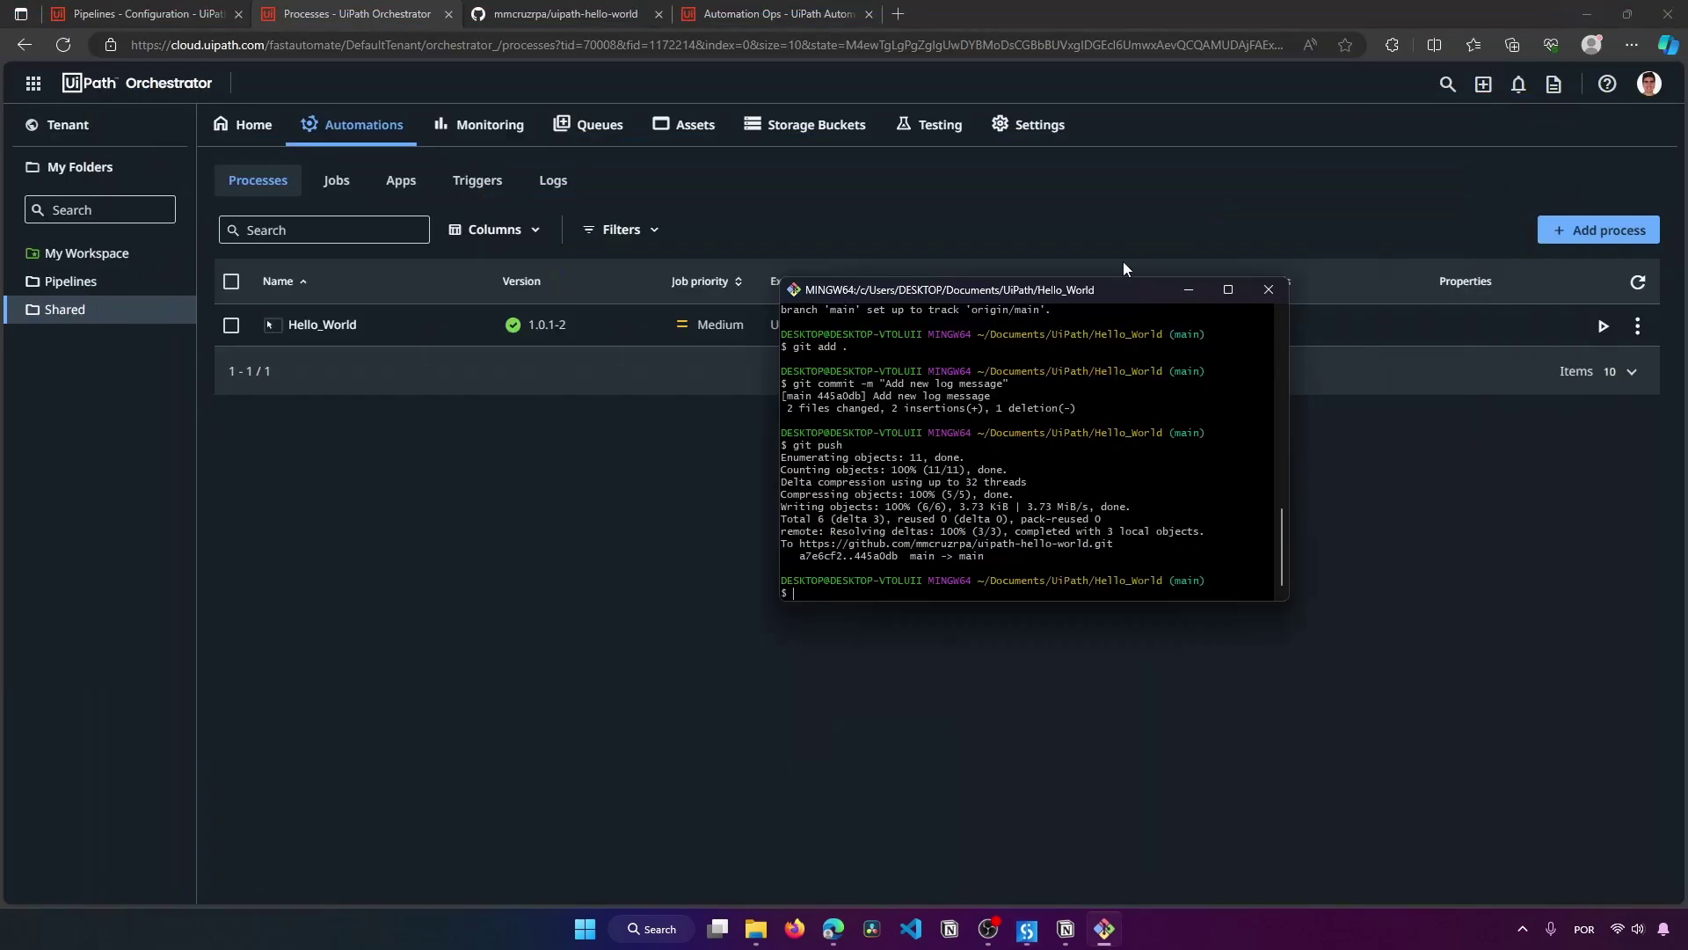
Step: Reload the uipath-hello-world pipeline in Automation Ops and examine the "Add new log message" run's trigger and stage progress
{"action": "left_click", "coordinate": [596, 450]}
{"action": "left_click", "coordinate": [778, 14]}
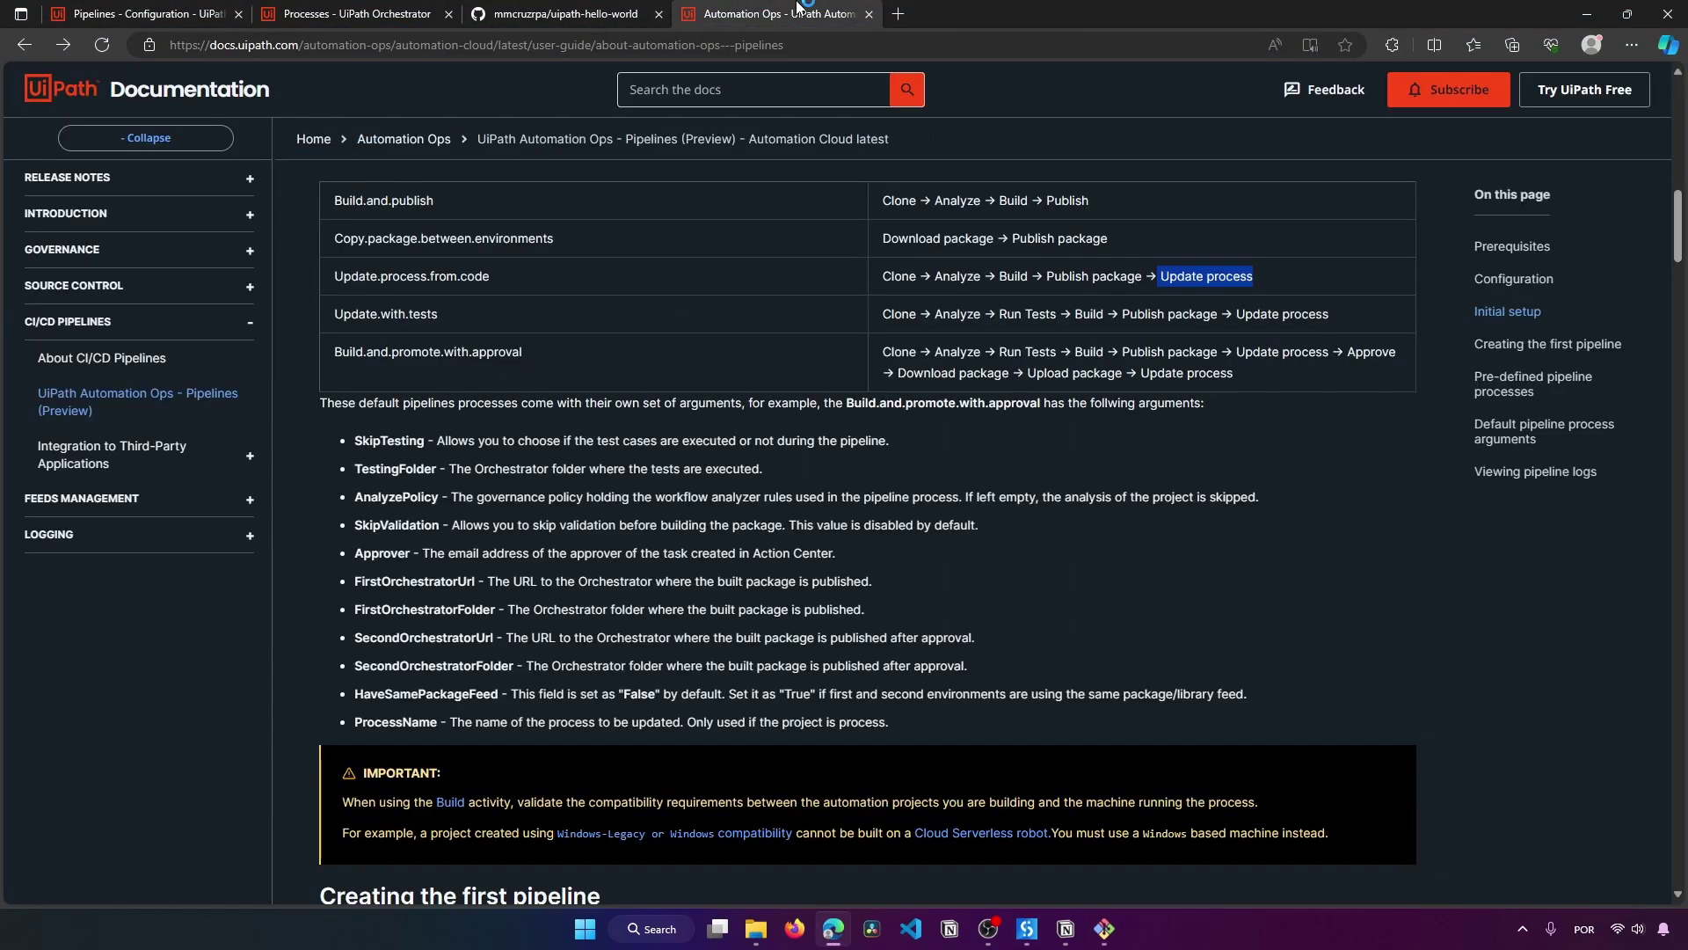
{"action": "left_click", "coordinate": [149, 13]}
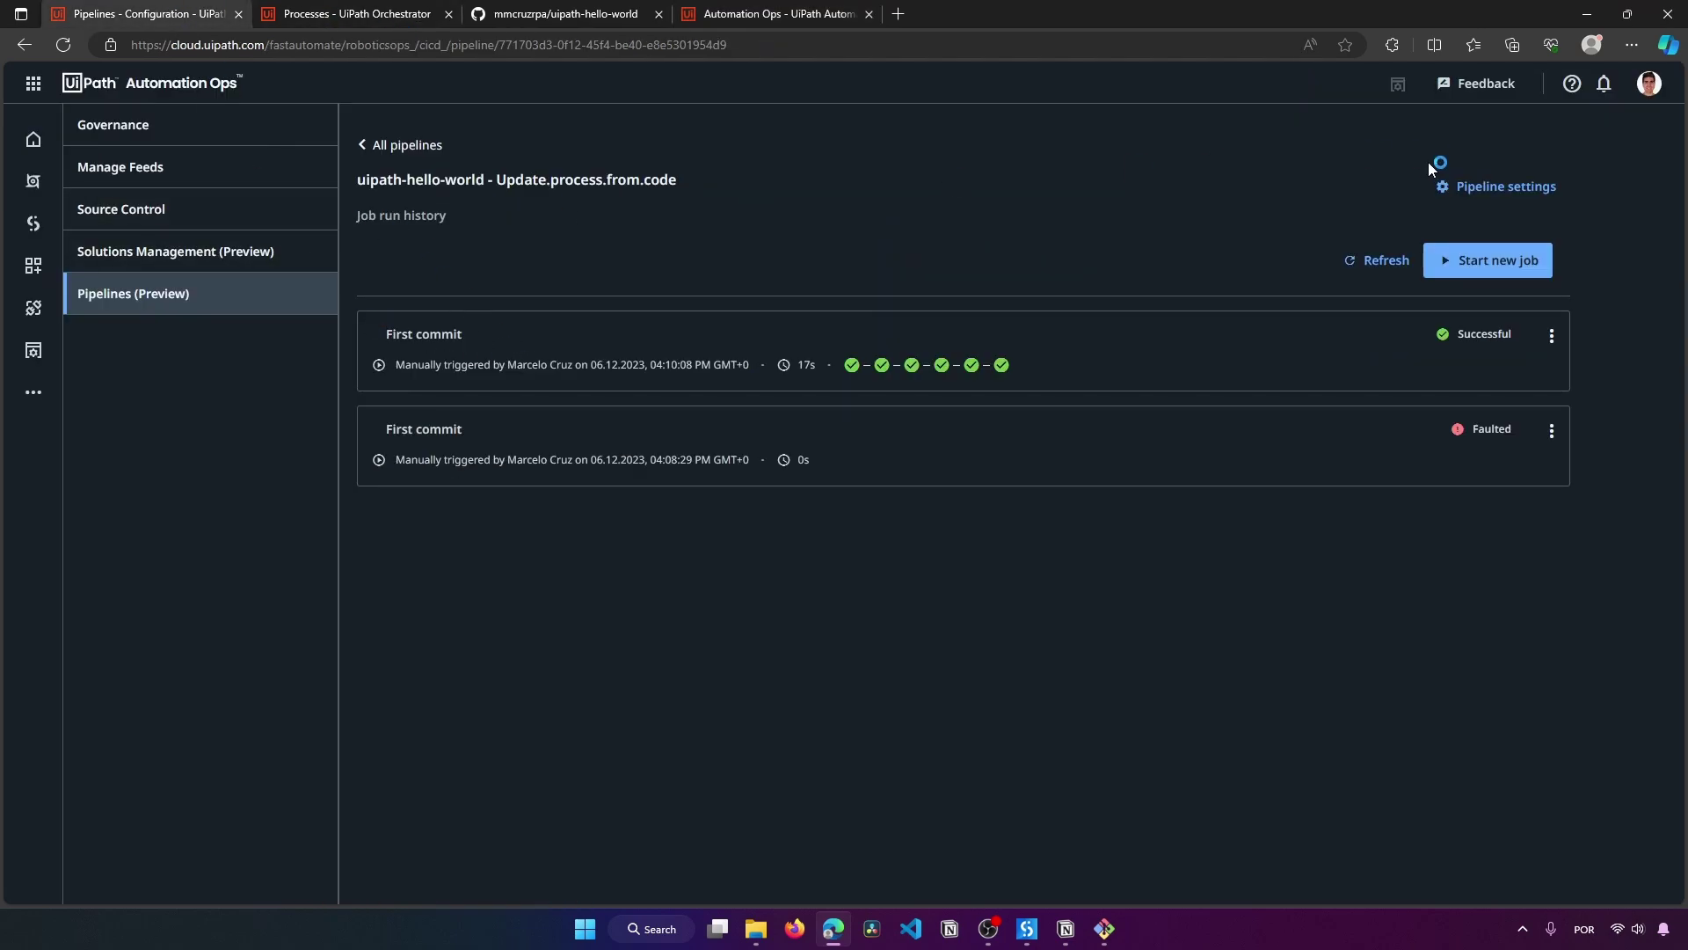
{"action": "left_click", "coordinate": [366, 145]}
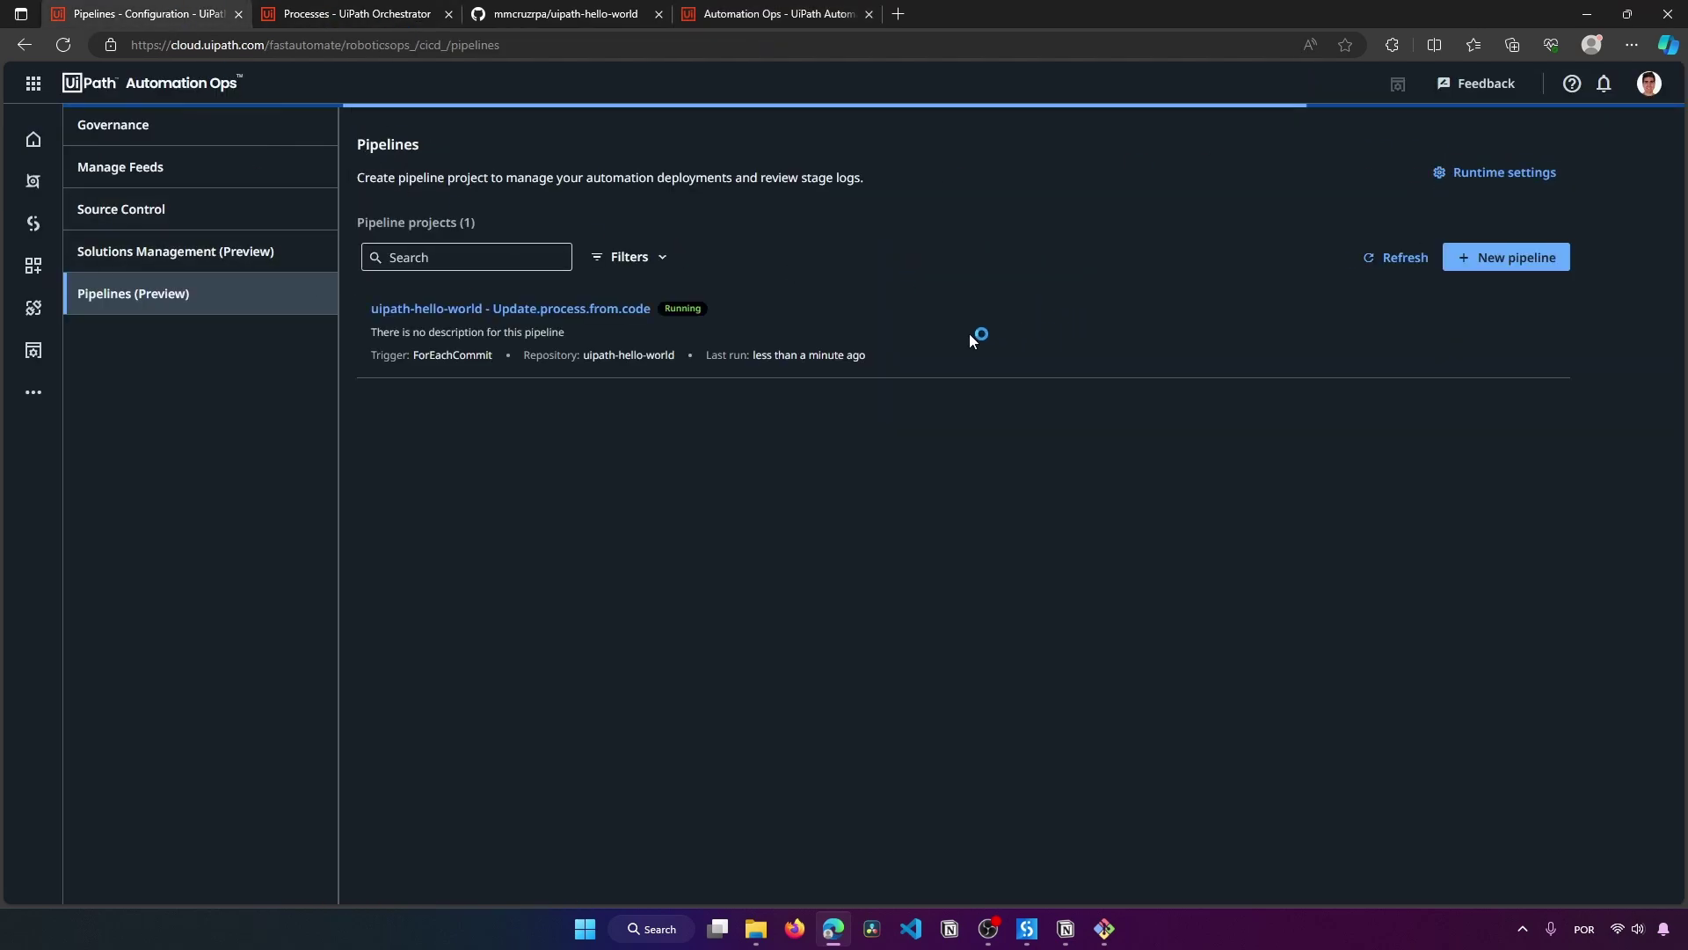
{"action": "left_click", "coordinate": [568, 309]}
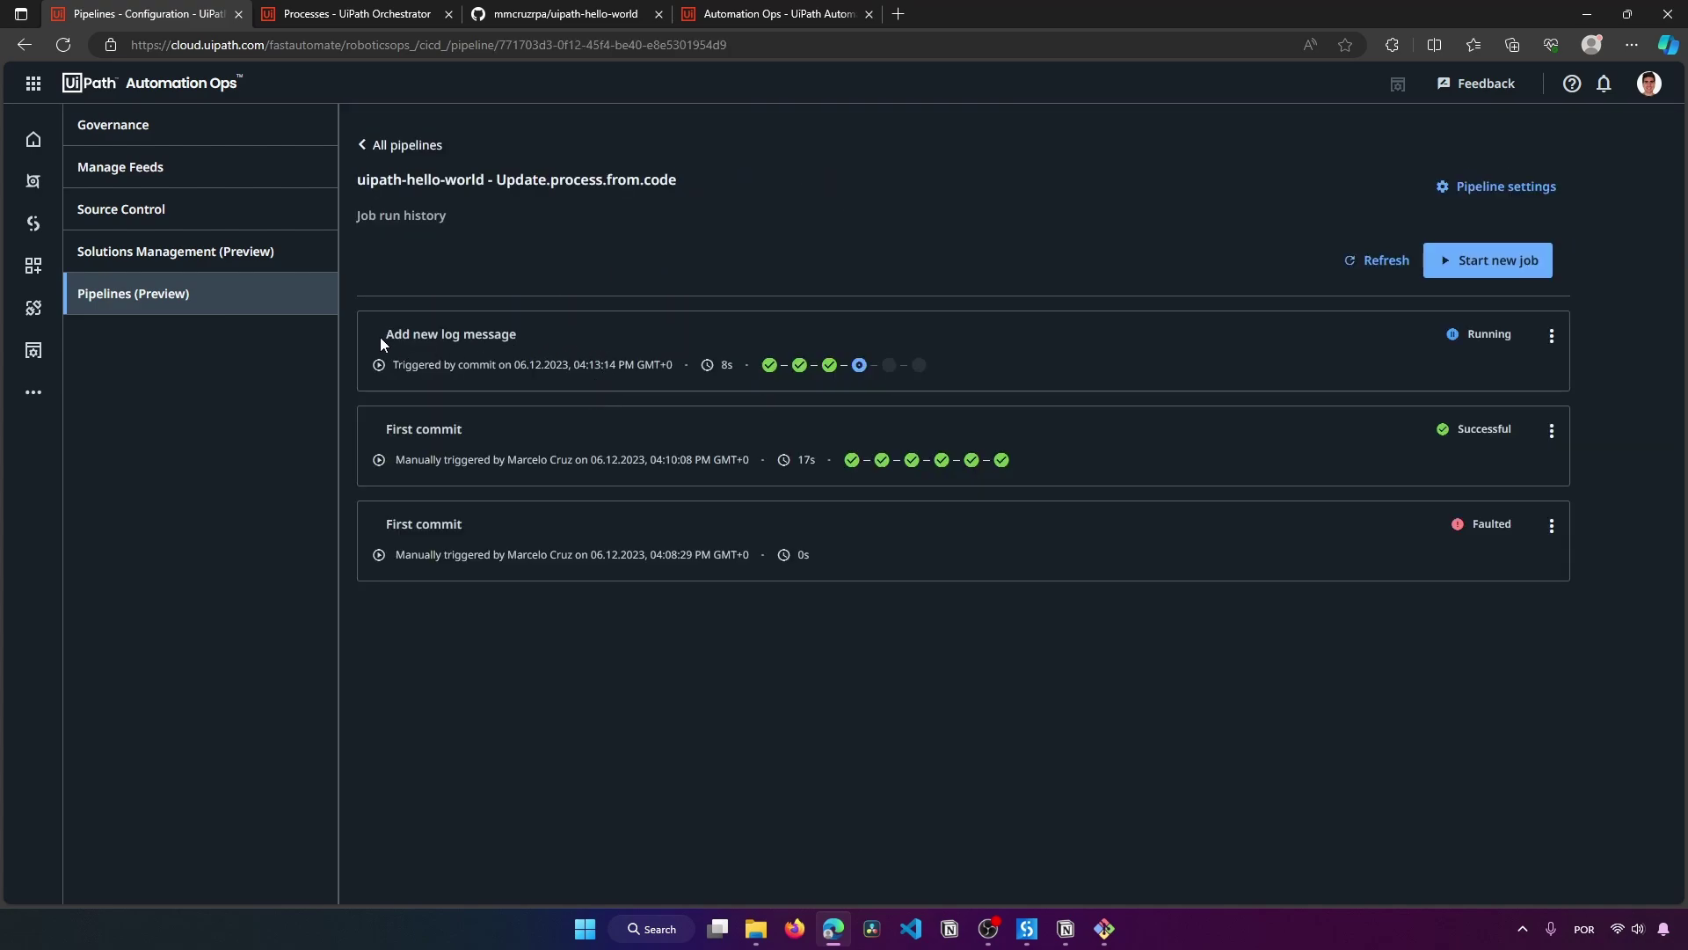
{"action": "left_click_drag", "start_coordinate": [388, 334], "coordinate": [519, 336]}
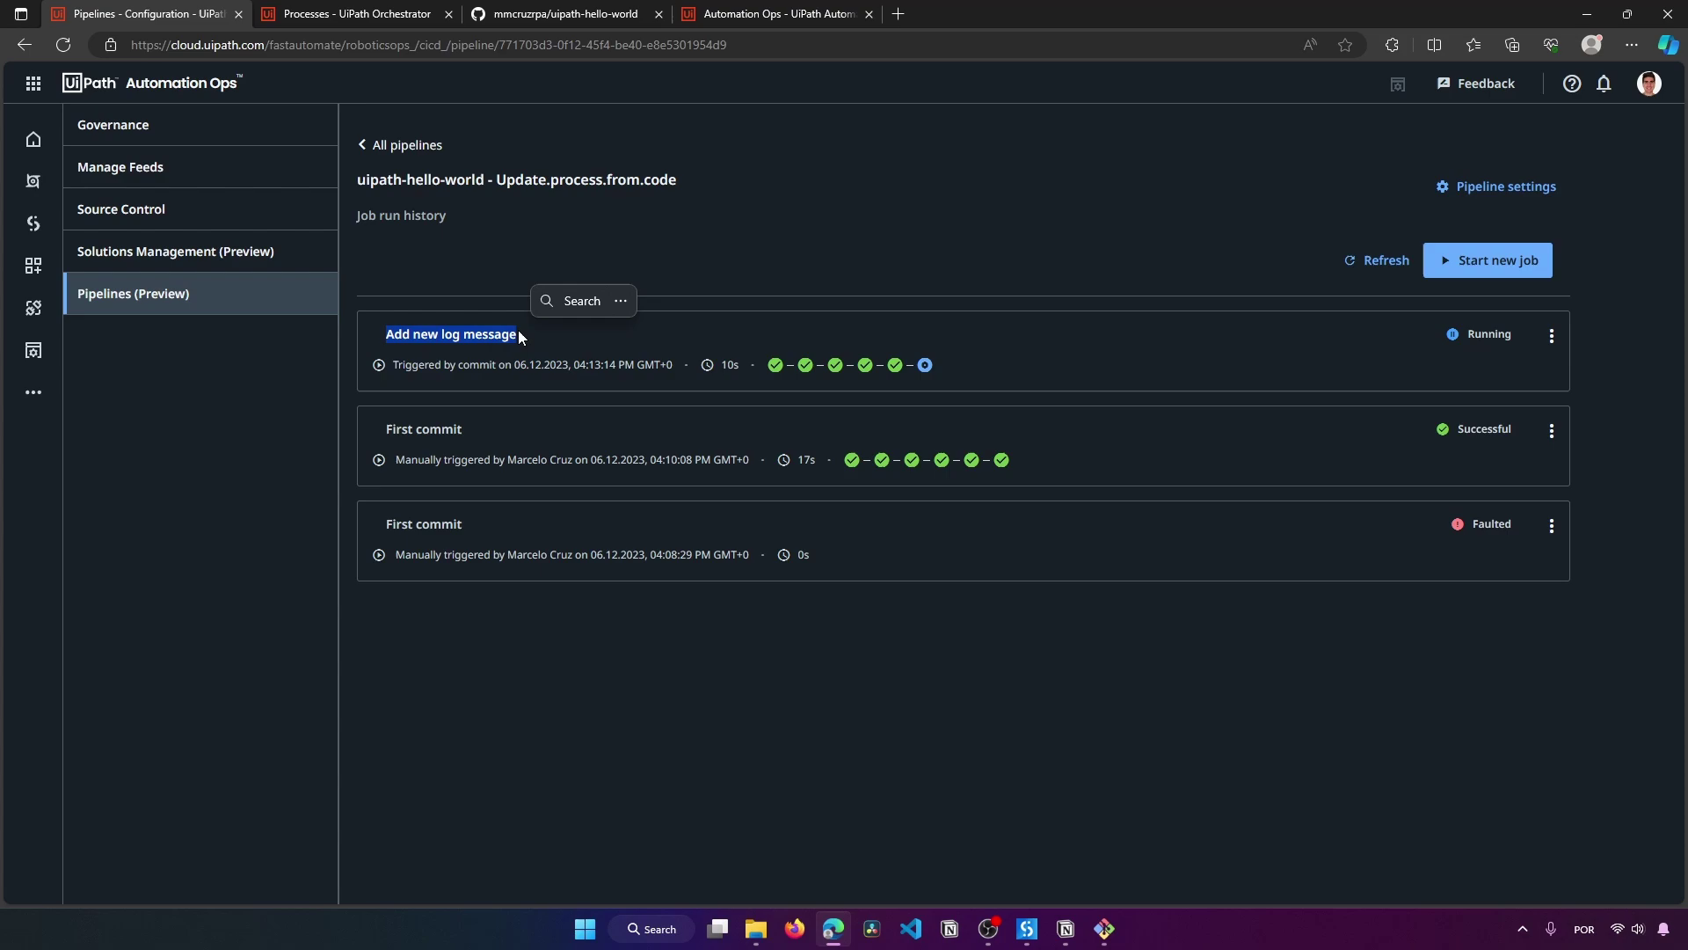
{"action": "left_click", "coordinate": [403, 354]}
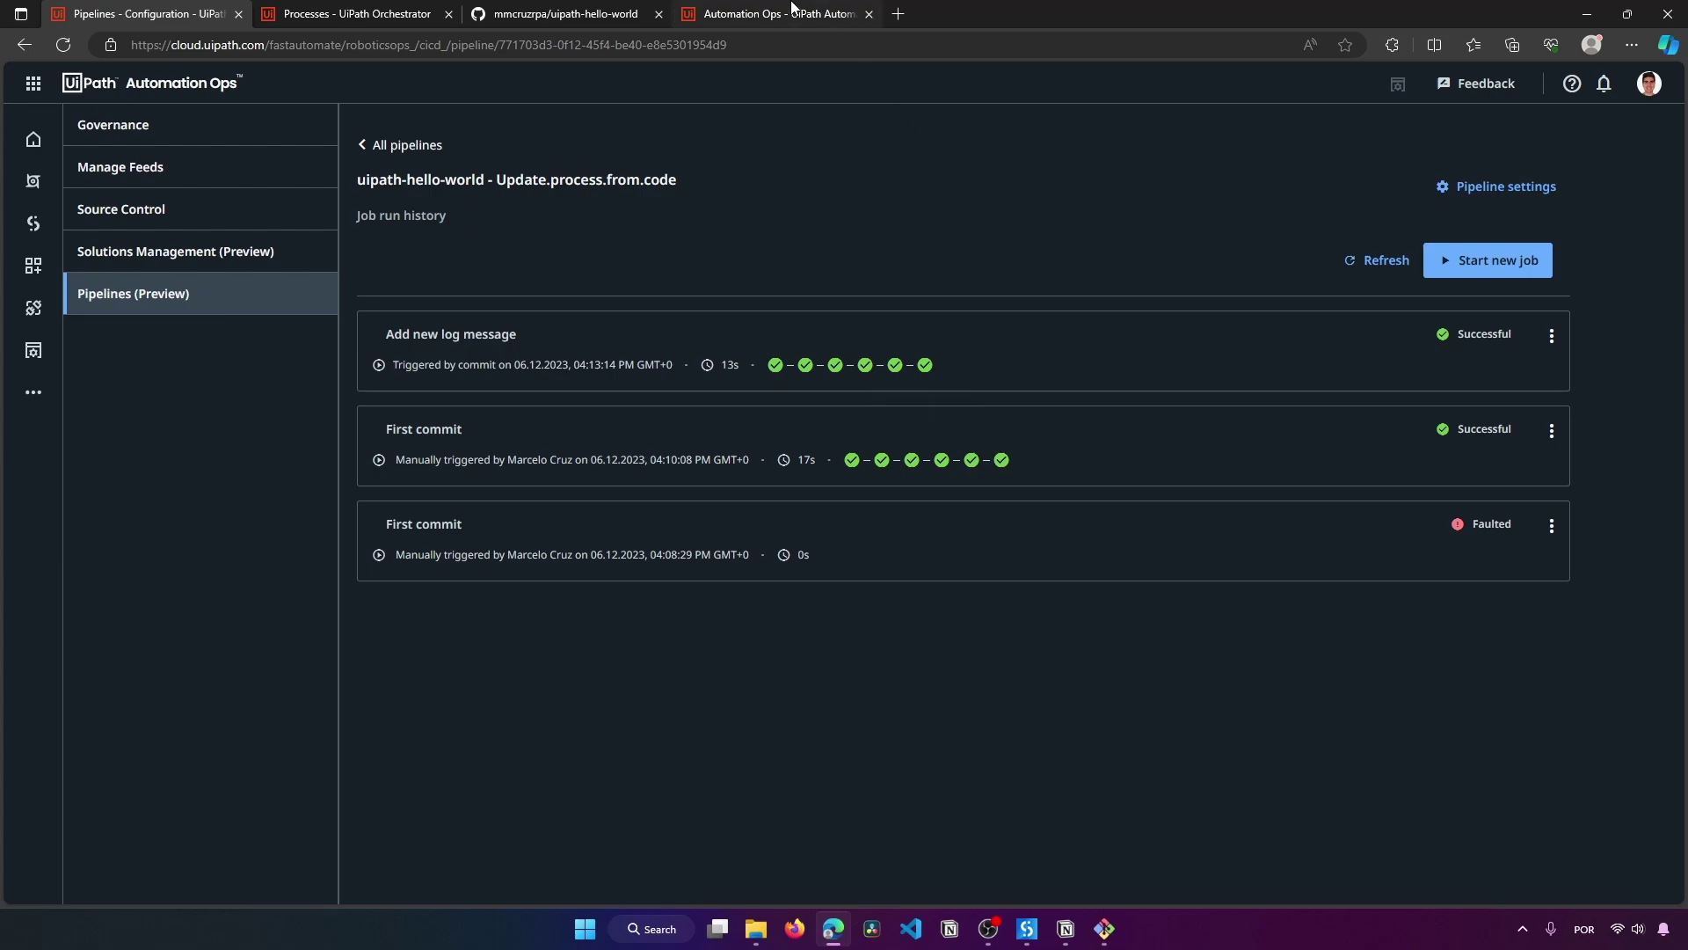
Step: Refresh the process list in Orchestrator's Shared folder and check the updated version of Hello_World
{"action": "left_click_drag", "start_coordinate": [563, 14], "coordinate": [356, 12]}
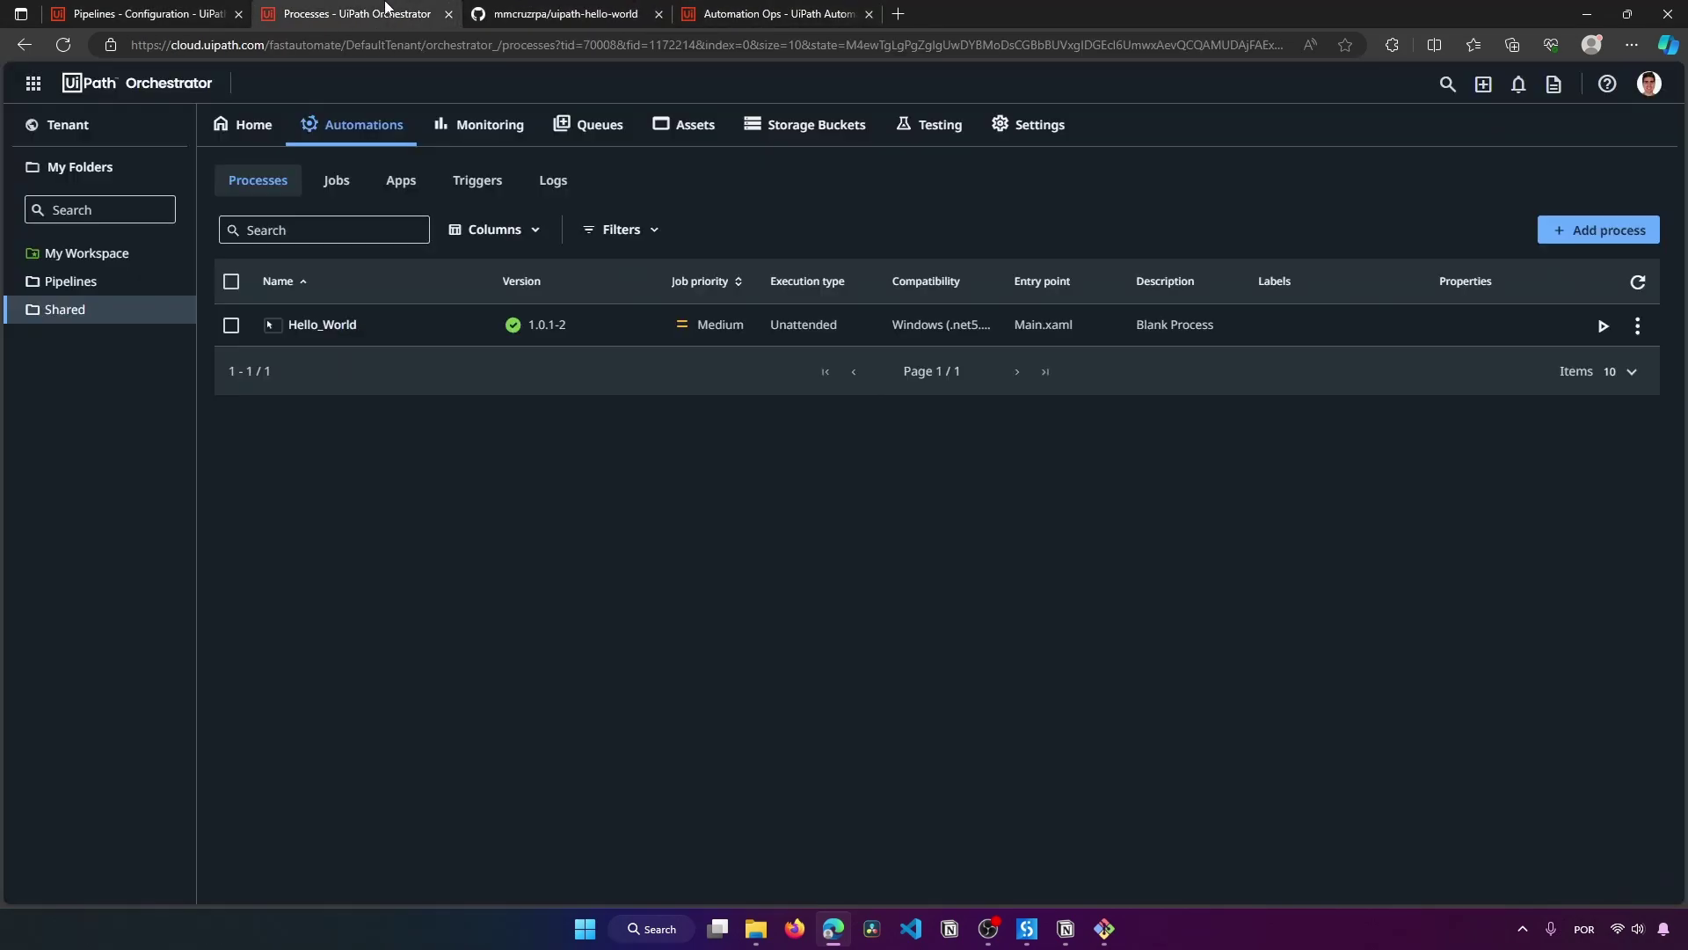
{"action": "left_click", "coordinate": [1635, 283]}
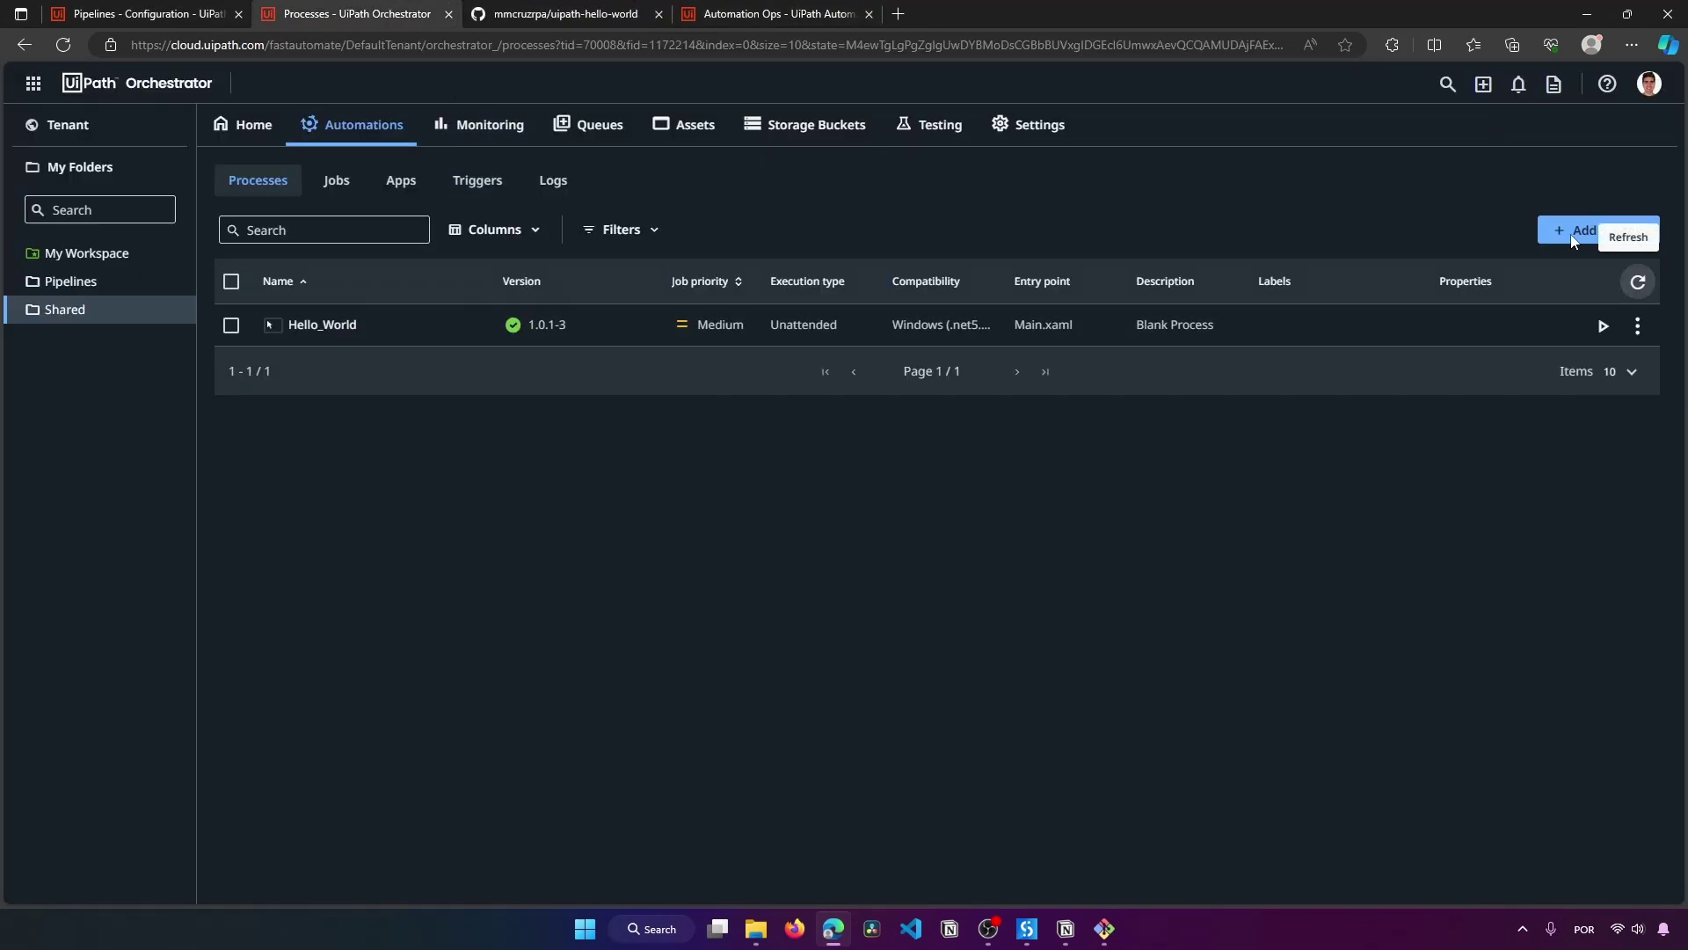
{"action": "triple_click", "coordinate": [568, 325]}
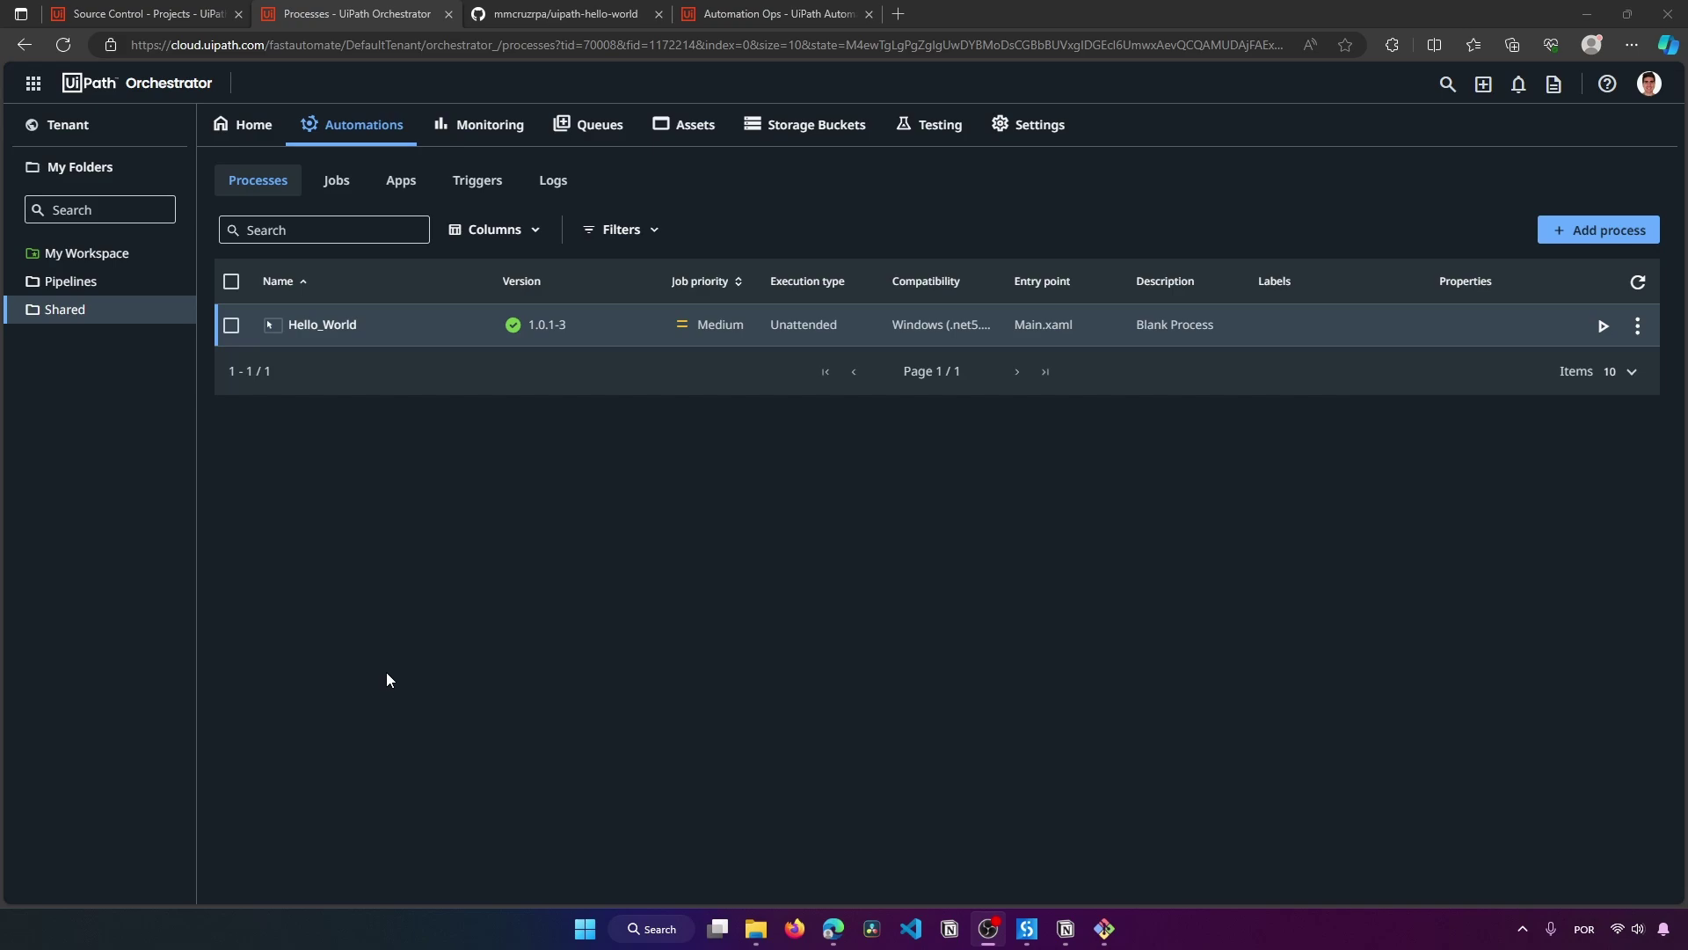
Step: Create a new public GitHub repository named uipath-second-repo
{"action": "left_click", "coordinate": [667, 19]}
{"action": "left_click", "coordinate": [1498, 95]}
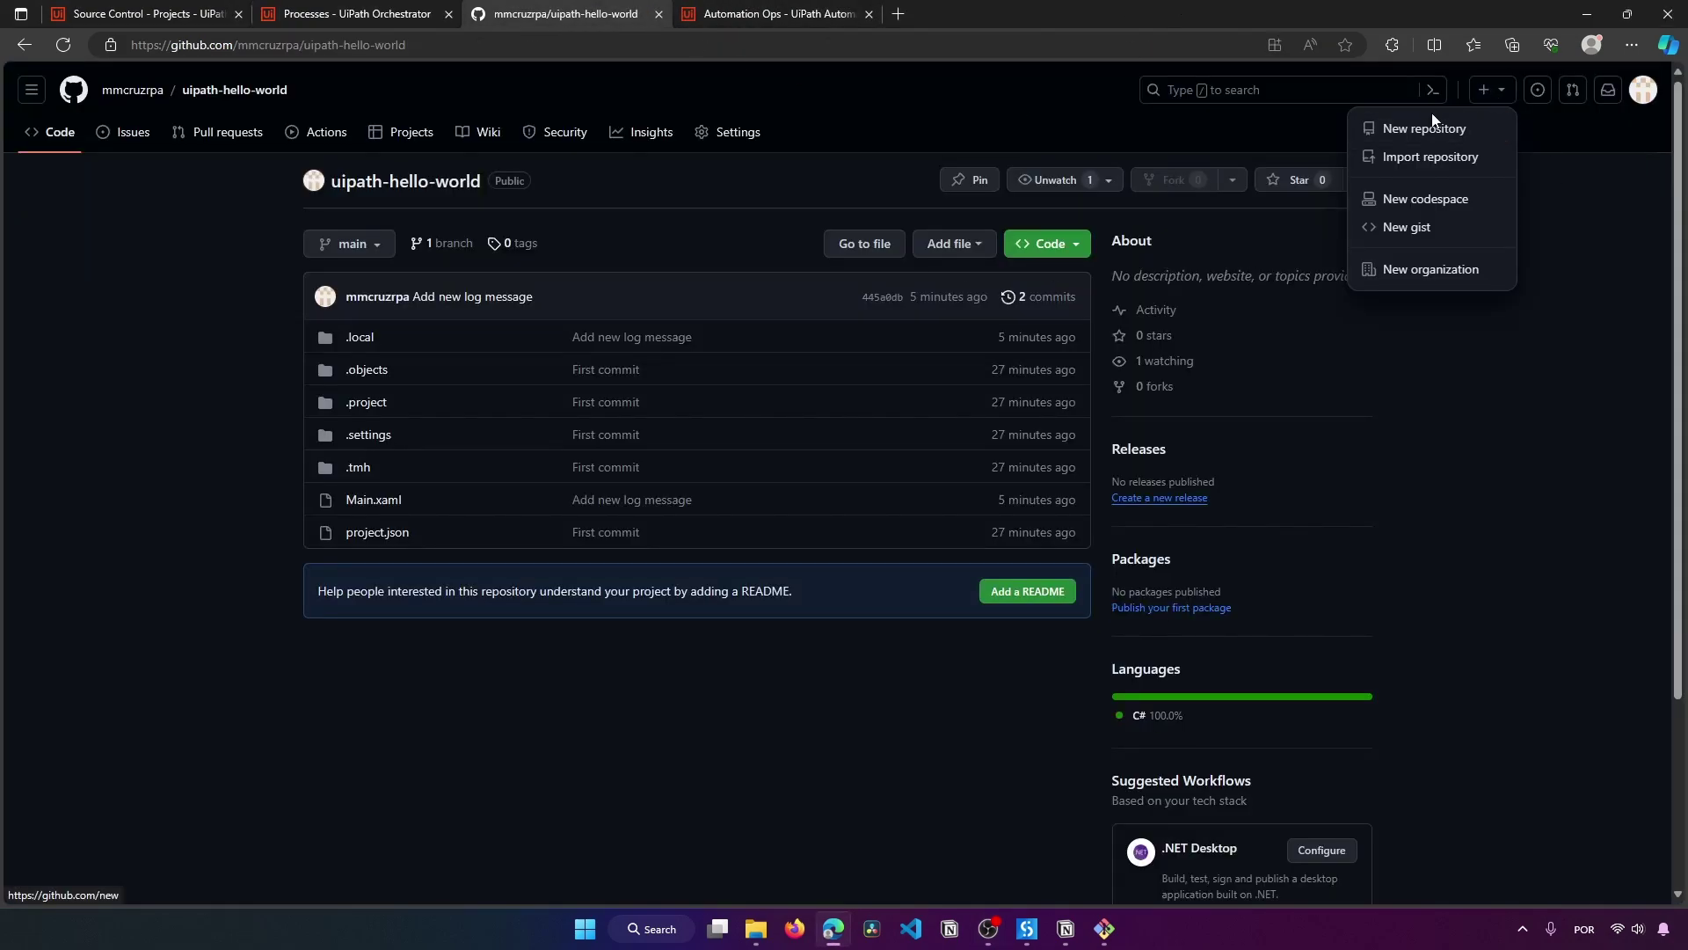
{"action": "left_click", "coordinate": [1375, 128]}
{"action": "left_click", "coordinate": [716, 308]}
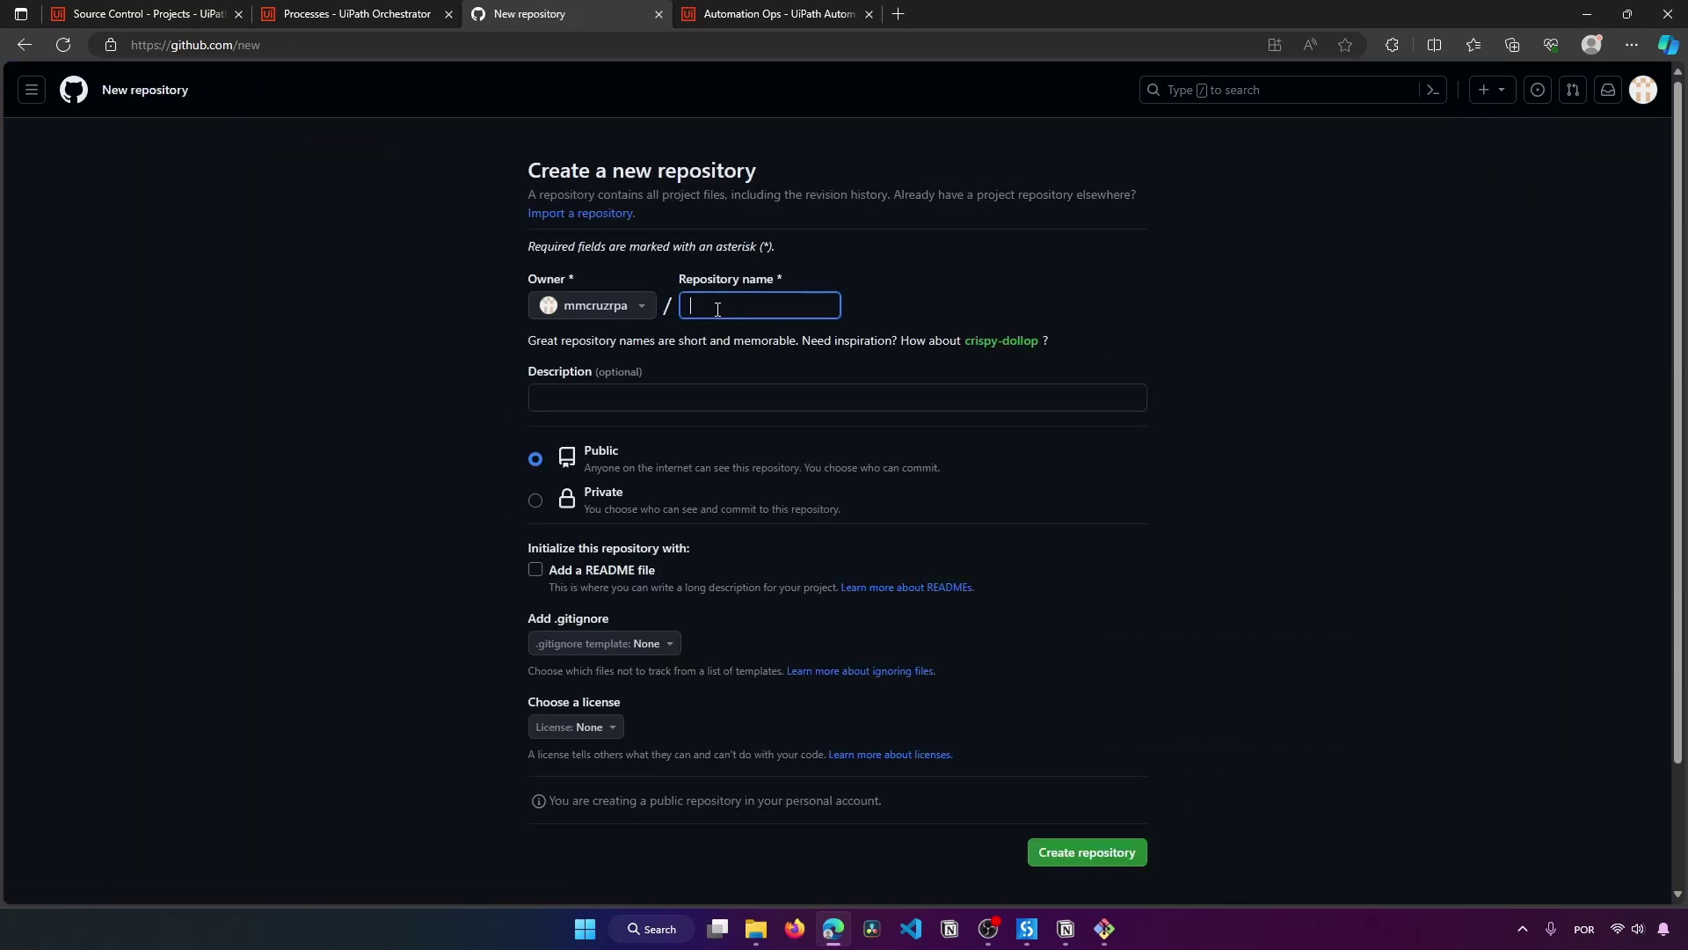
{"action": "type", "text": "uipath"}
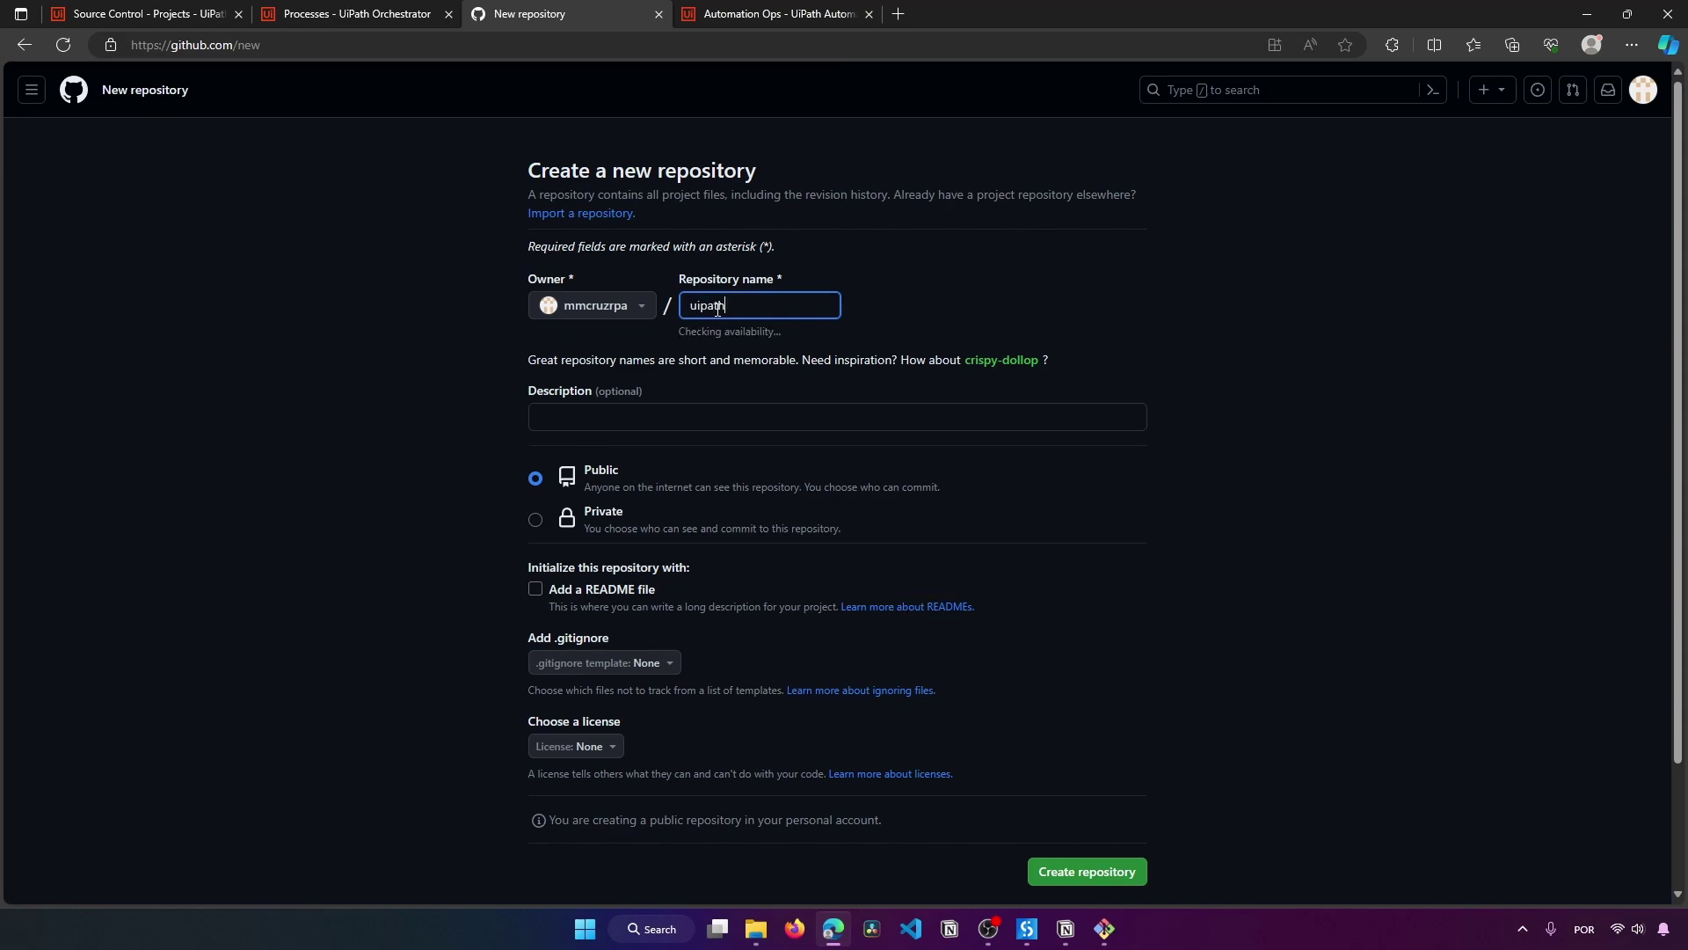
{"action": "type", "text": "-second-repo"}
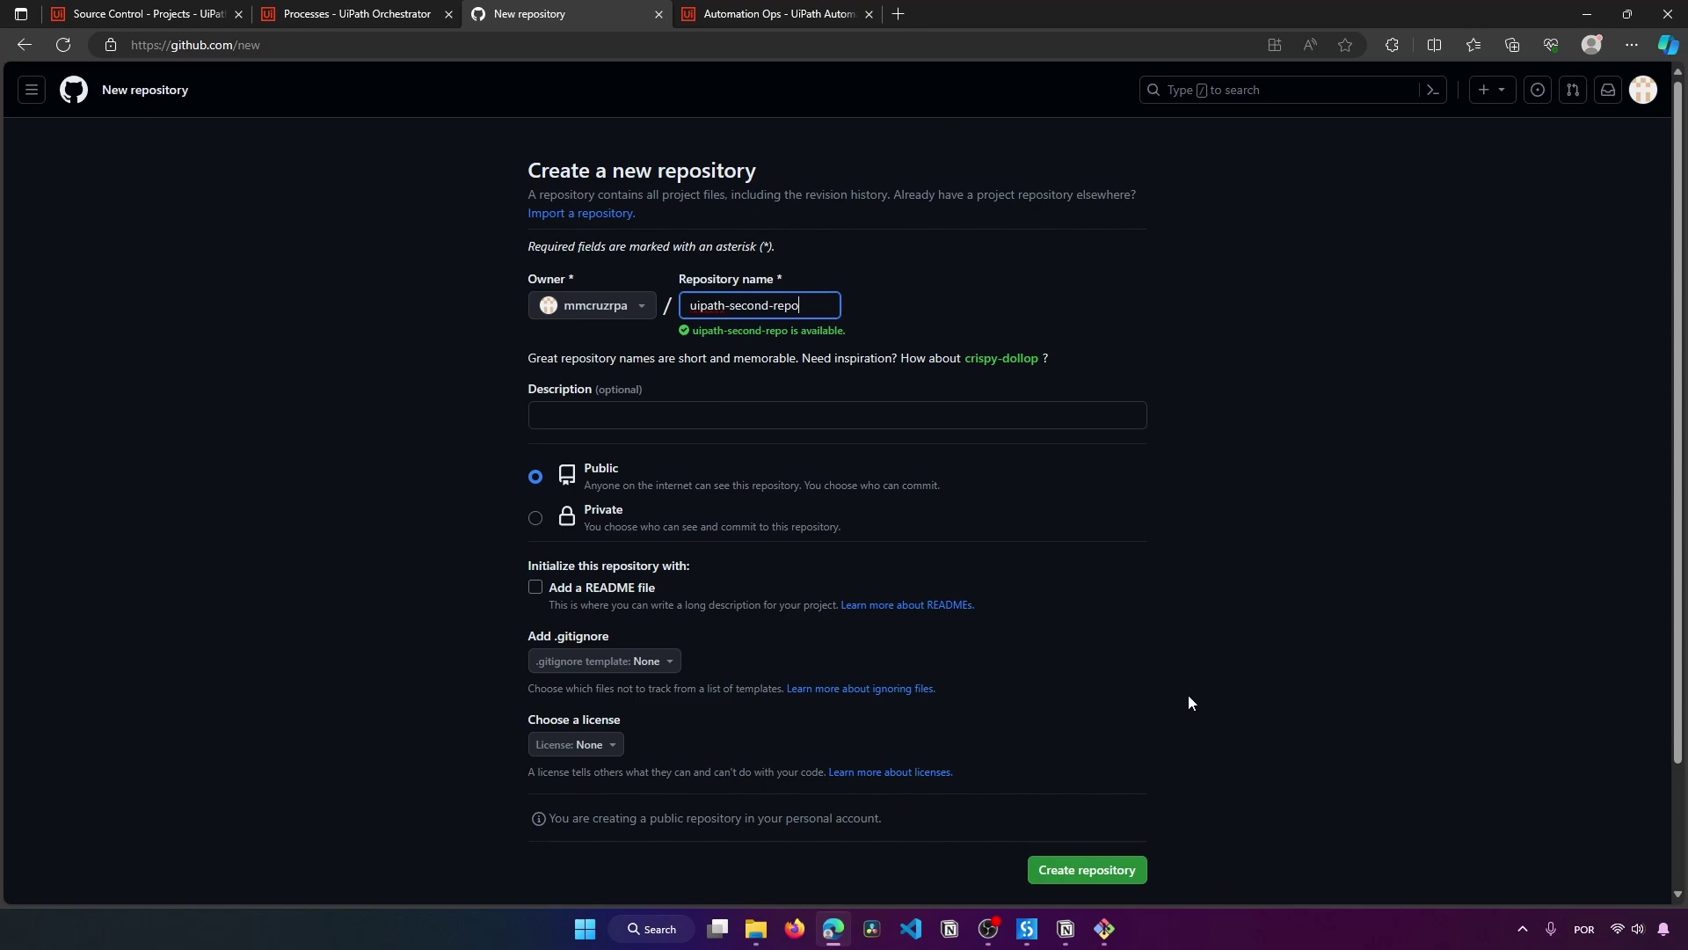
{"action": "left_click", "coordinate": [1093, 874]}
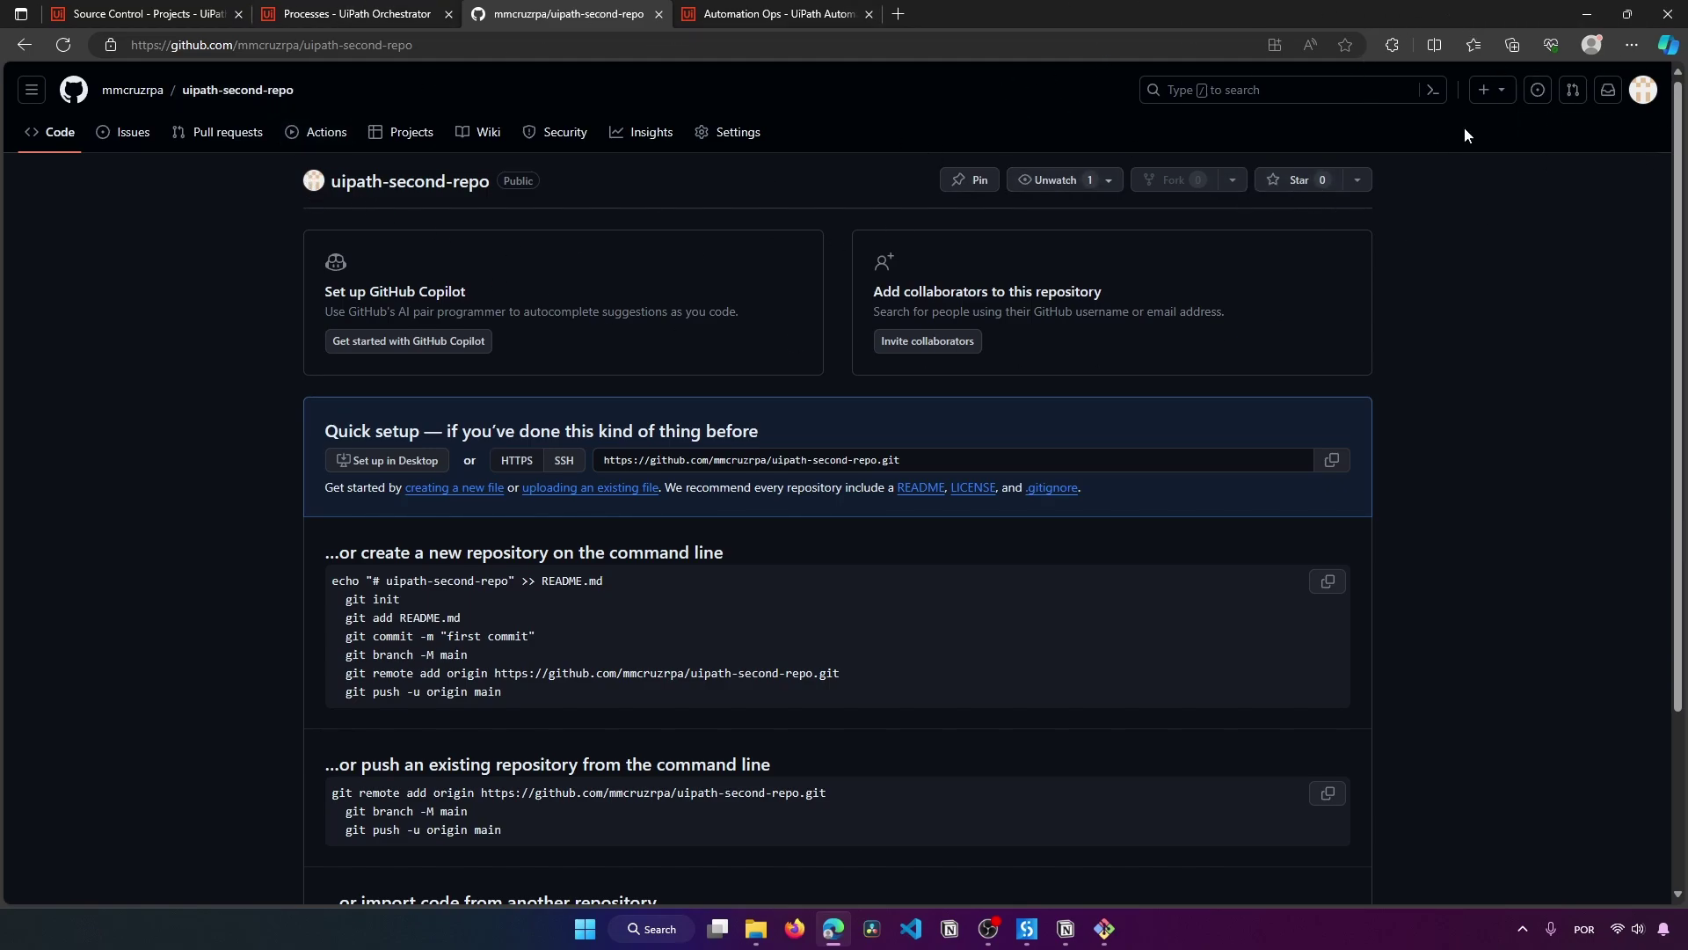
Step: Open the GitHub account settings in a new browser tab and switch to it
{"action": "left_click", "coordinate": [1640, 90]}
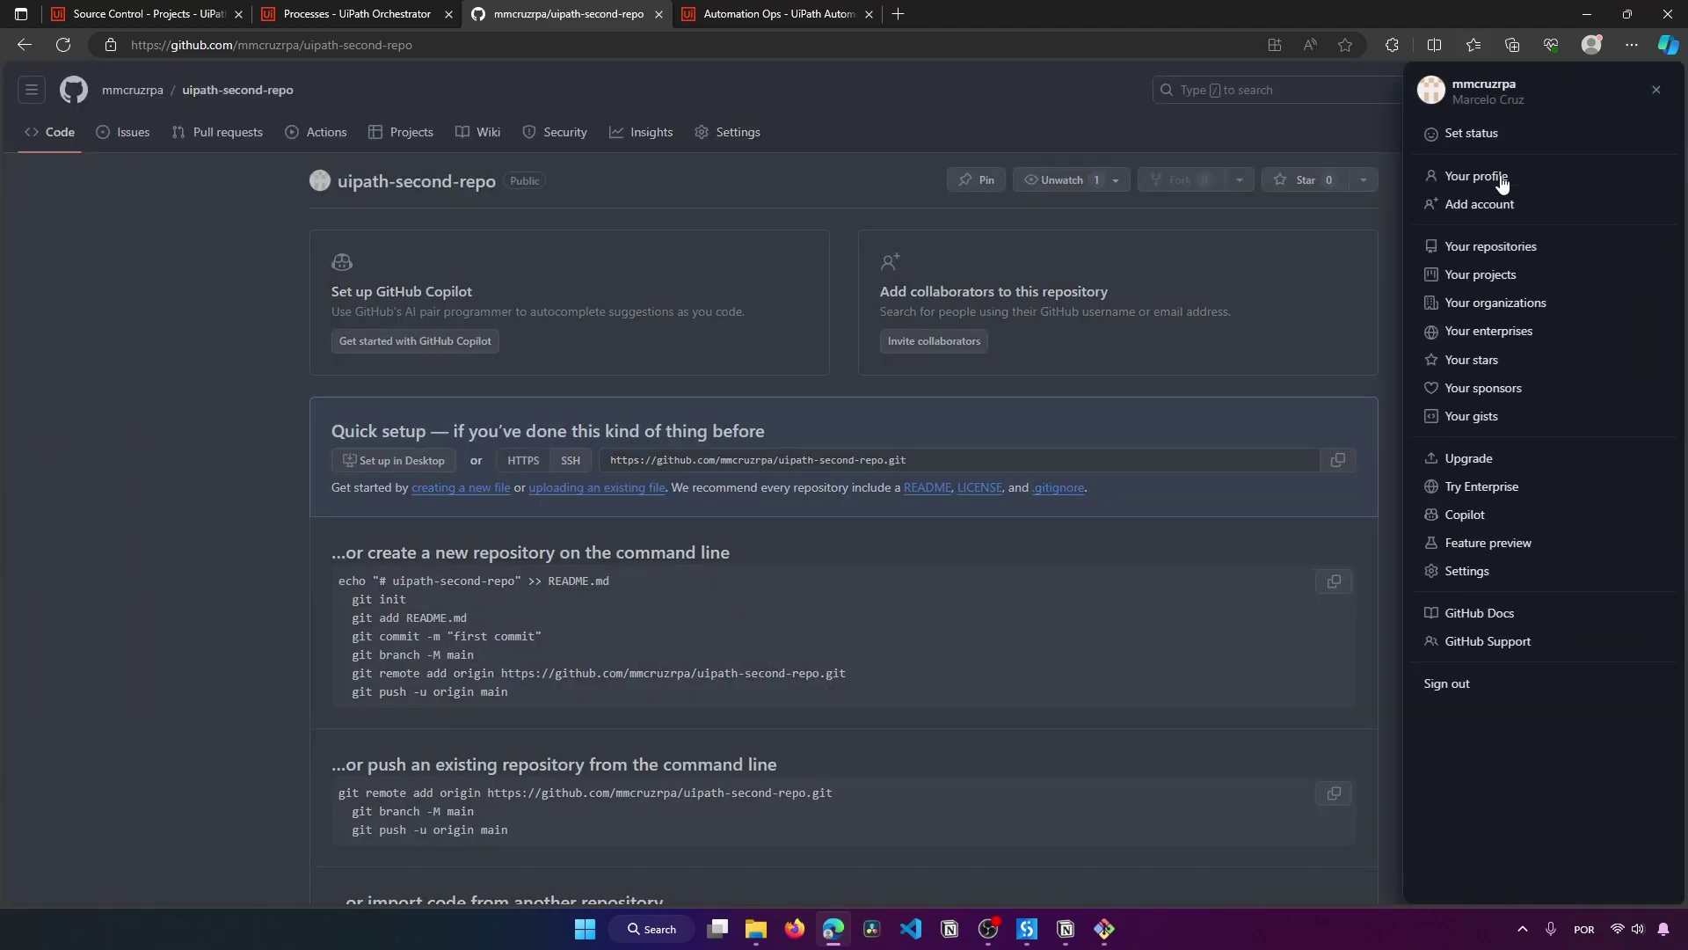
{"action": "right_click", "coordinate": [1452, 574]}
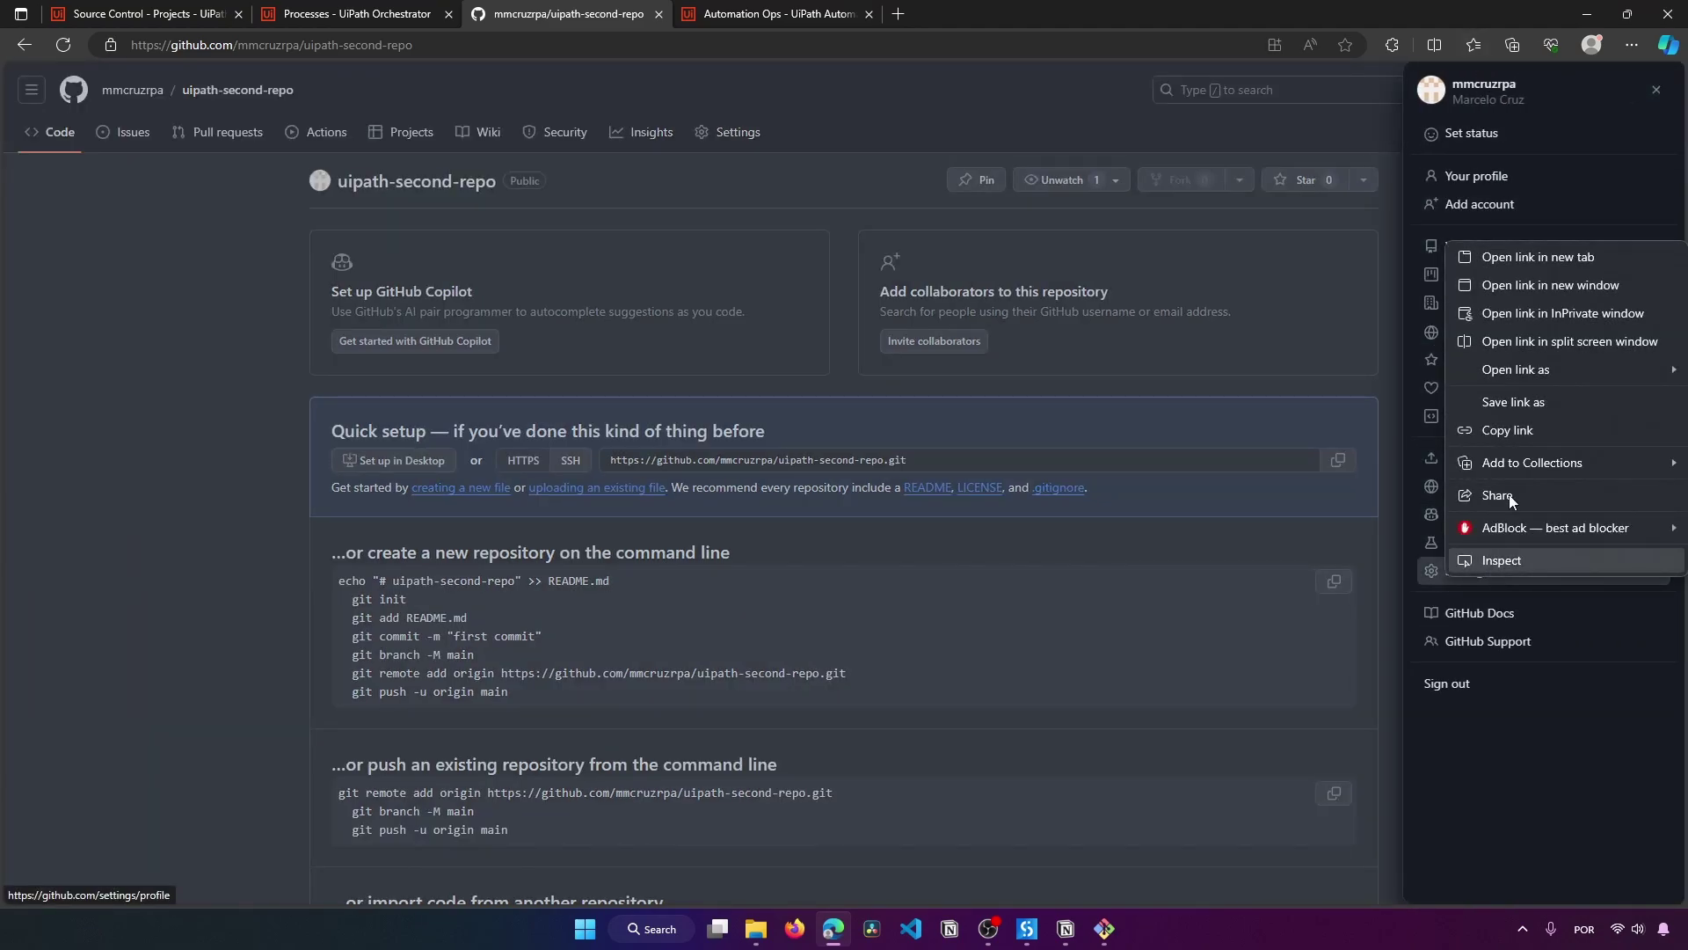
{"action": "left_click", "coordinate": [1526, 259]}
{"action": "left_click", "coordinate": [809, 11]}
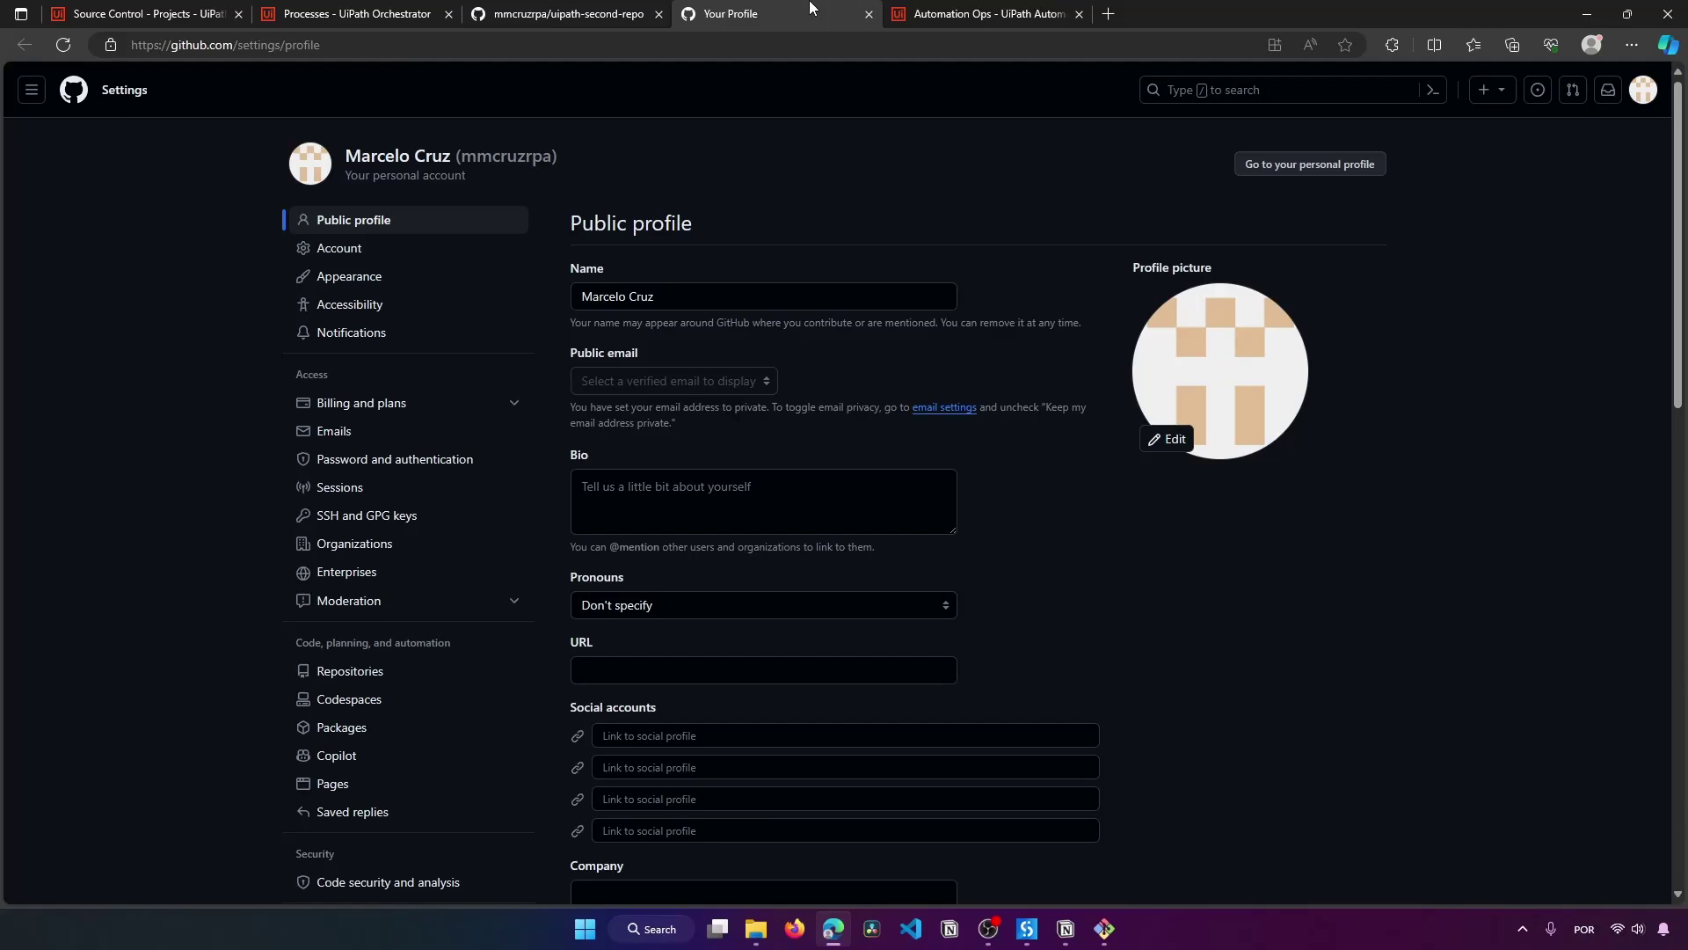
Step: Open the configuration of the installed UiPath-AutomationOps GitHub app and go to its repository access section
{"action": "scroll", "coordinate": [382, 773], "scroll_direction": "down", "scroll_amount": 3}
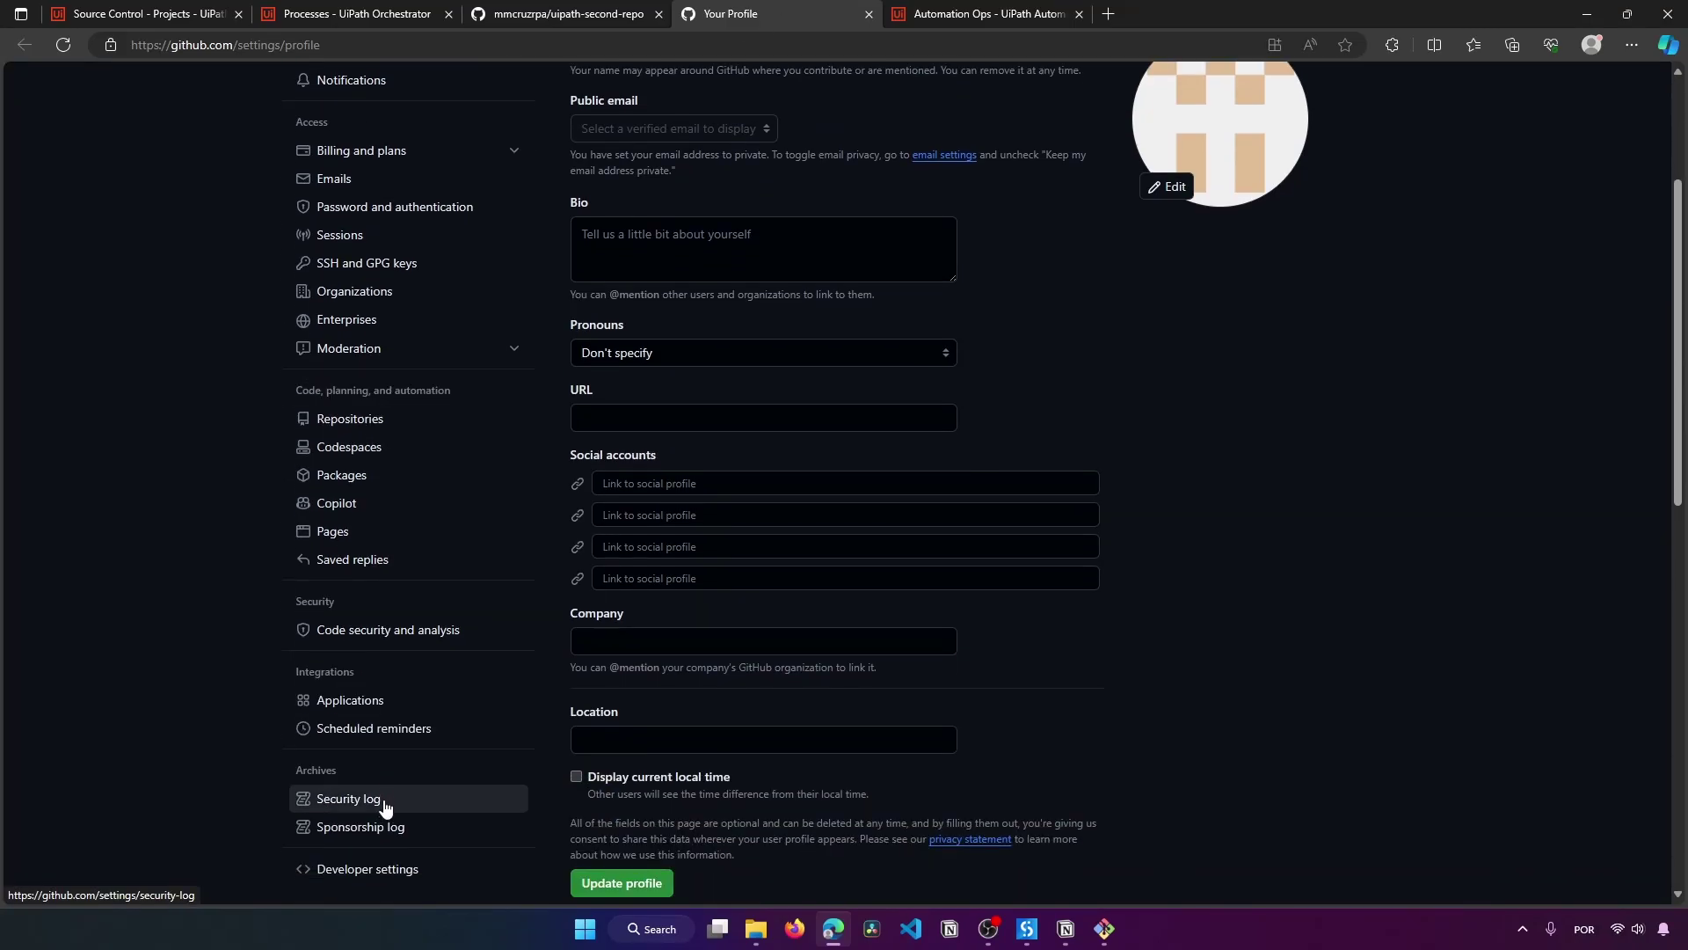
{"action": "left_click", "coordinate": [356, 702]}
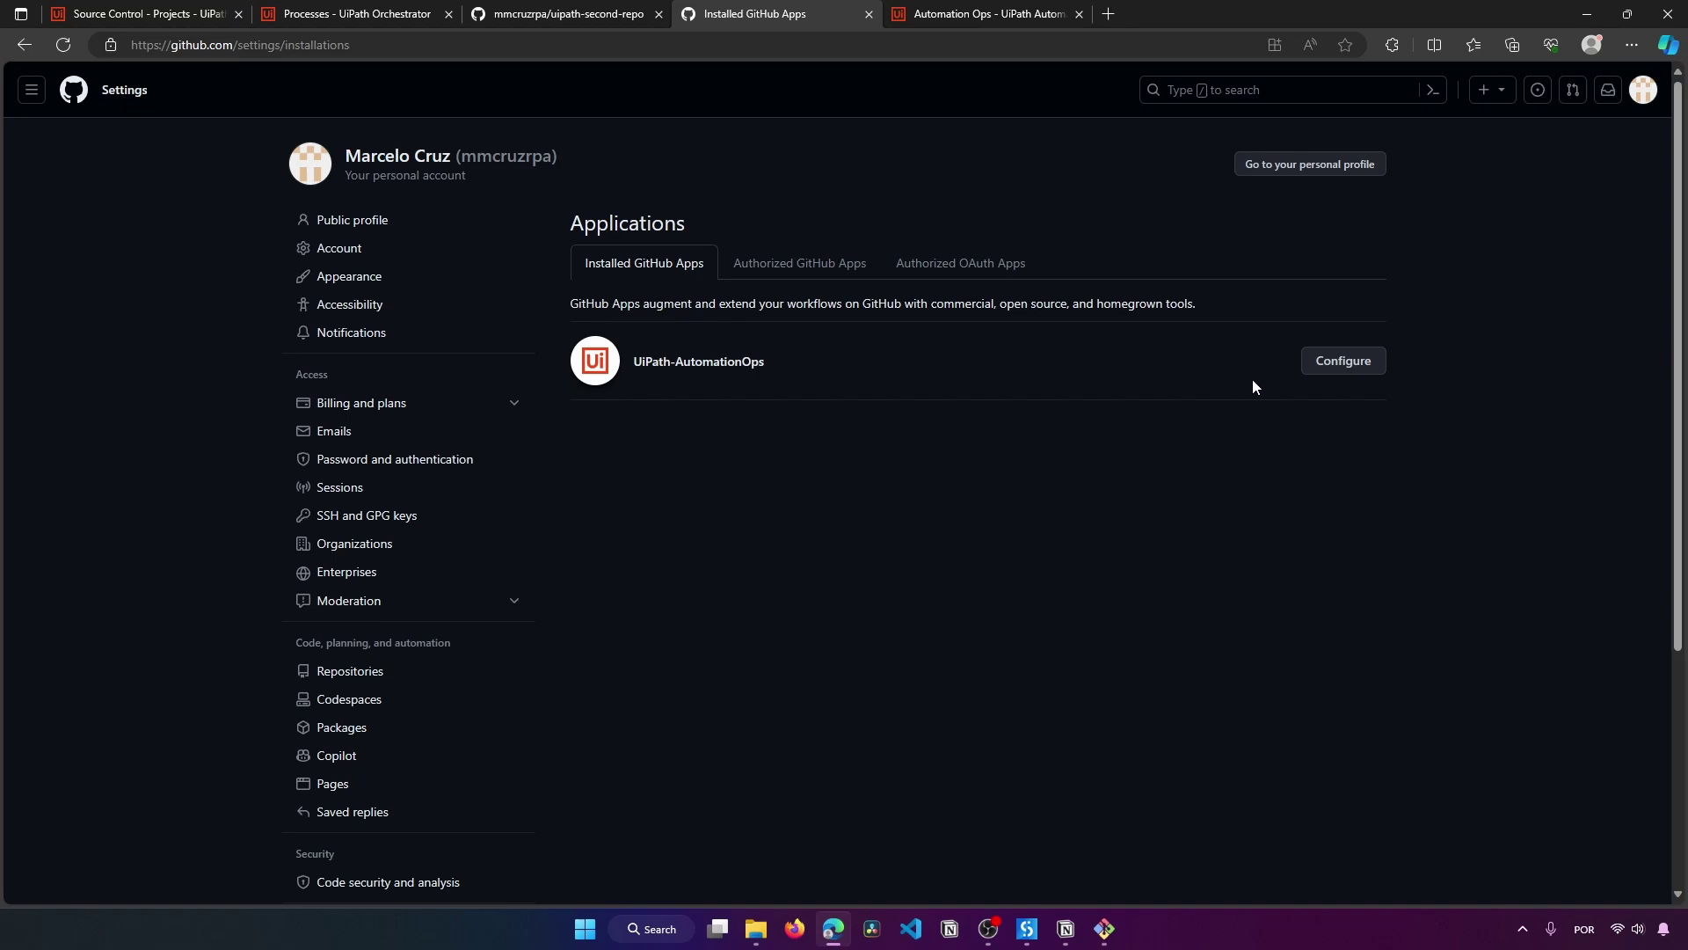
{"action": "left_click", "coordinate": [1343, 361]}
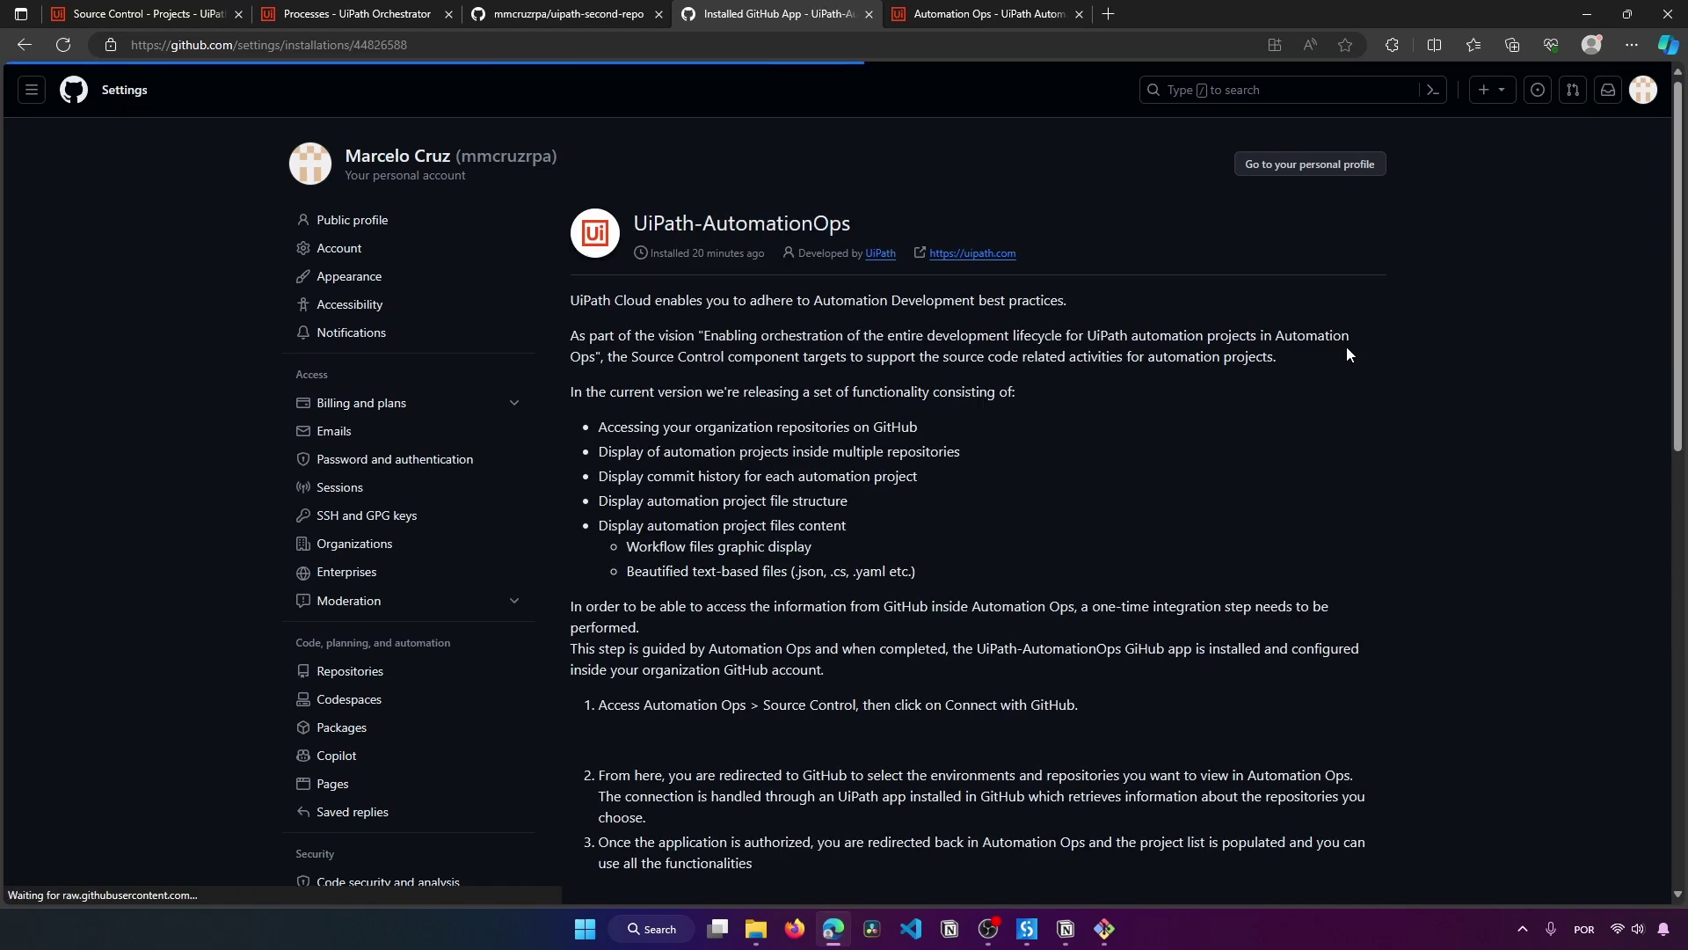
{"action": "scroll", "coordinate": [1480, 206], "scroll_direction": "down", "scroll_amount": 4}
{"action": "scroll", "coordinate": [1482, 212], "scroll_direction": "down", "scroll_amount": 15}
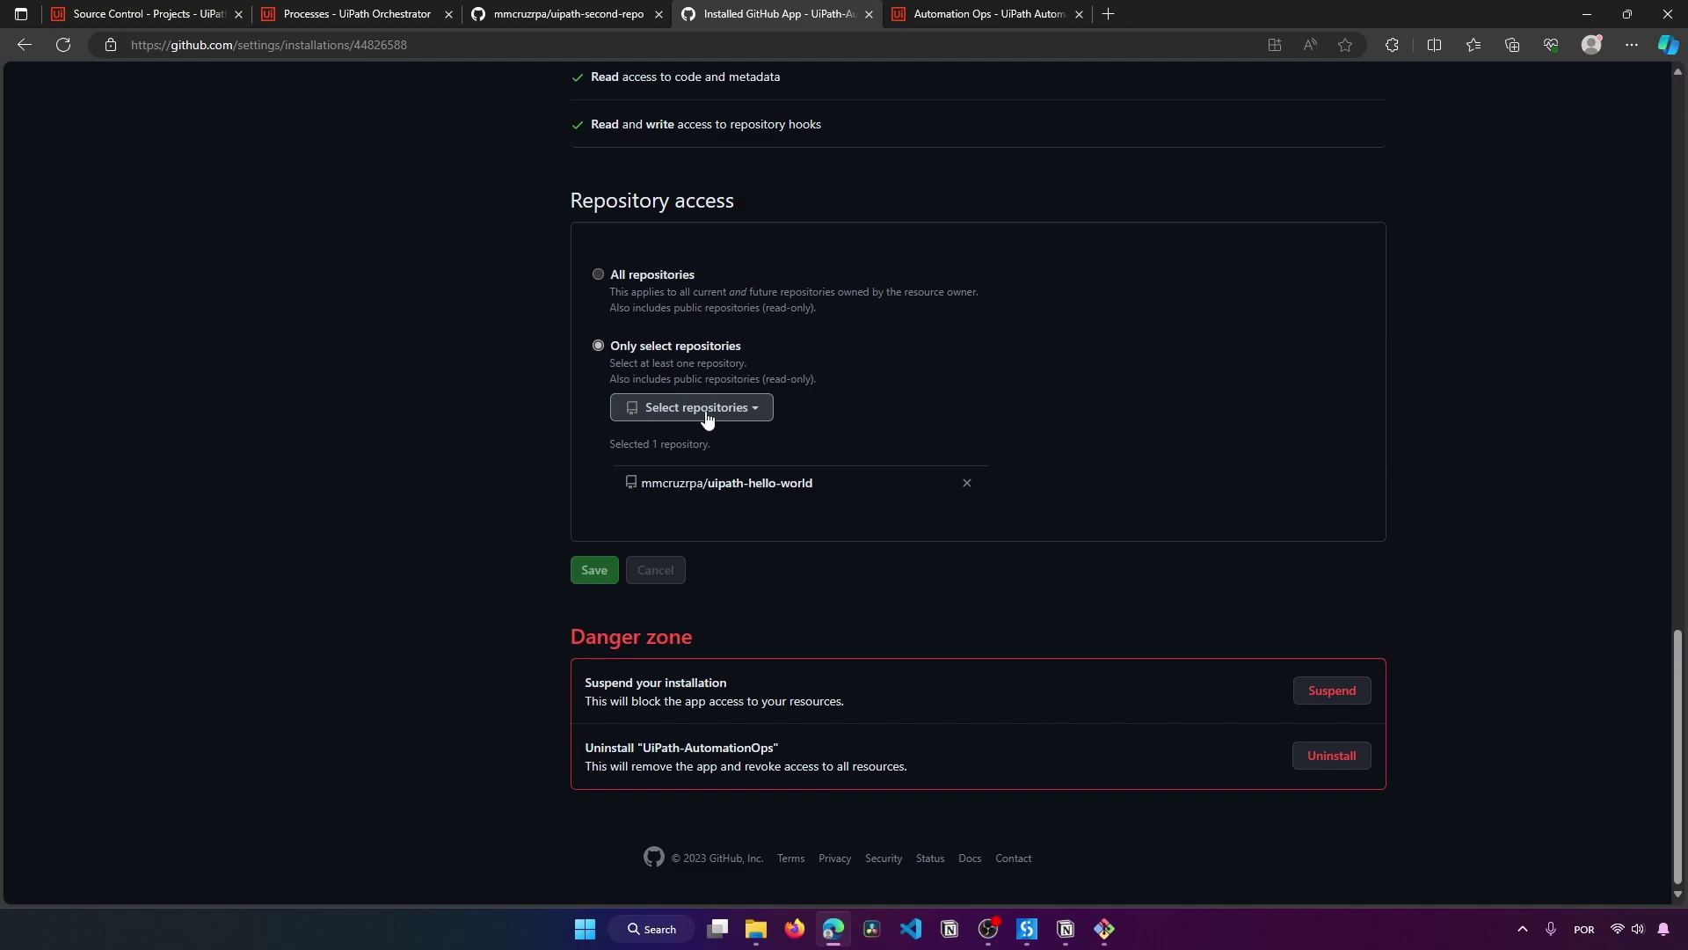
Step: Add uipath-second-repo to the repositories UiPath-AutomationOps can access and save the change
{"action": "left_click", "coordinate": [744, 408]}
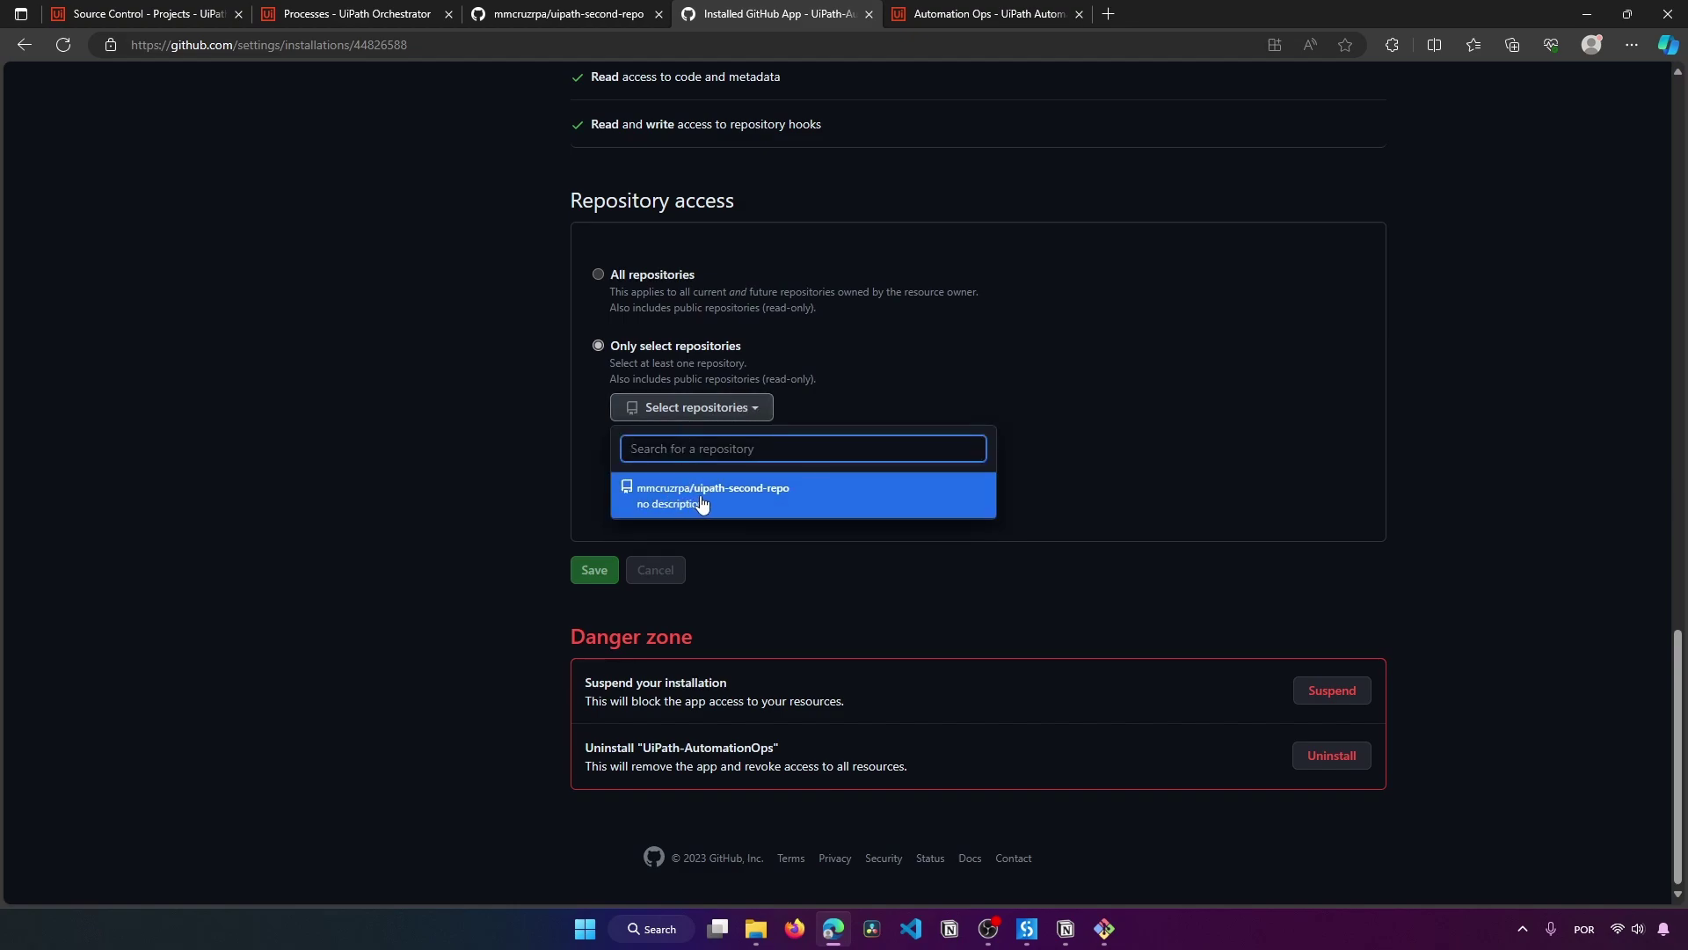
{"action": "left_click", "coordinate": [686, 503]}
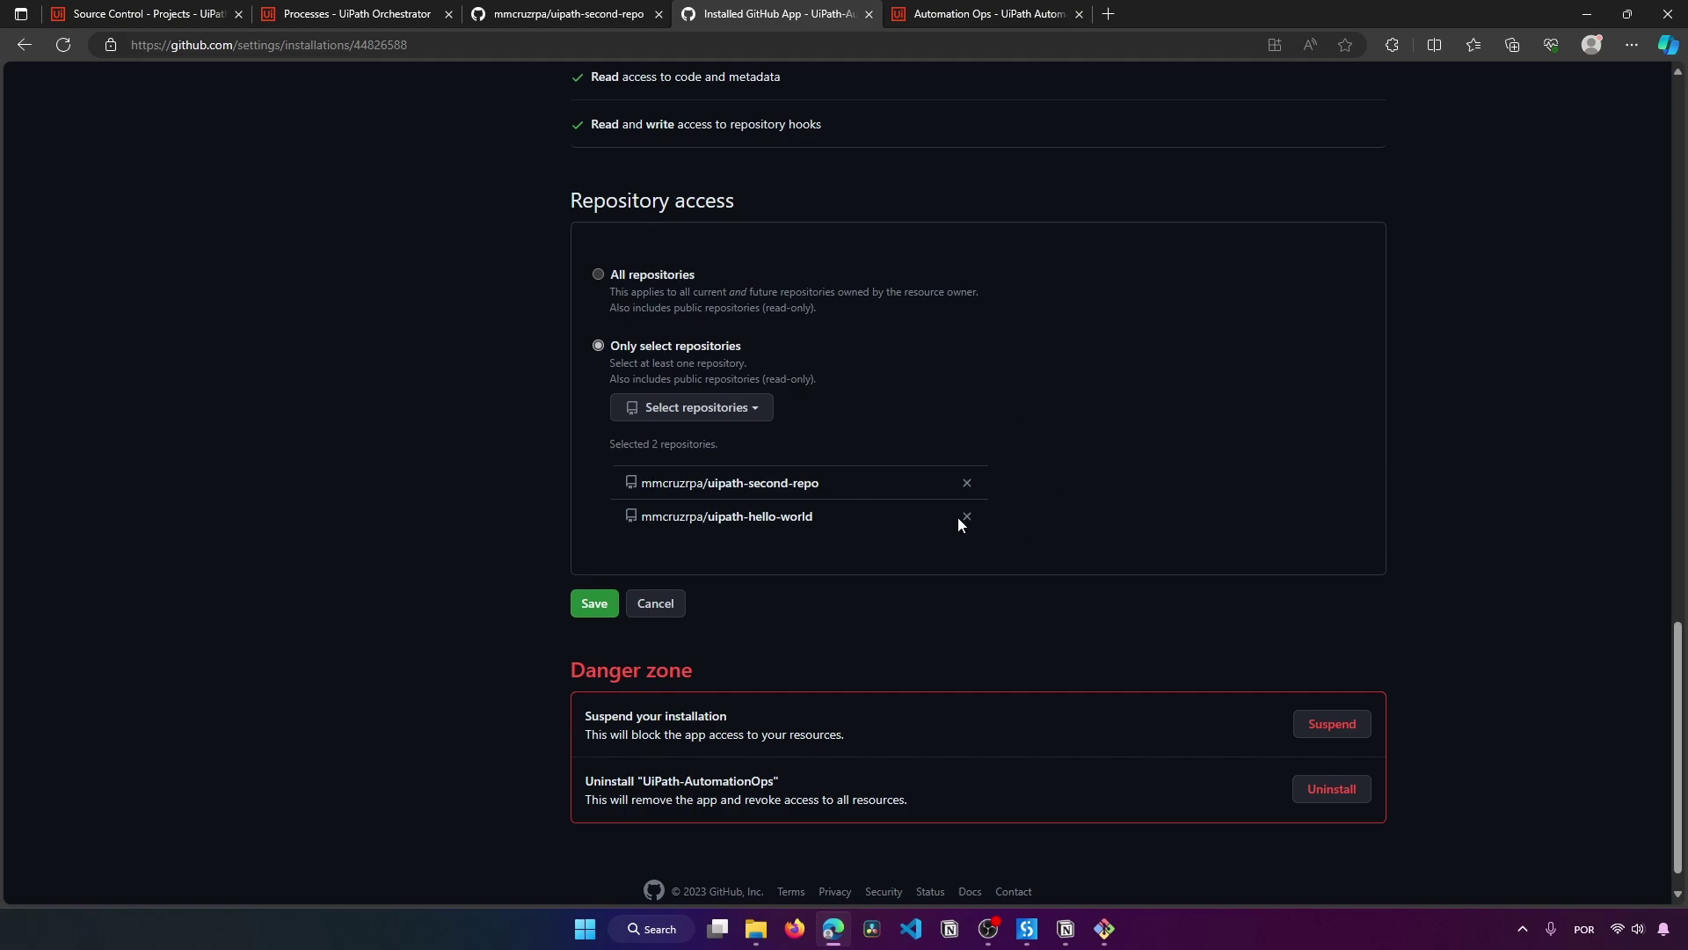
{"action": "left_click", "coordinate": [591, 604]}
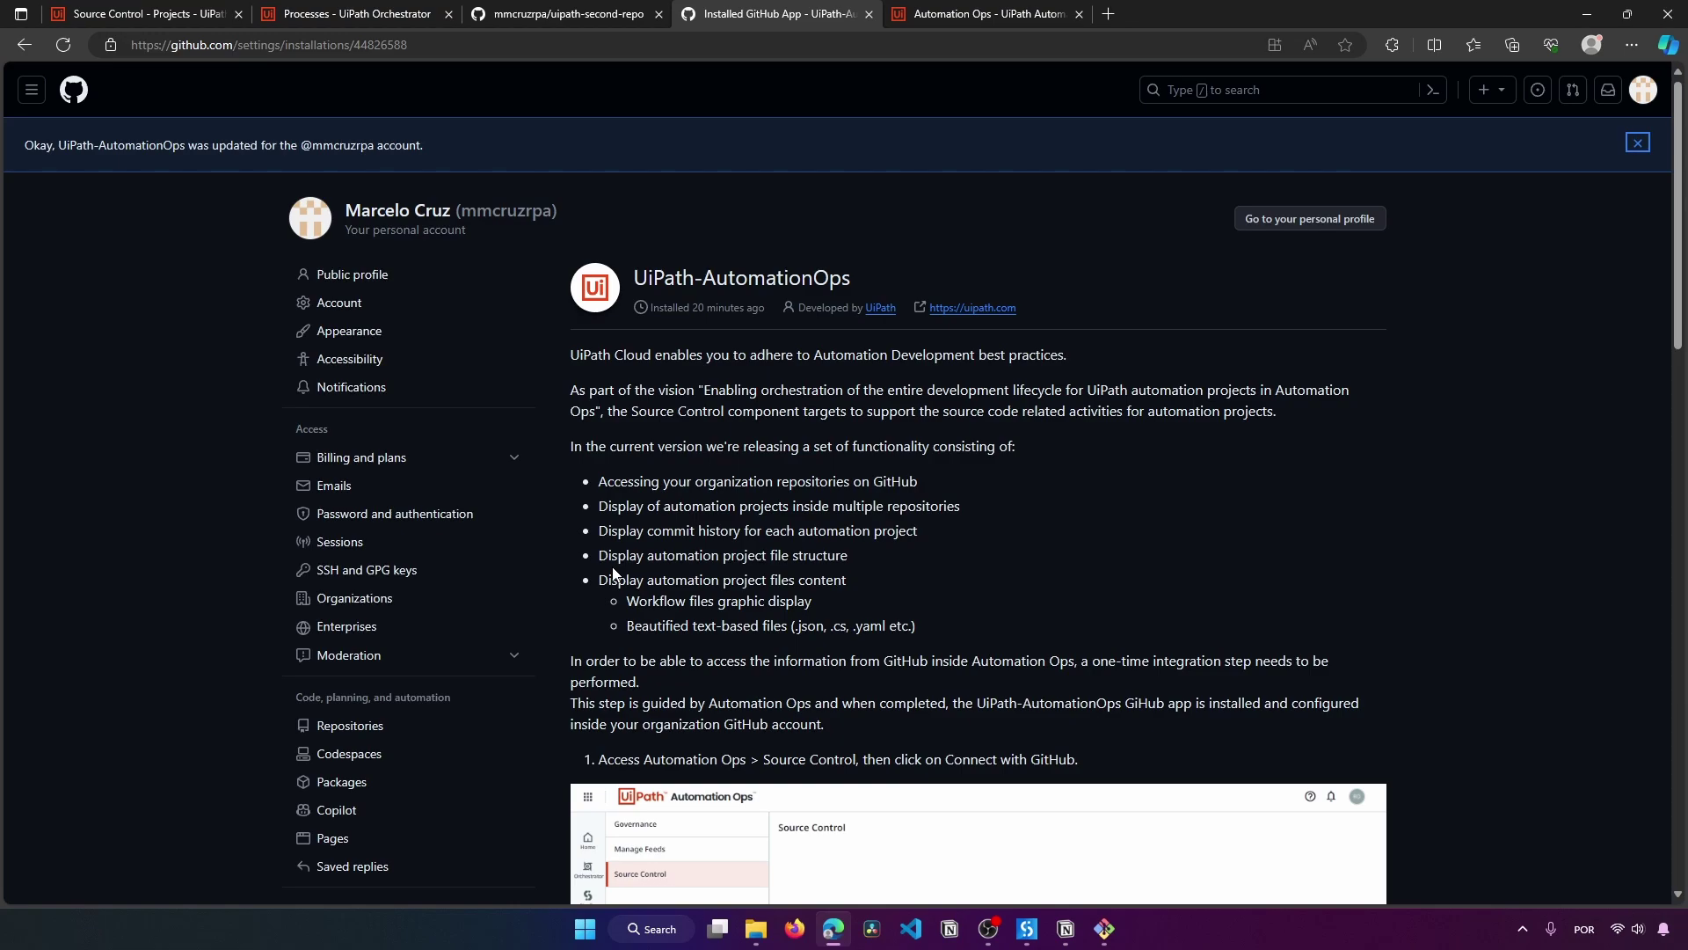
Step: Sync the GitHub projects in Automation Ops Source Control and refresh the project list
{"action": "left_click", "coordinate": [1002, 7]}
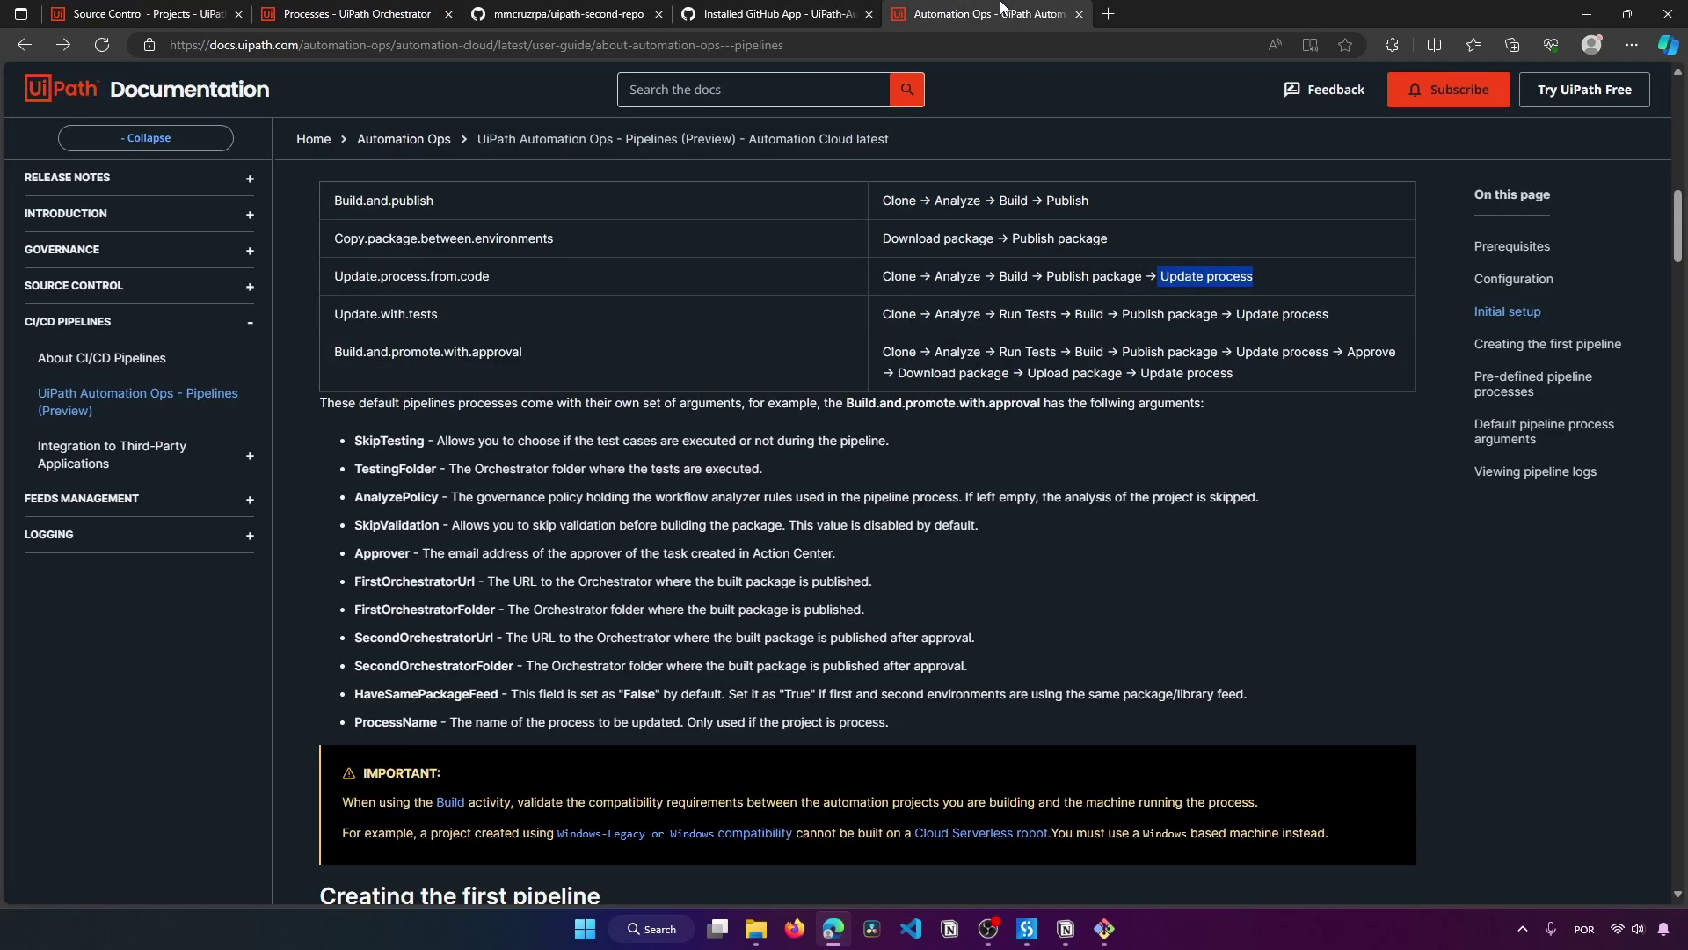
{"action": "left_click", "coordinate": [88, 12]}
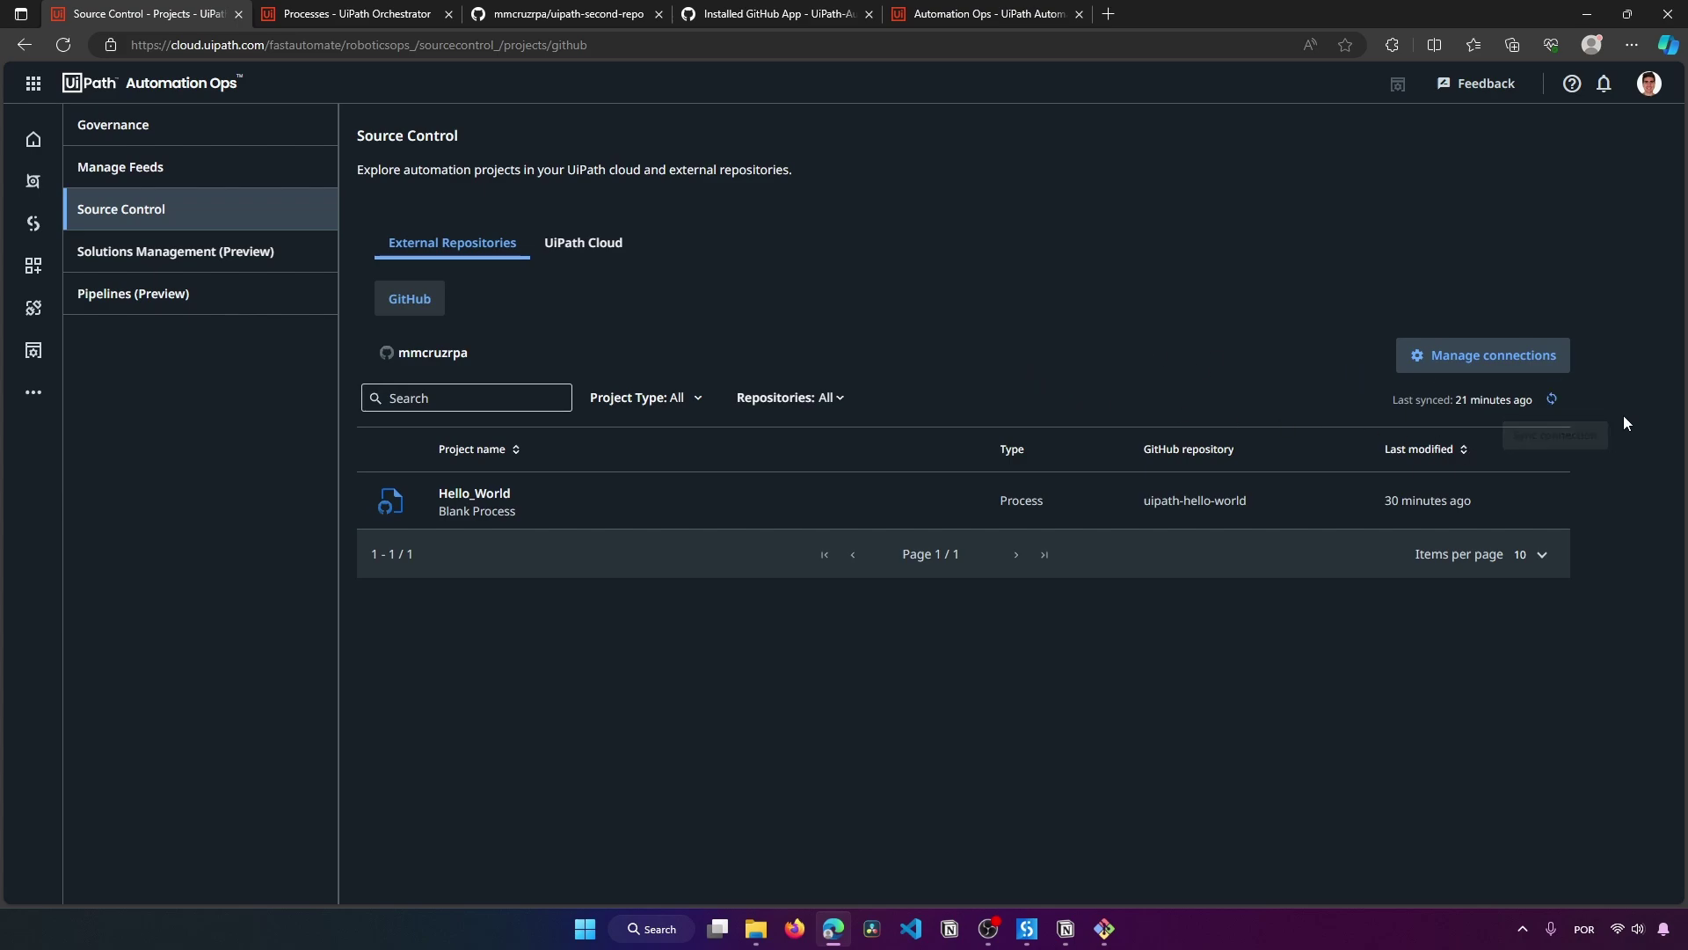
{"action": "left_click", "coordinate": [1551, 400]}
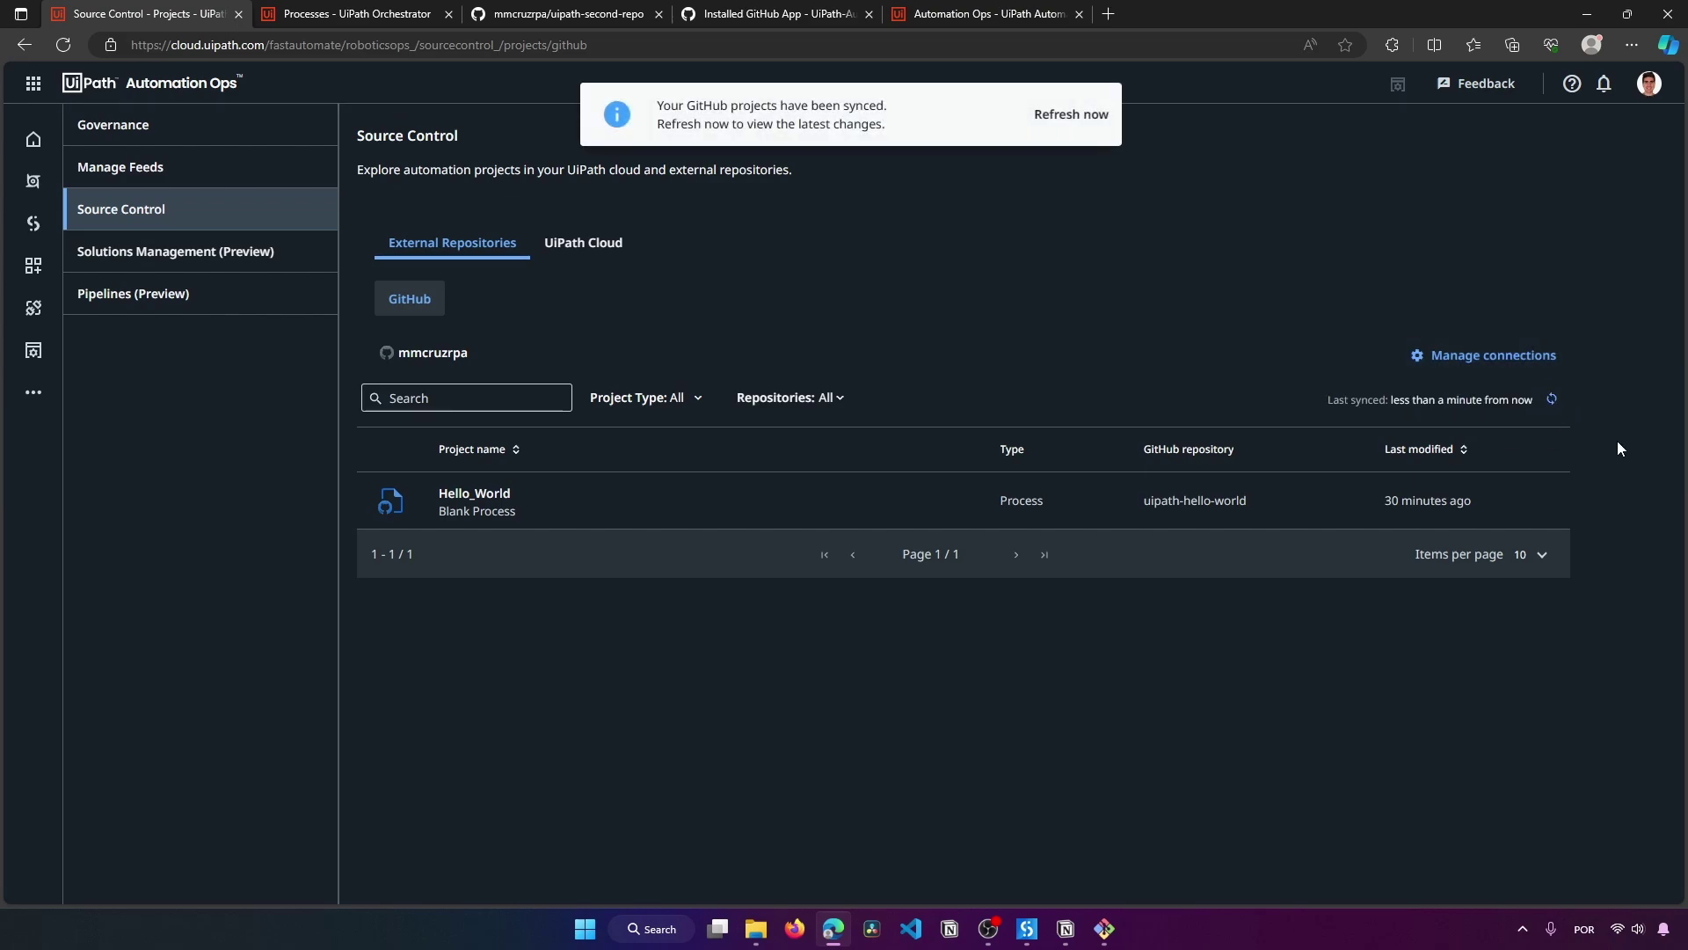
{"action": "left_click", "coordinate": [1083, 132]}
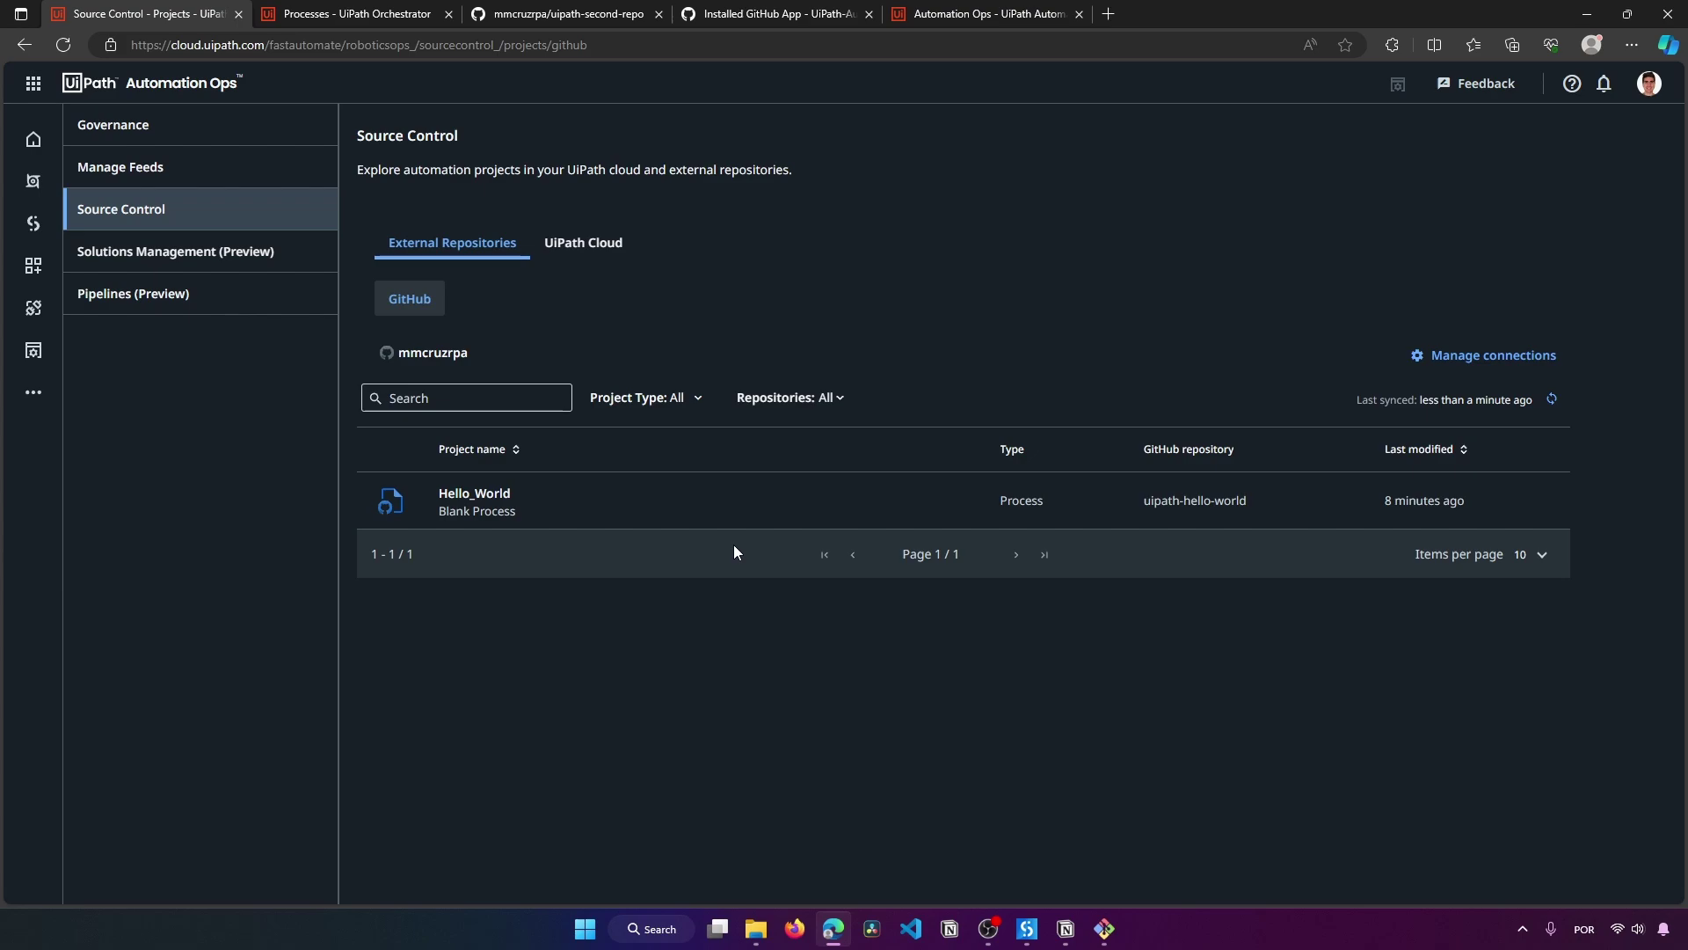
Step: Switch to UiPath Studio and create a new blank process named Second_Process with Windows compatibility and VB language
{"action": "left_click", "coordinate": [1027, 928]}
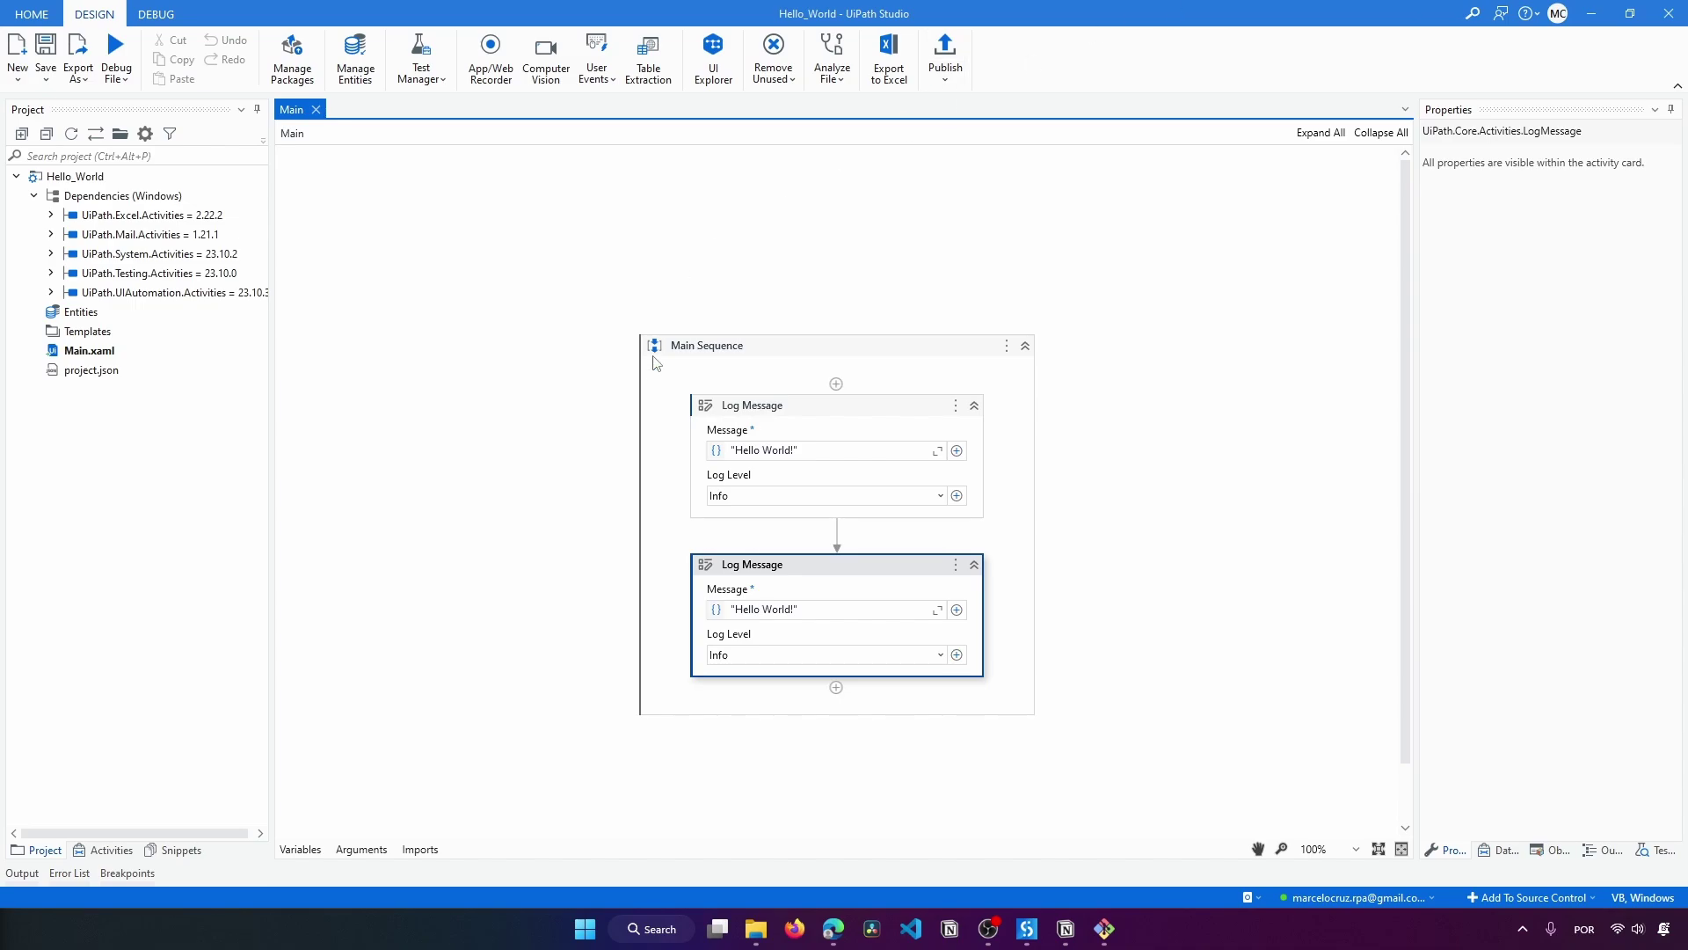
{"action": "left_click", "coordinate": [1592, 13]}
{"action": "left_click", "coordinate": [567, 14]}
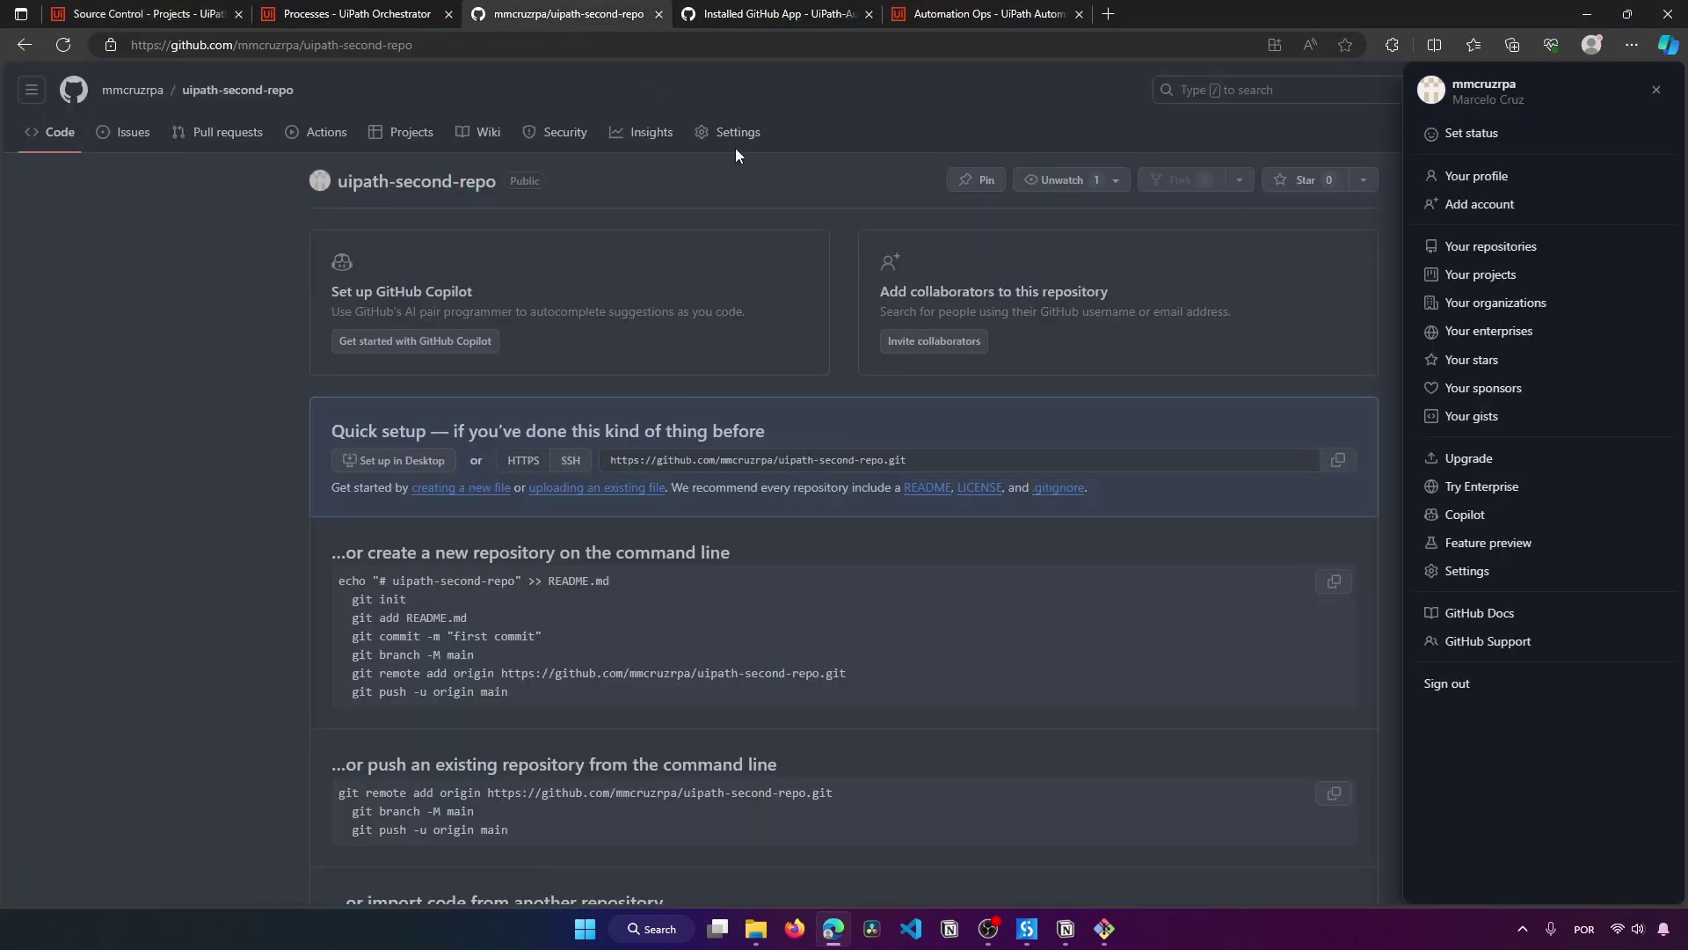
{"action": "left_click", "coordinate": [1027, 928]}
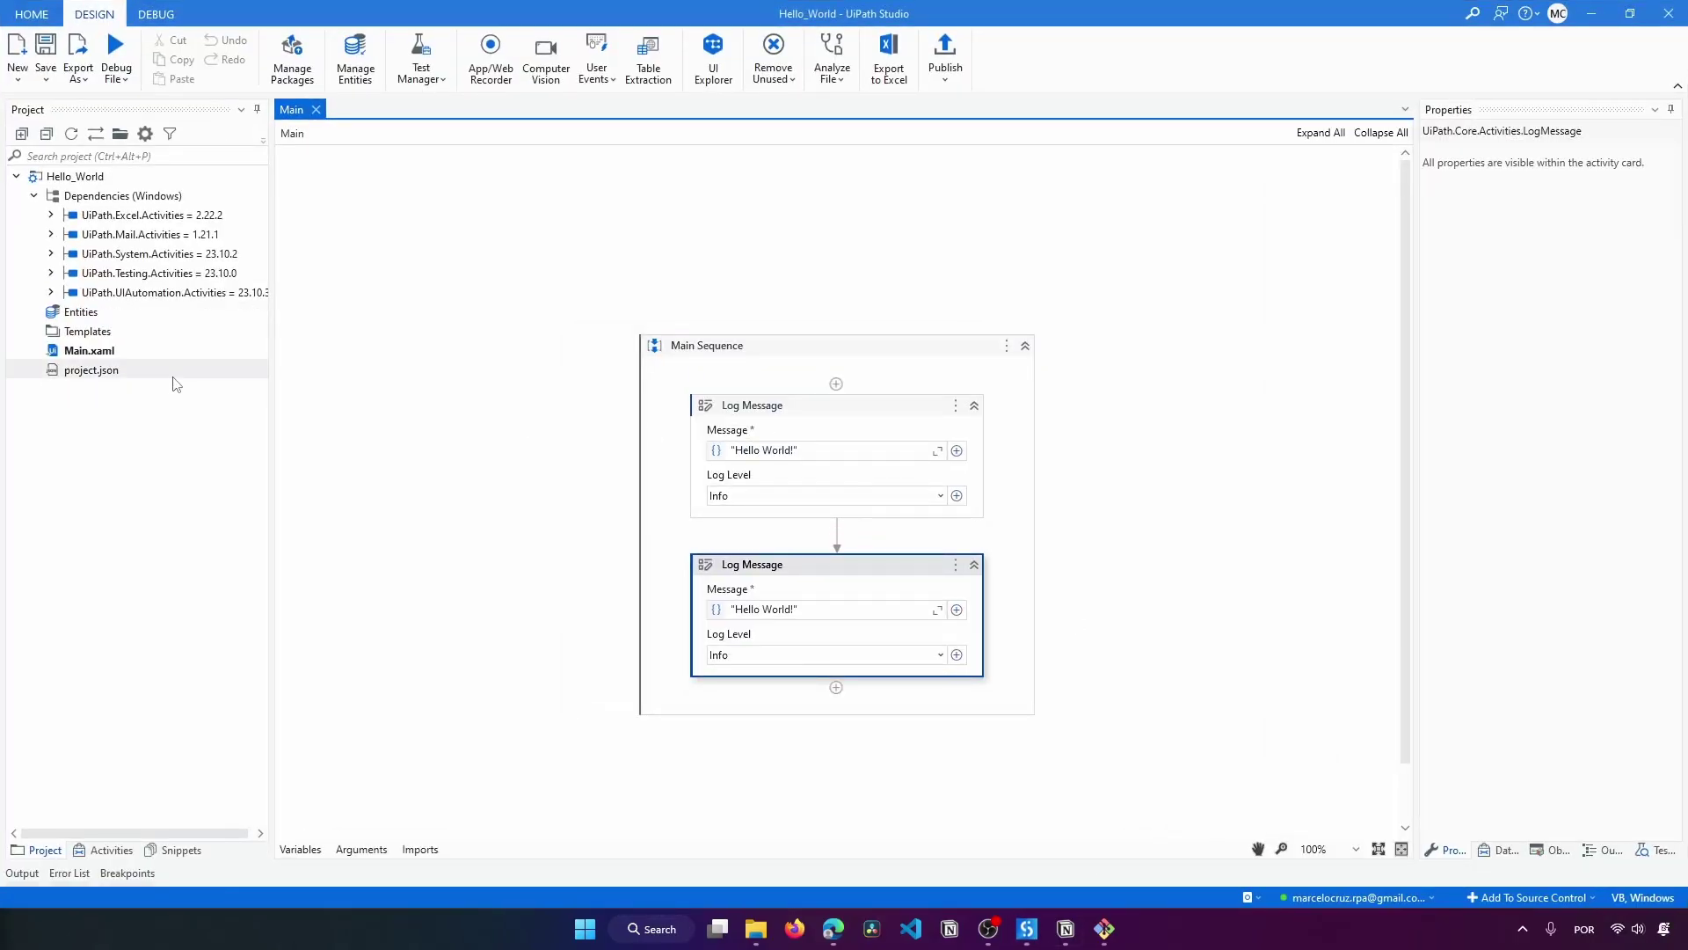
{"action": "left_click", "coordinate": [58, 14]}
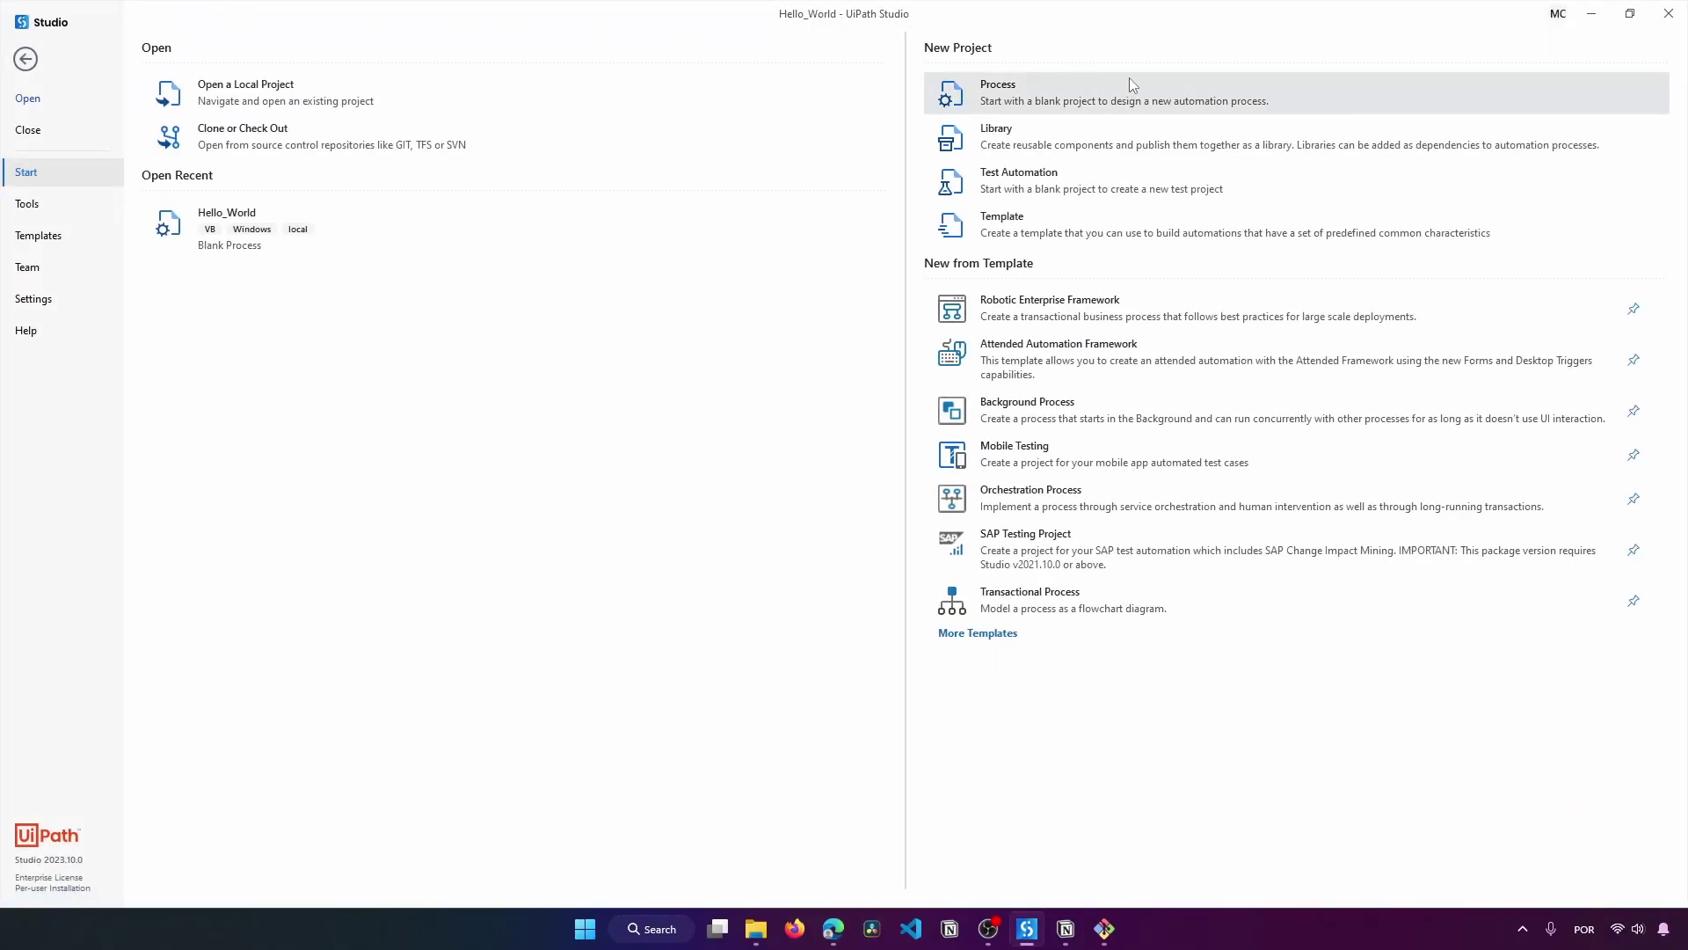
{"action": "left_click", "coordinate": [1054, 81]}
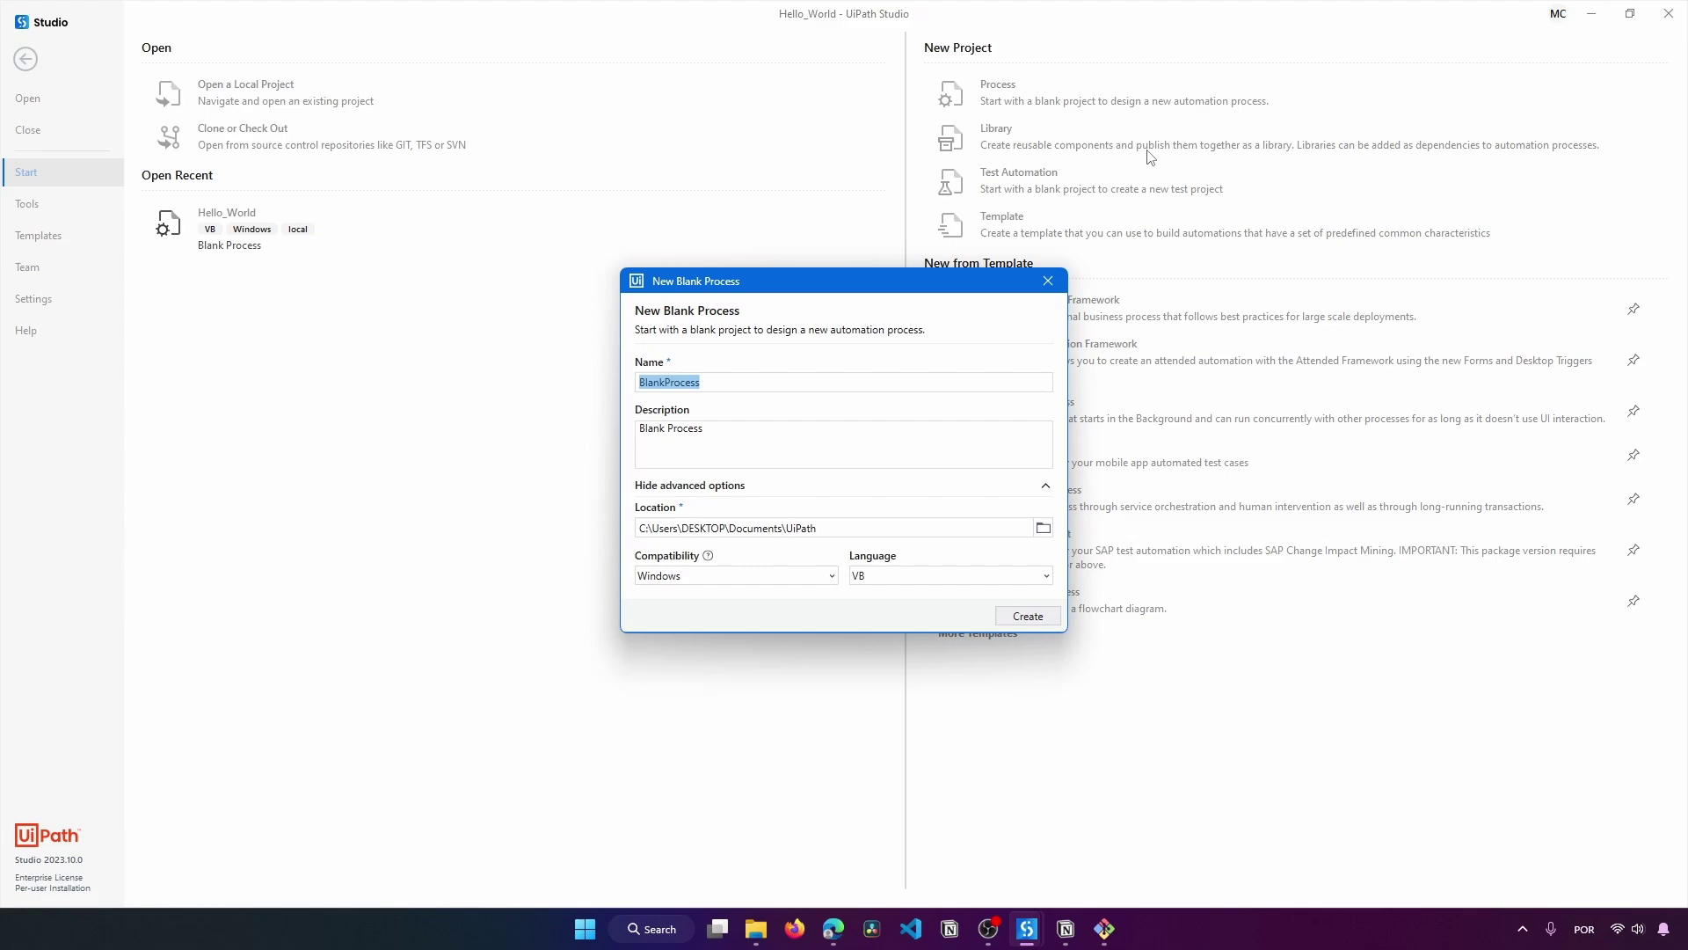
{"action": "type", "text": "Second_"}
{"action": "key", "text": "Return"}
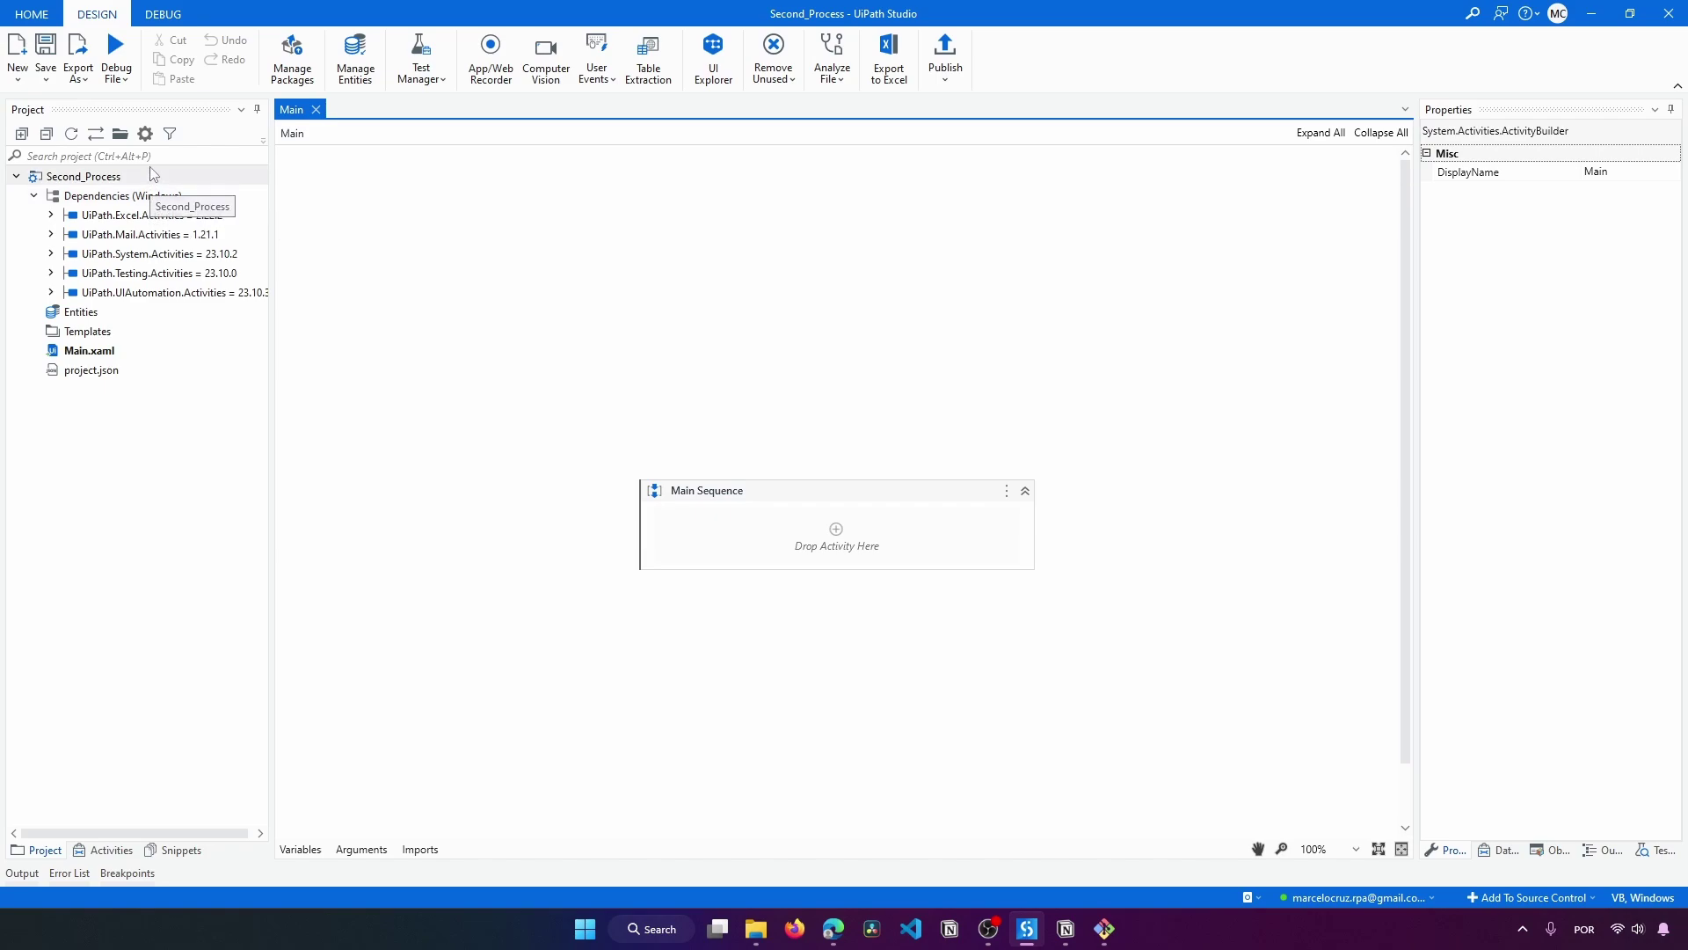
Step: Open the Second_Process project folder in File Explorer and launch Git Bash in it
{"action": "left_click", "coordinate": [120, 134]}
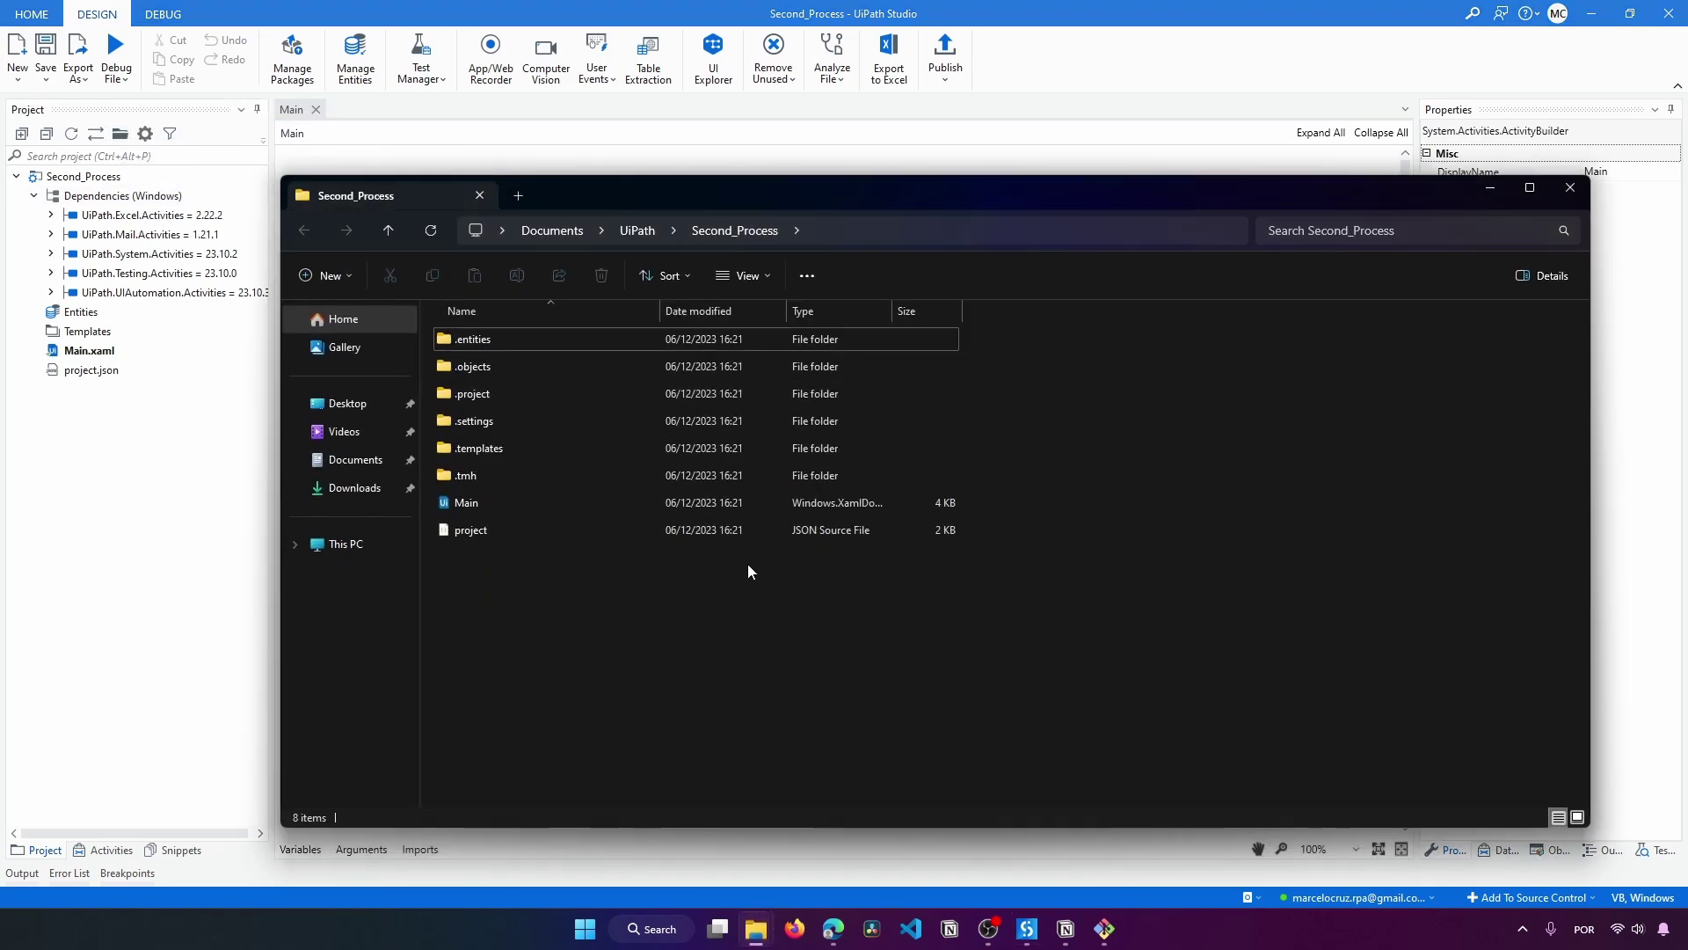
{"action": "right_click", "coordinate": [682, 577]}
{"action": "left_click", "coordinate": [628, 661]}
{"action": "right_click", "coordinate": [630, 660]}
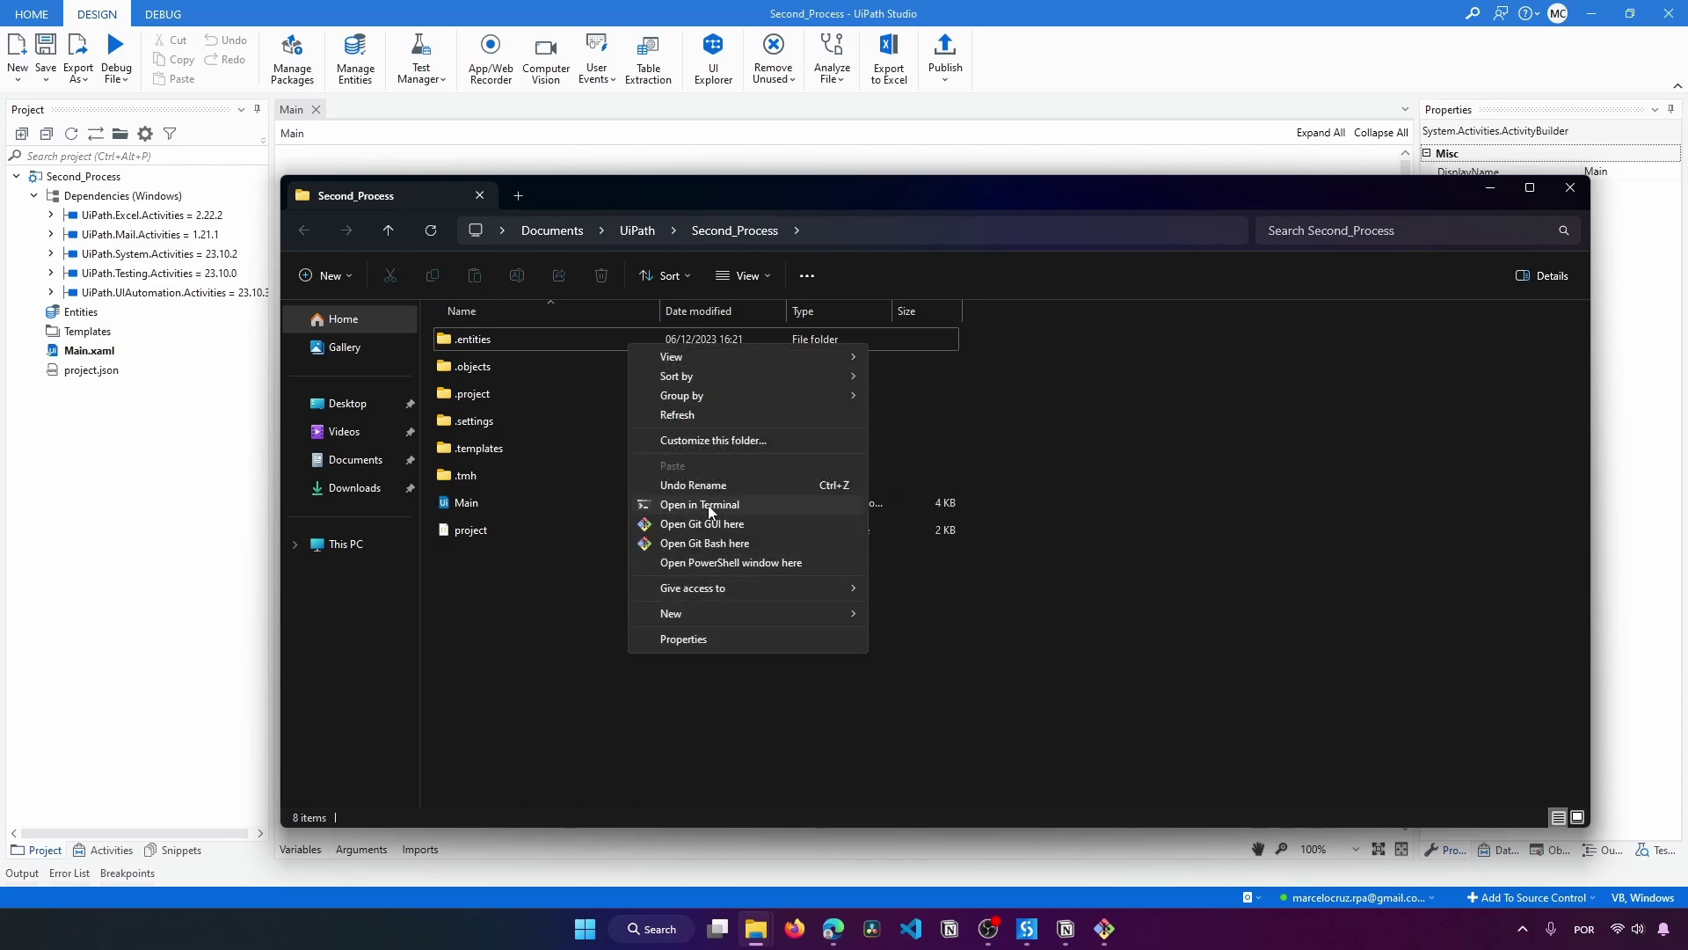
{"action": "left_click", "coordinate": [718, 545]}
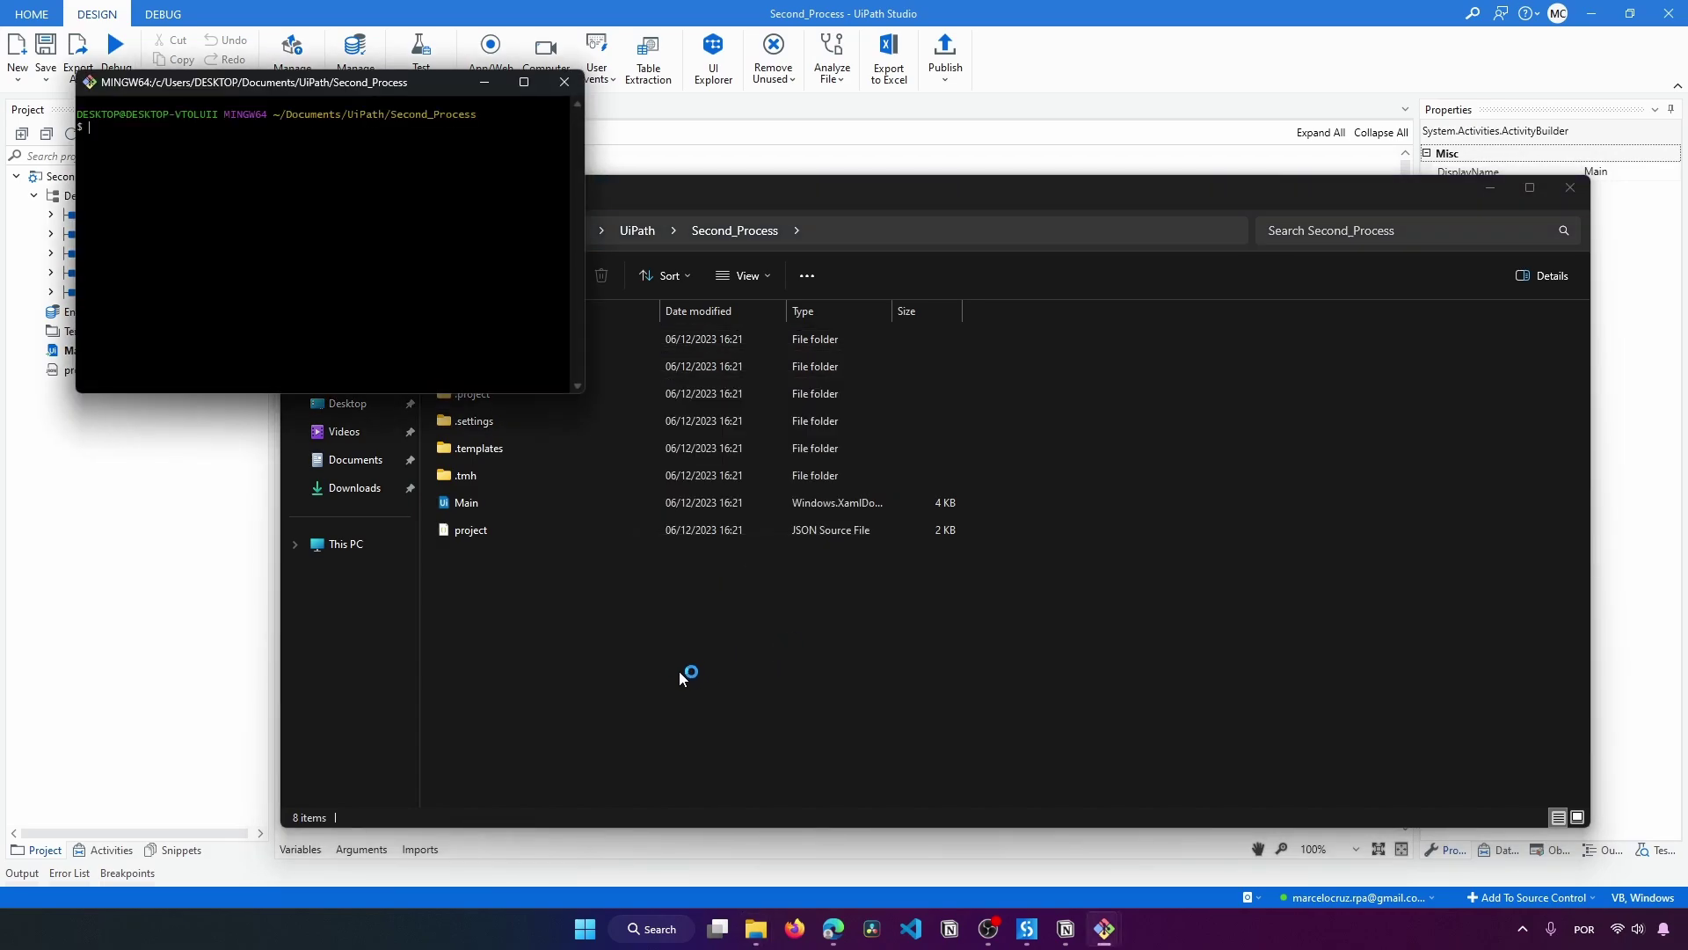
Step: Bring up the uipath-second-repo GitHub page and place the Git Bash window over it, leaving the setup commands readable
{"action": "left_click", "coordinate": [1591, 14]}
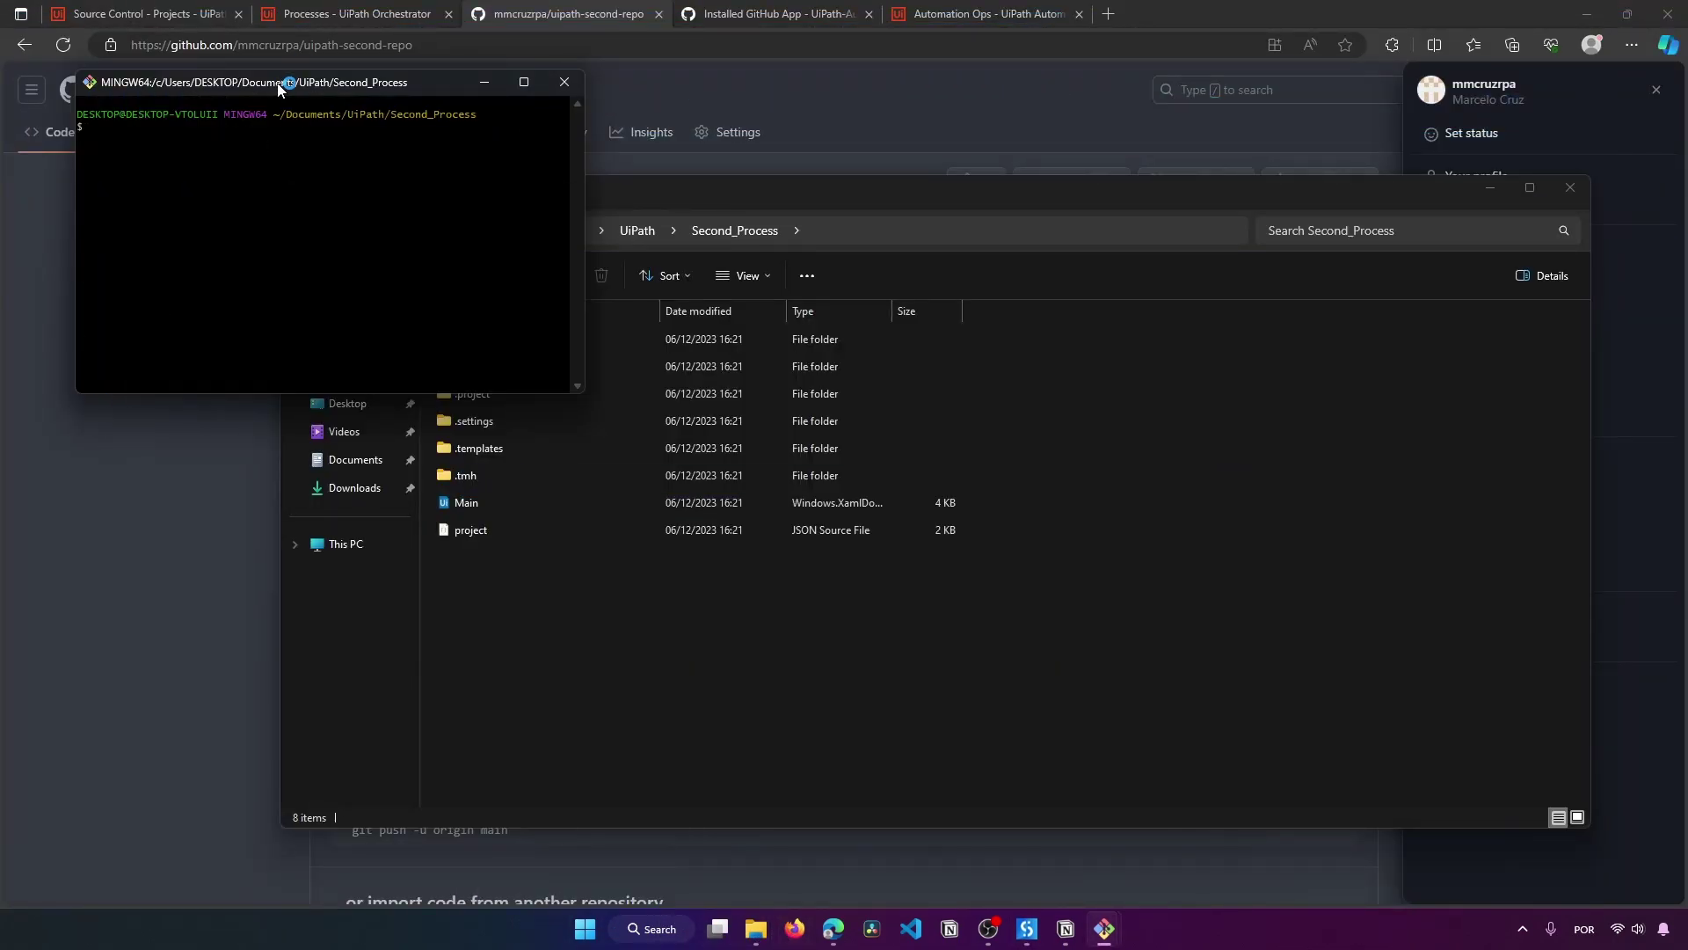
{"action": "left_click_drag", "start_coordinate": [280, 88], "coordinate": [297, 327]}
{"action": "left_click", "coordinate": [573, 108]}
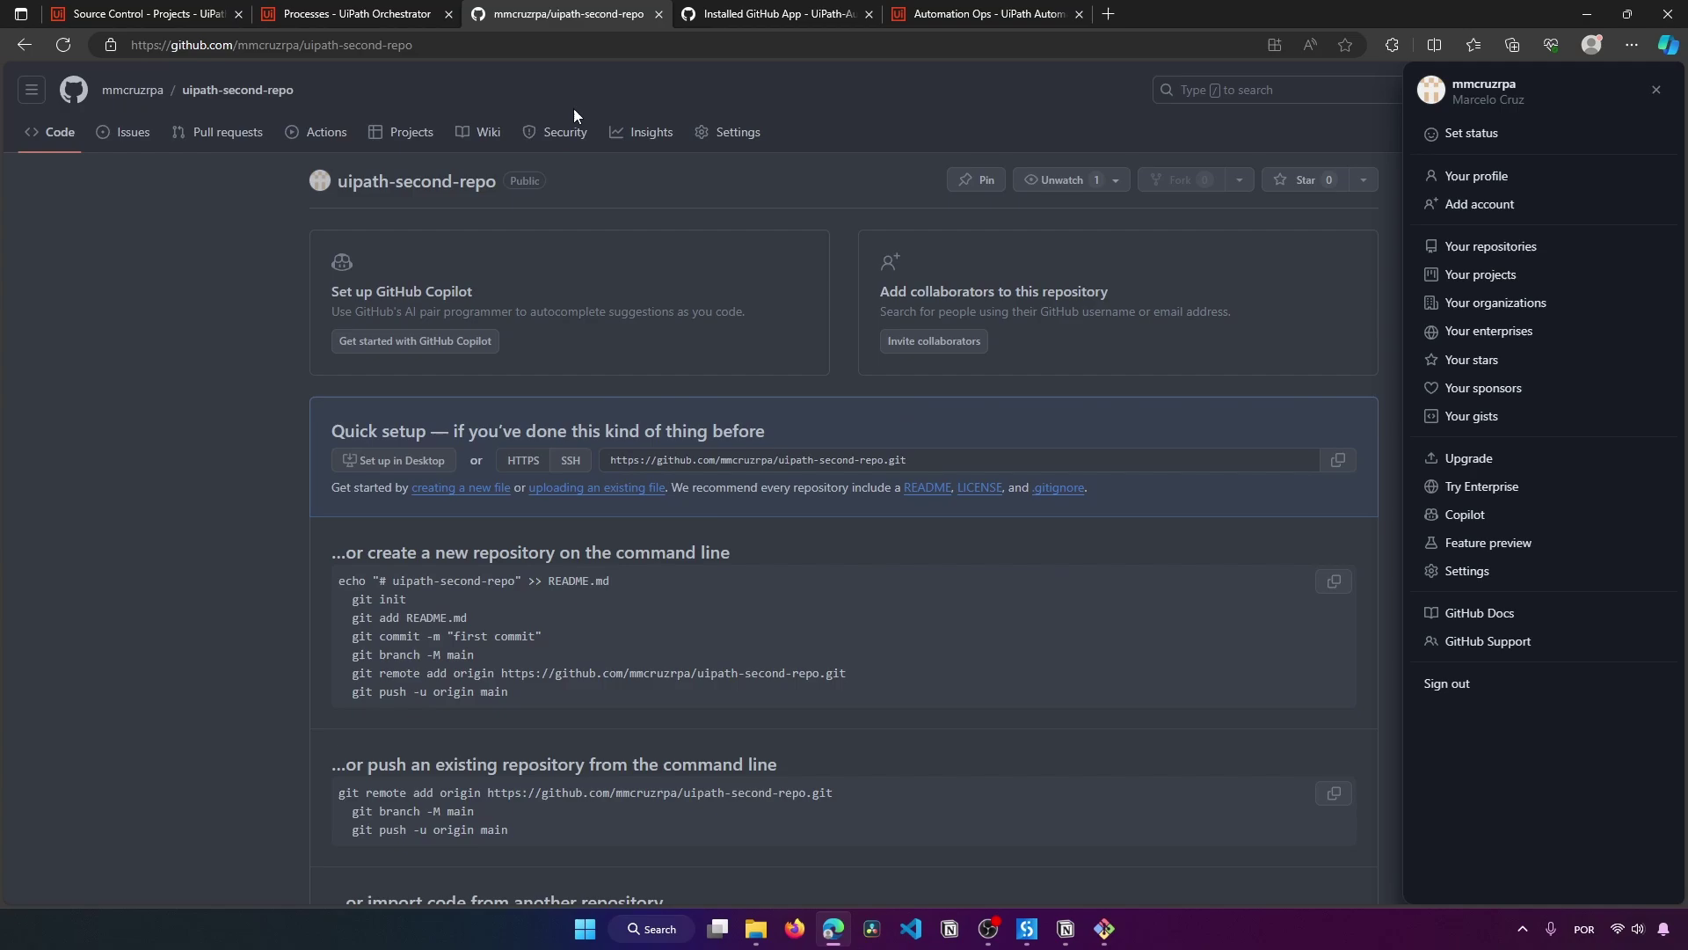
{"action": "left_click", "coordinate": [489, 615]}
{"action": "key", "text": "alt+Tab"}
{"action": "left_click_drag", "start_coordinate": [444, 332], "coordinate": [1194, 202]}
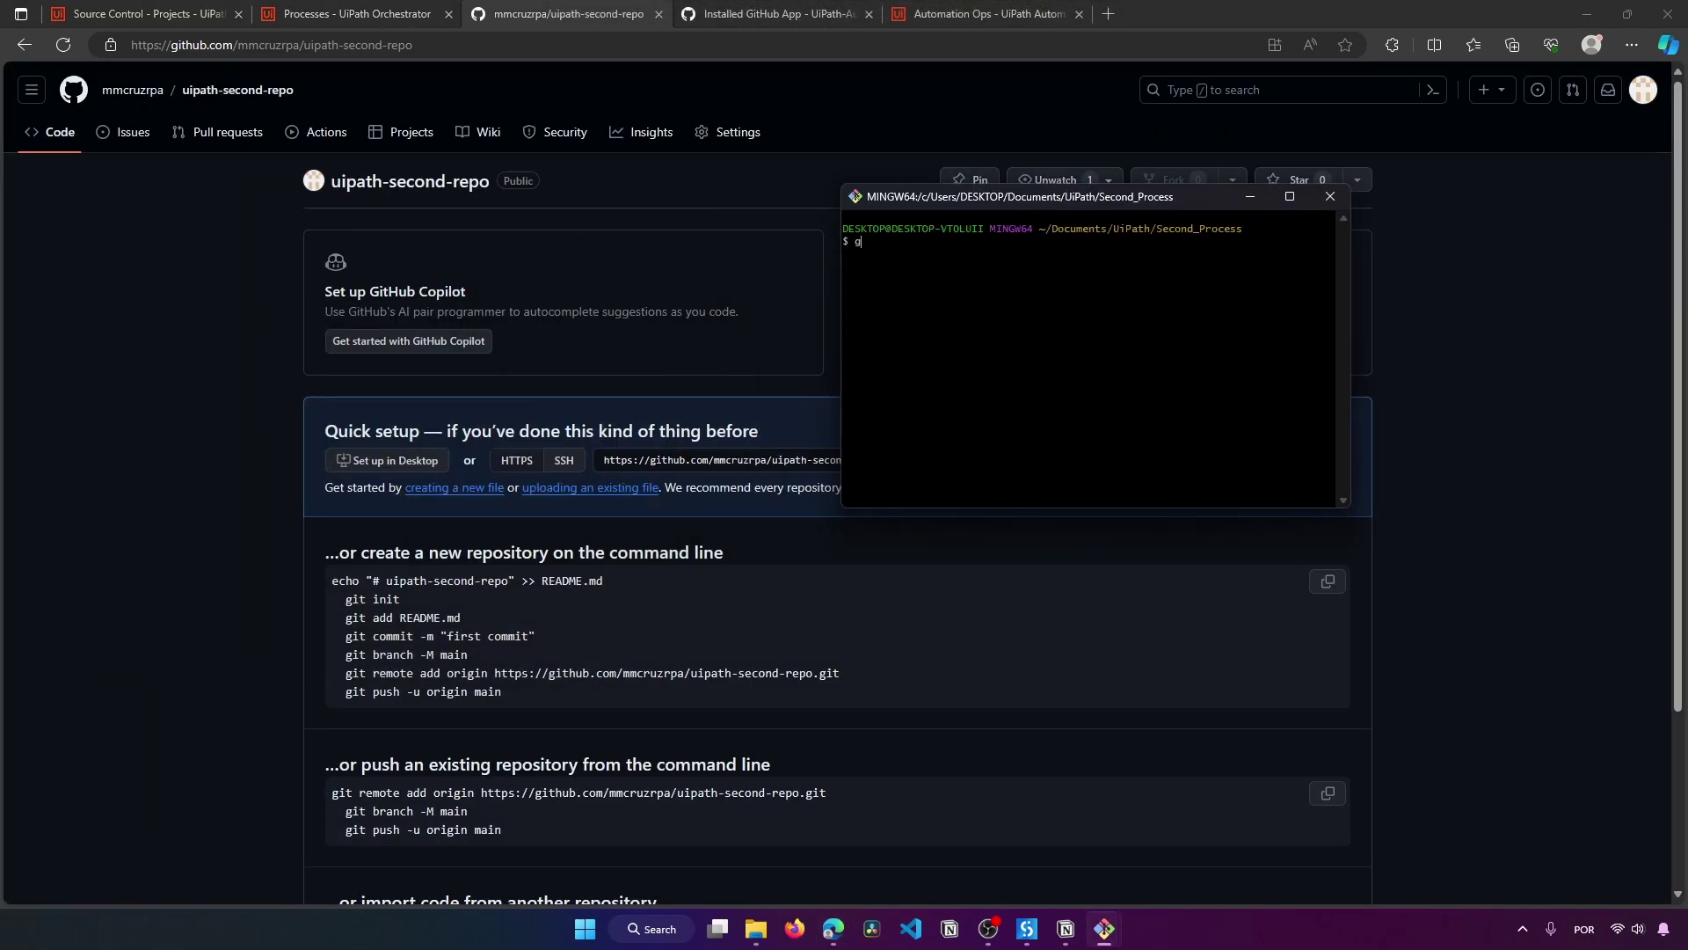
Step: Initialize a Git repository in the Second_Process folder, and stage and commit all project files
{"action": "type", "text": "git init"}
{"action": "key", "text": "Return"}
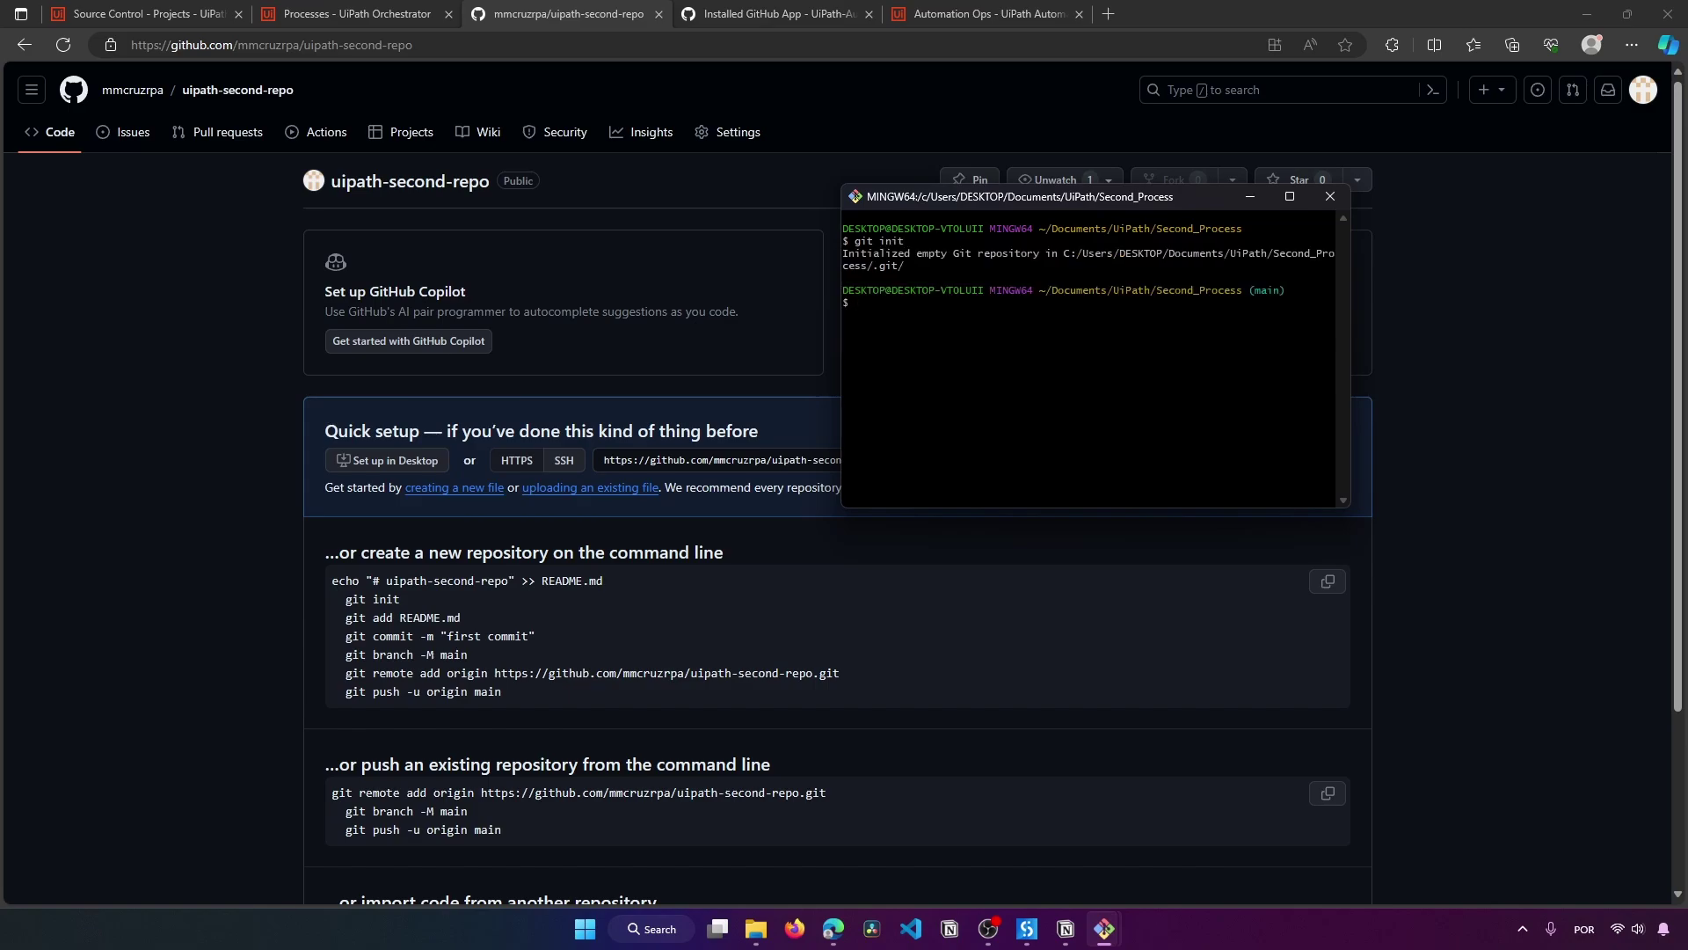
{"action": "type", "text": "git add ."}
{"action": "key", "text": "Return"}
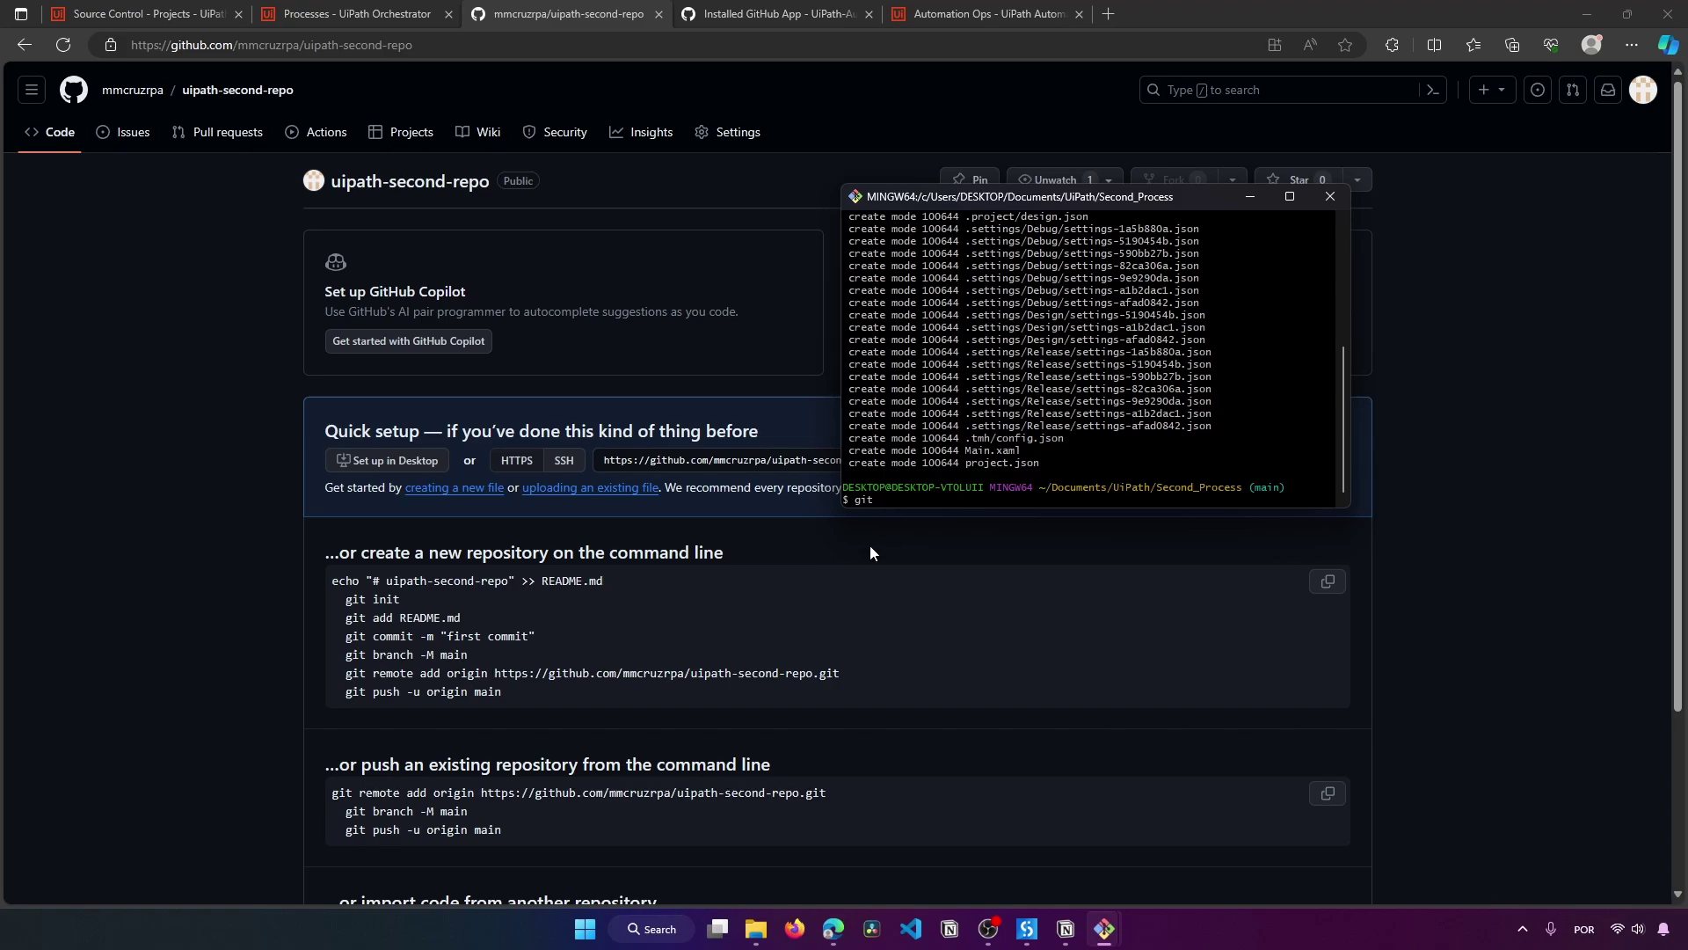
Step: Copy "git branch -M main" from GitHub's setup instructions and run it in Git Bash to name the branch main
{"action": "left_click", "coordinate": [475, 665]}
{"action": "left_click_drag", "start_coordinate": [467, 655], "coordinate": [340, 655]}
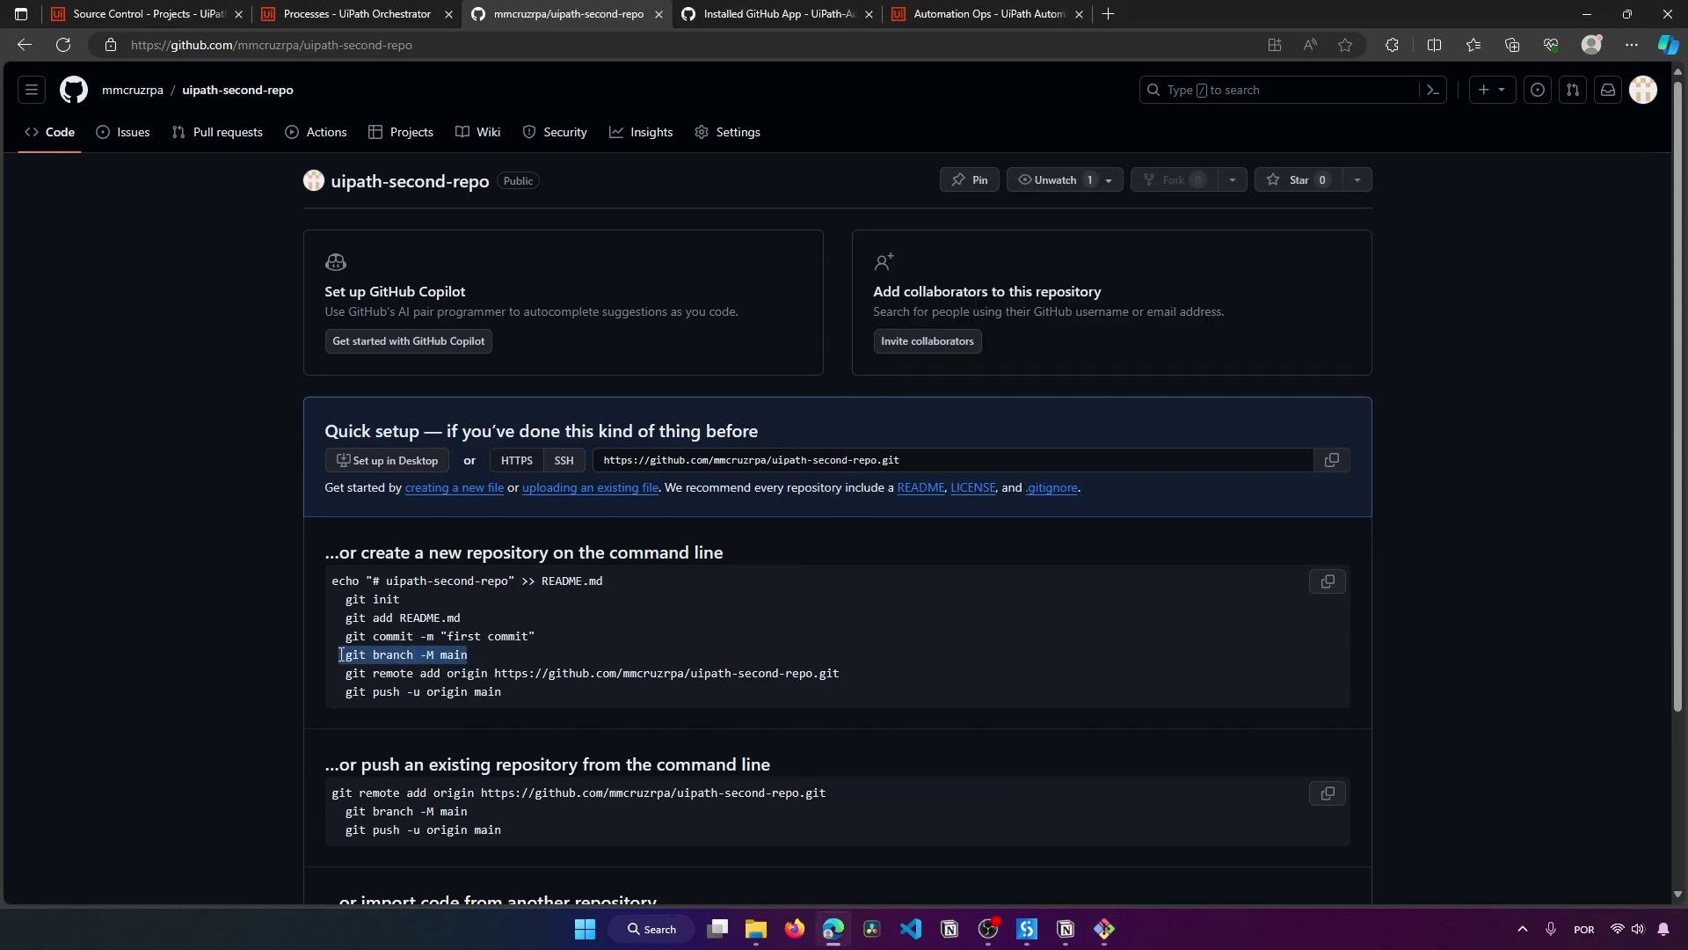
{"action": "right_click", "coordinate": [344, 654]}
{"action": "left_click", "coordinate": [378, 618]}
{"action": "key", "text": "alt+Tab"}
{"action": "right_click", "coordinate": [1110, 252]}
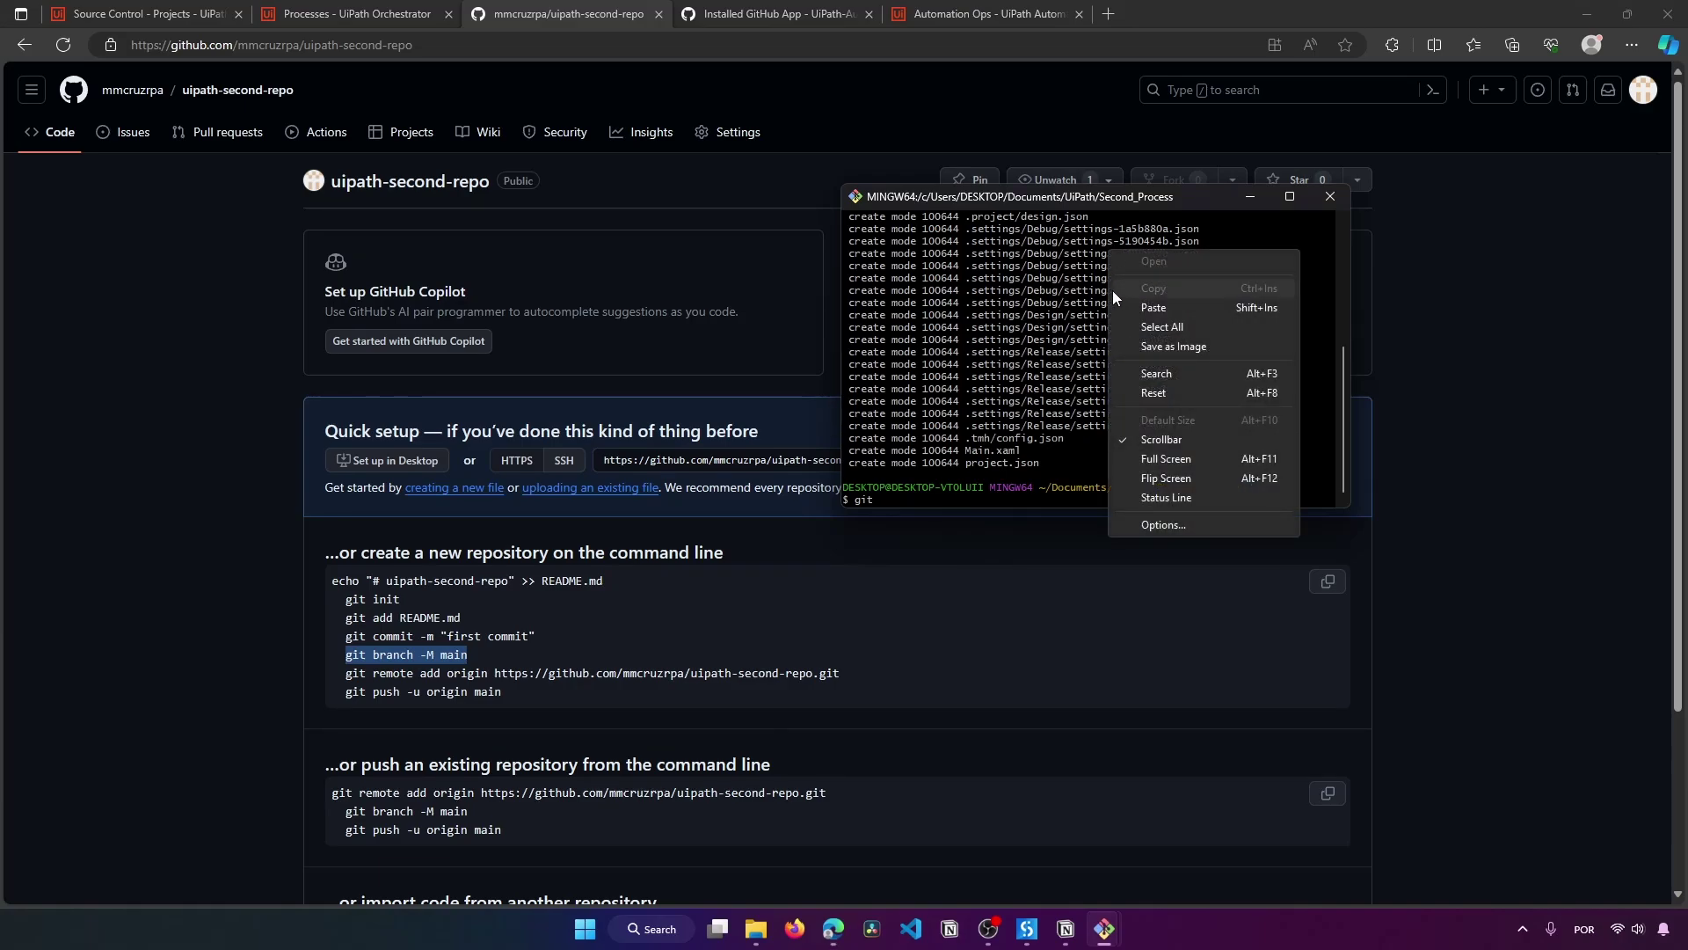
{"action": "left_click", "coordinate": [1176, 308]}
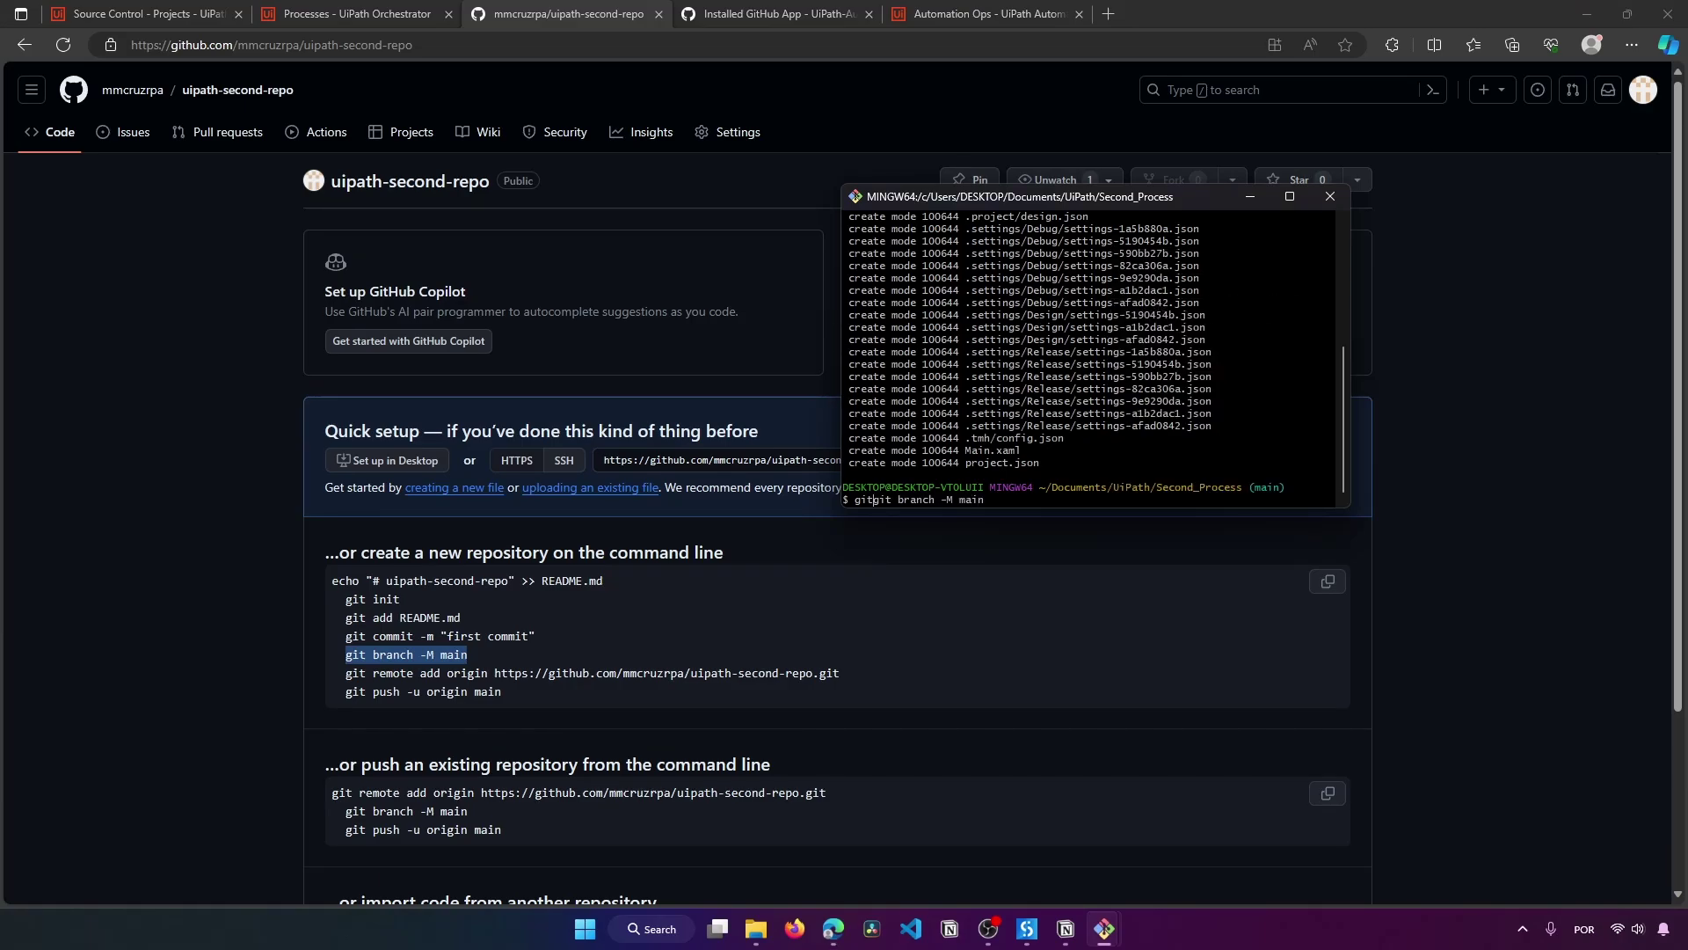
{"action": "key", "text": "Home"}
{"action": "key", "text": "Delete"}
{"action": "key", "text": "Delete"}
{"action": "key", "text": "Delete"}
{"action": "key", "text": "Return"}
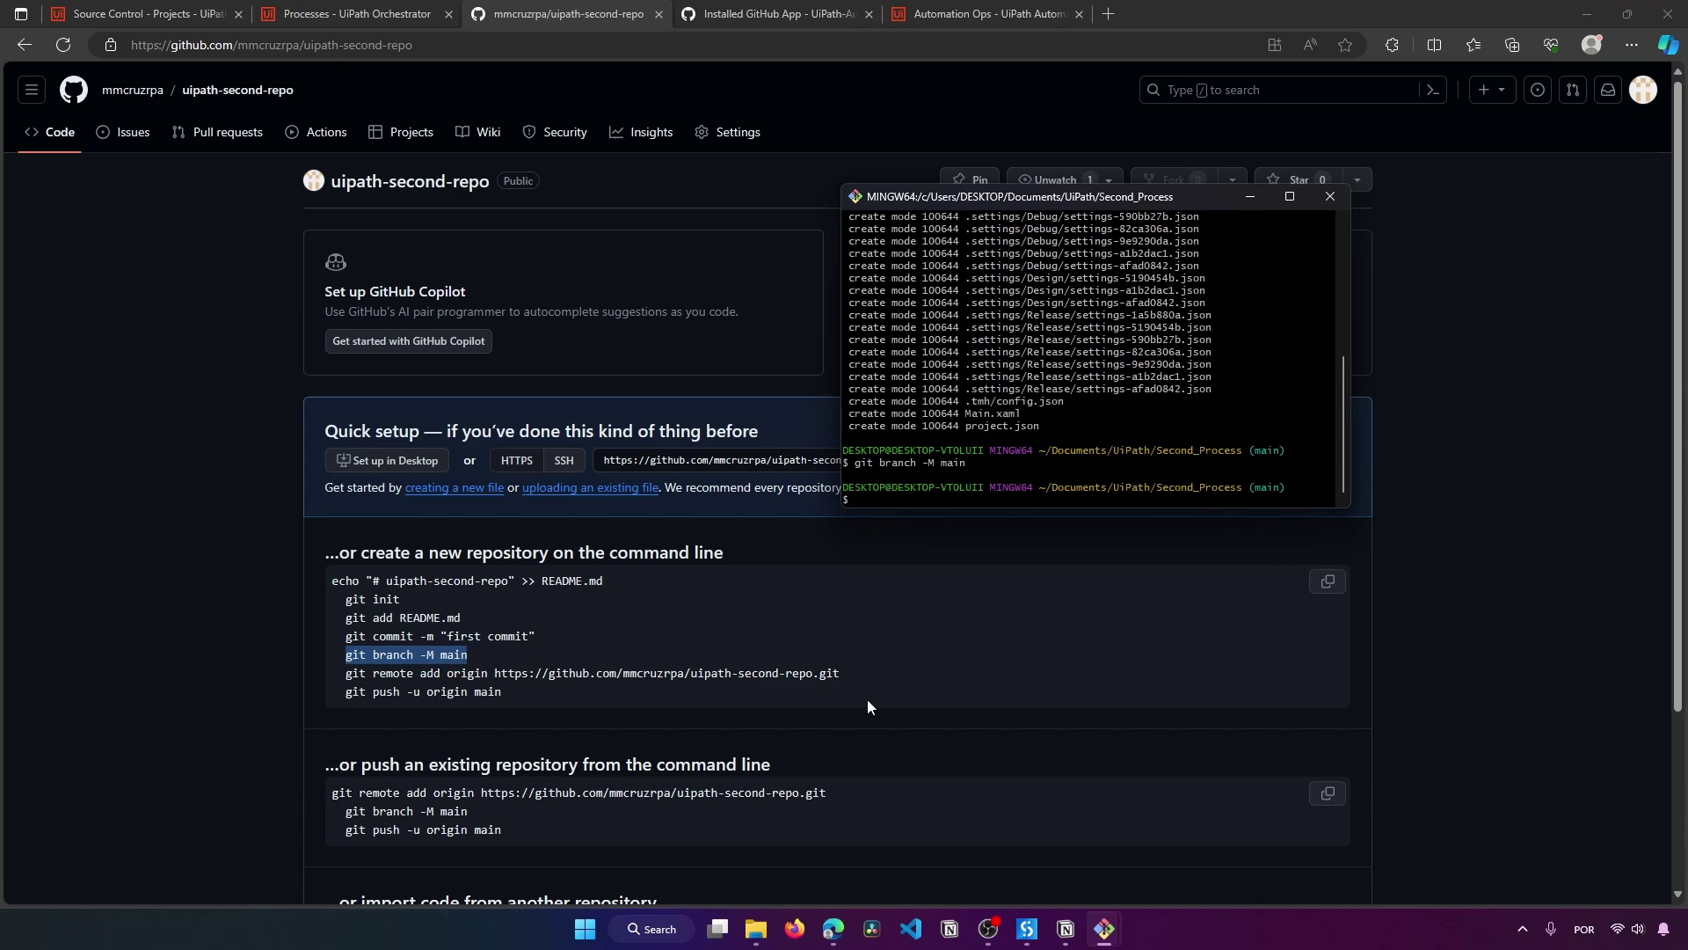
Step: Add the uipath-second-repo GitHub URL as remote origin, using the "git remote add origin" command from the repository page
{"action": "left_click_drag", "start_coordinate": [844, 673], "coordinate": [370, 672]}
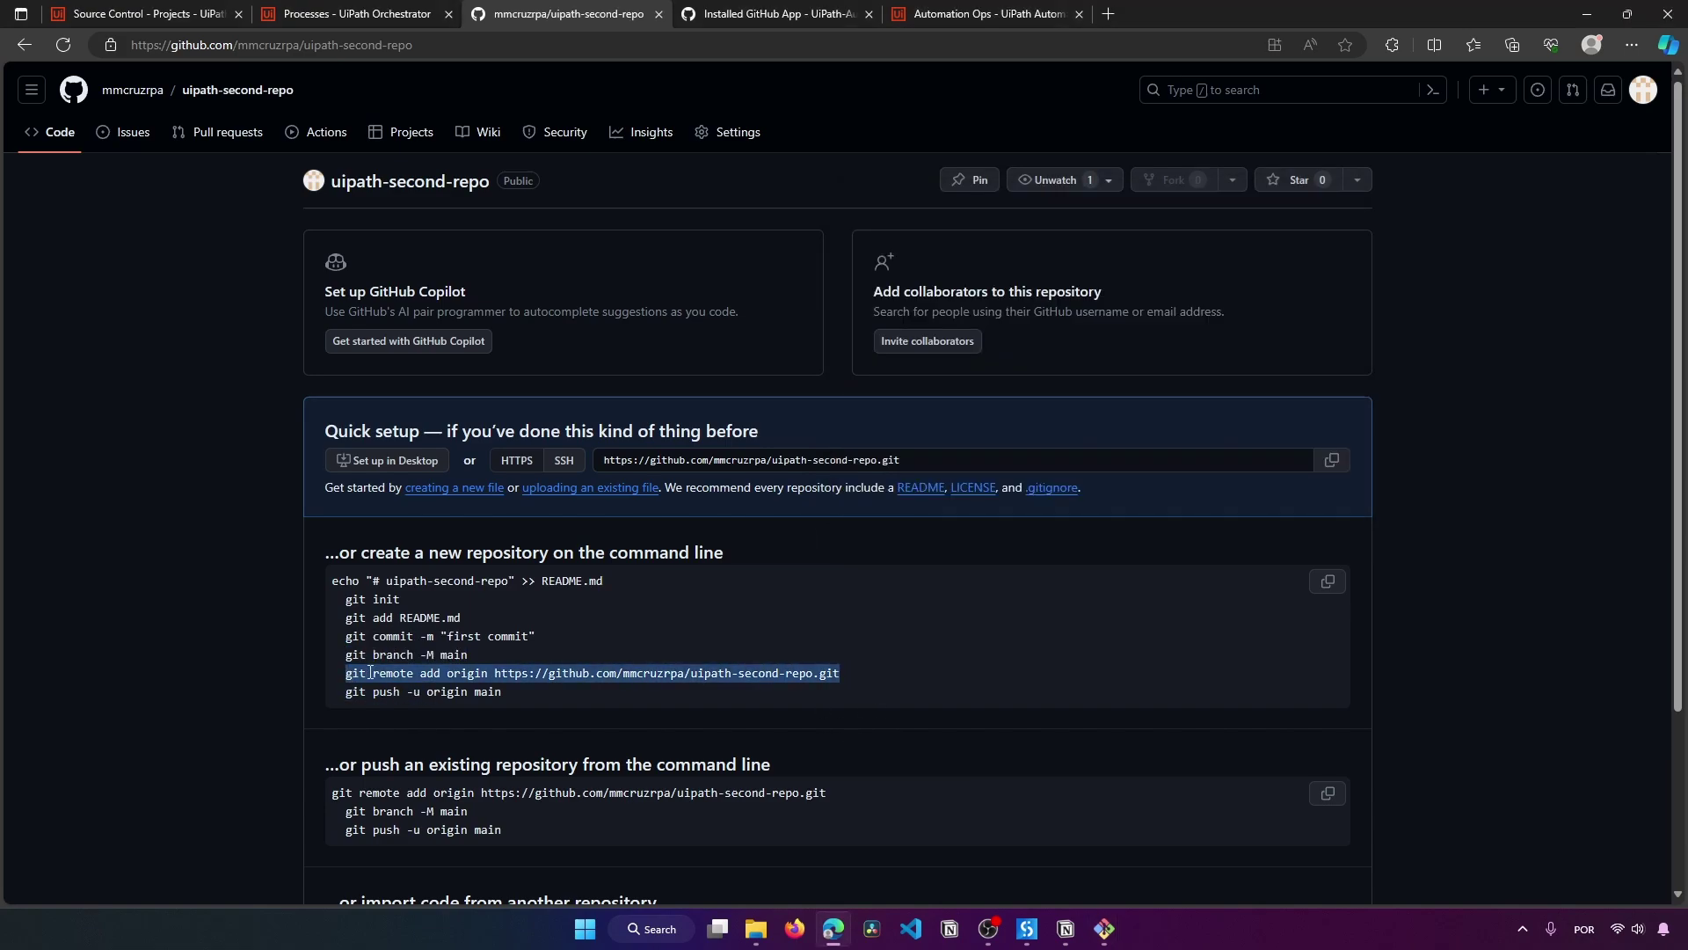
{"action": "key", "text": "ctrl+c"}
{"action": "key", "text": "alt+Tab"}
{"action": "right_click", "coordinate": [968, 368]}
{"action": "left_click", "coordinate": [1025, 421]}
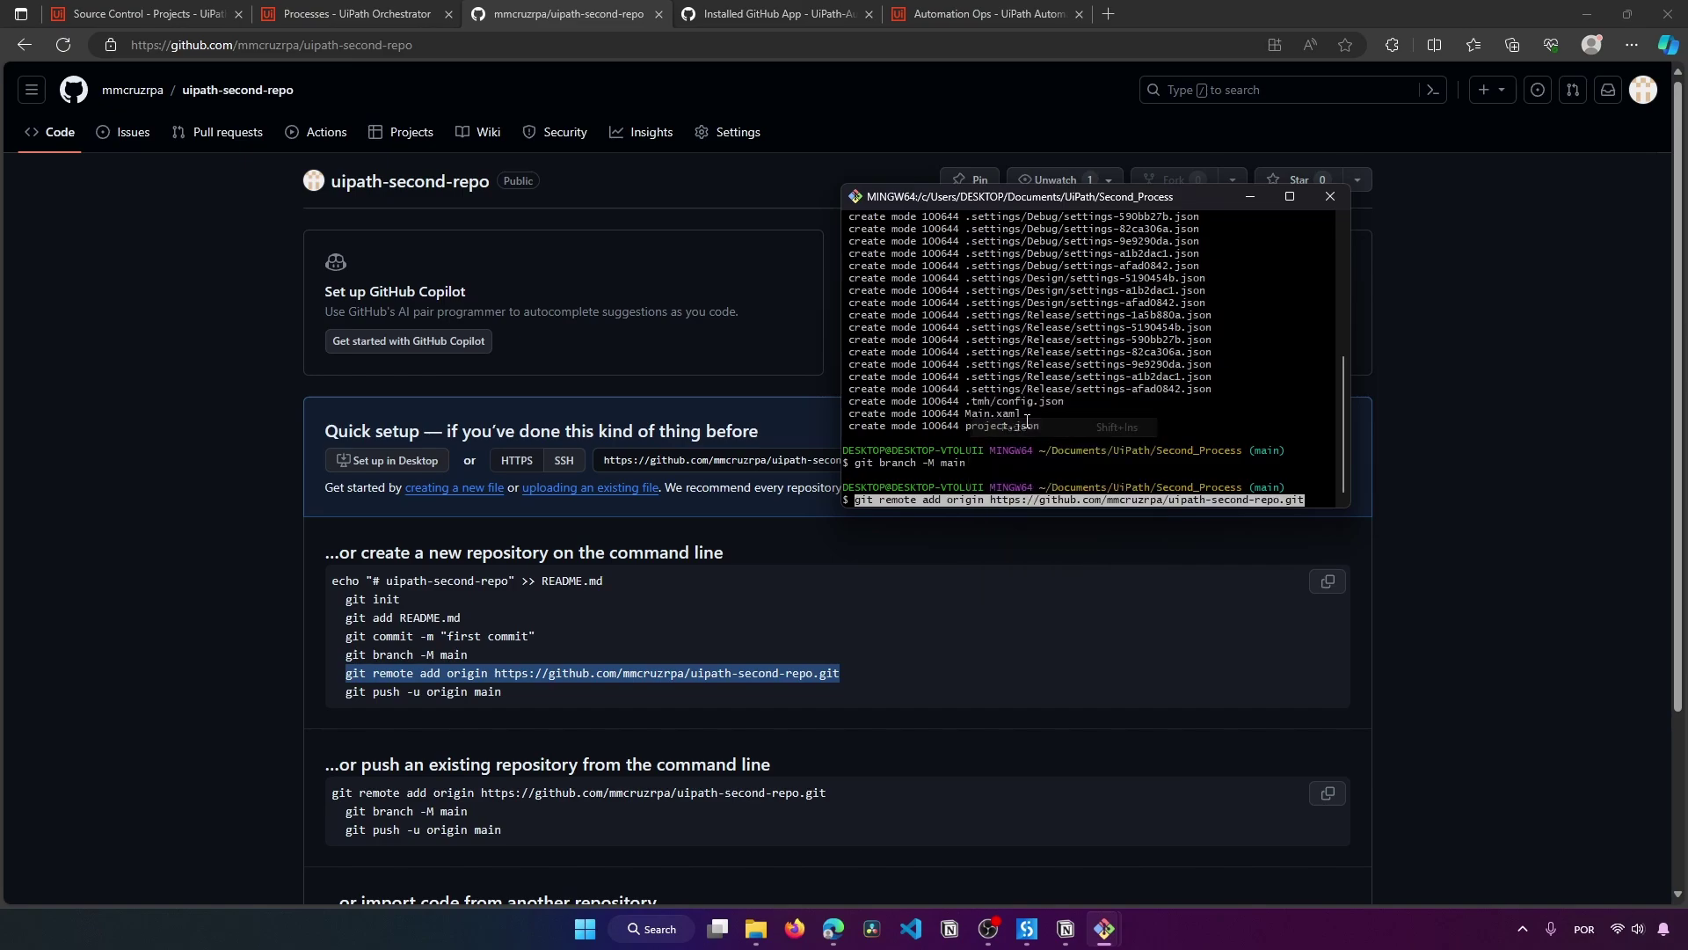
{"action": "key", "text": "Return"}
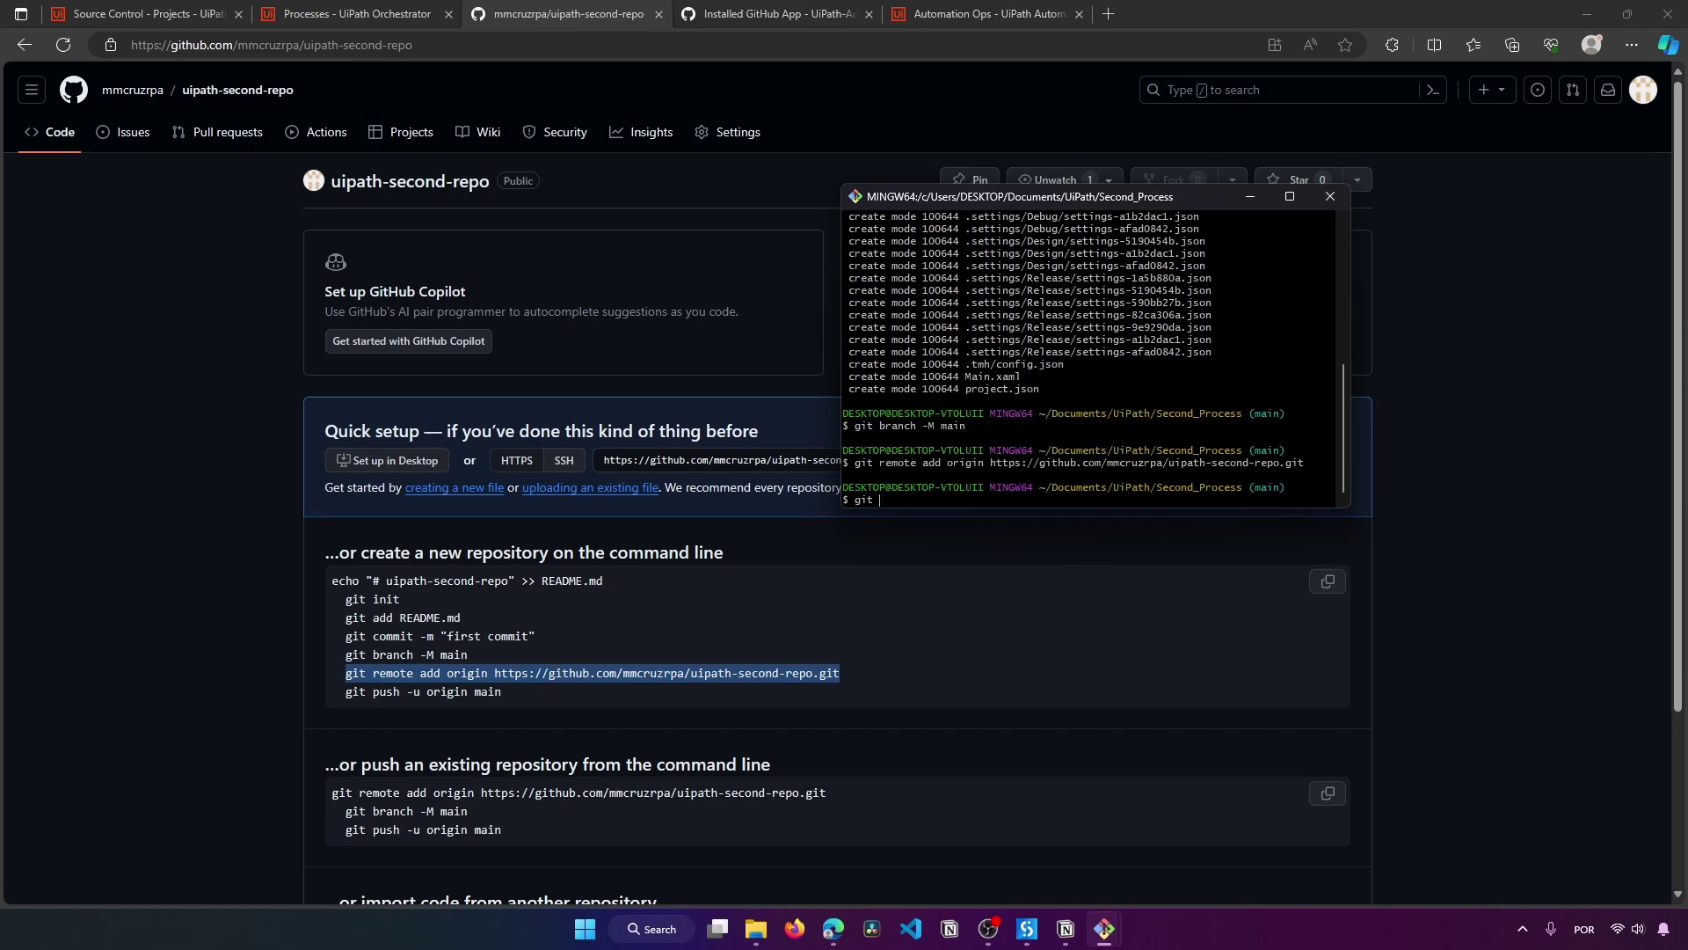
Step: Push main to origin with upstream tracking using "git push -u origin main" and reload the repository page on GitHub
{"action": "type", "text": "git push -u origin main"}
{"action": "key", "text": "Return"}
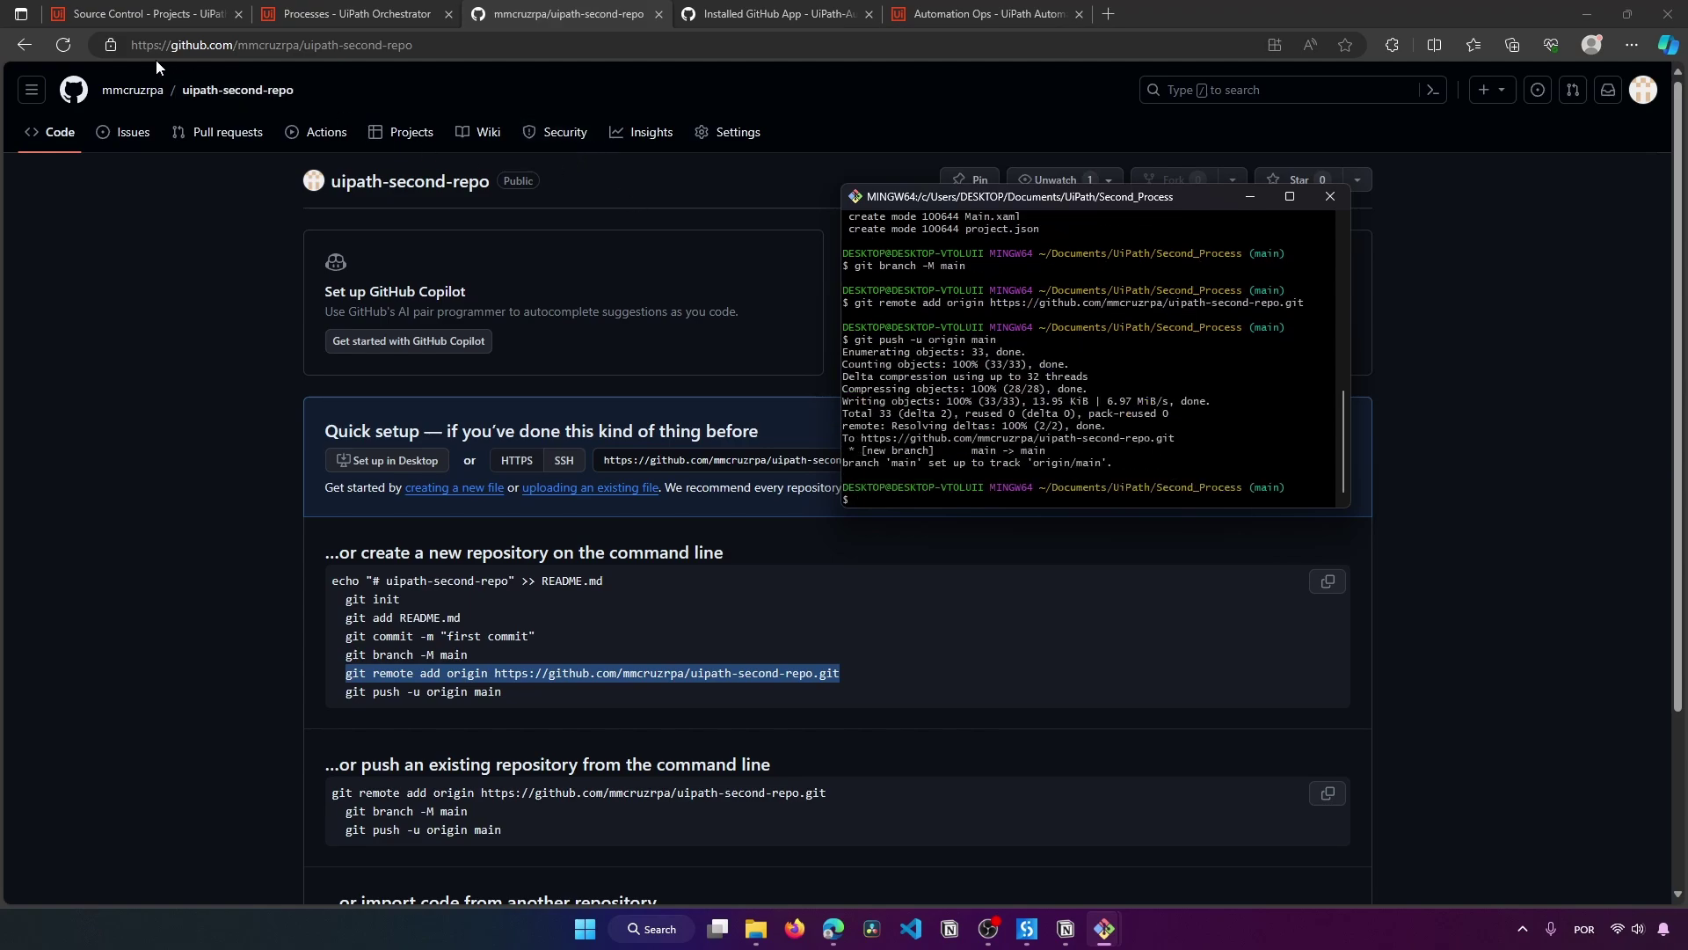
{"action": "left_click", "coordinate": [70, 47]}
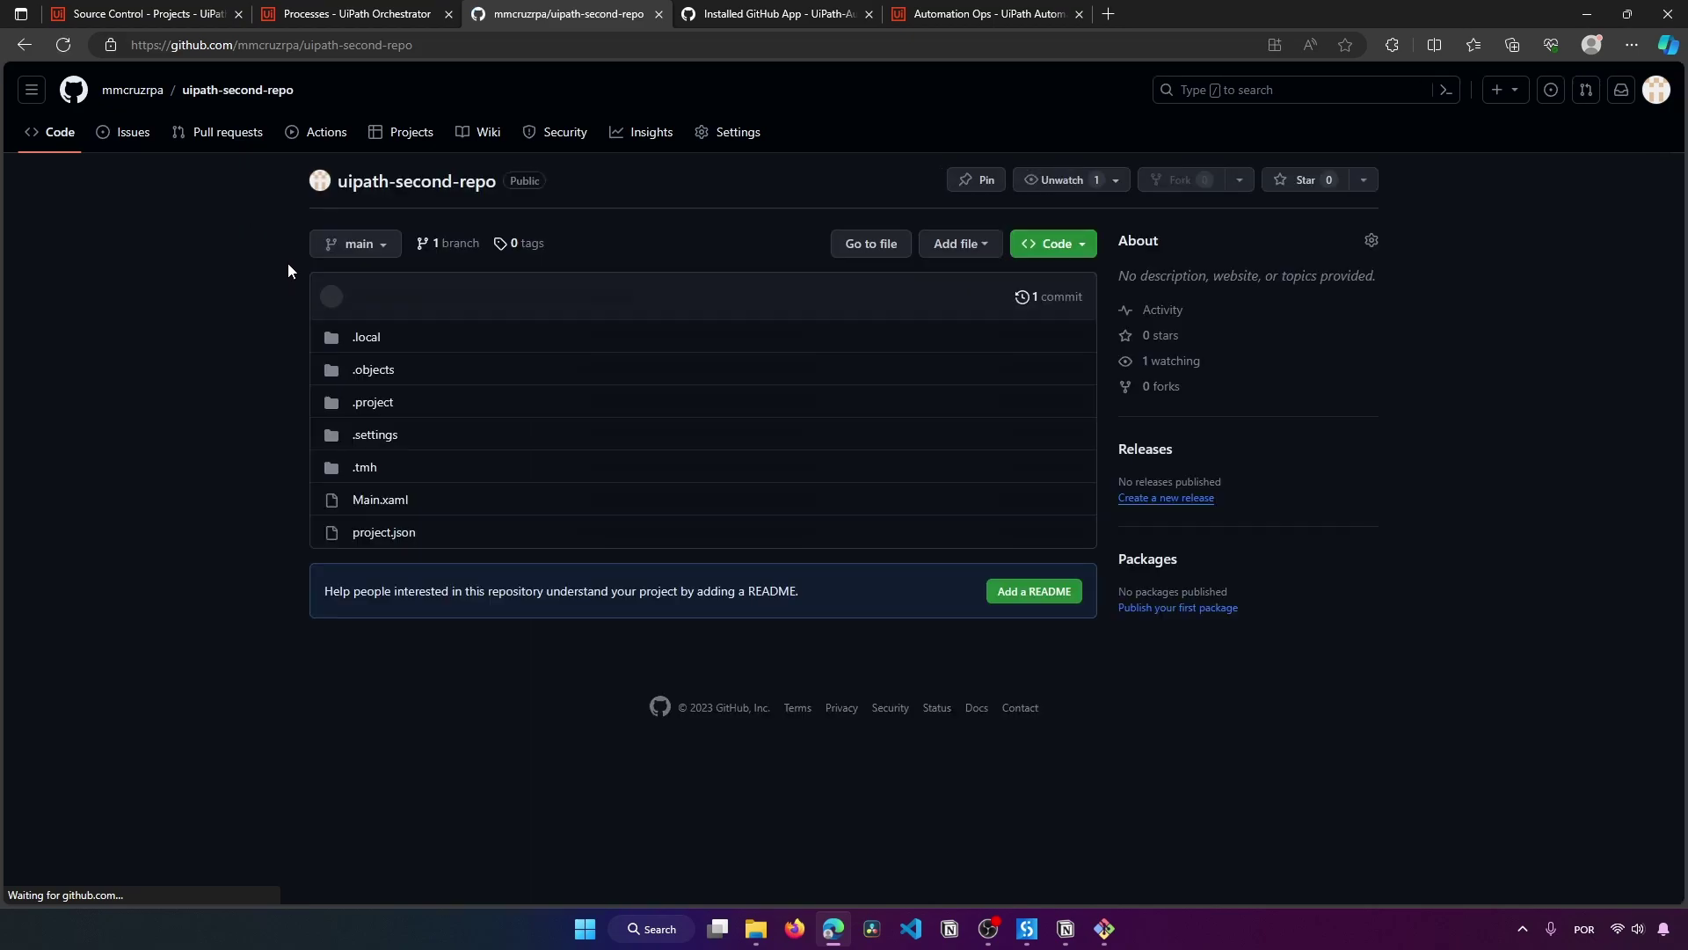
Step: Switch to Automation Ops Source Control and resync the external GitHub repositories to load the Second_Process project
{"action": "left_click", "coordinate": [164, 10]}
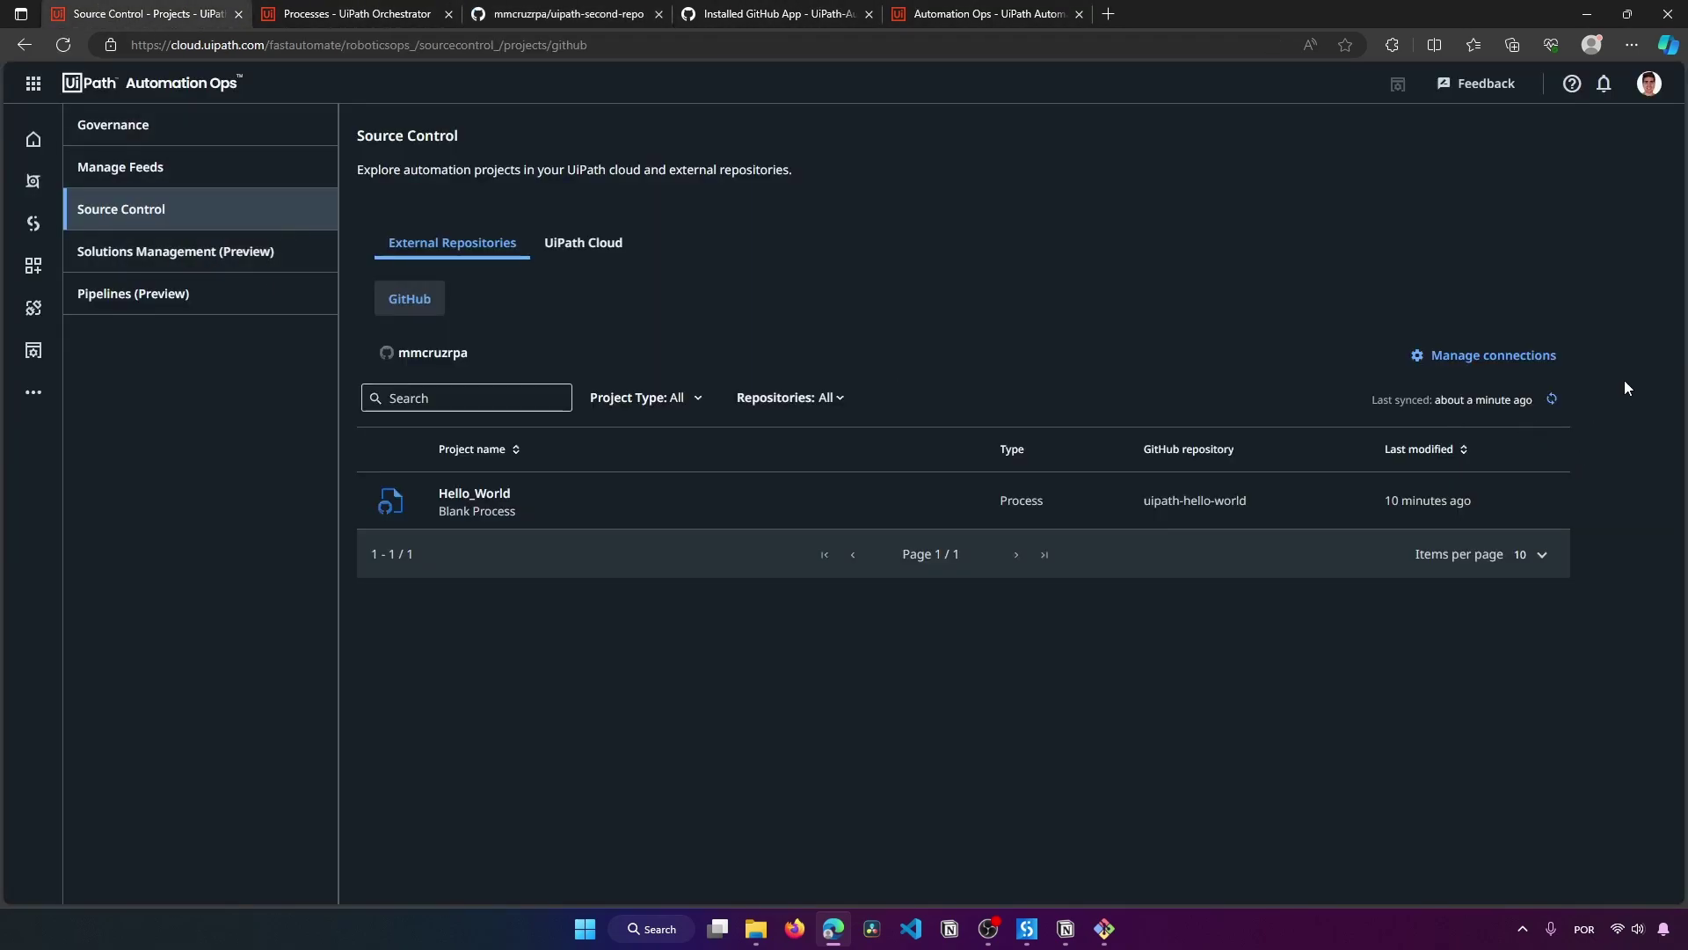
{"action": "left_click", "coordinate": [1563, 404]}
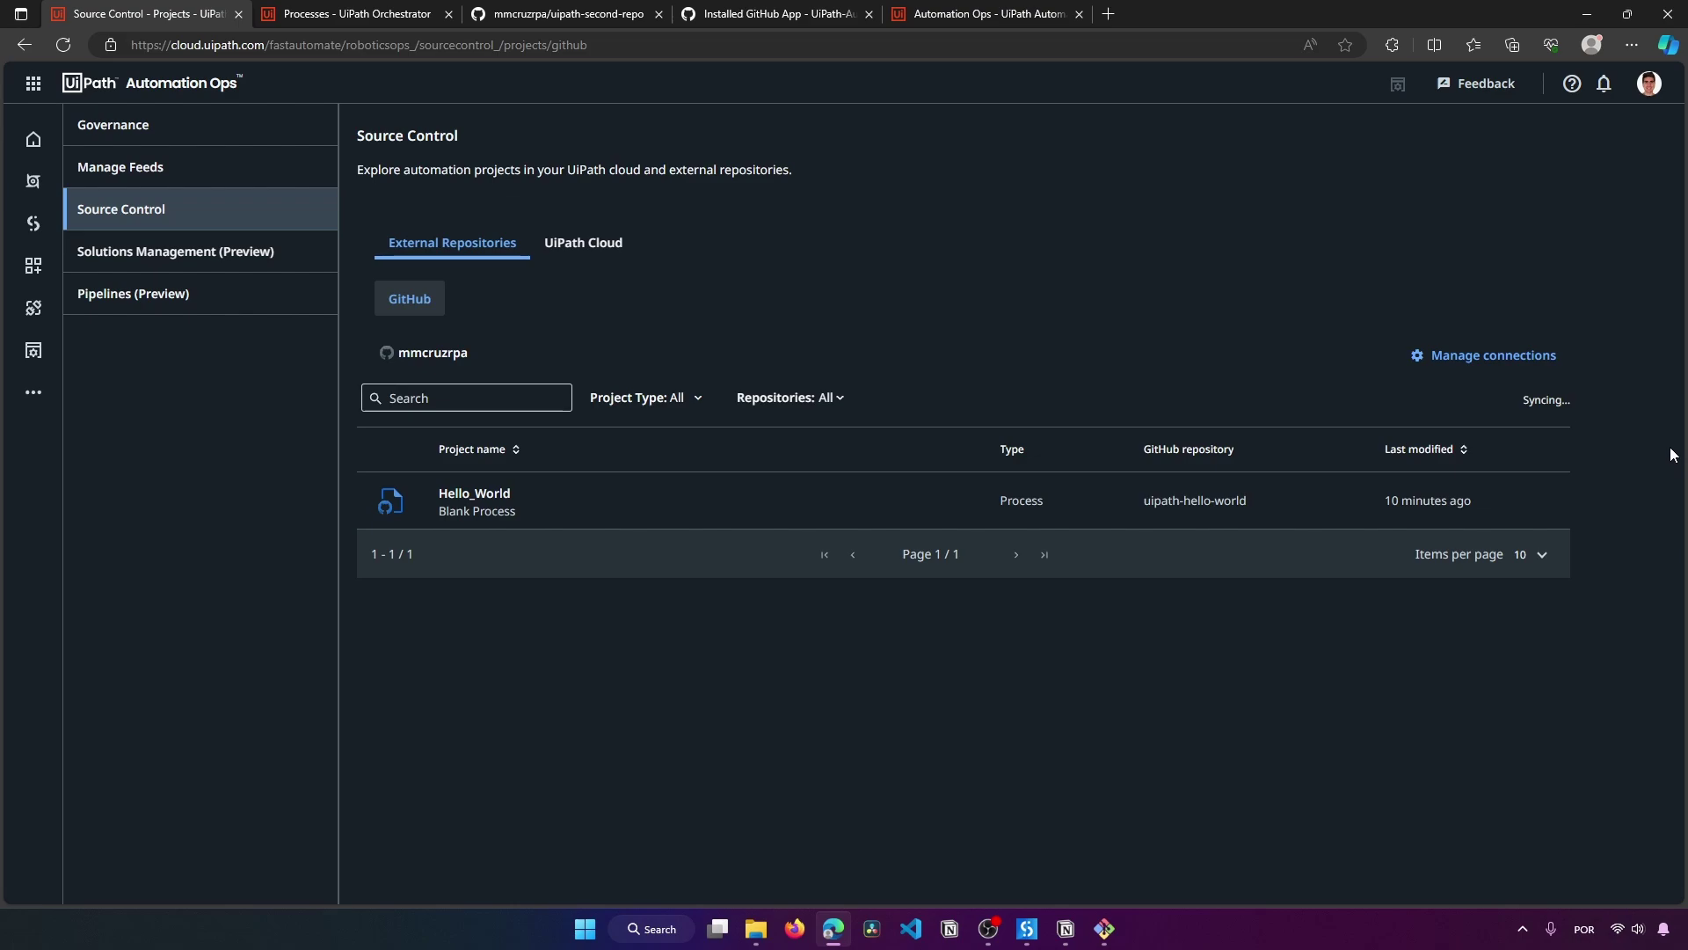
{"action": "left_click", "coordinate": [1097, 125]}
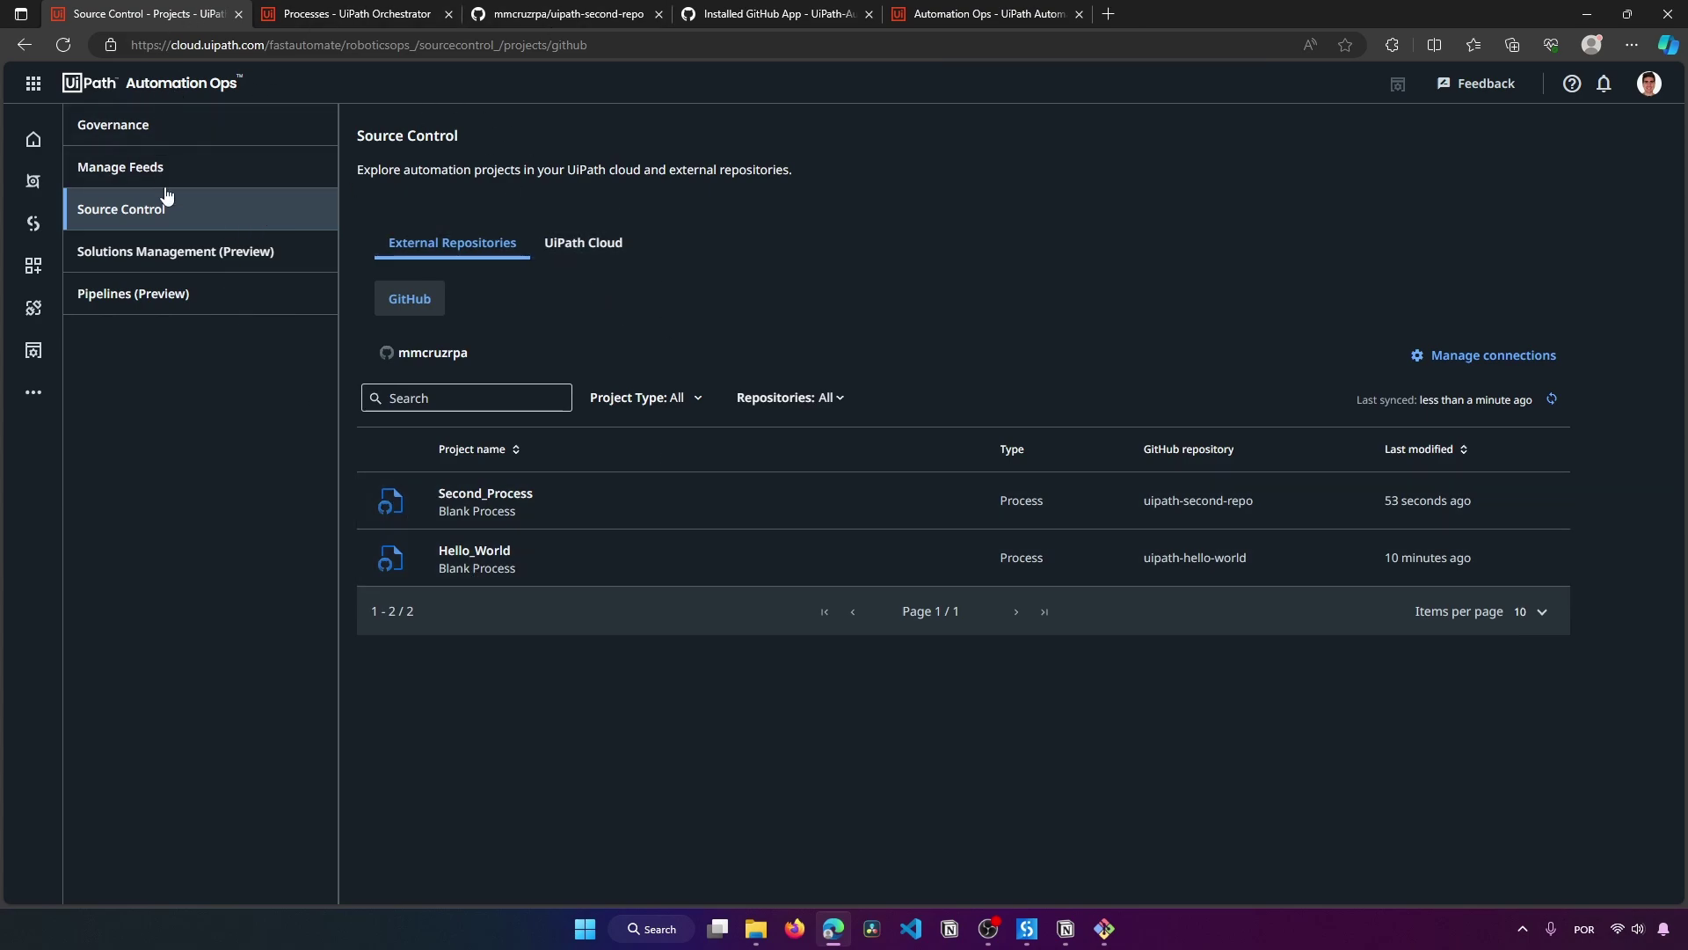
Step: Start creating a new pipeline to check which repositories can be selected as its source, and cancel the creation
{"action": "left_click", "coordinate": [150, 296]}
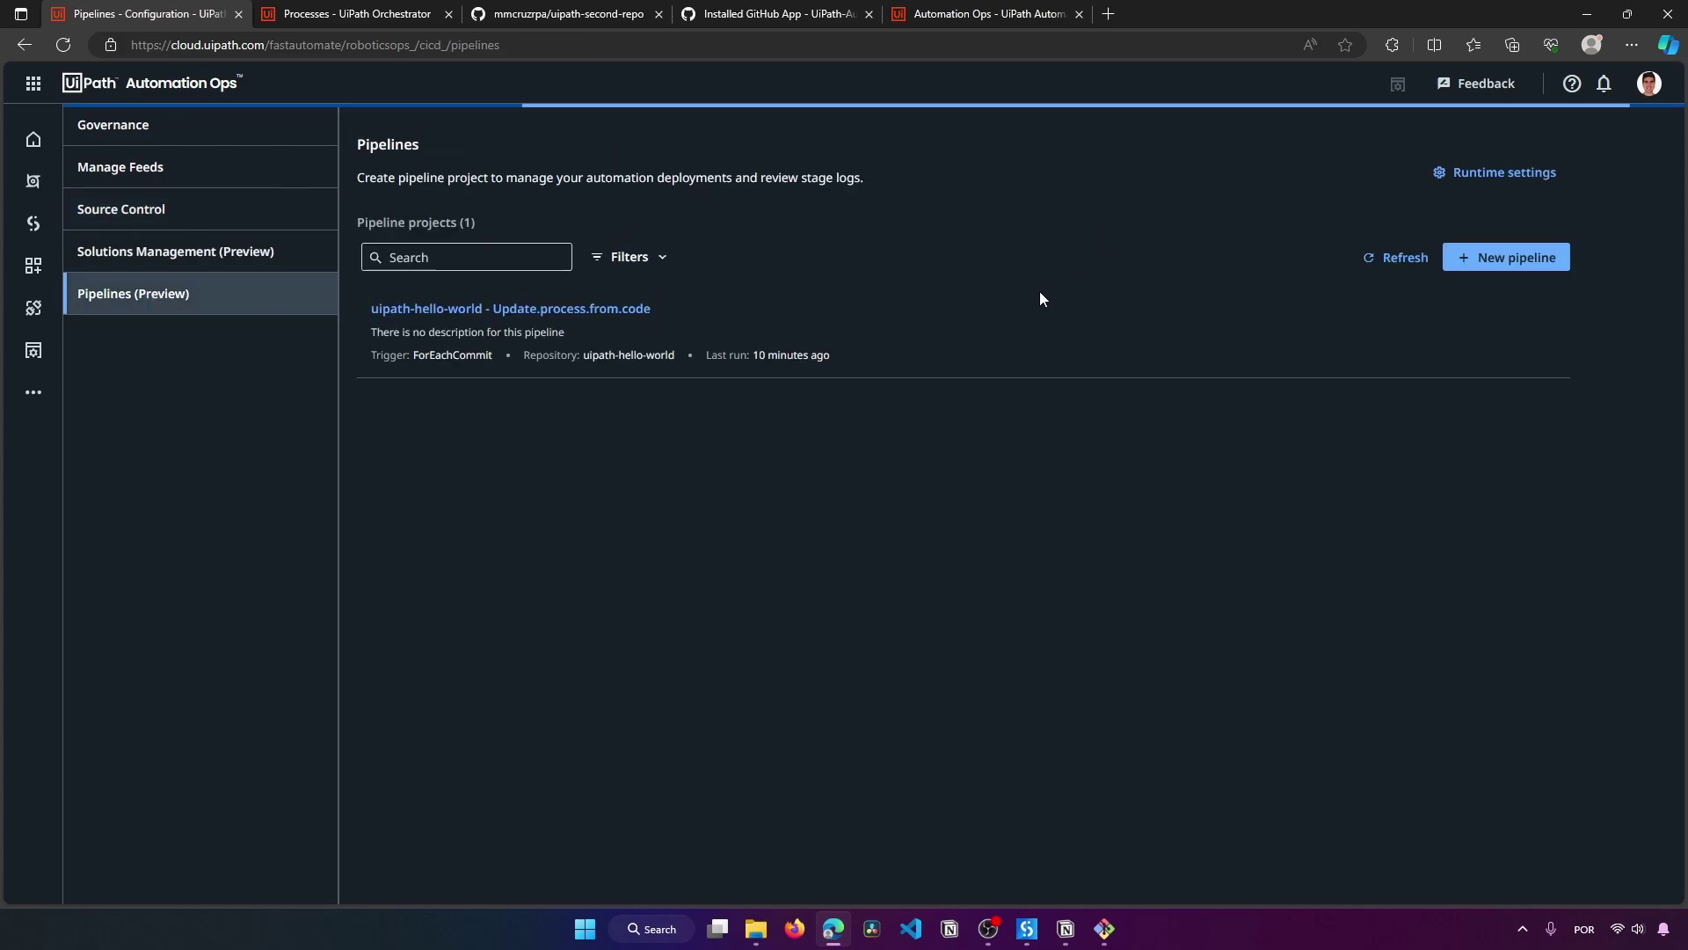
{"action": "left_click", "coordinate": [1496, 258]}
{"action": "left_click", "coordinate": [1230, 331]}
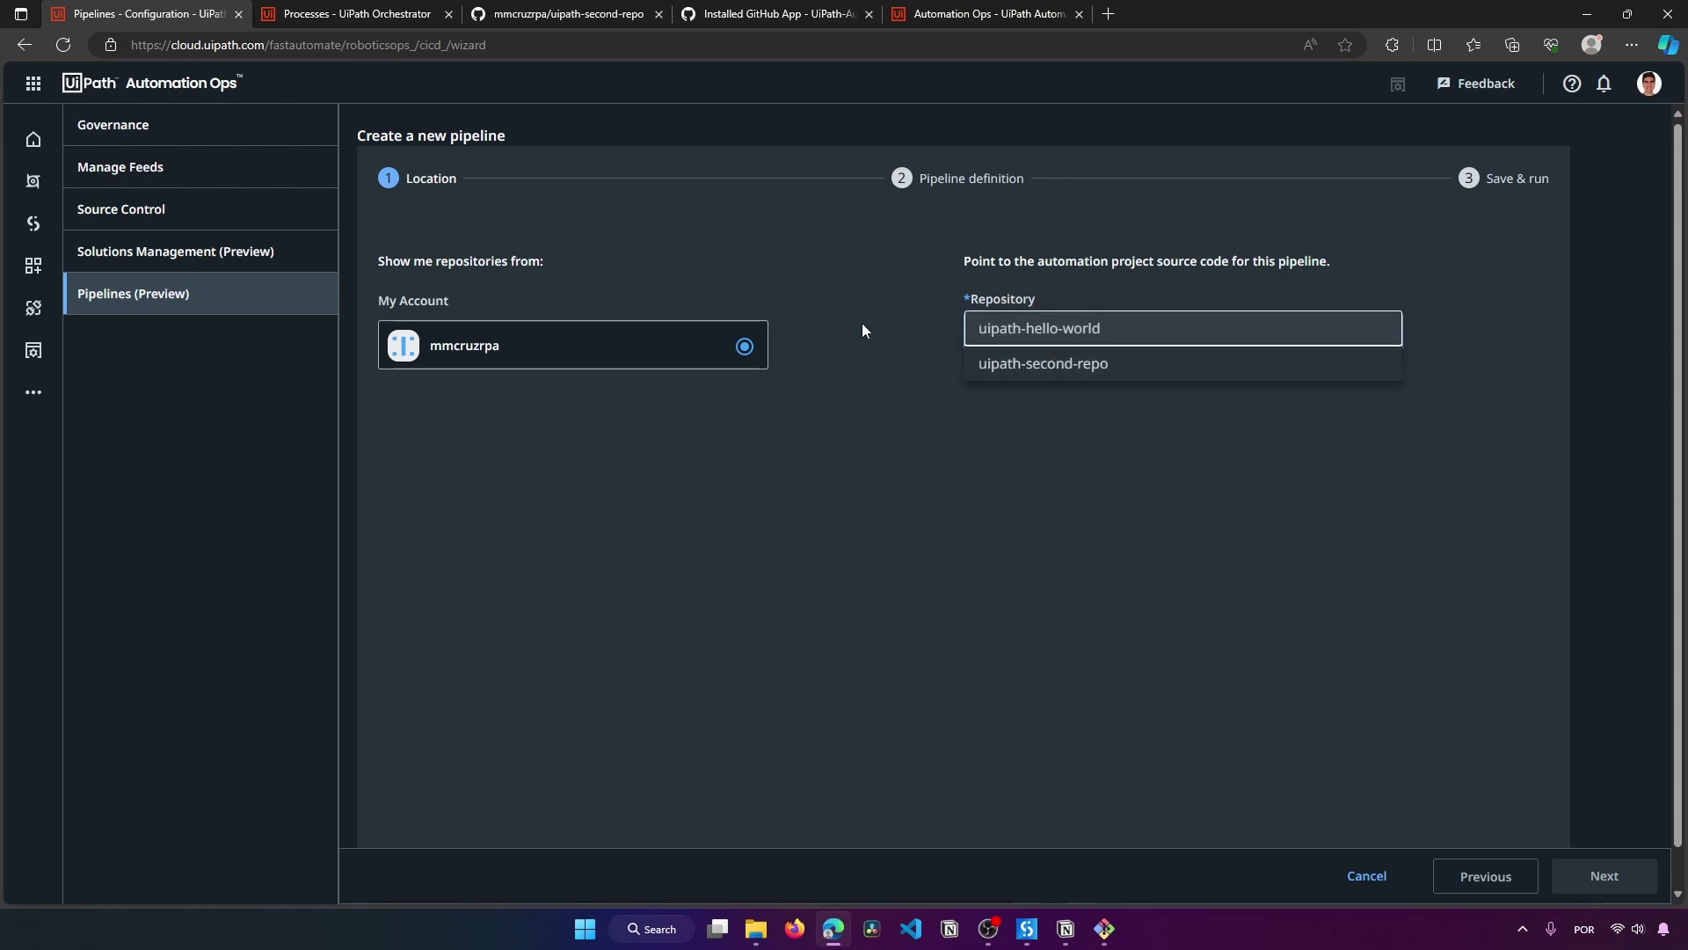
{"action": "left_click", "coordinate": [1361, 875]}
{"action": "left_click", "coordinate": [1361, 875]}
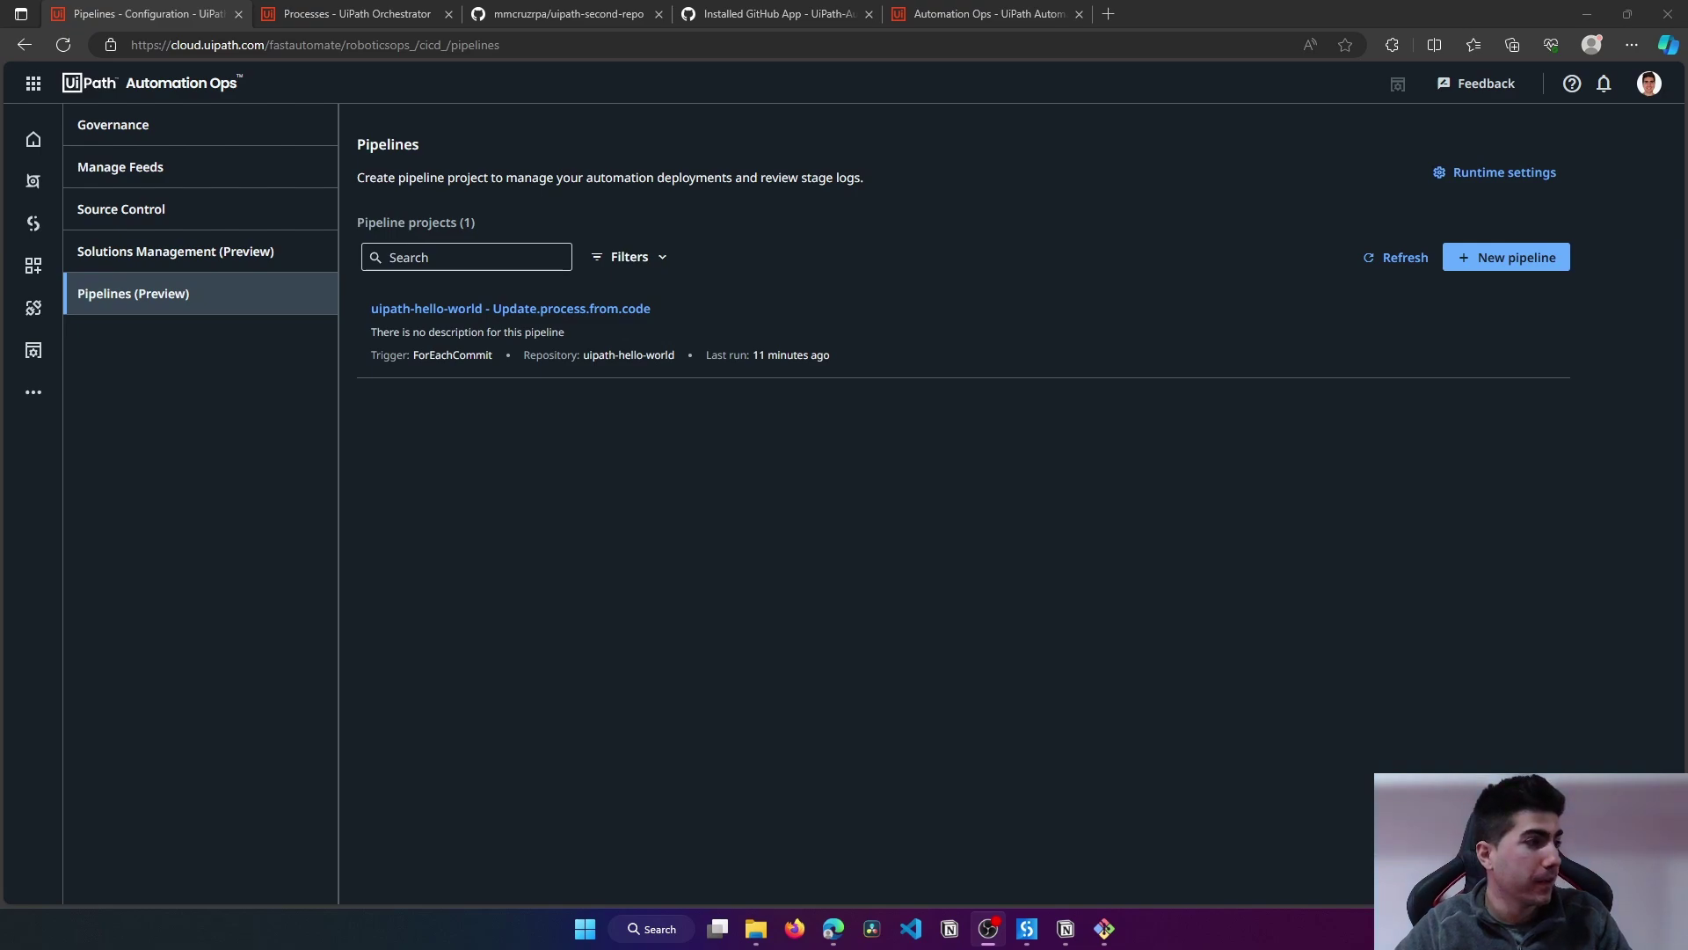
{"action": "left_click", "coordinate": [401, 533]}
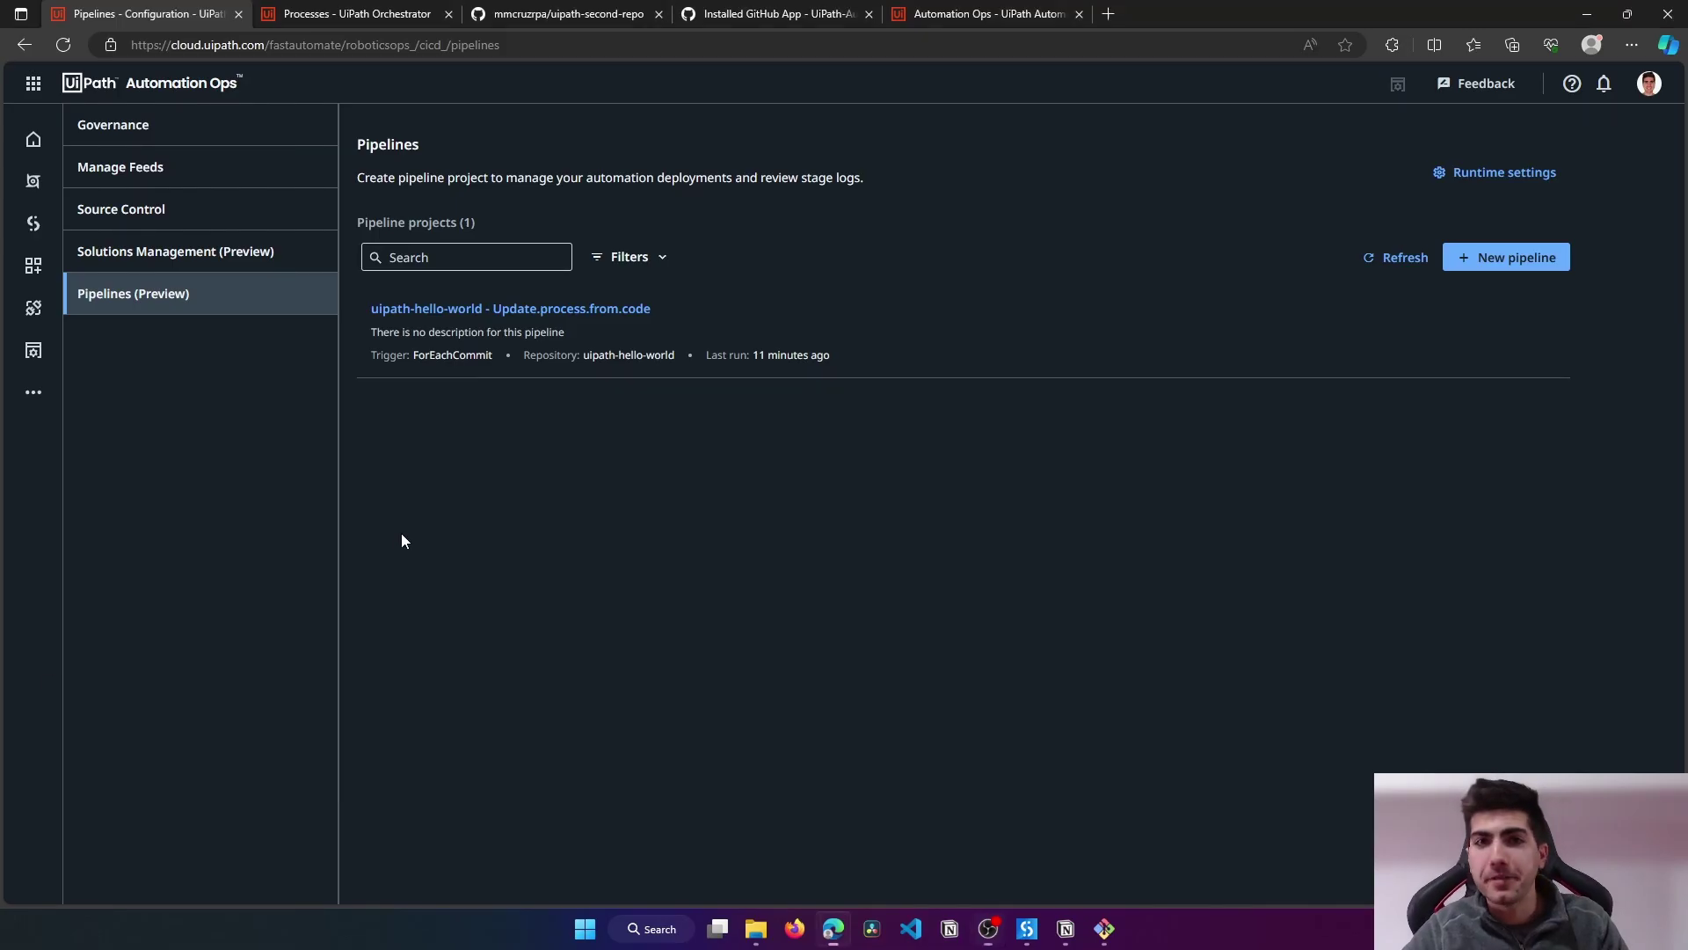